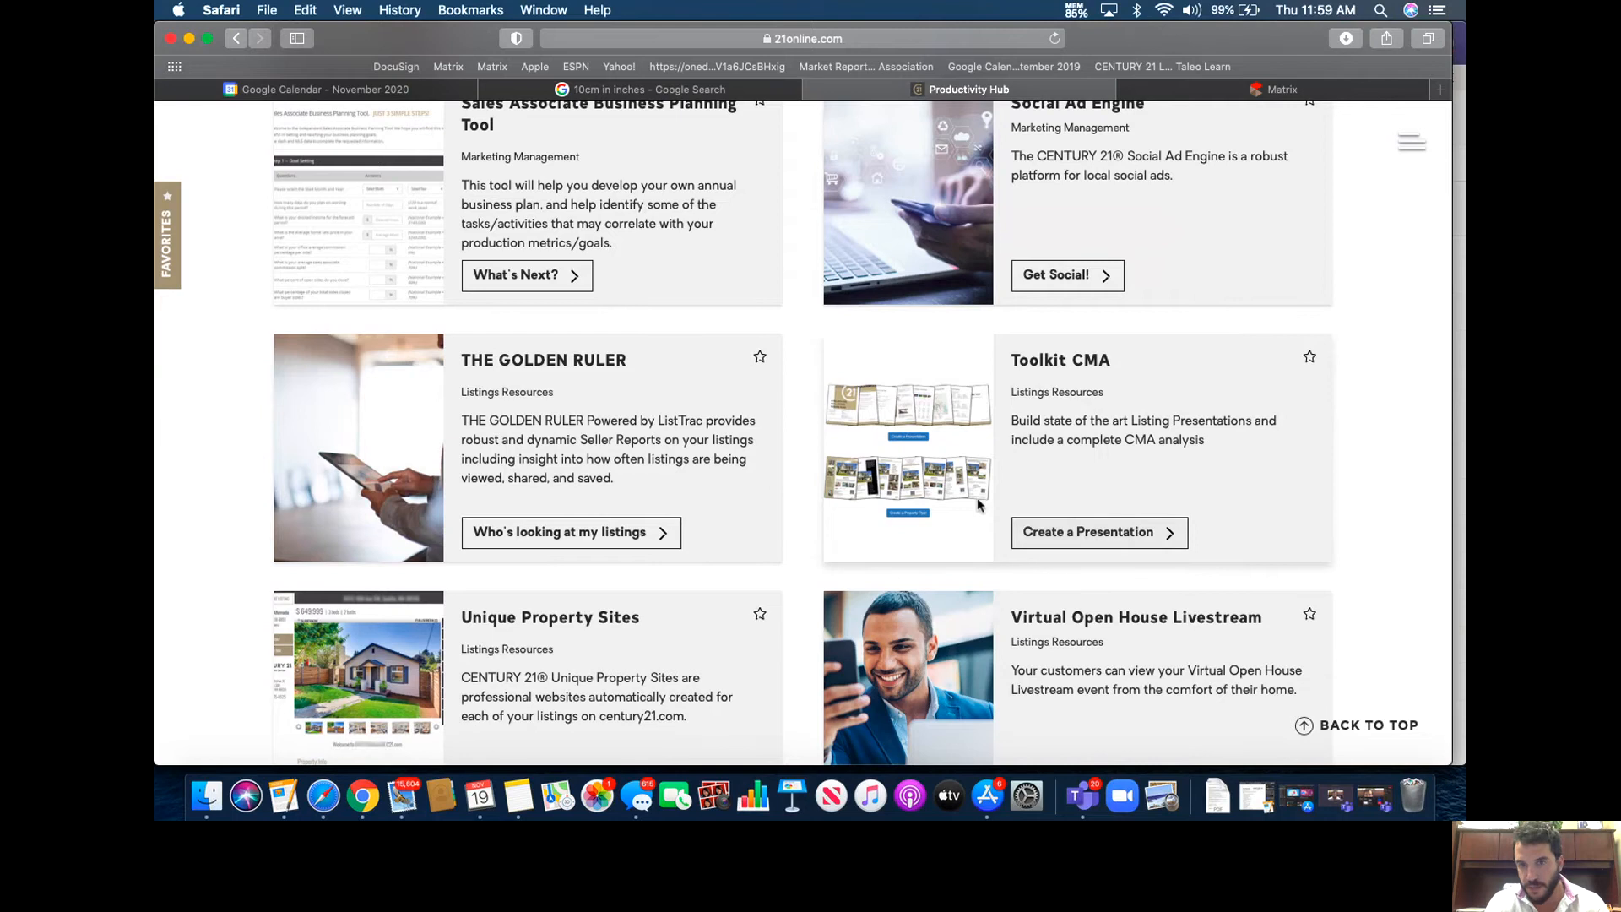
Launch Toolkit CMA from the Productivity Hub and create a new presentation of the CMA Only Presentation type
left_click(1064, 530)
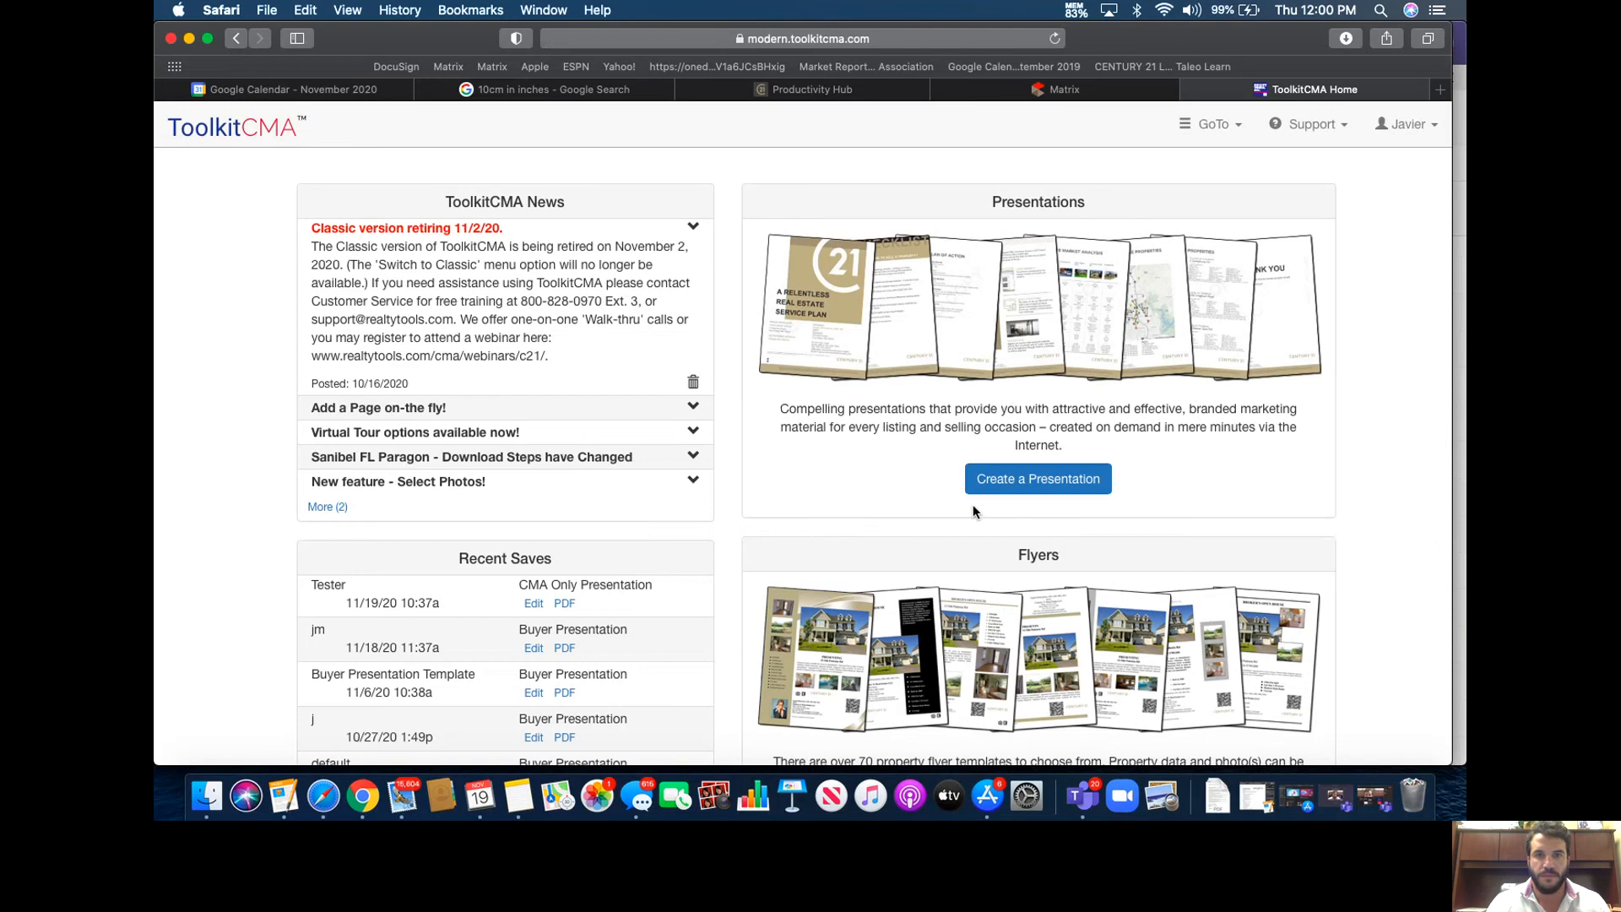
left_click(1050, 490)
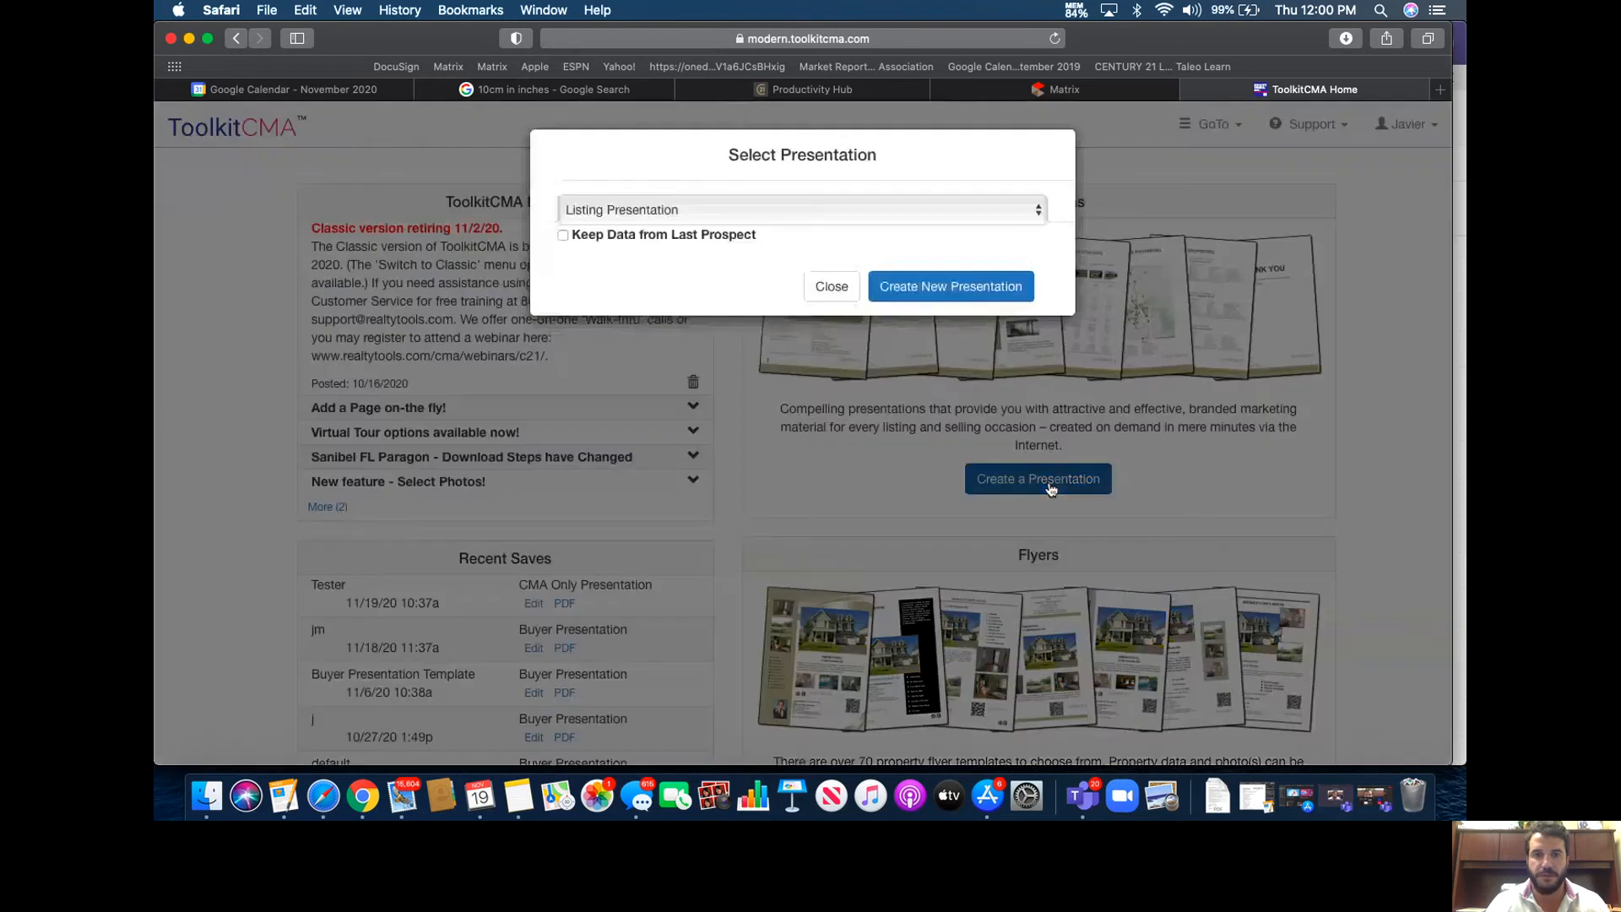
left_click(862, 209)
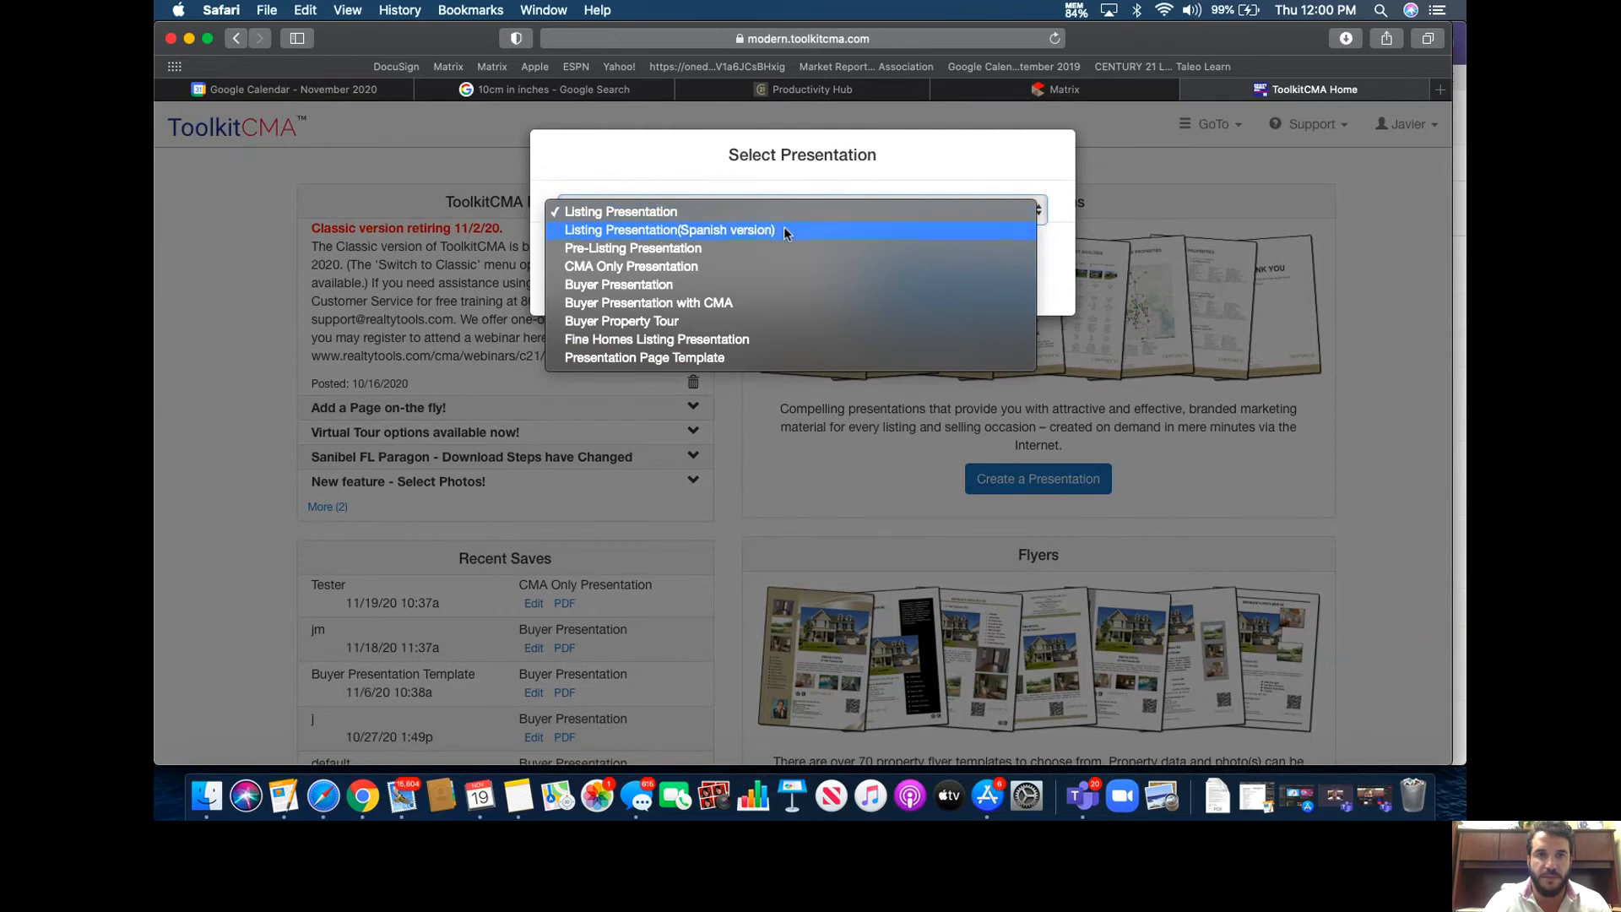
left_click(657, 269)
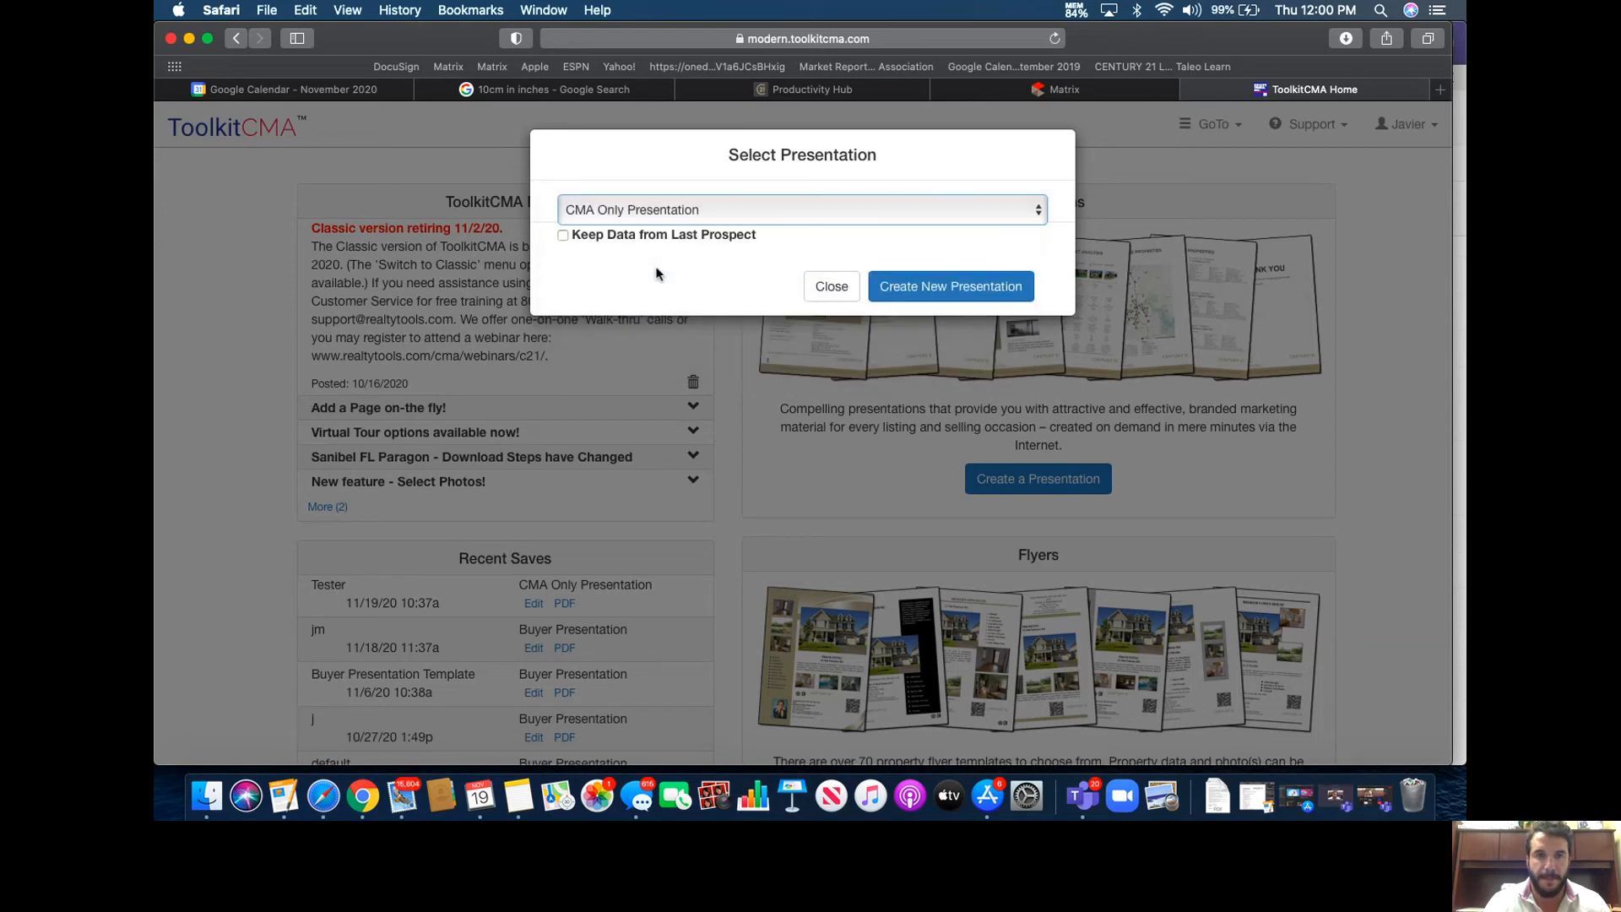
left_click(969, 287)
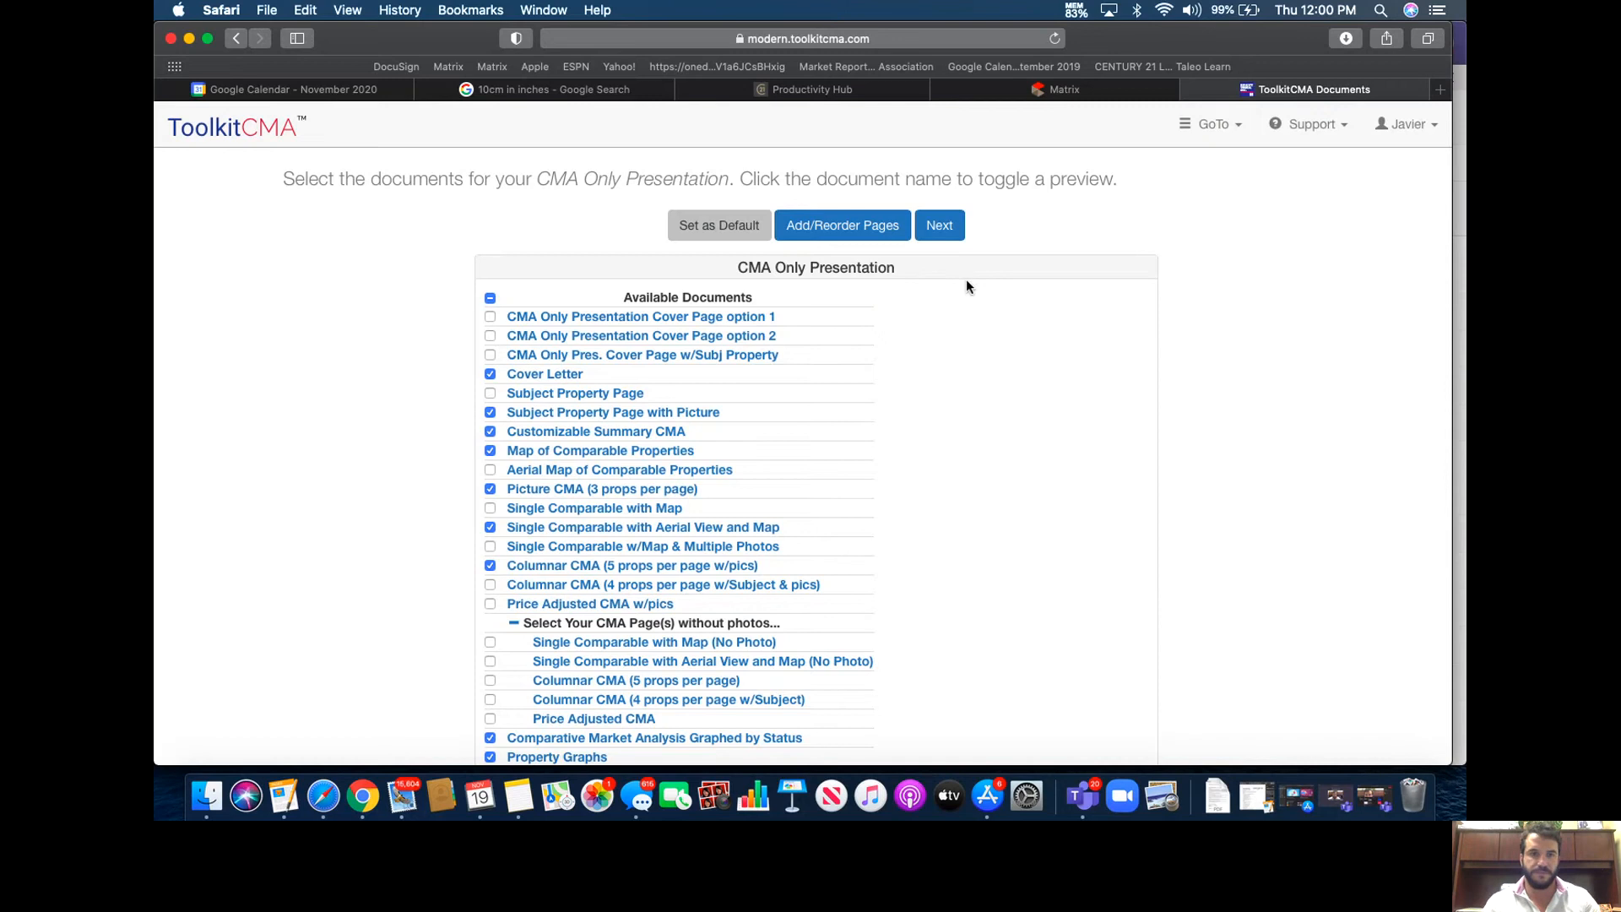
Review the full list of available documents and which ones are preselected for the CMA Only Presentation
scroll(853, 286, "down", 1)
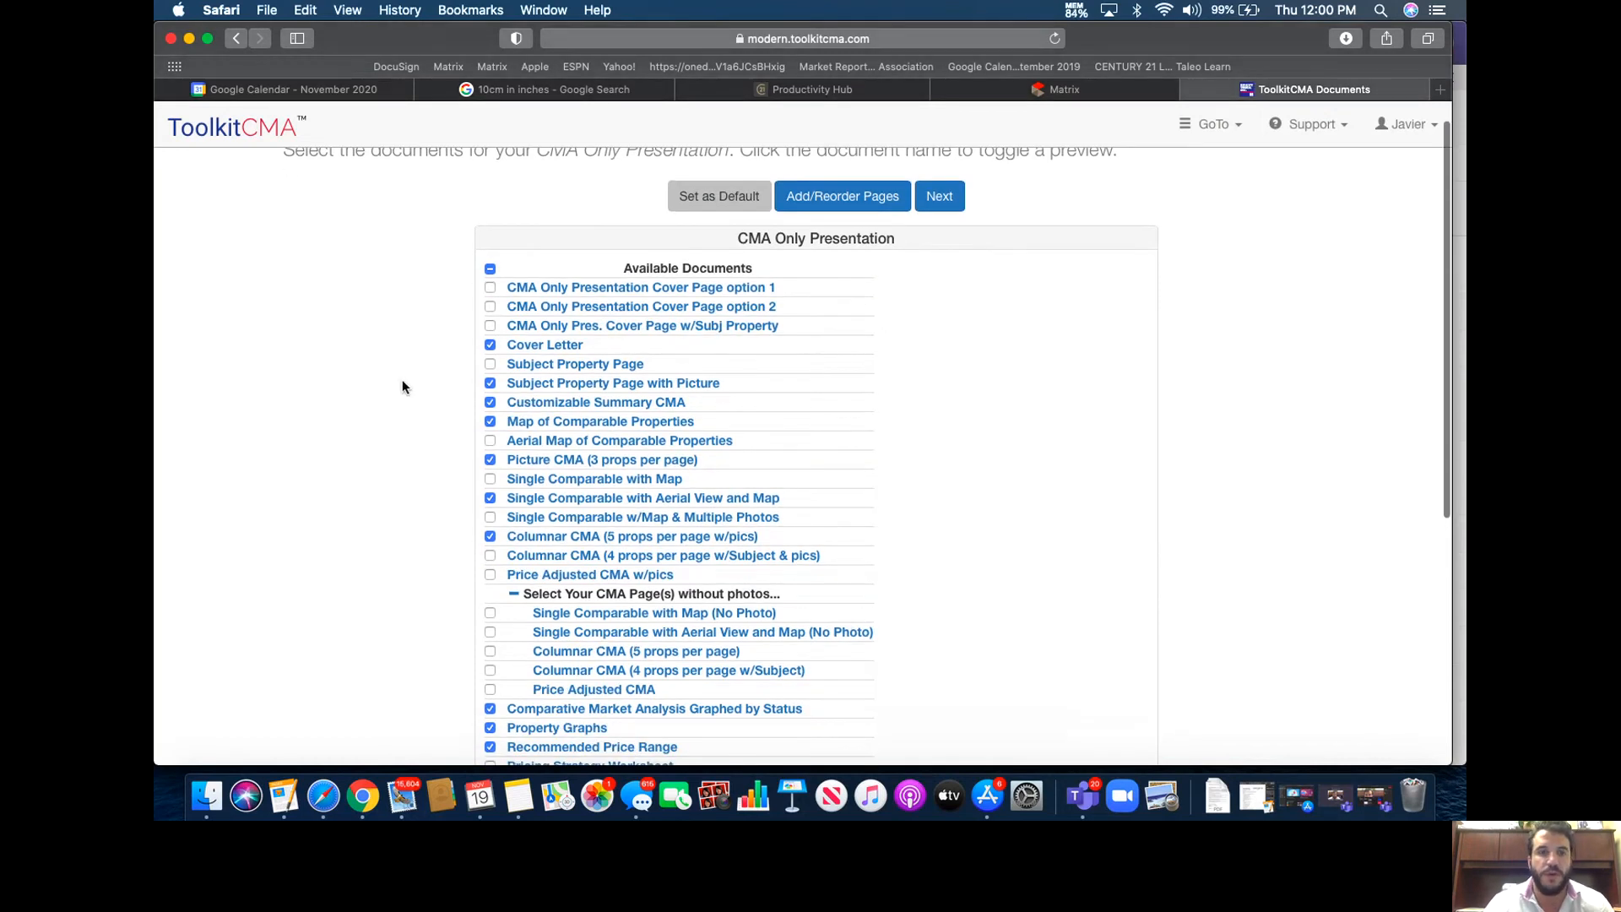
scroll(402, 387, "down", 1)
scroll(401, 387, "down", 2)
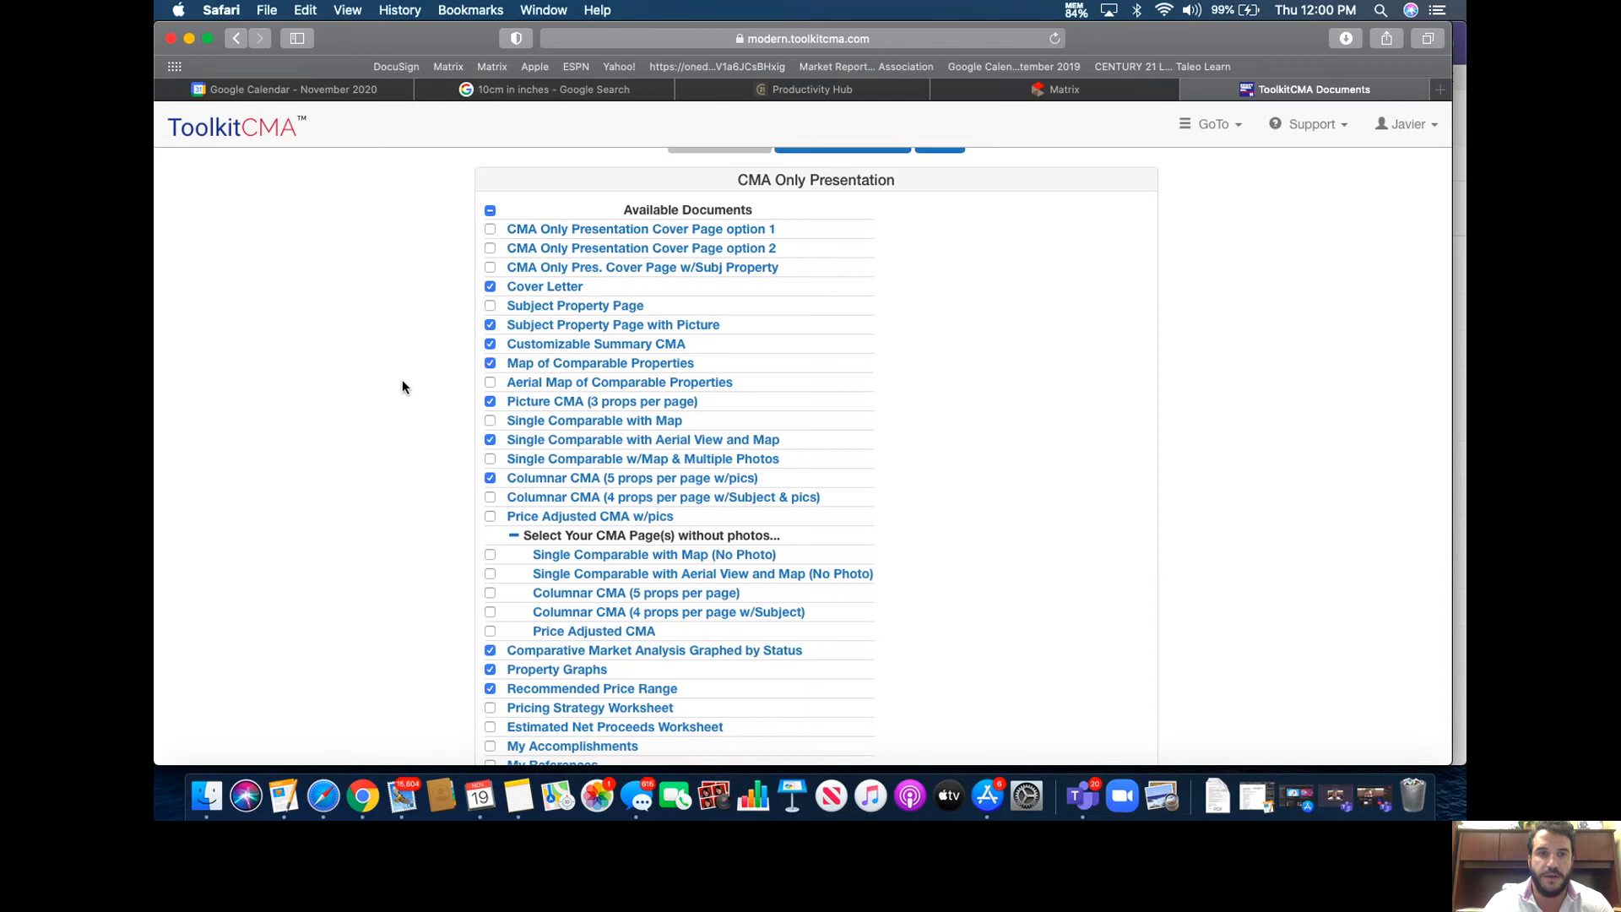
scroll(429, 474, "down", 4)
scroll(428, 478, "down", 1)
scroll(428, 479, "up", 3)
scroll(428, 479, "down", 8)
scroll(428, 479, "up", 5)
scroll(428, 473, "up", 6)
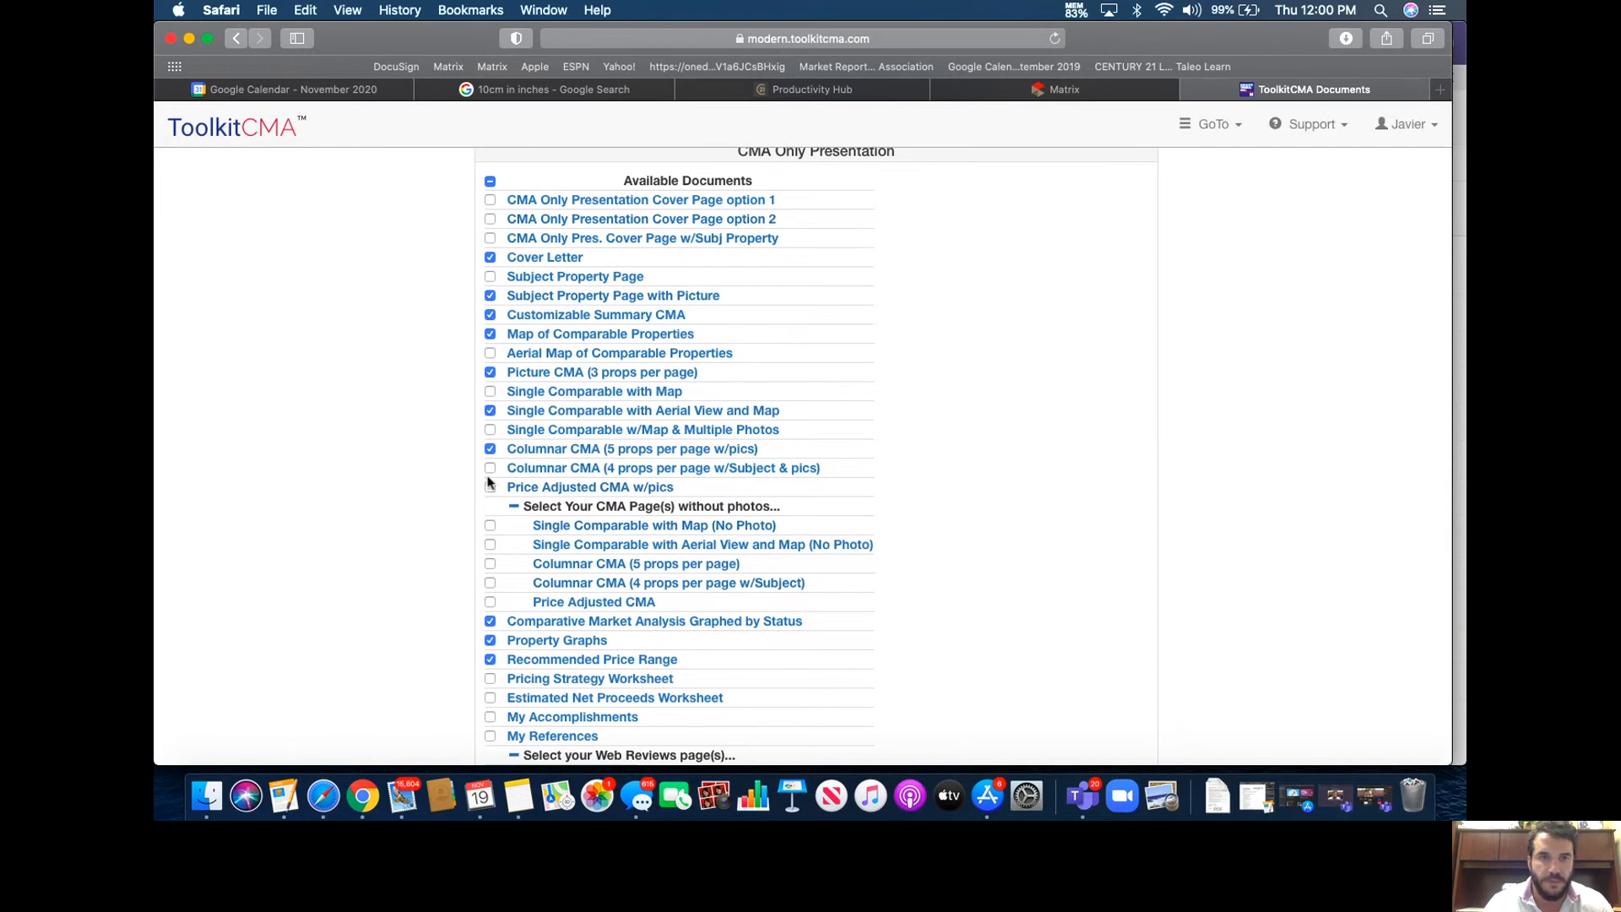
Exclude Customizable Summary CMA and Map of Comparable Properties, include the Pricing Strategy Worksheet, and continue to the prospect information
left_click(489, 316)
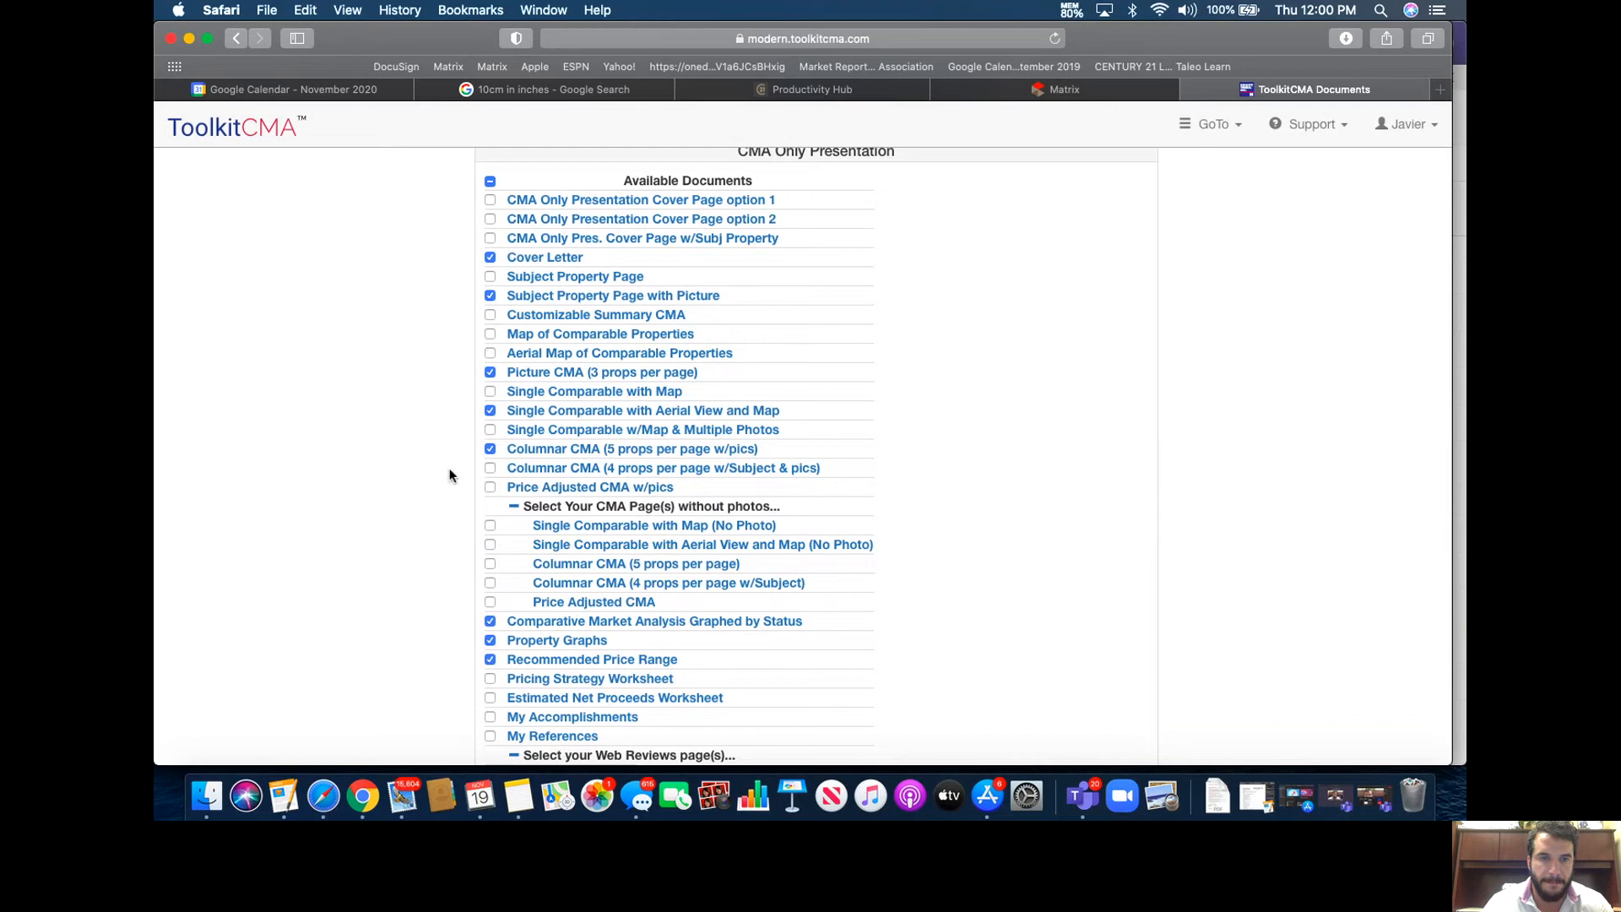
scroll(449, 476, "down", 1)
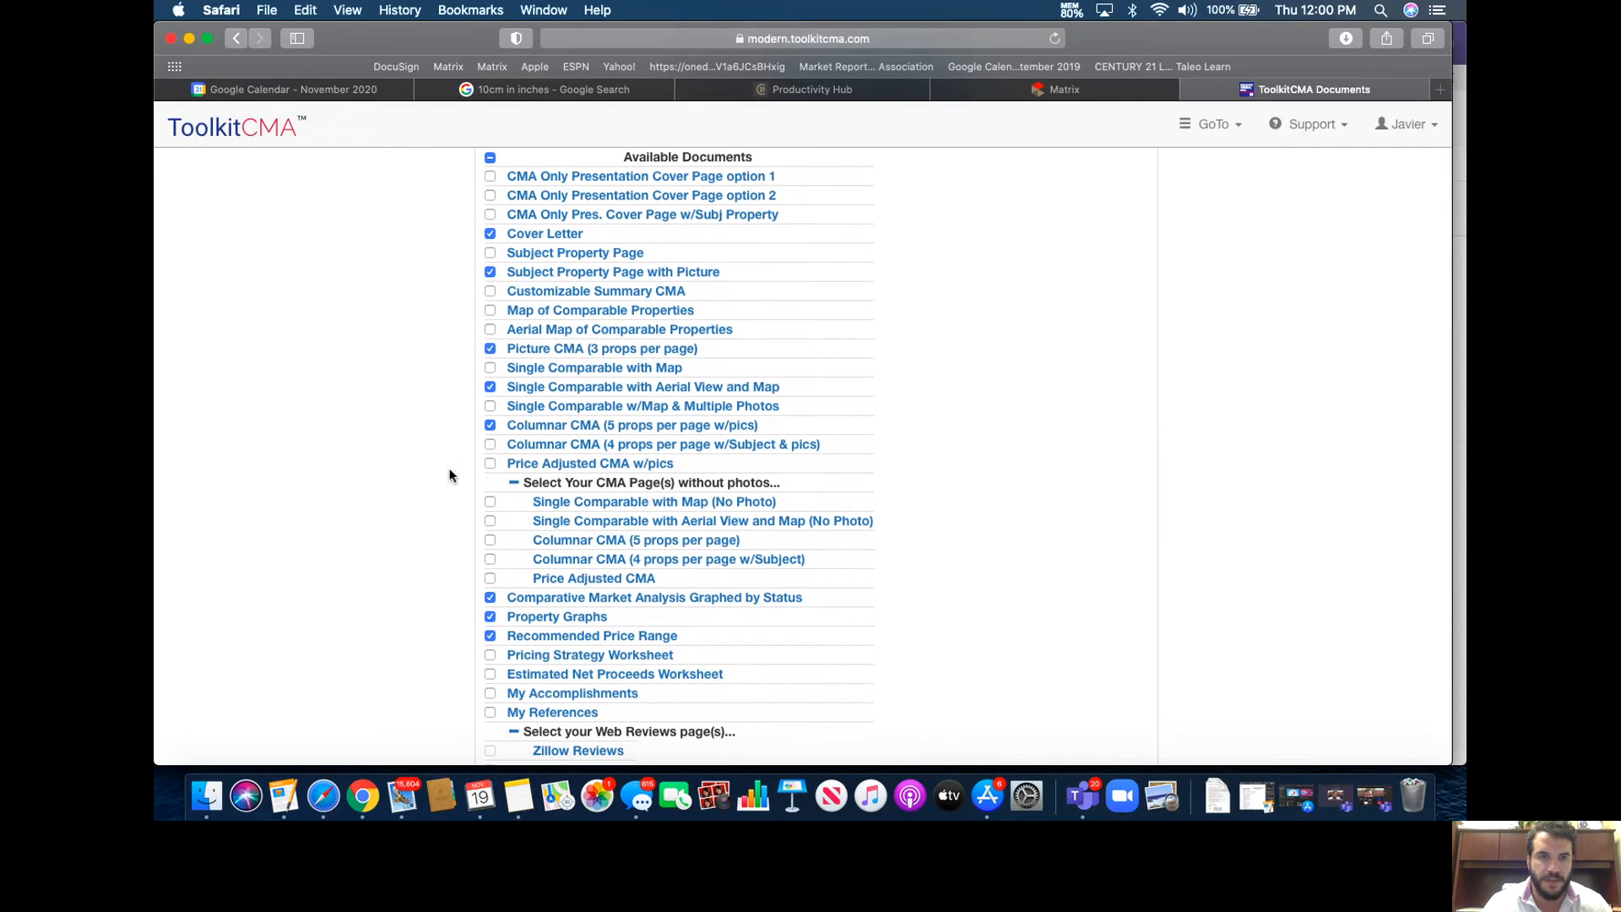
scroll(449, 475, "down", 2)
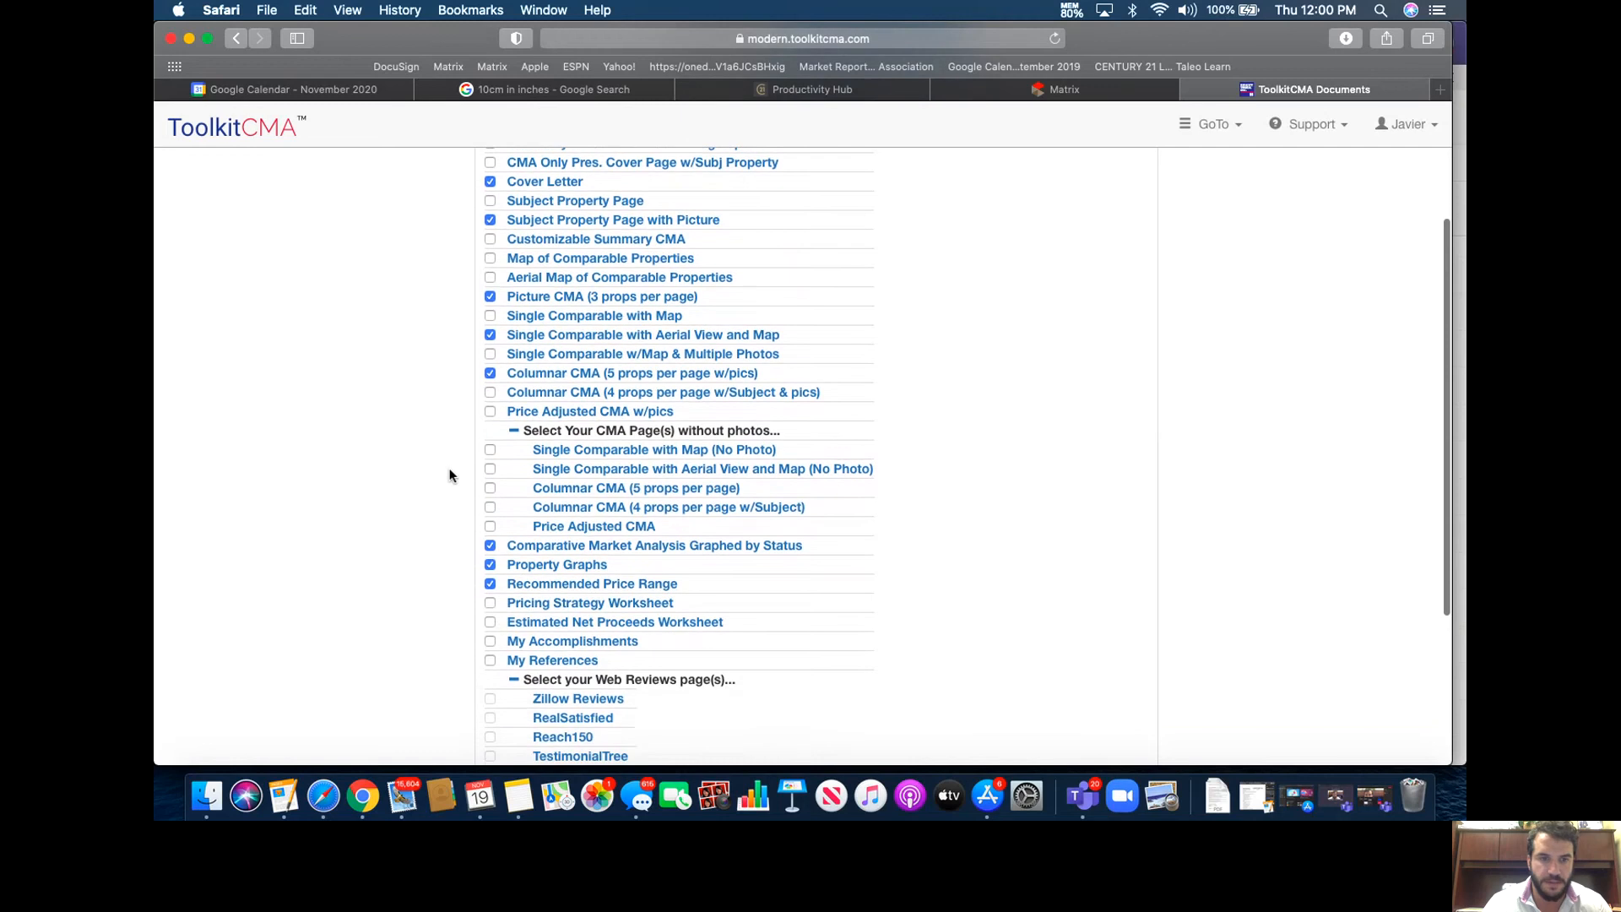
left_click(490, 603)
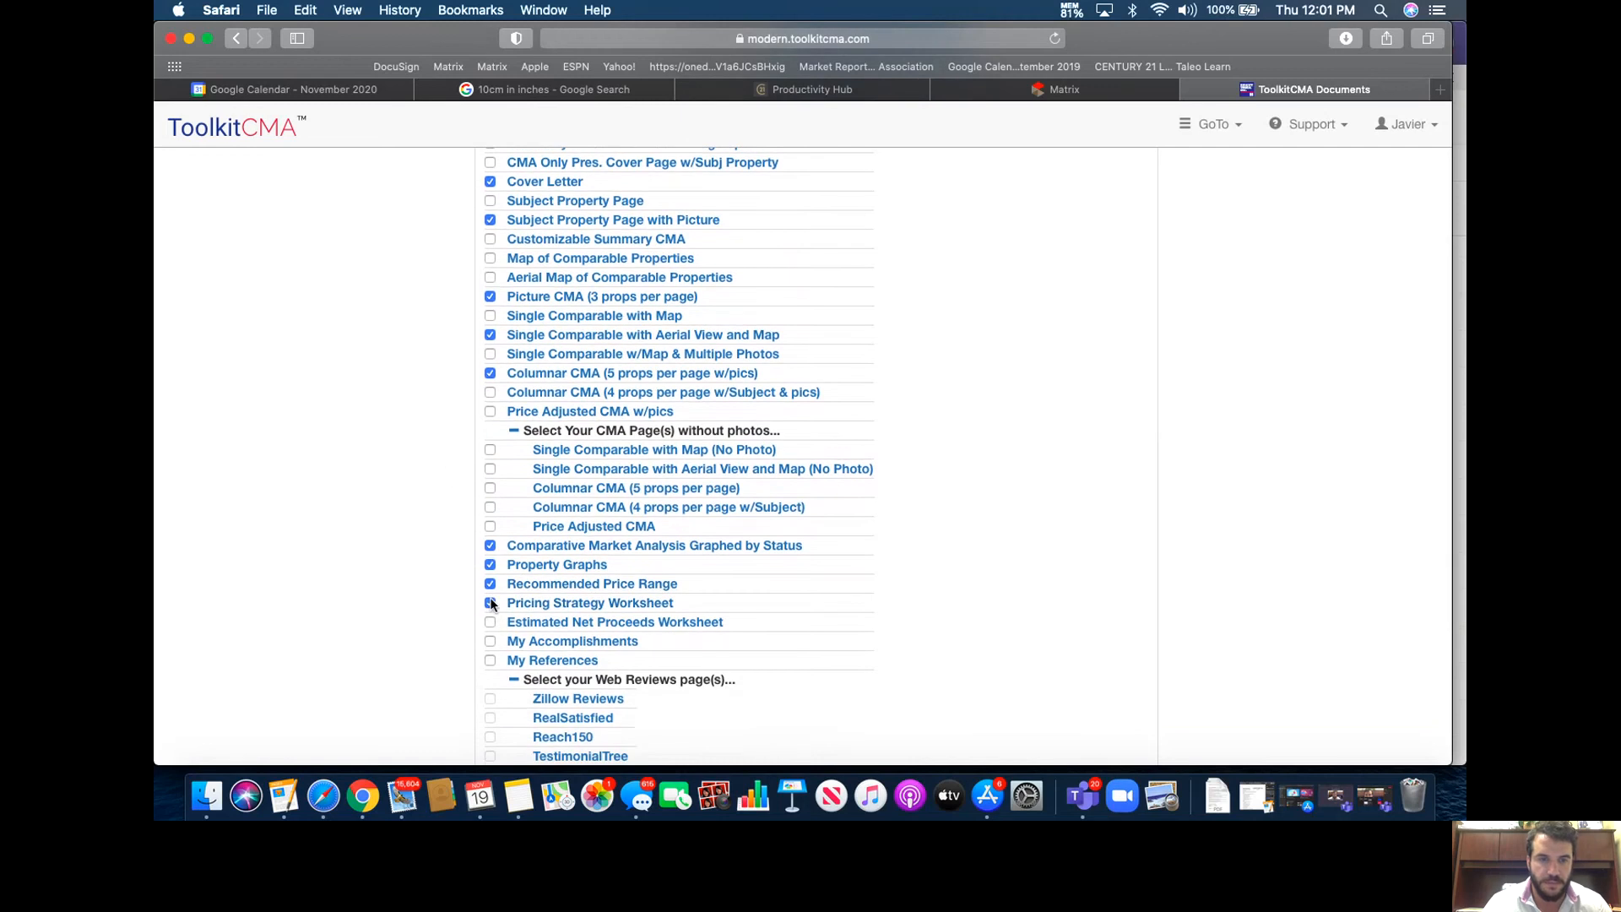
scroll(428, 574, "down", 1)
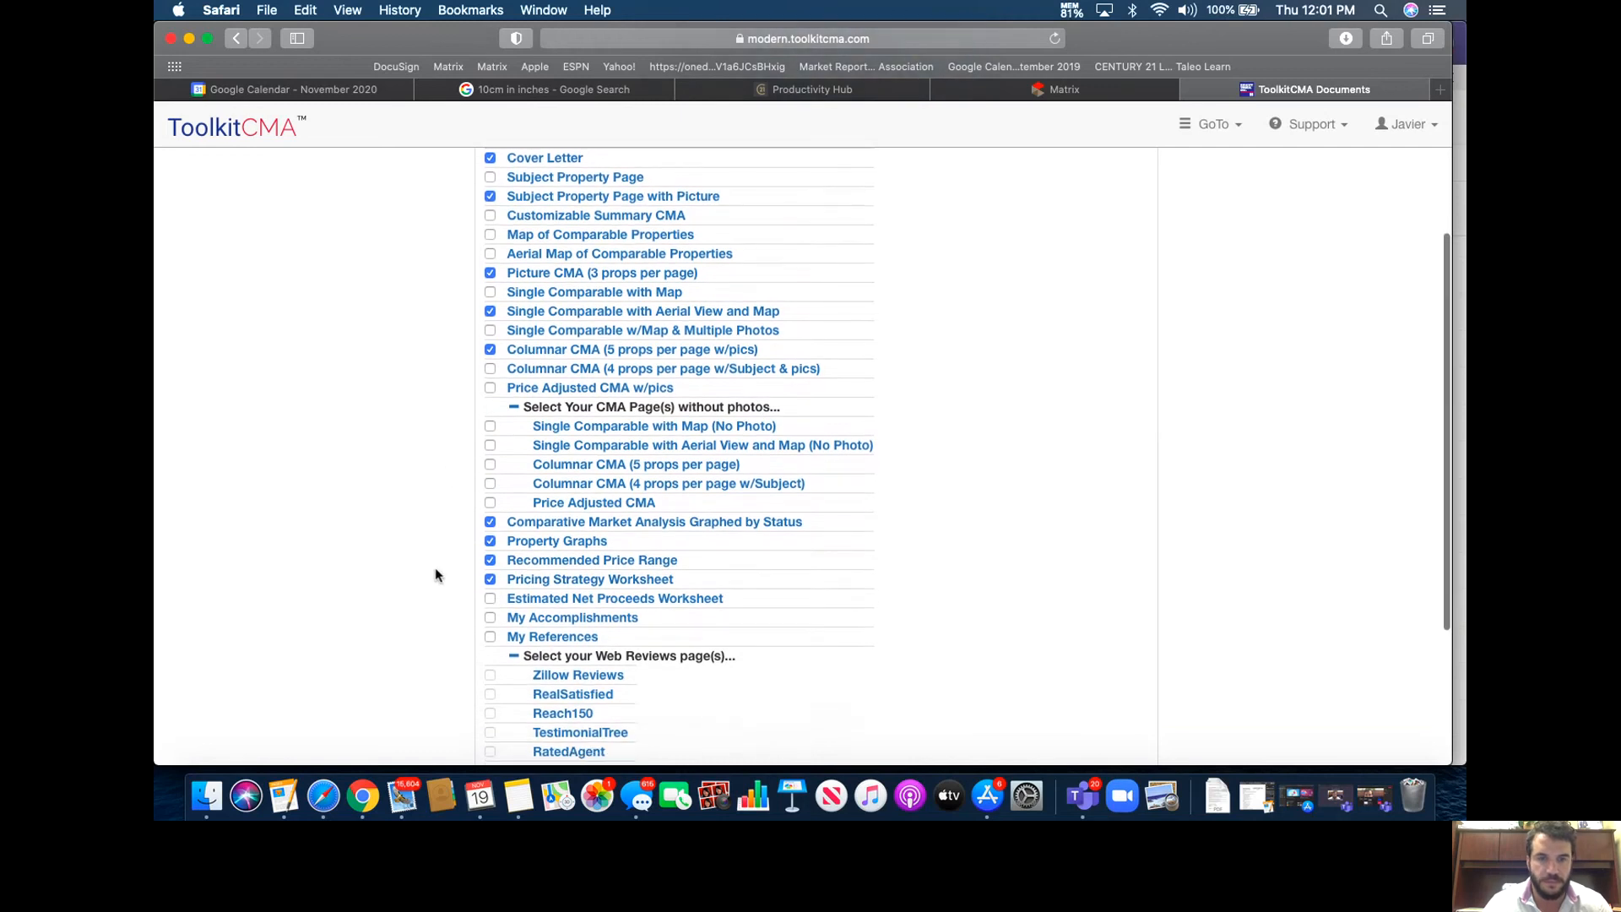
scroll(436, 575, "down", 5)
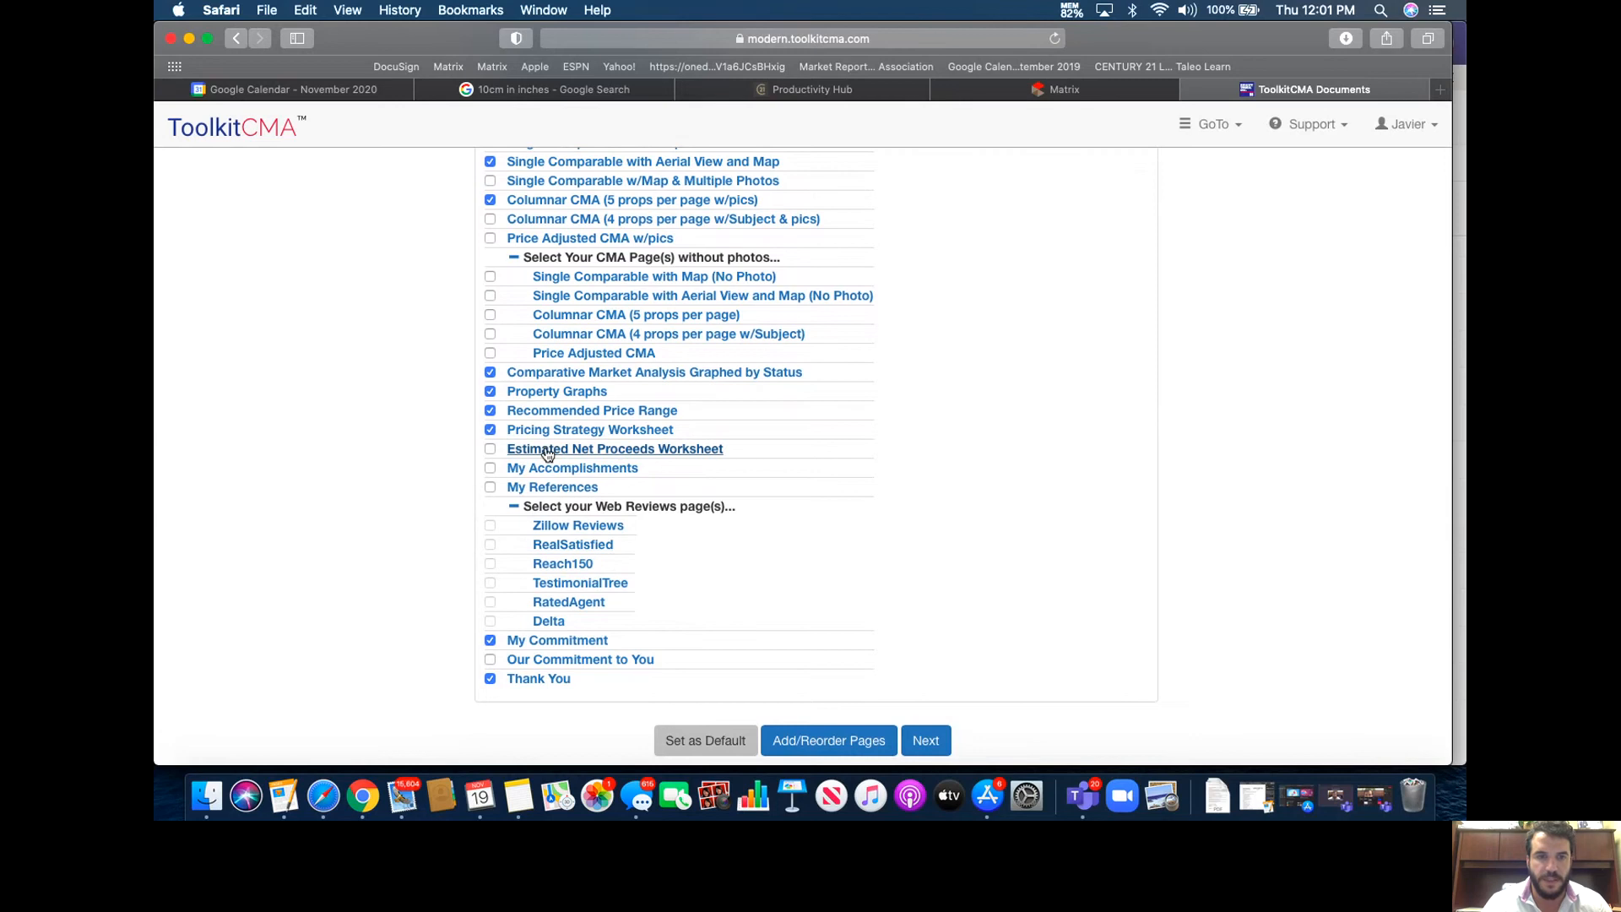
scroll(818, 549, "down", 1)
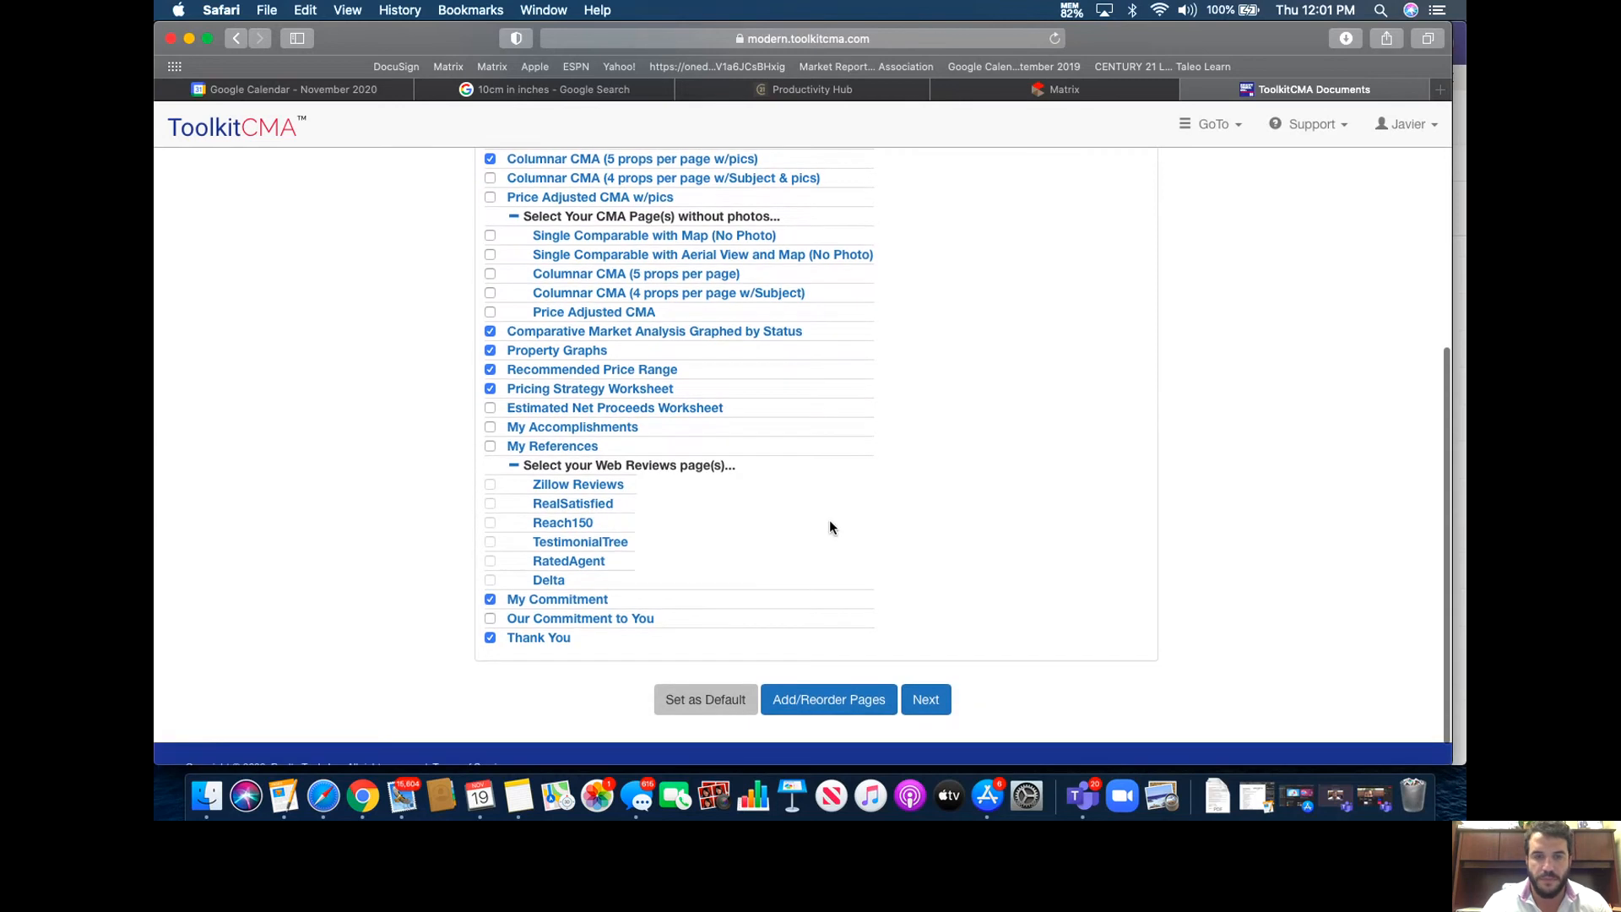
left_click(936, 700)
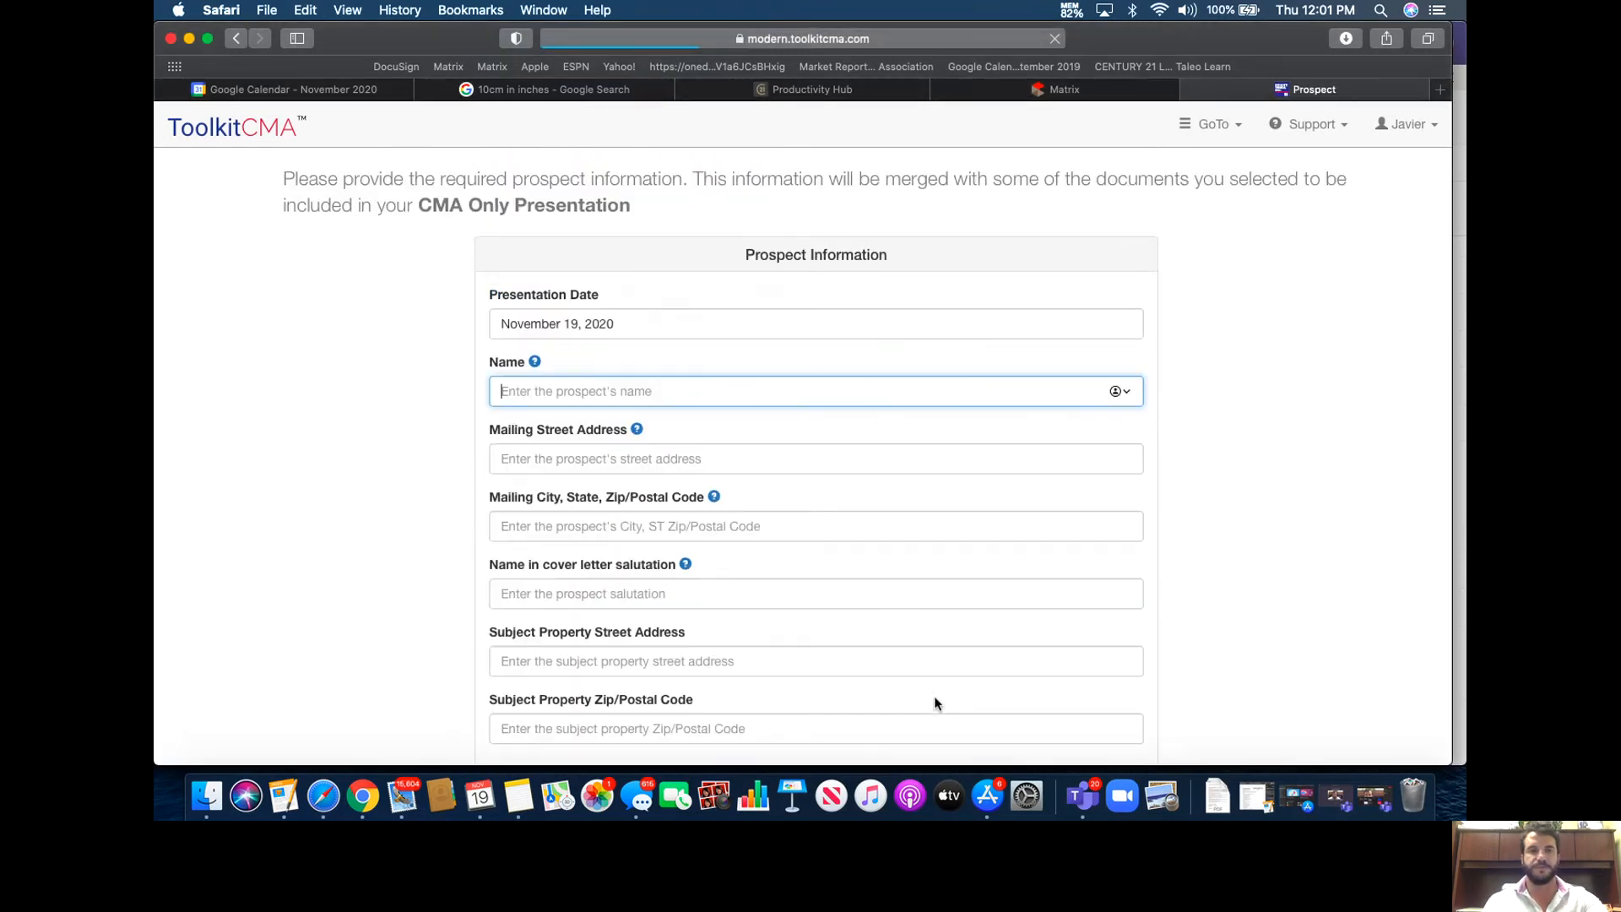
Enter the prospect's full name and the mailing street address in the prospect information
scroll(829, 493, "down", 1)
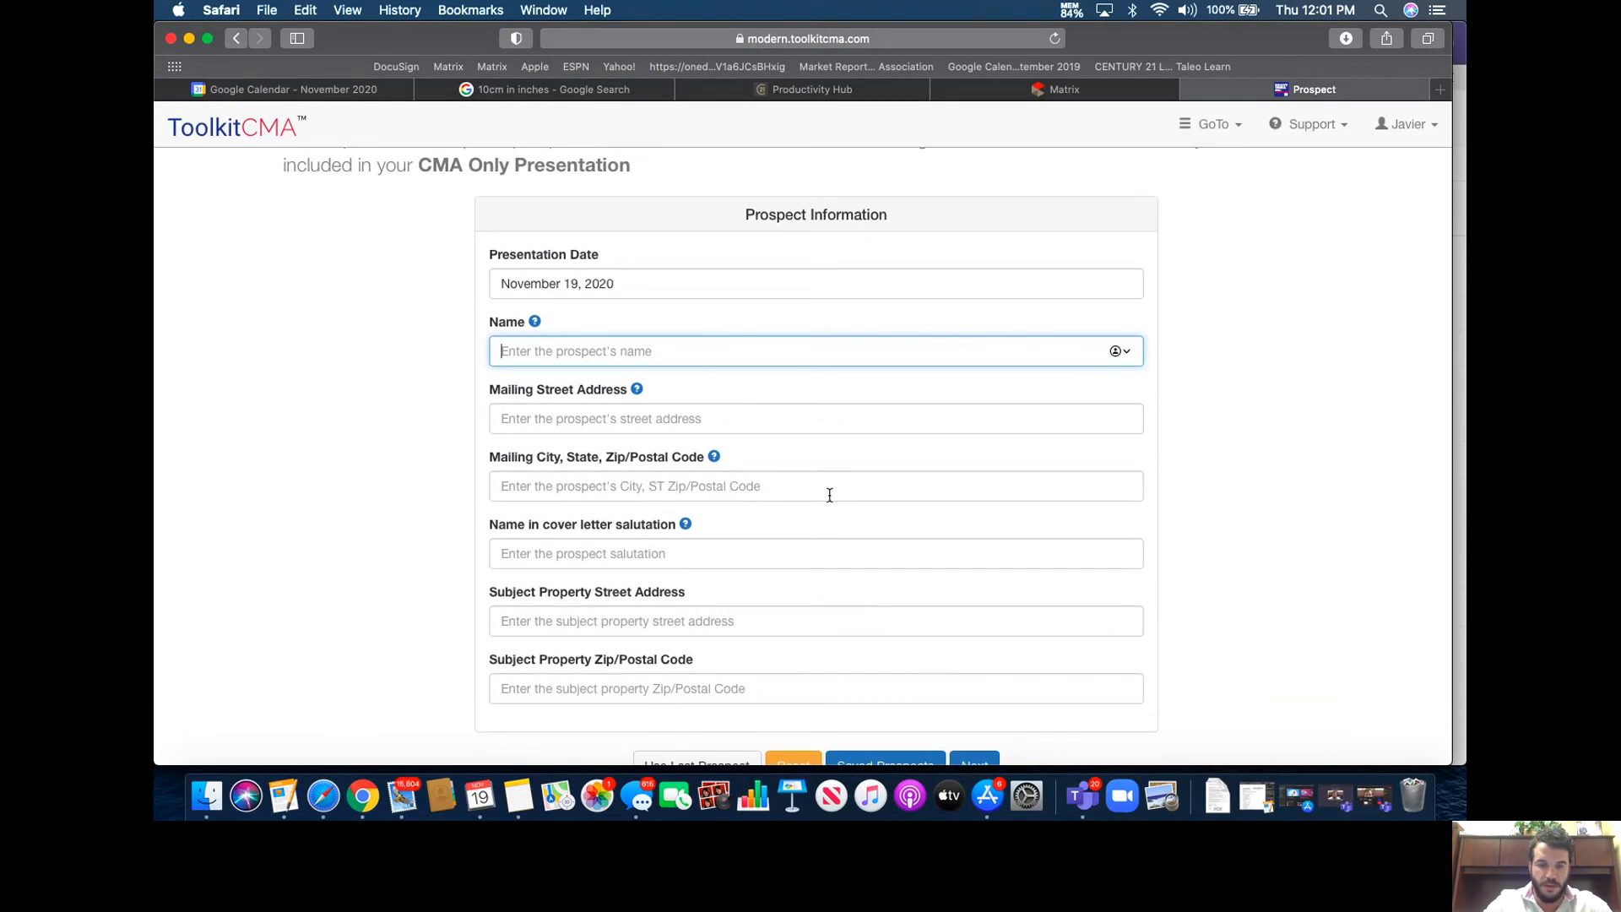
type("Te")
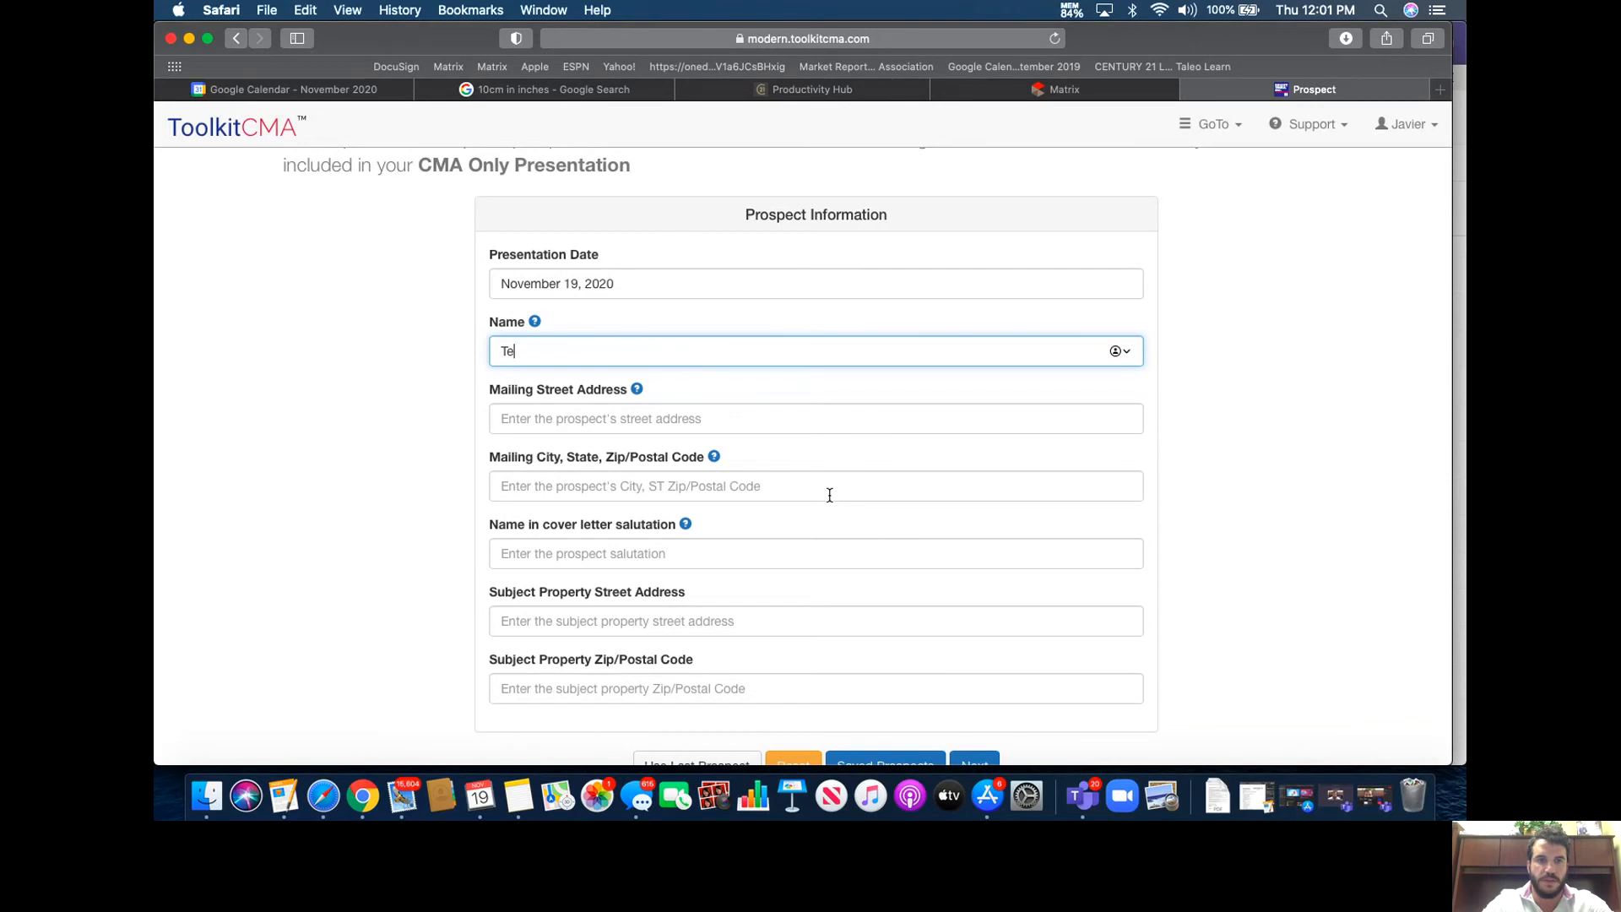
type("ster Training")
left_click(680, 422)
type("123 ")
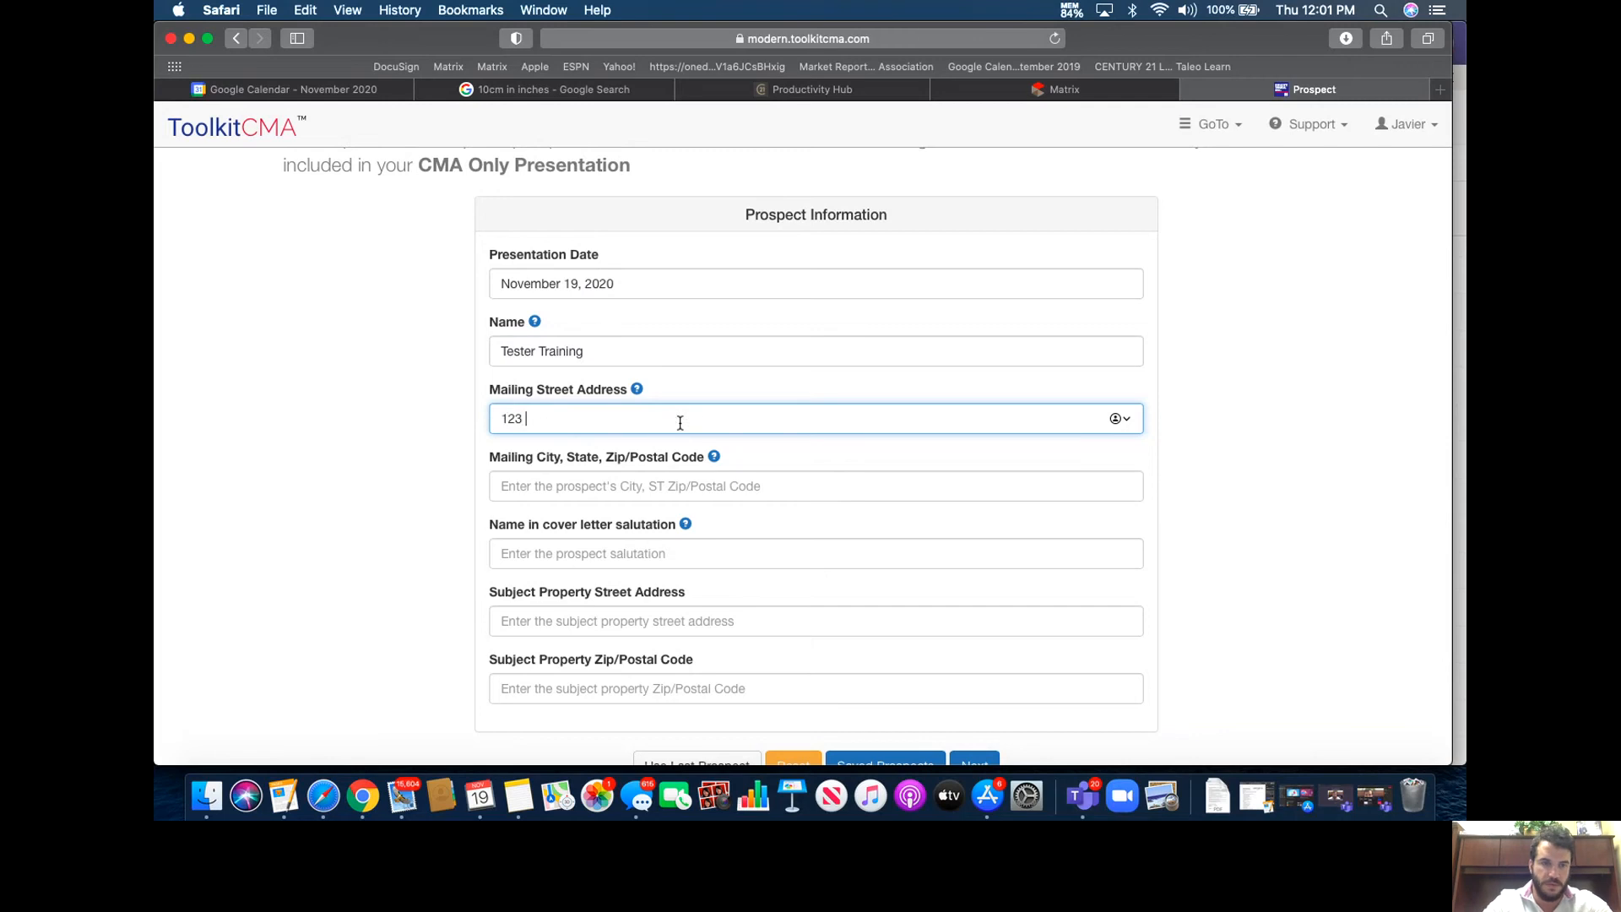
type("Central Blvd")
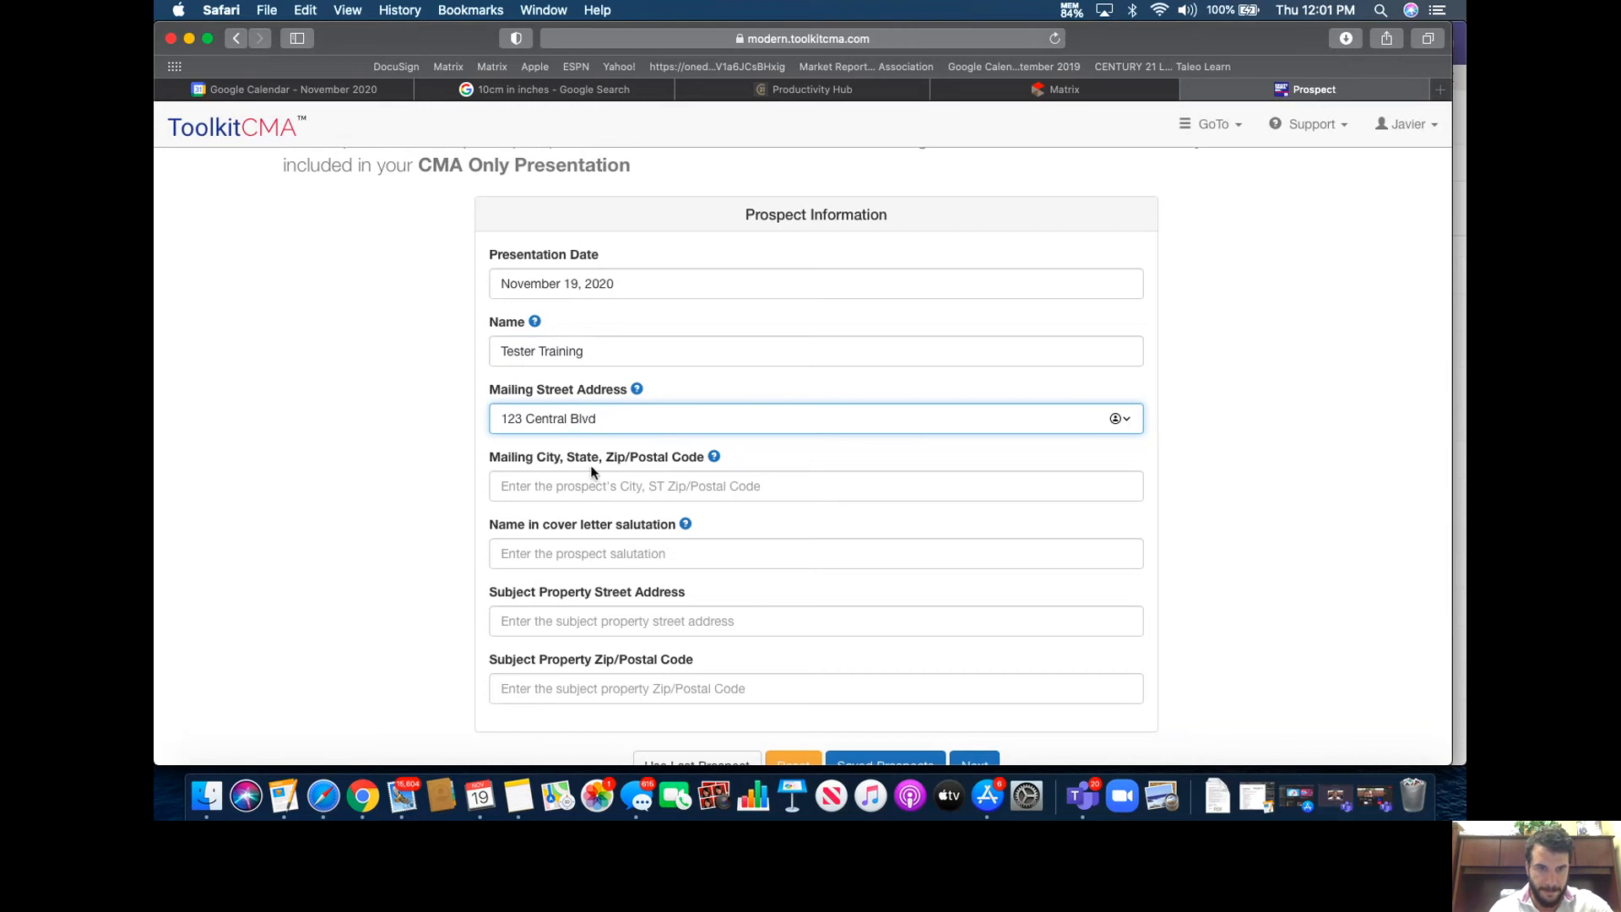
Move the mailing street address to the subject property street address, enter the subject property's zip code, and continue to the cover letter
left_click_drag(601, 419, 484, 423)
key("super+c")
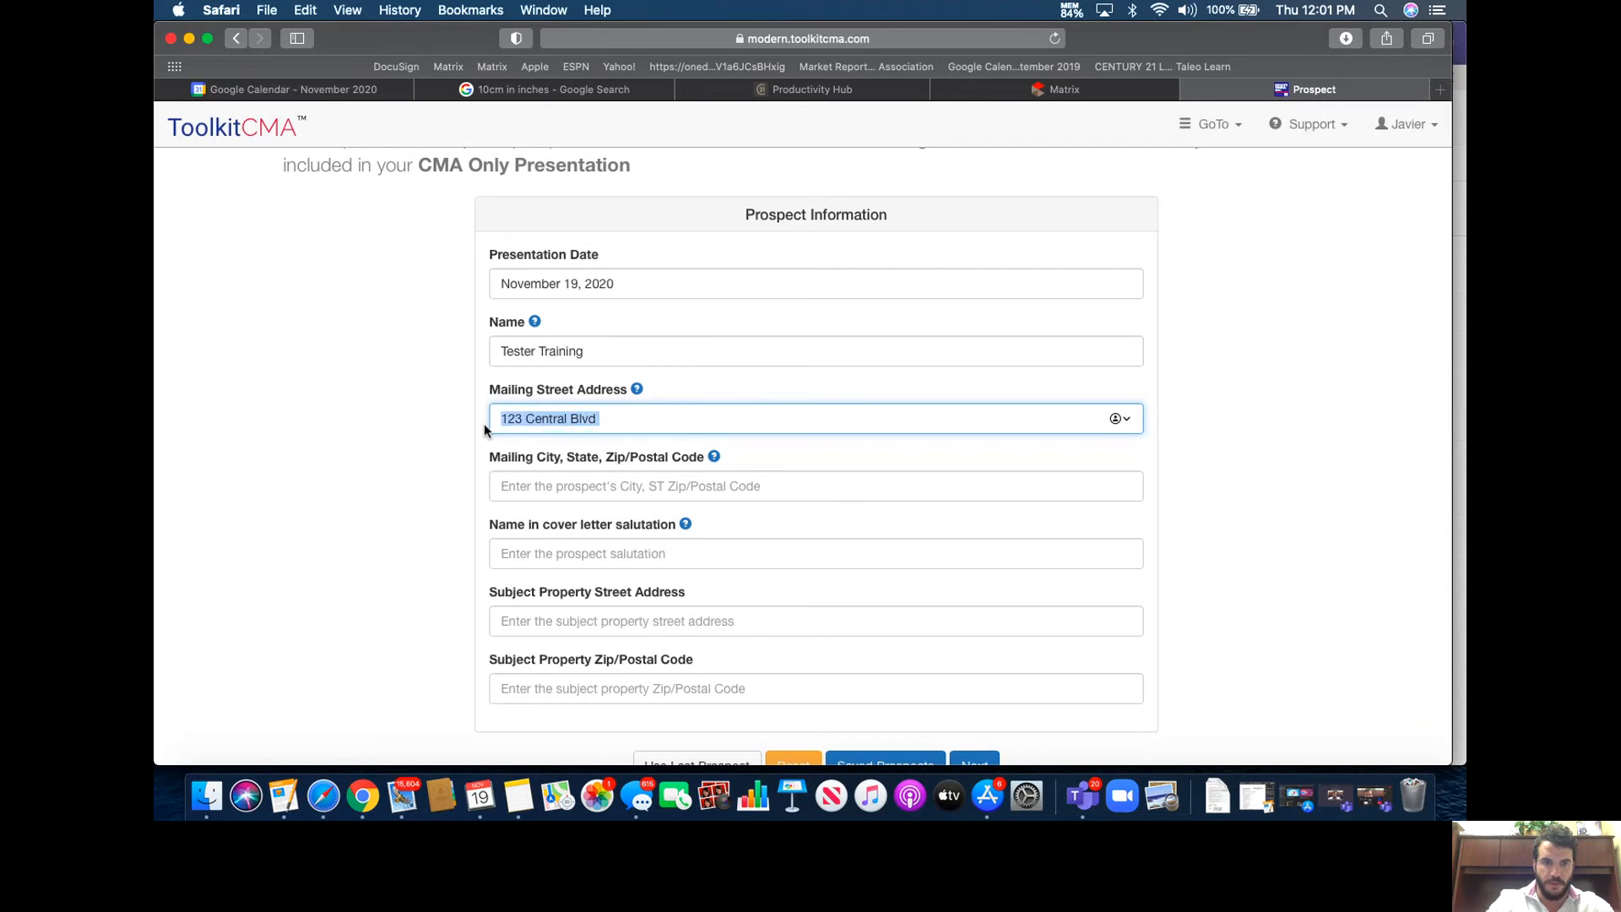
key("BackSpace")
left_click(542, 621)
key("super+v")
left_click(584, 688)
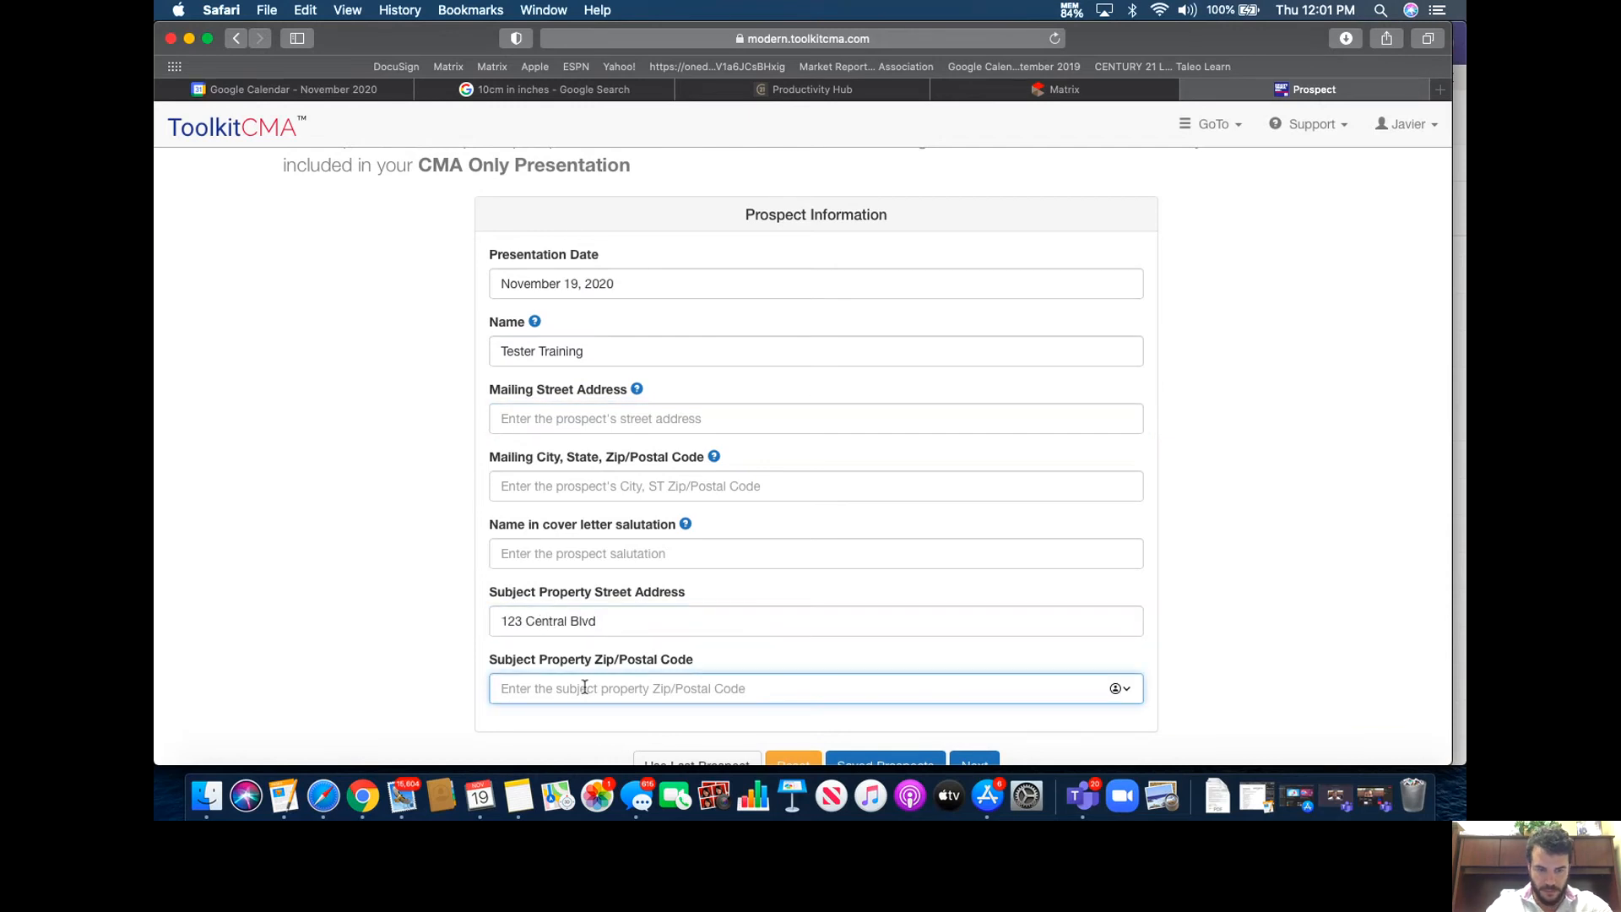
type("32801")
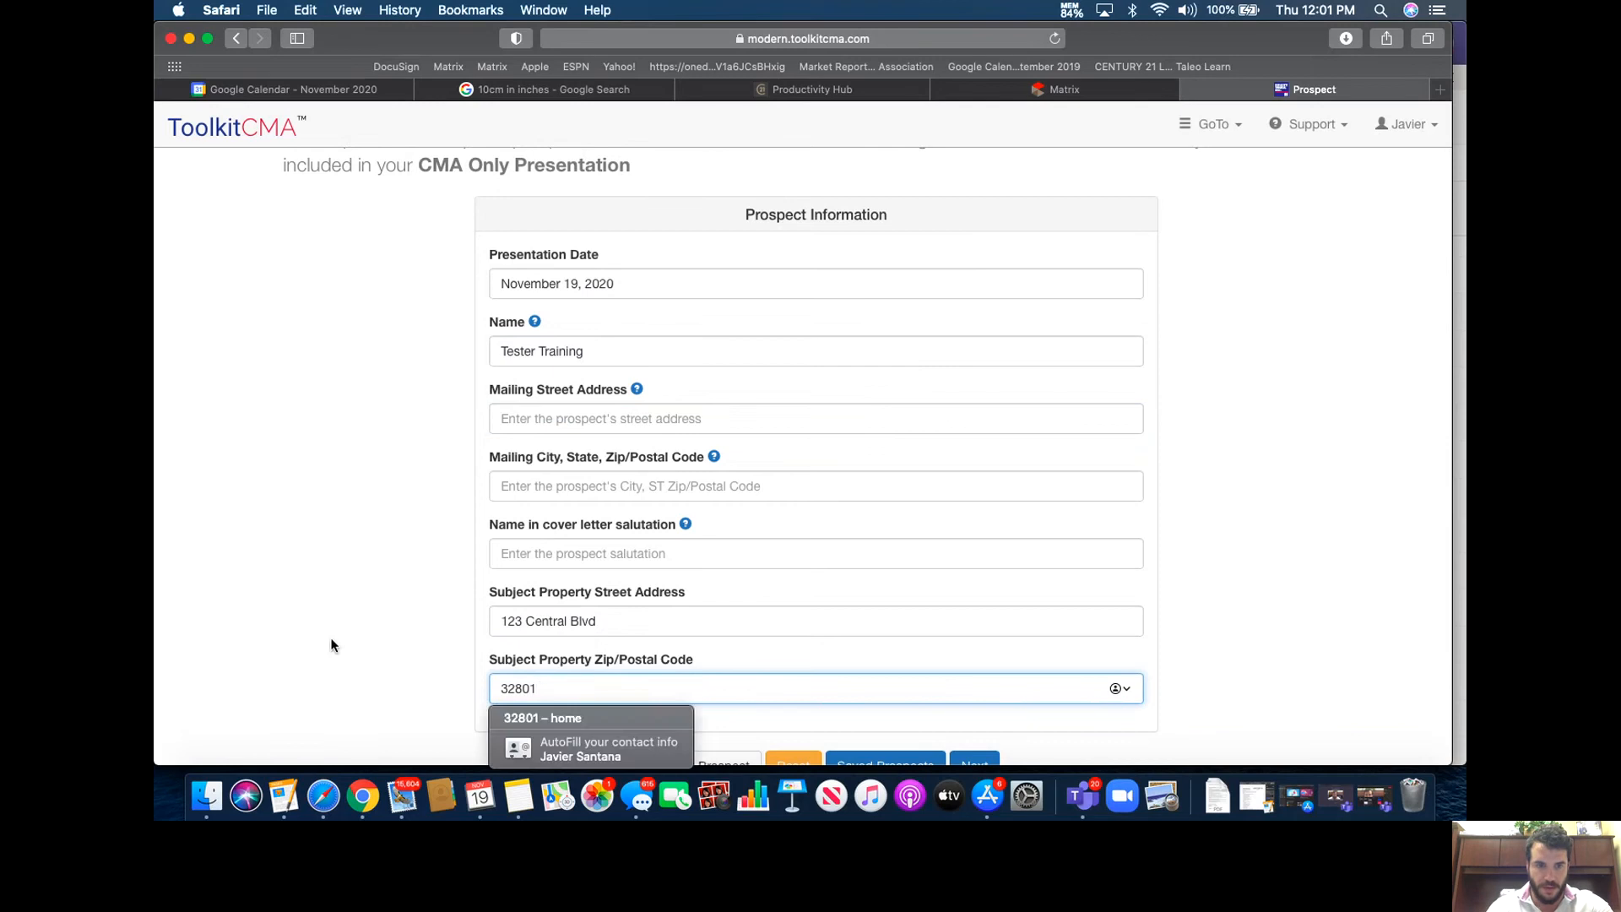
left_click(445, 640)
scroll(445, 640, "down", 2)
left_click(974, 684)
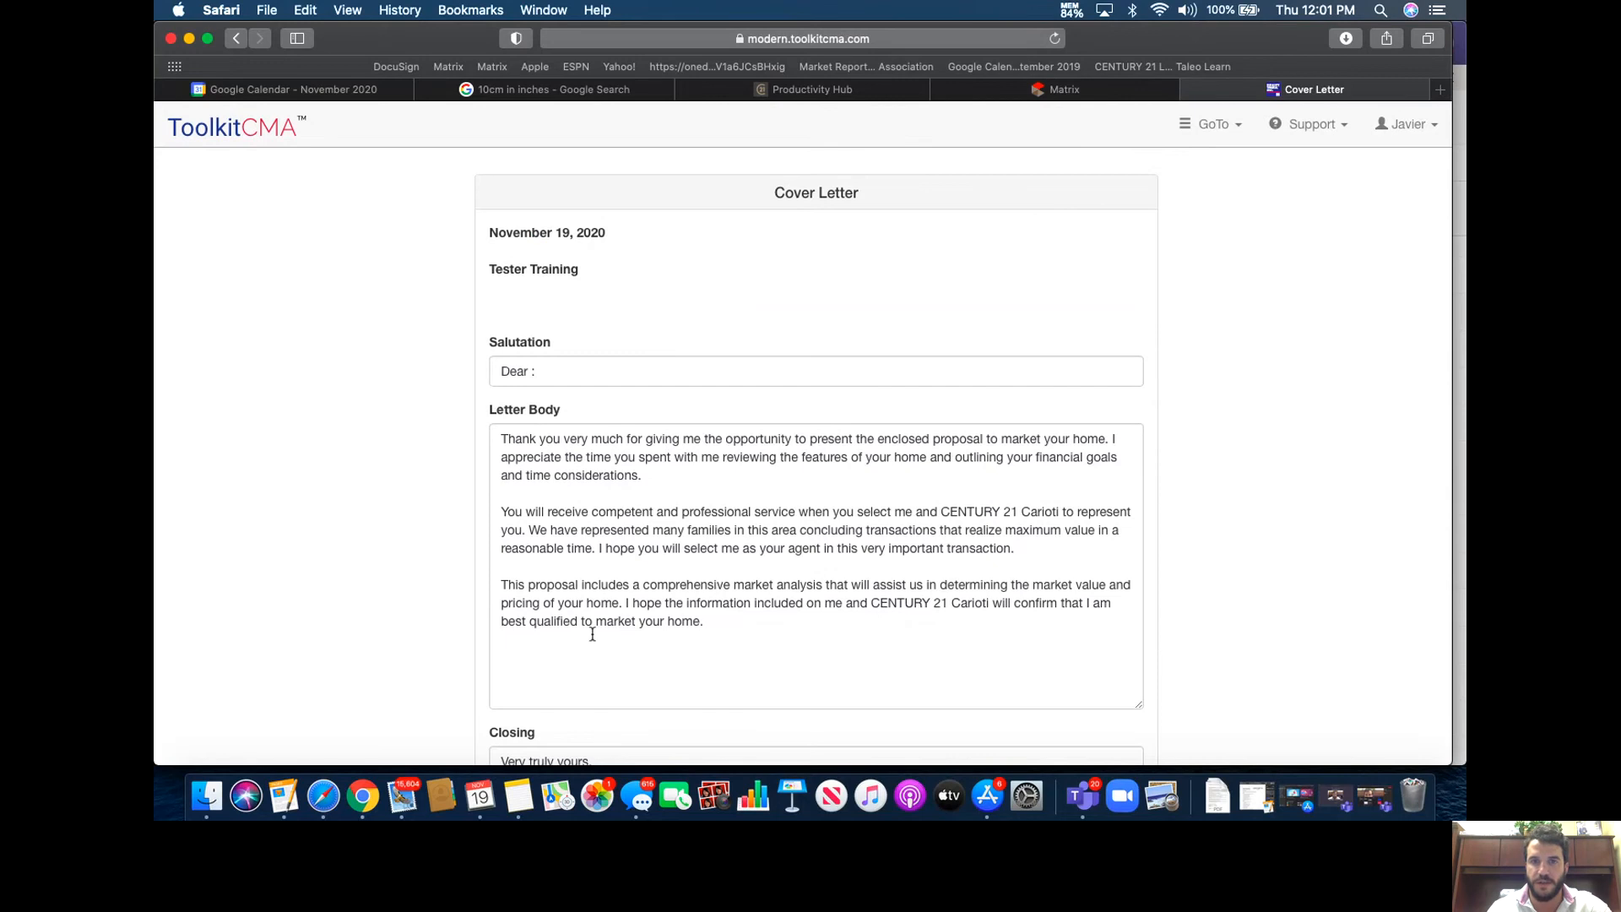
Complete the cover letter salutation with the prospect's first name in place of the colon and continue to the MLS selection
scroll(417, 579, "down", 2)
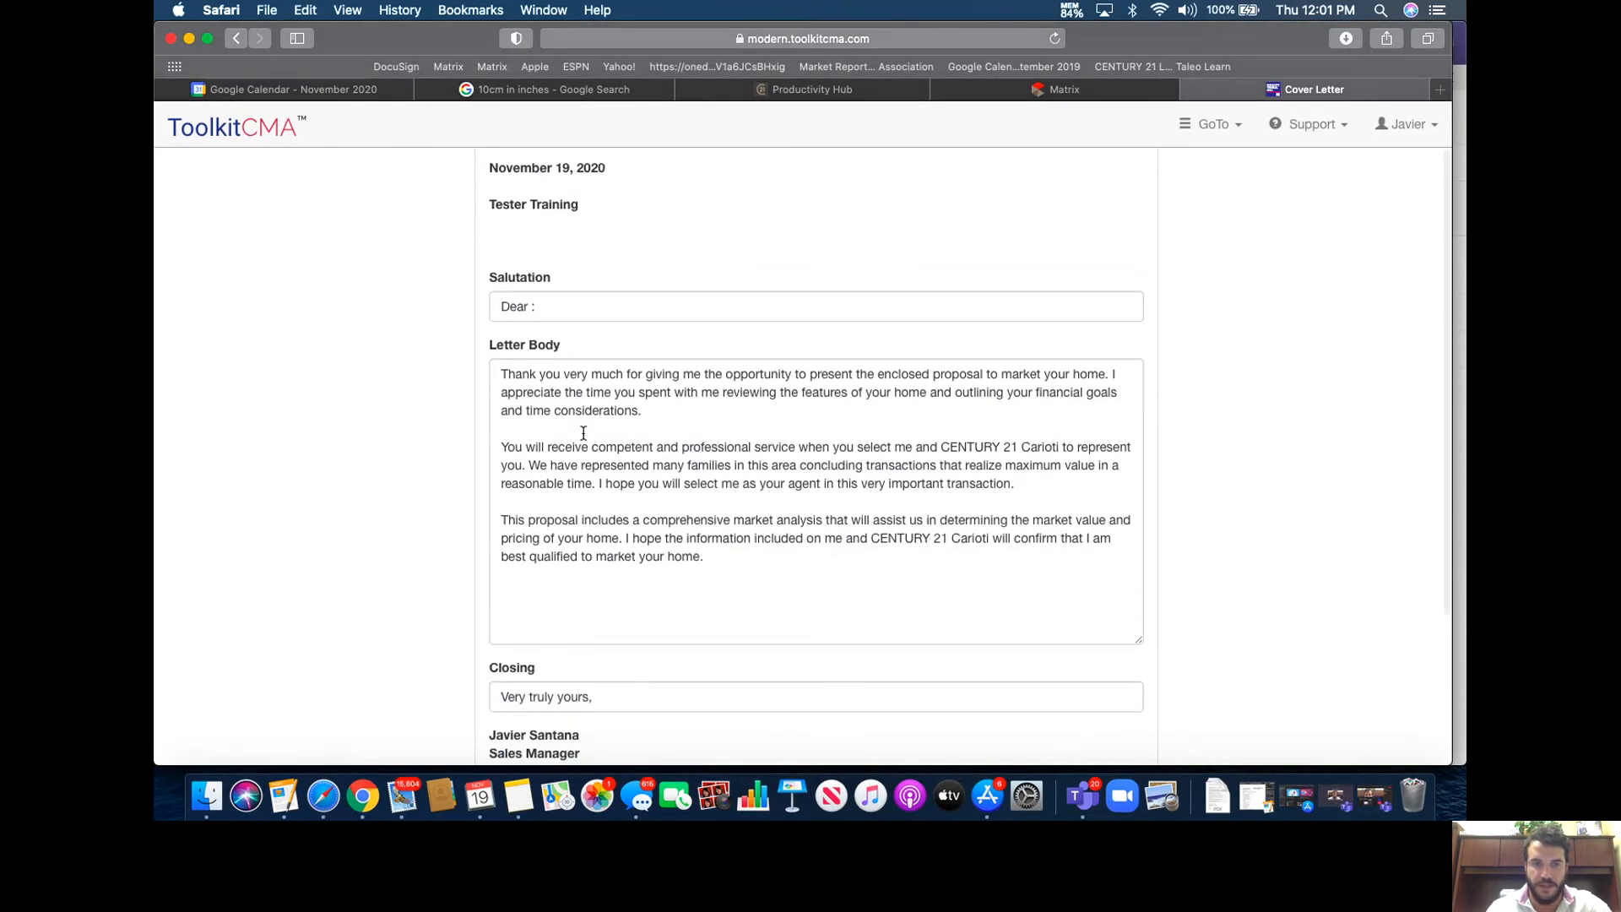
left_click(582, 306)
key("BackSpace")
type("Tester")
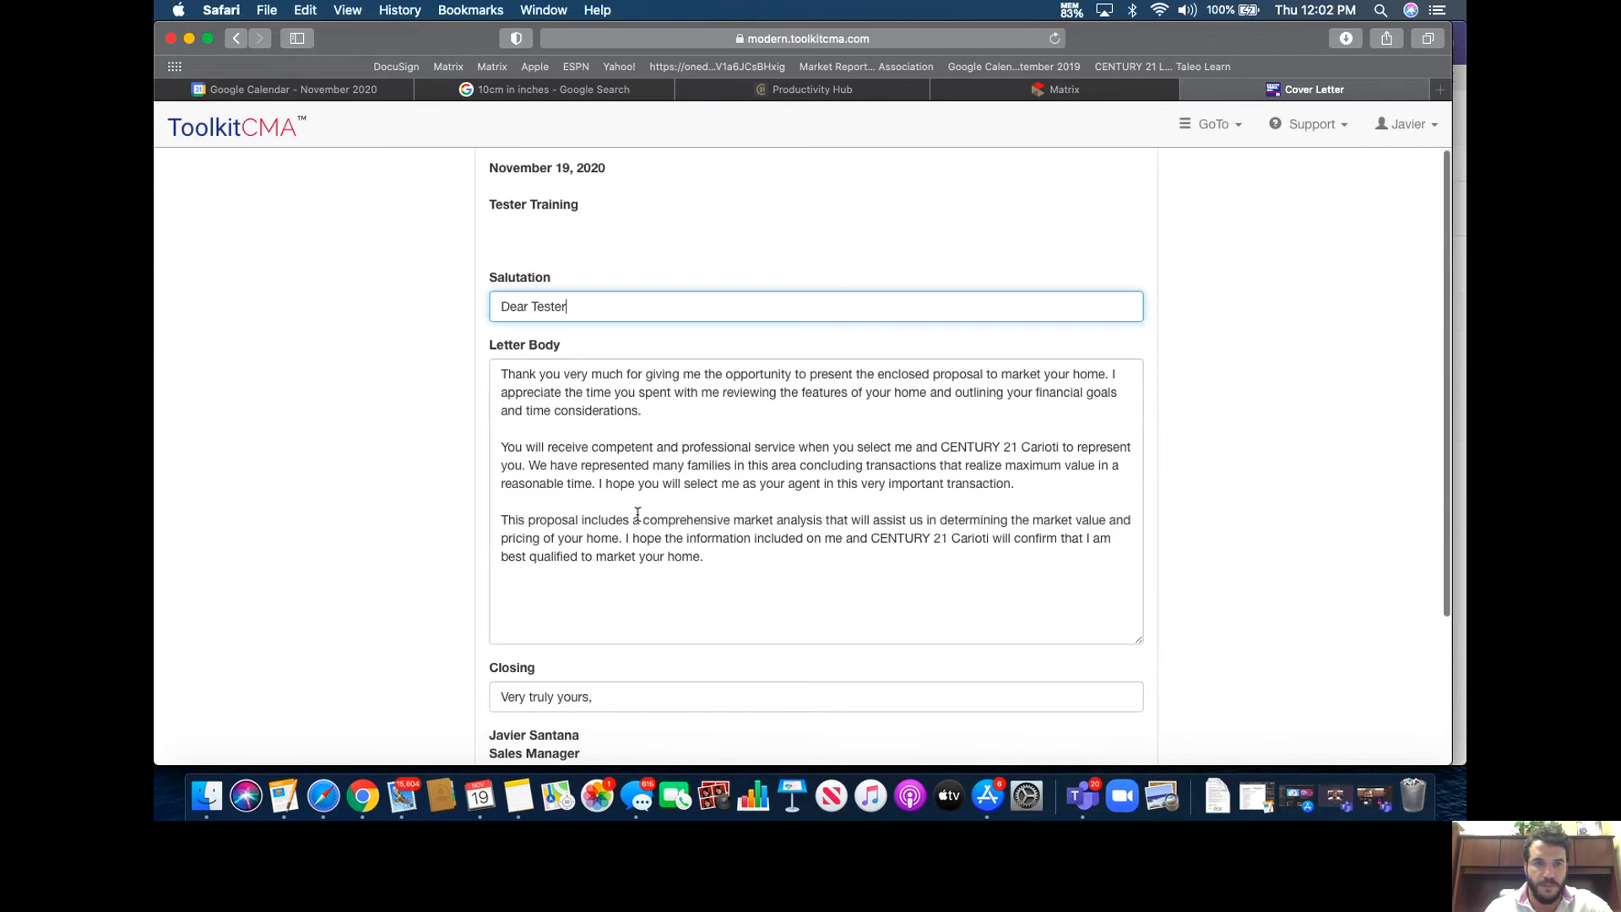
scroll(638, 514, "down", 2)
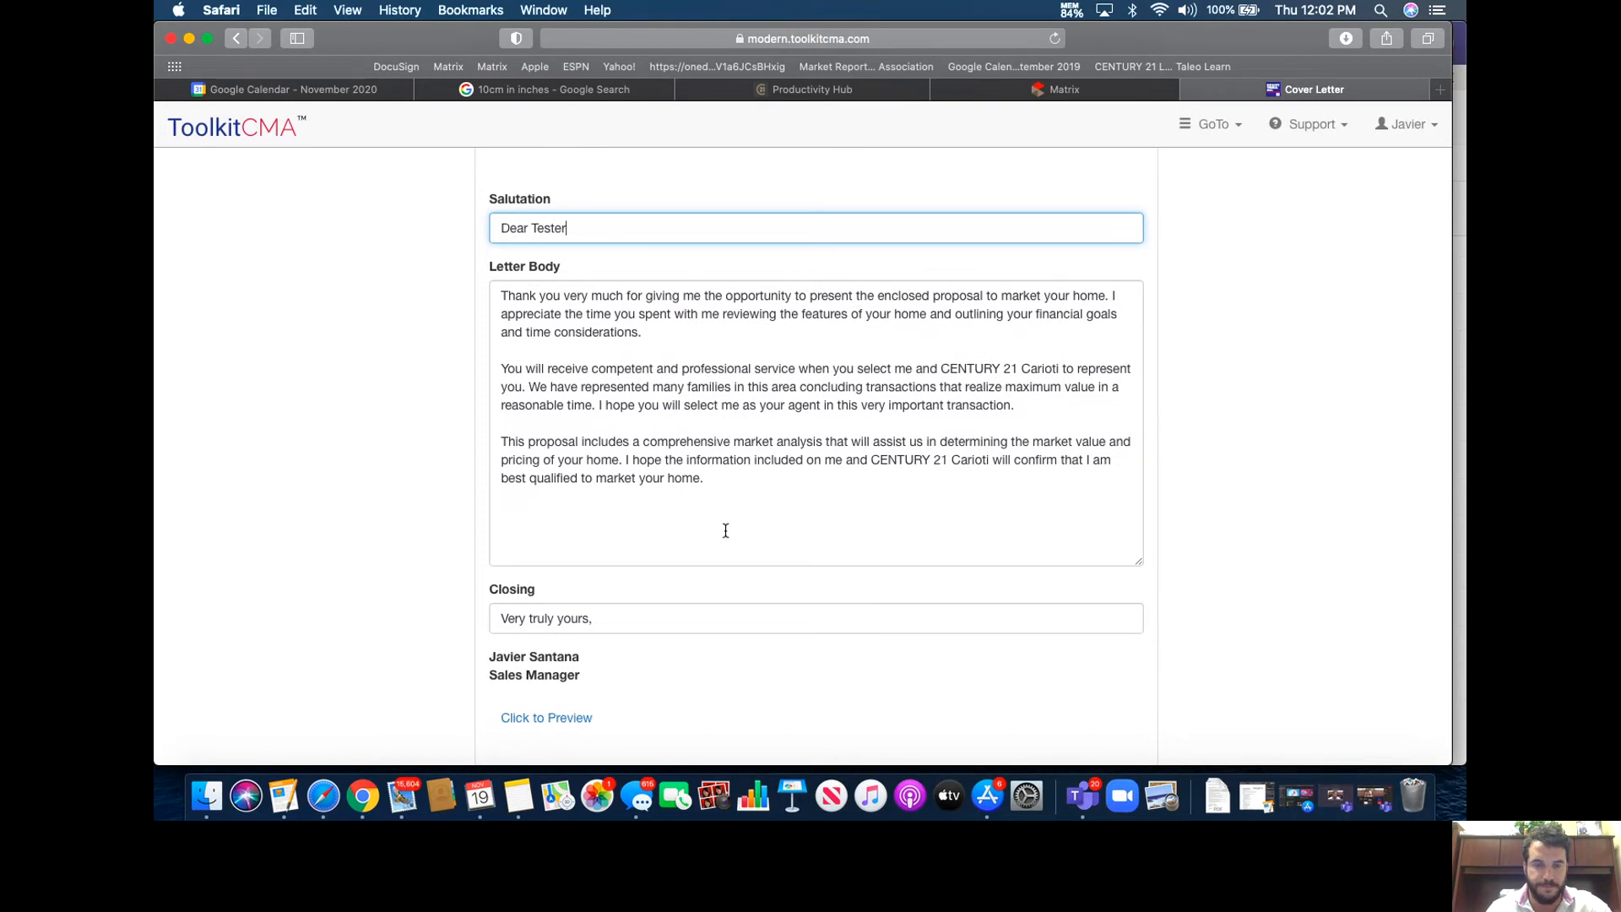
scroll(724, 528, "down", 3)
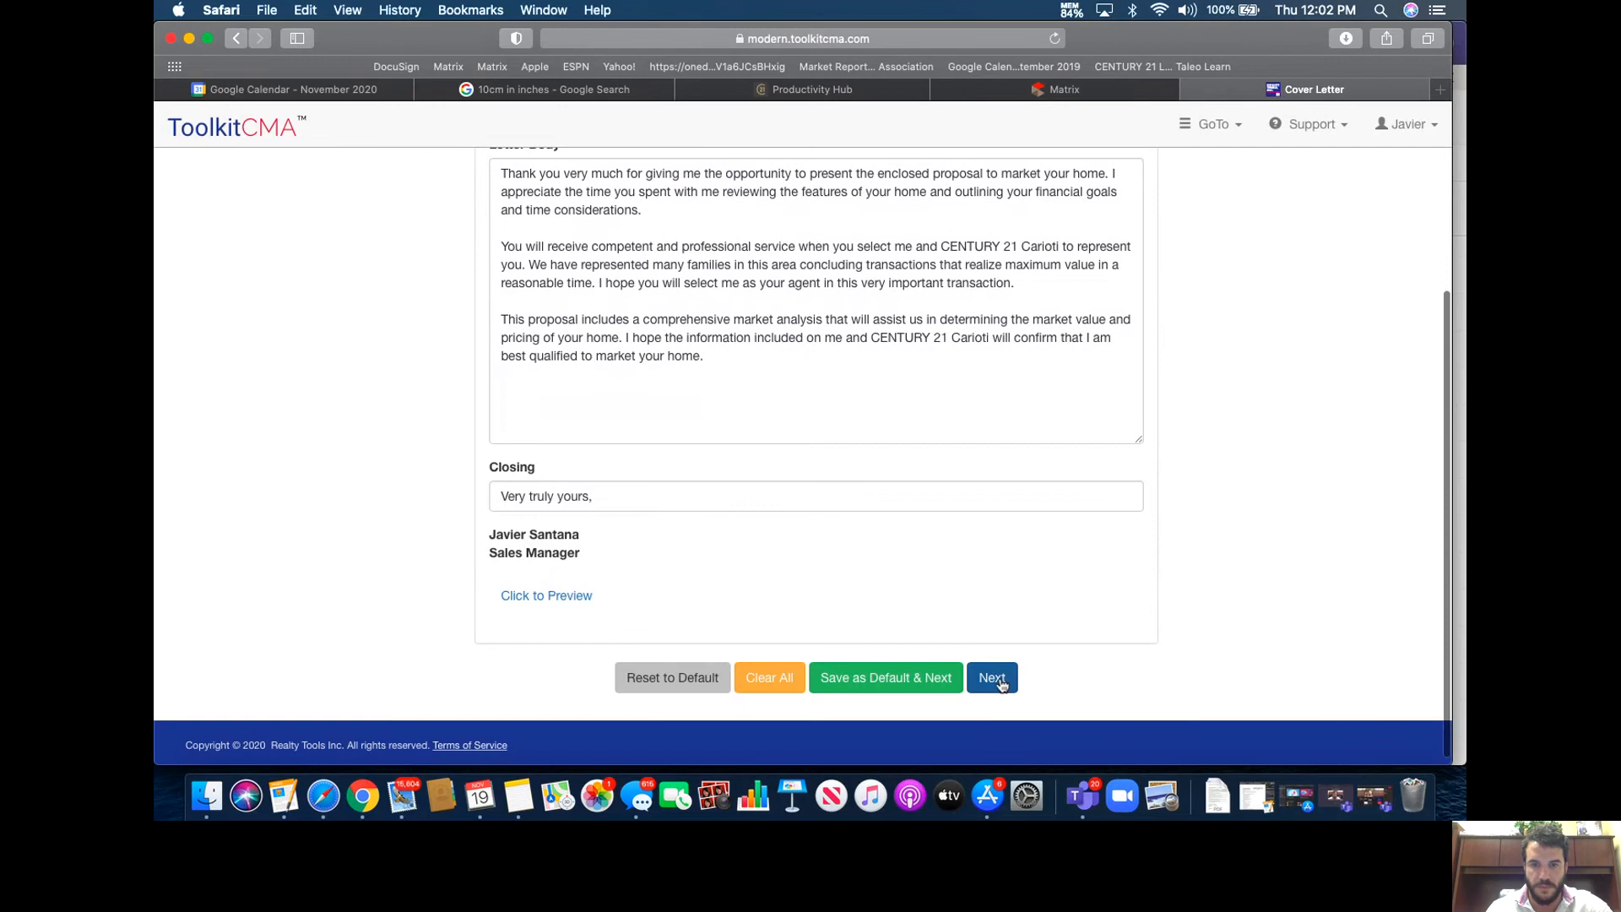
left_click(1000, 682)
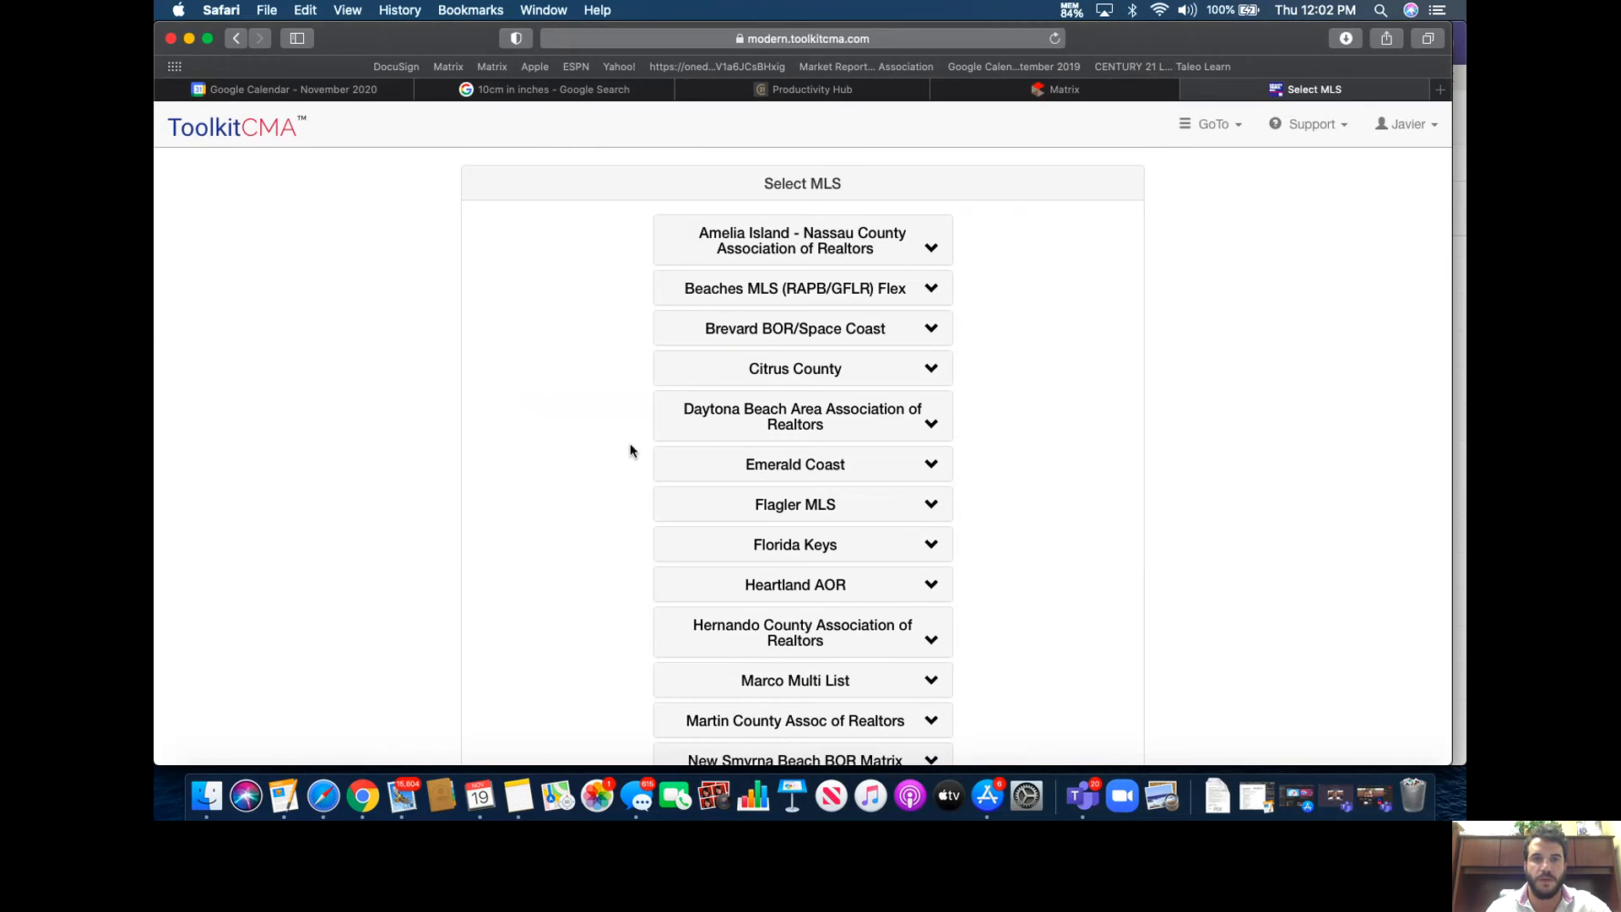
Select Stellar MLS as the listing source and proceed to getting the MLS property data
scroll(517, 469, "down", 5)
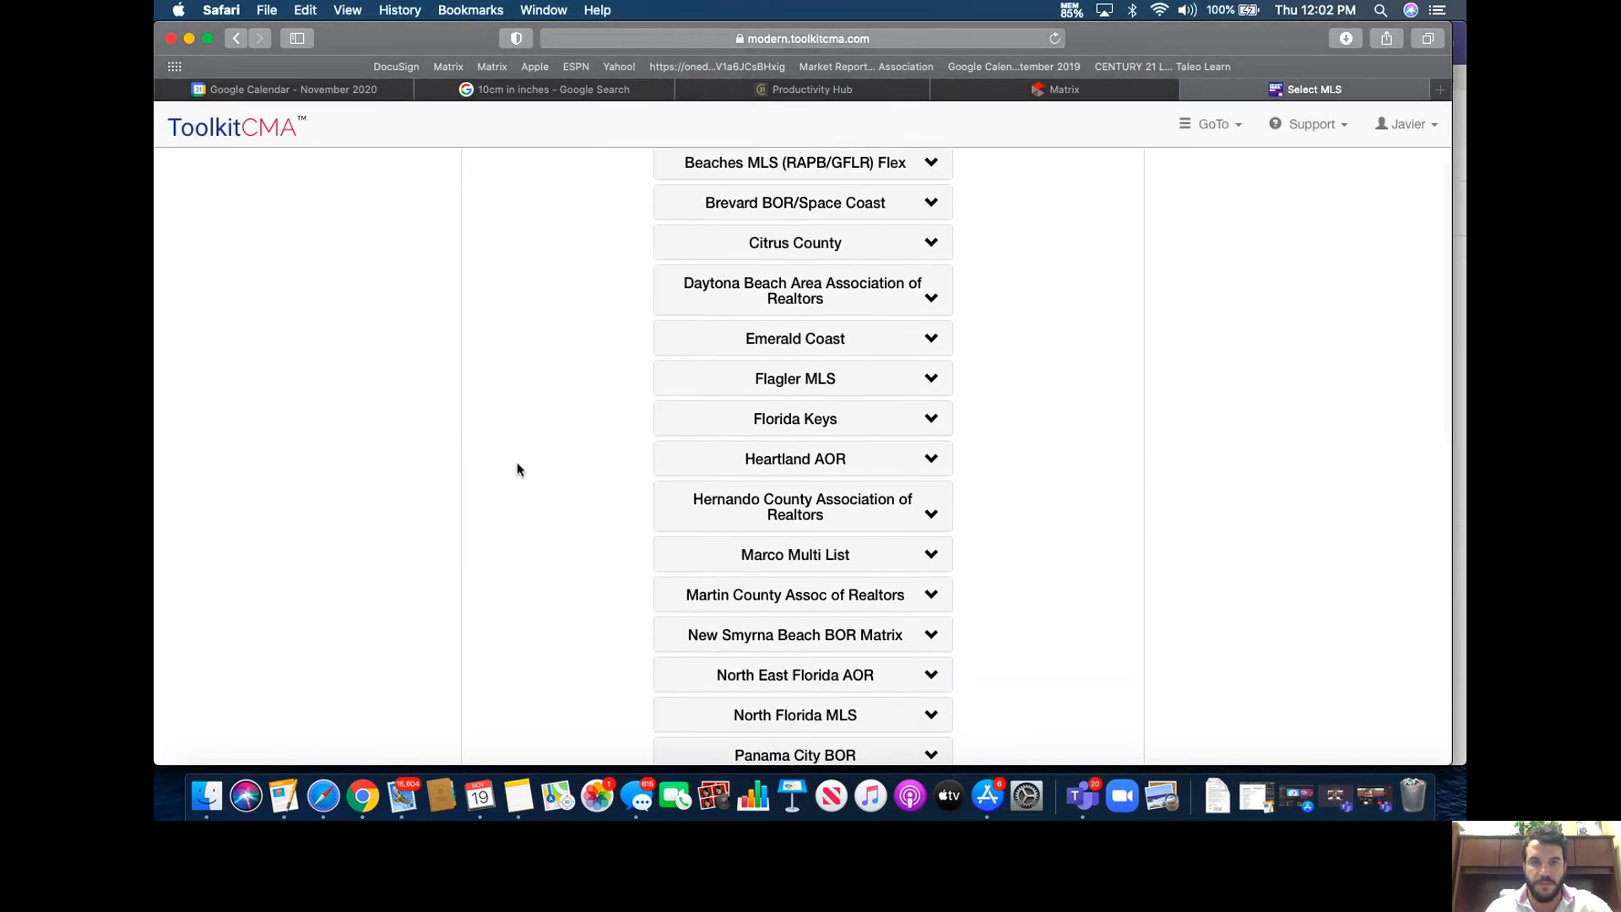
scroll(518, 470, "down", 6)
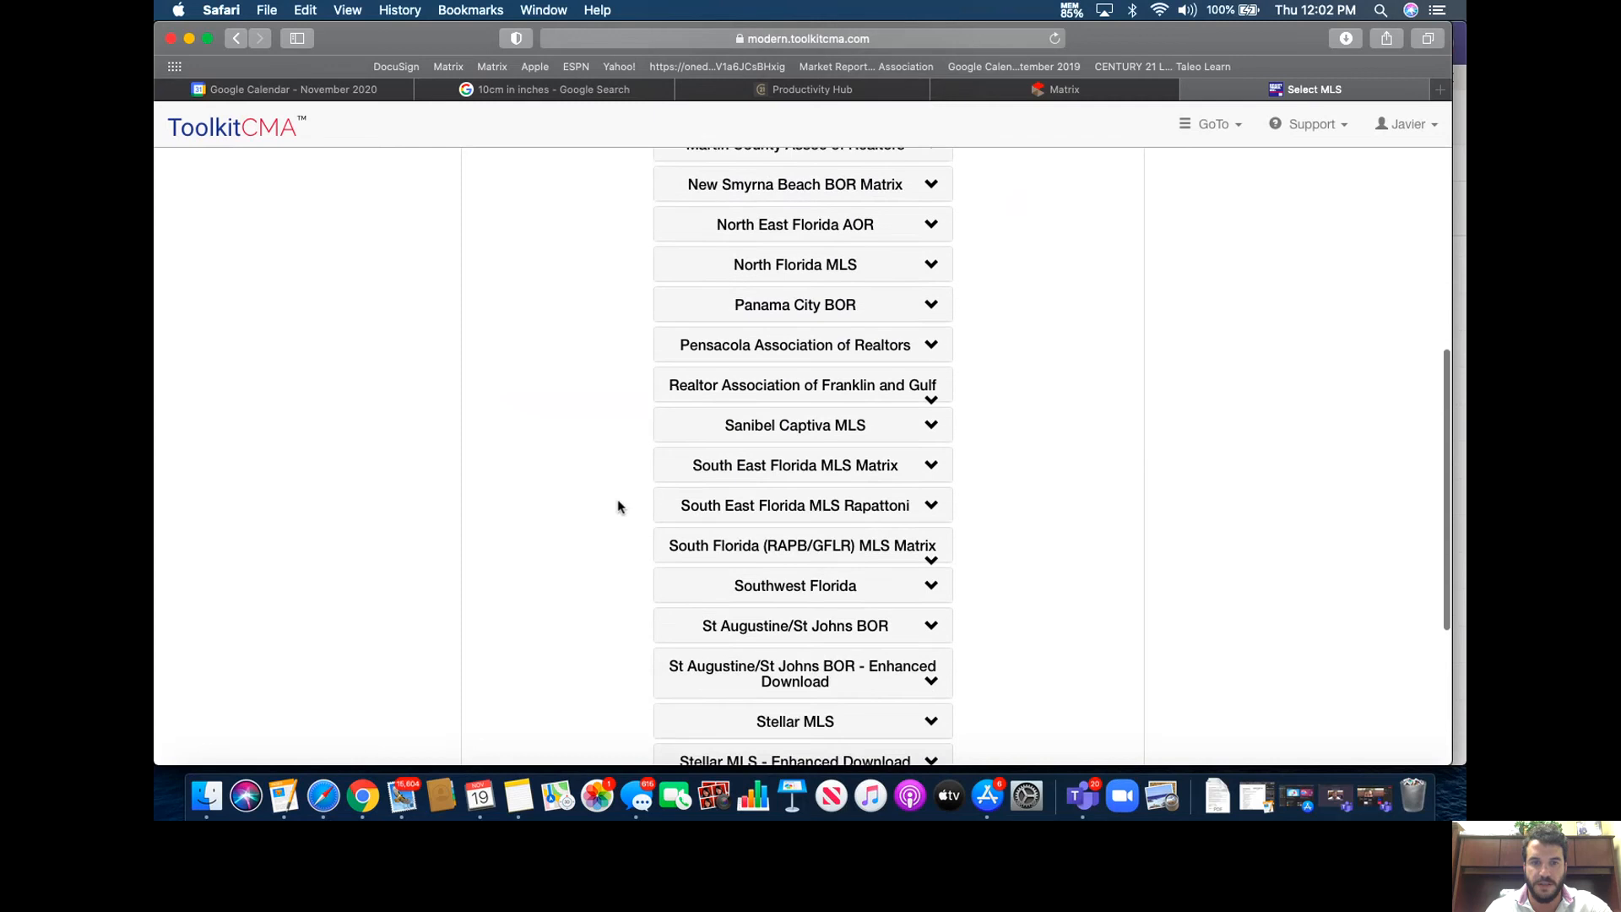
scroll(618, 506, "down", 4)
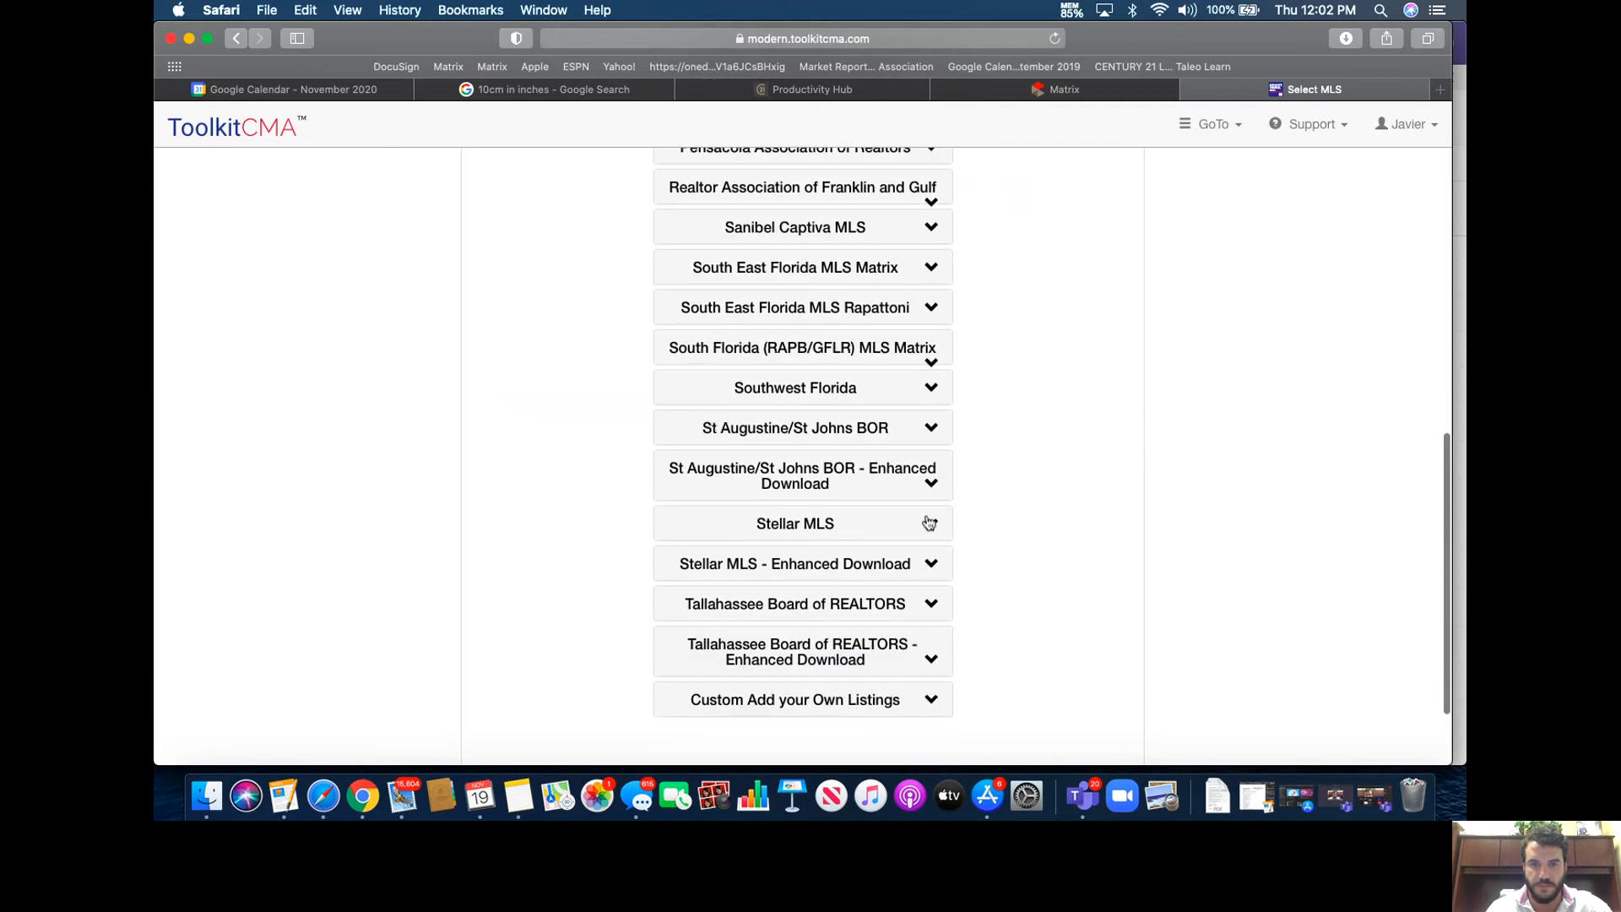
left_click(928, 524)
left_click(804, 573)
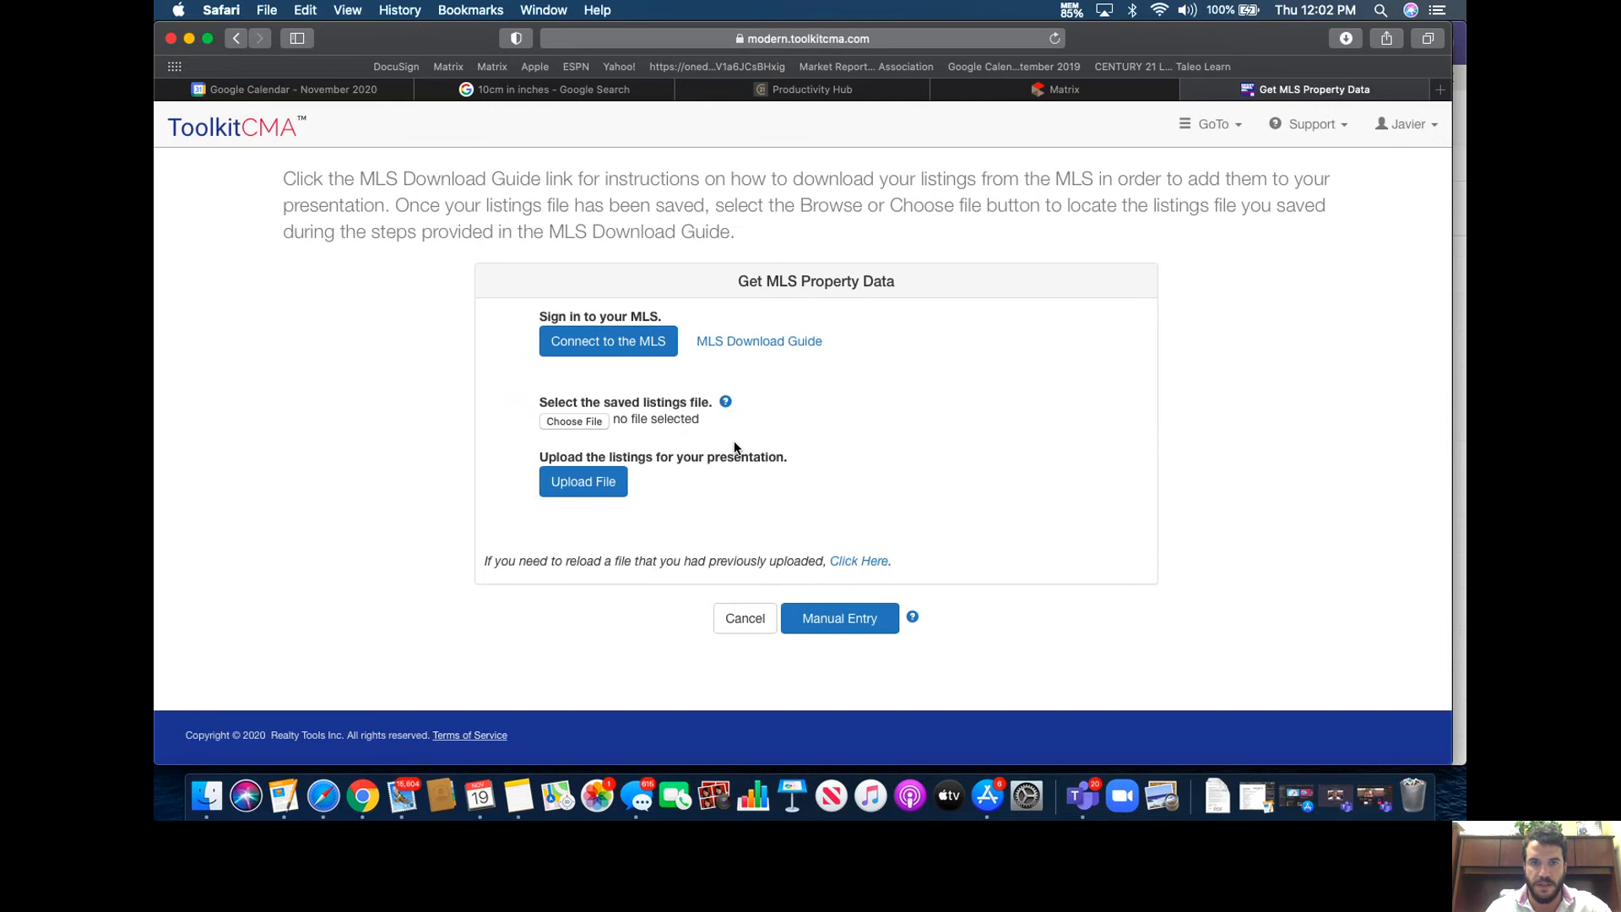
Read the MLS Download Guide's steps for exporting listings from Matrix, and return to the MLS property data page
left_click(762, 346)
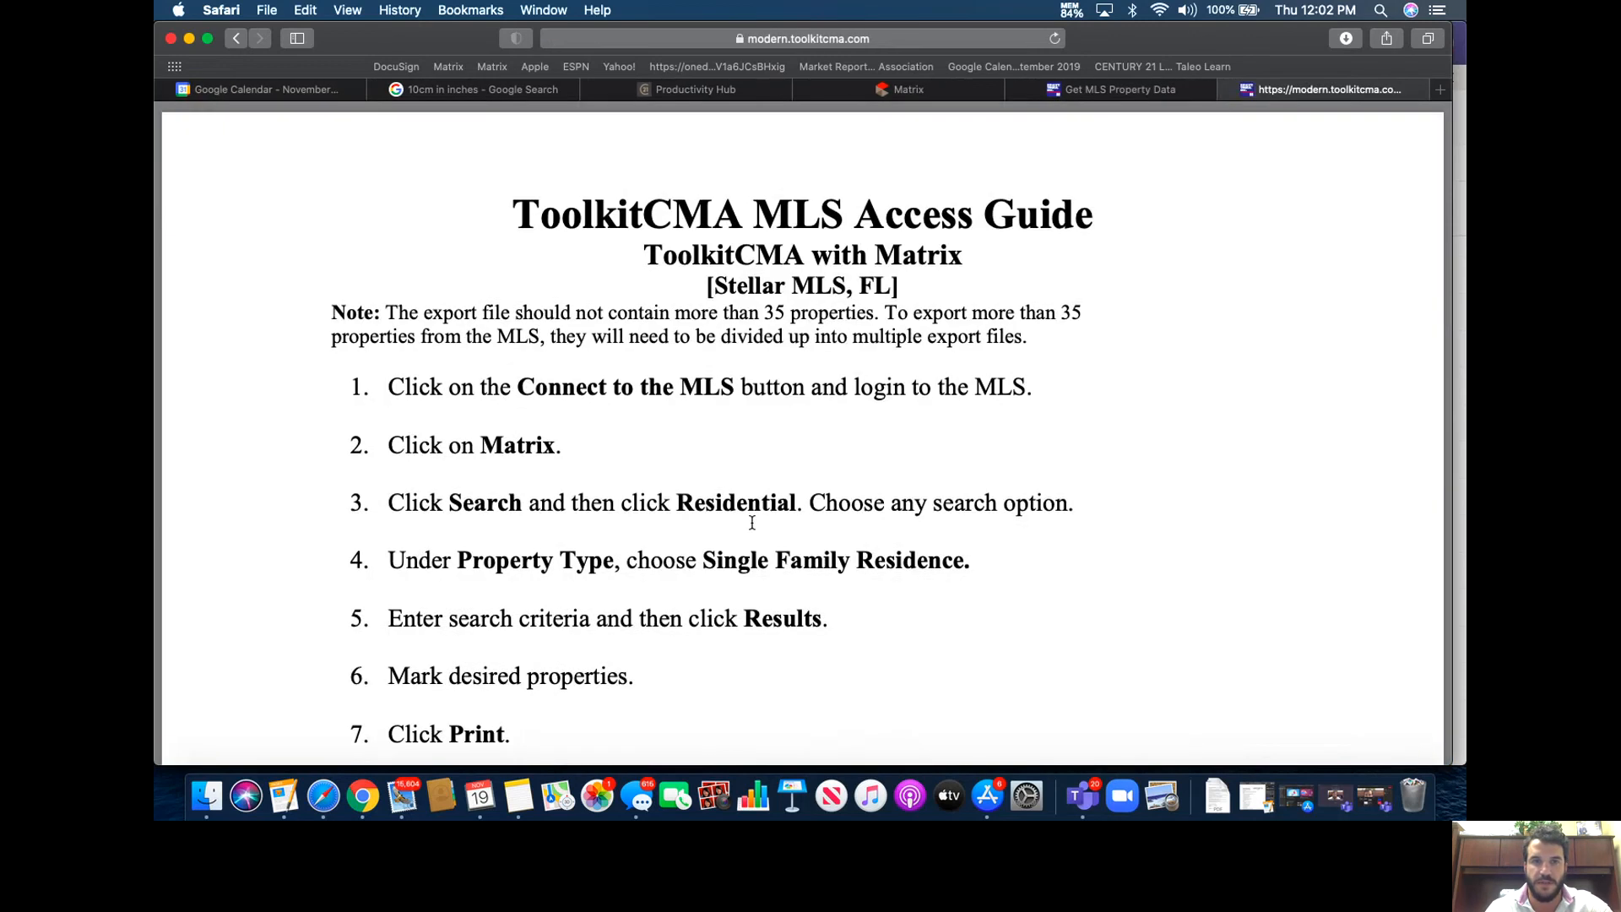
scroll(754, 511, "down", 3)
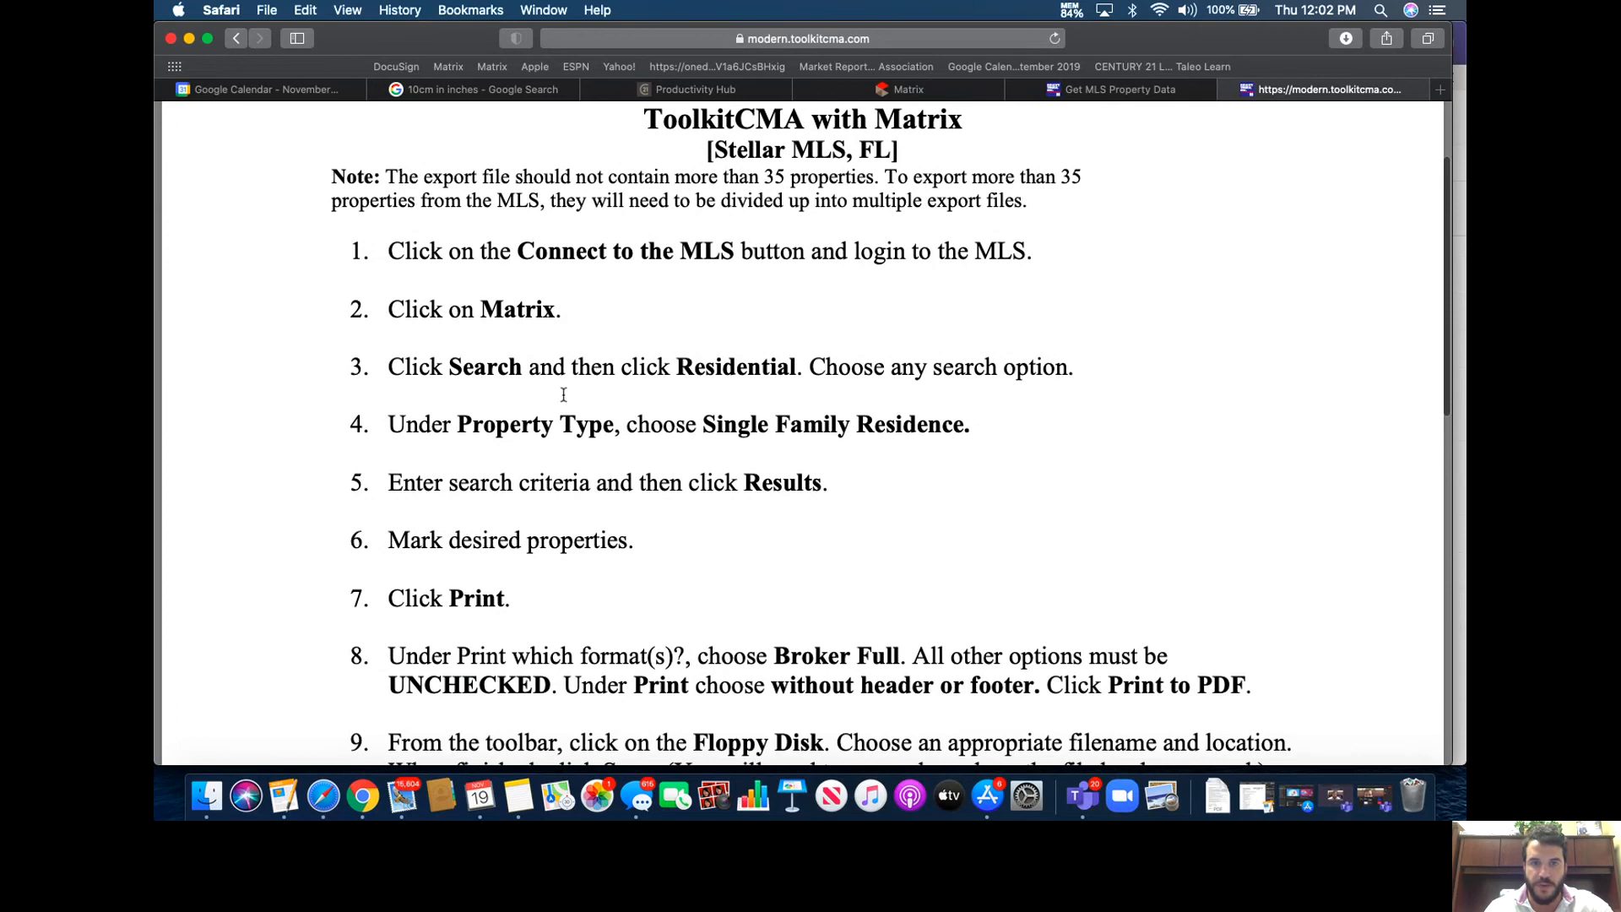
scroll(594, 448, "down", 2)
scroll(594, 448, "down", 2)
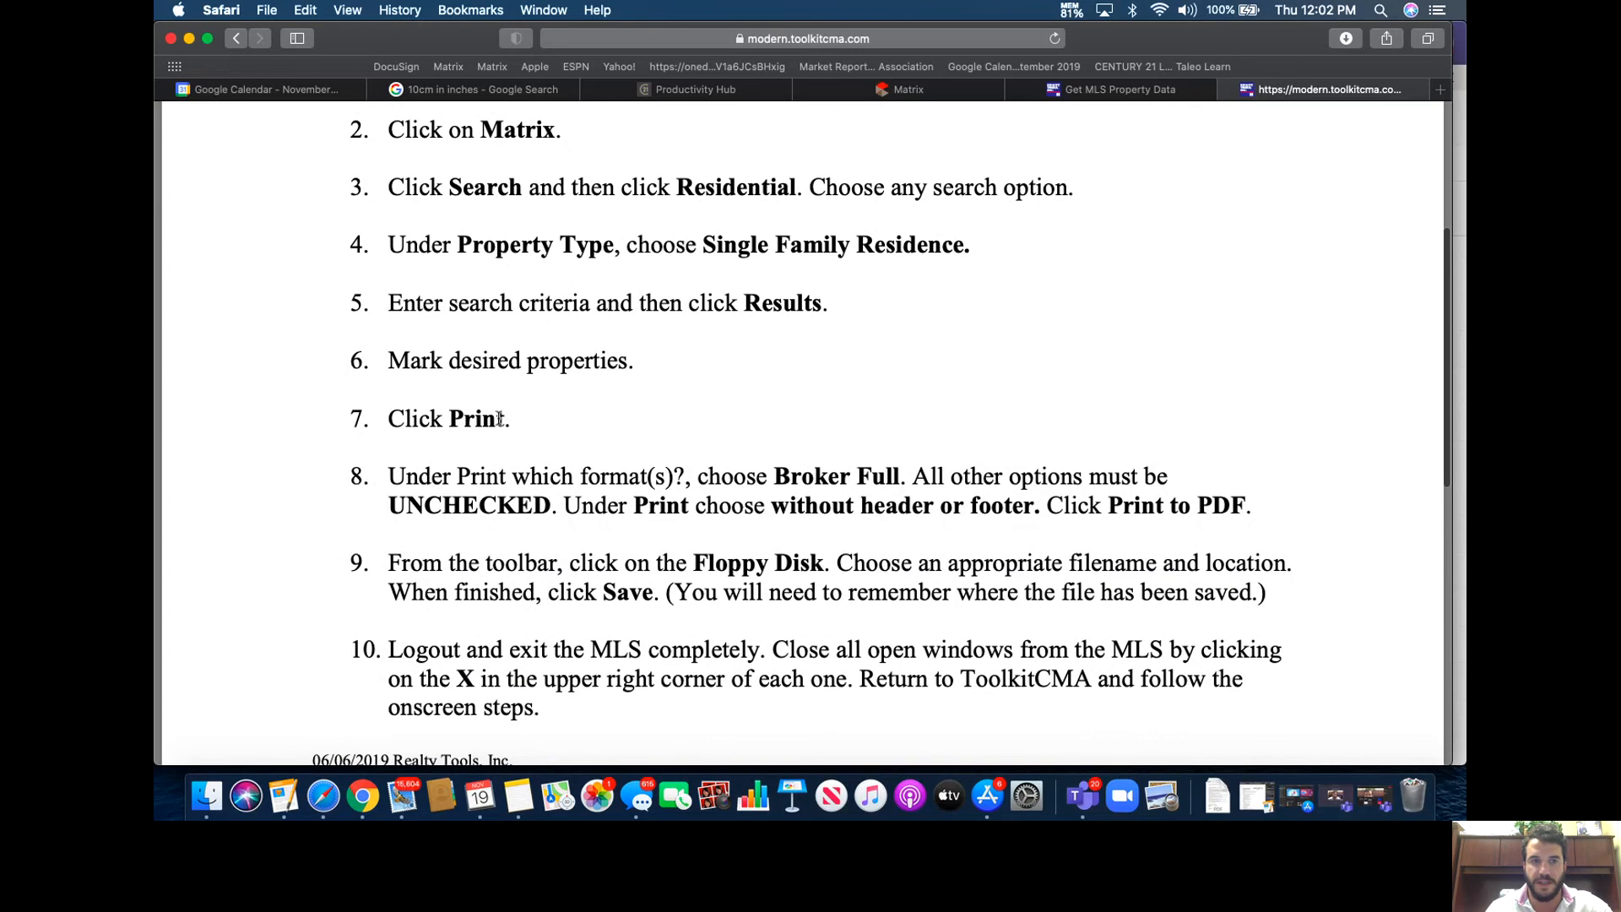
scroll(498, 511, "down", 2)
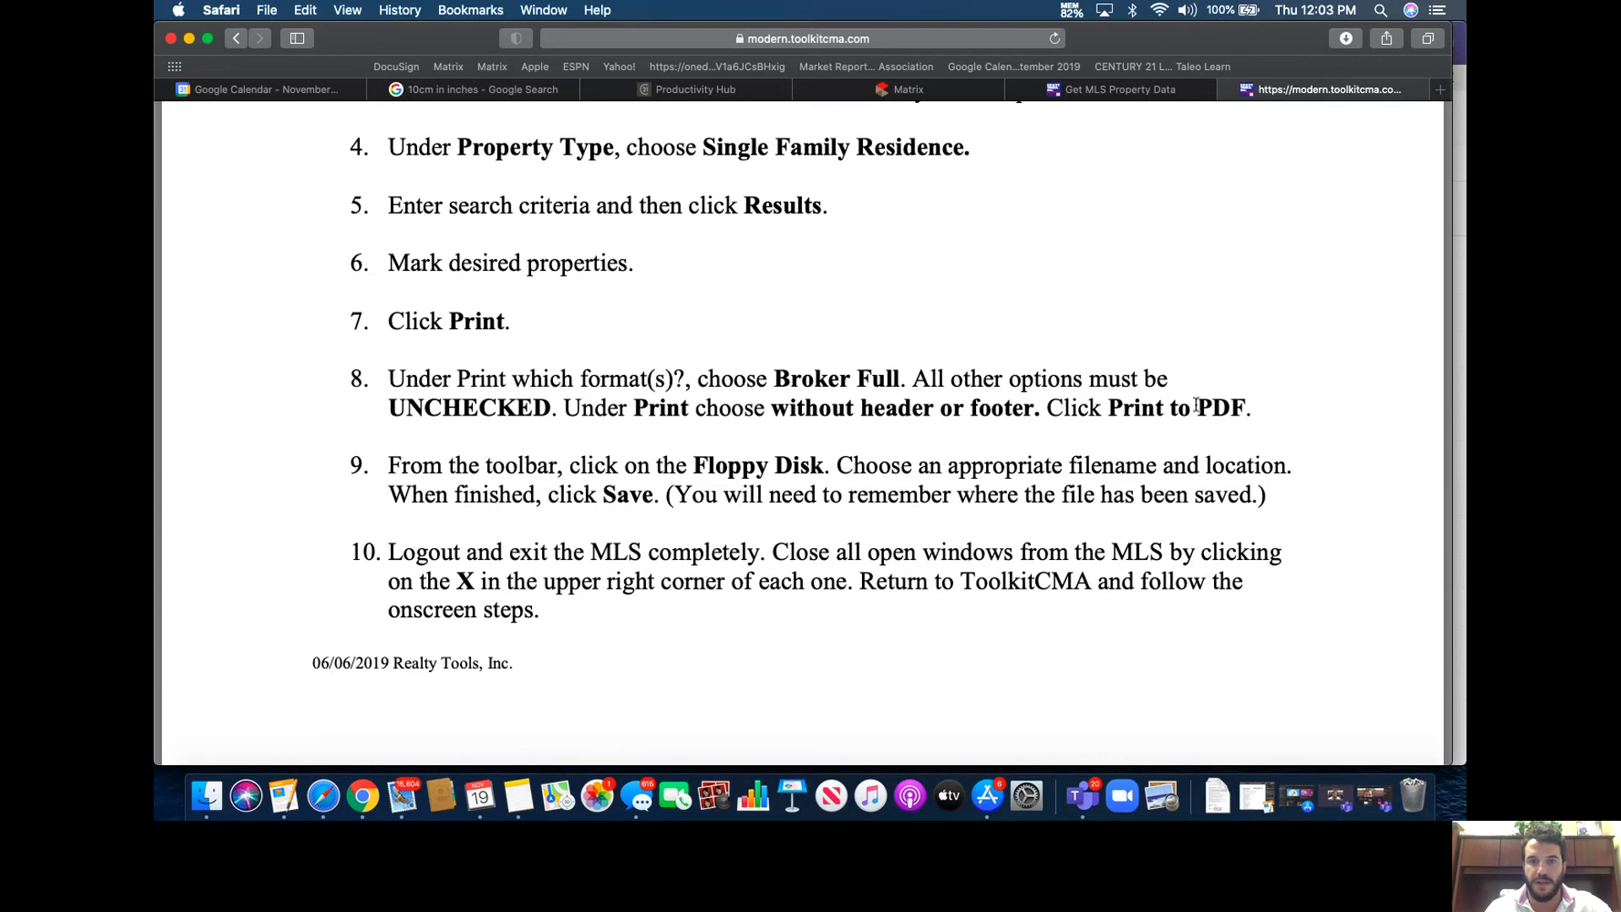
left_click(1113, 89)
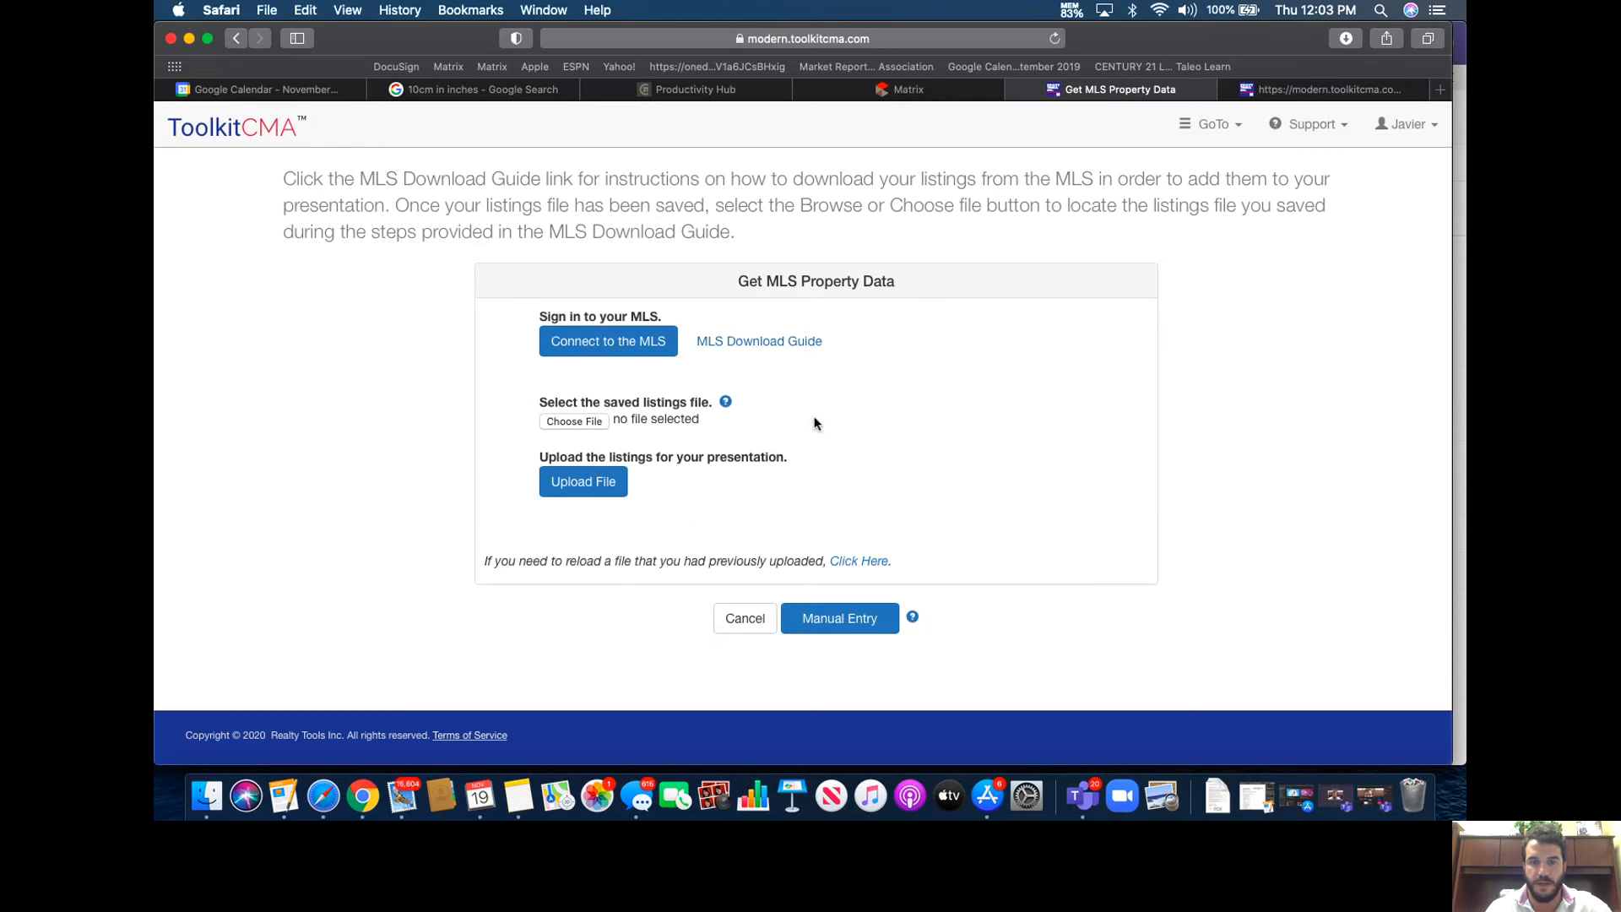
Switch to Matrix, start a Residential Quick search, and set the MLS Zip criterion to 32801 - Orlando
left_click(904, 92)
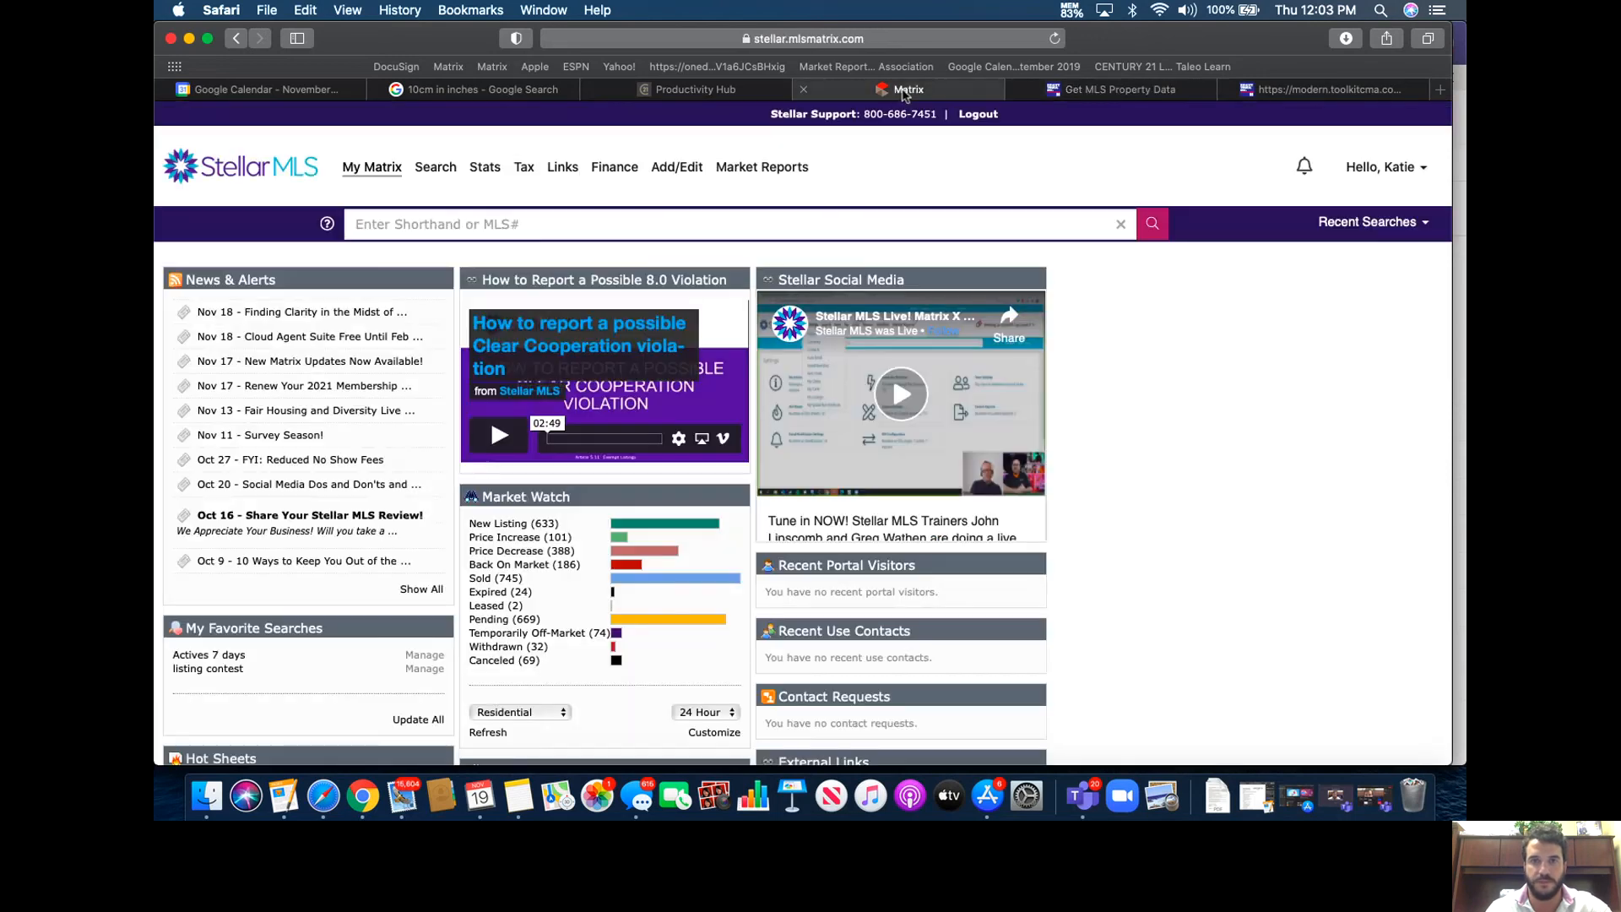
mouse_move(434, 173)
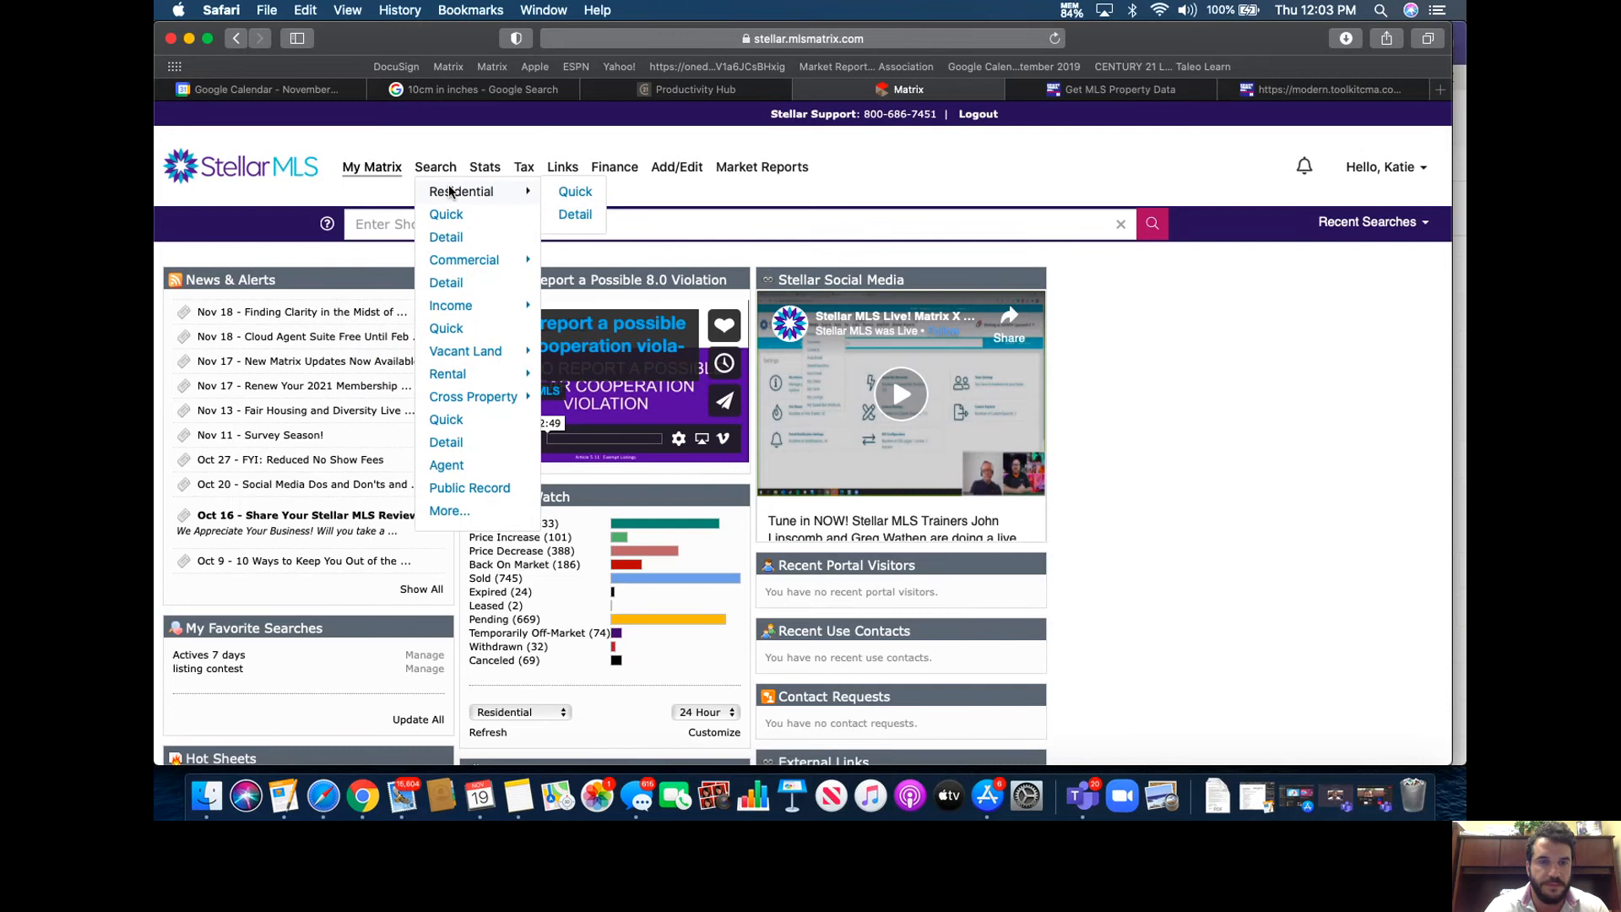
left_click(575, 192)
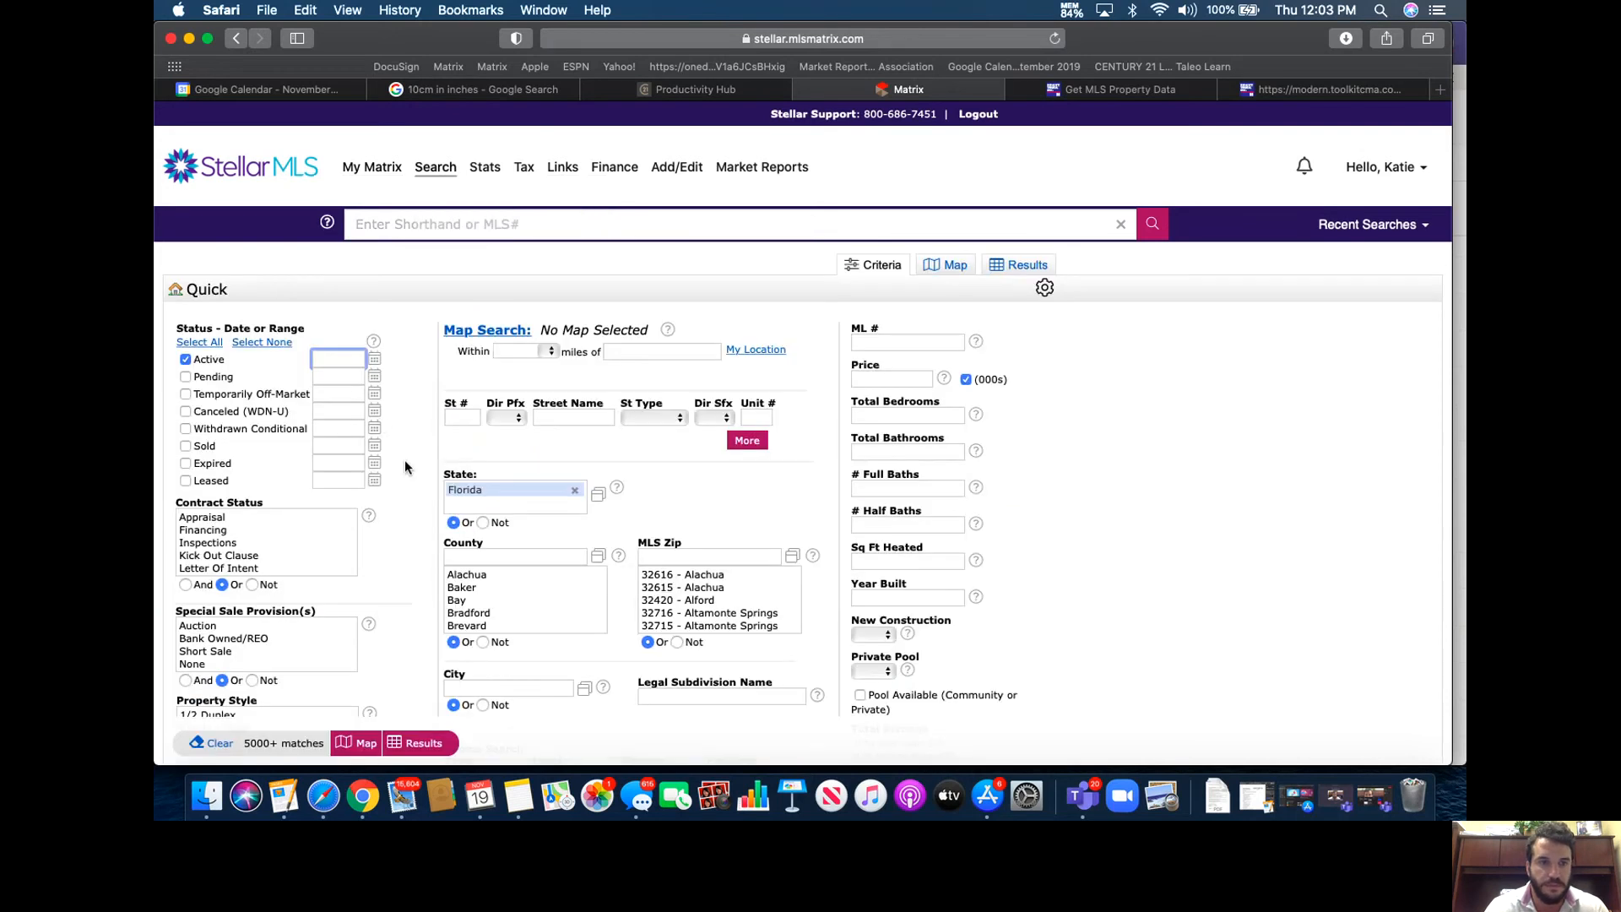
scroll(405, 466, "down", 2)
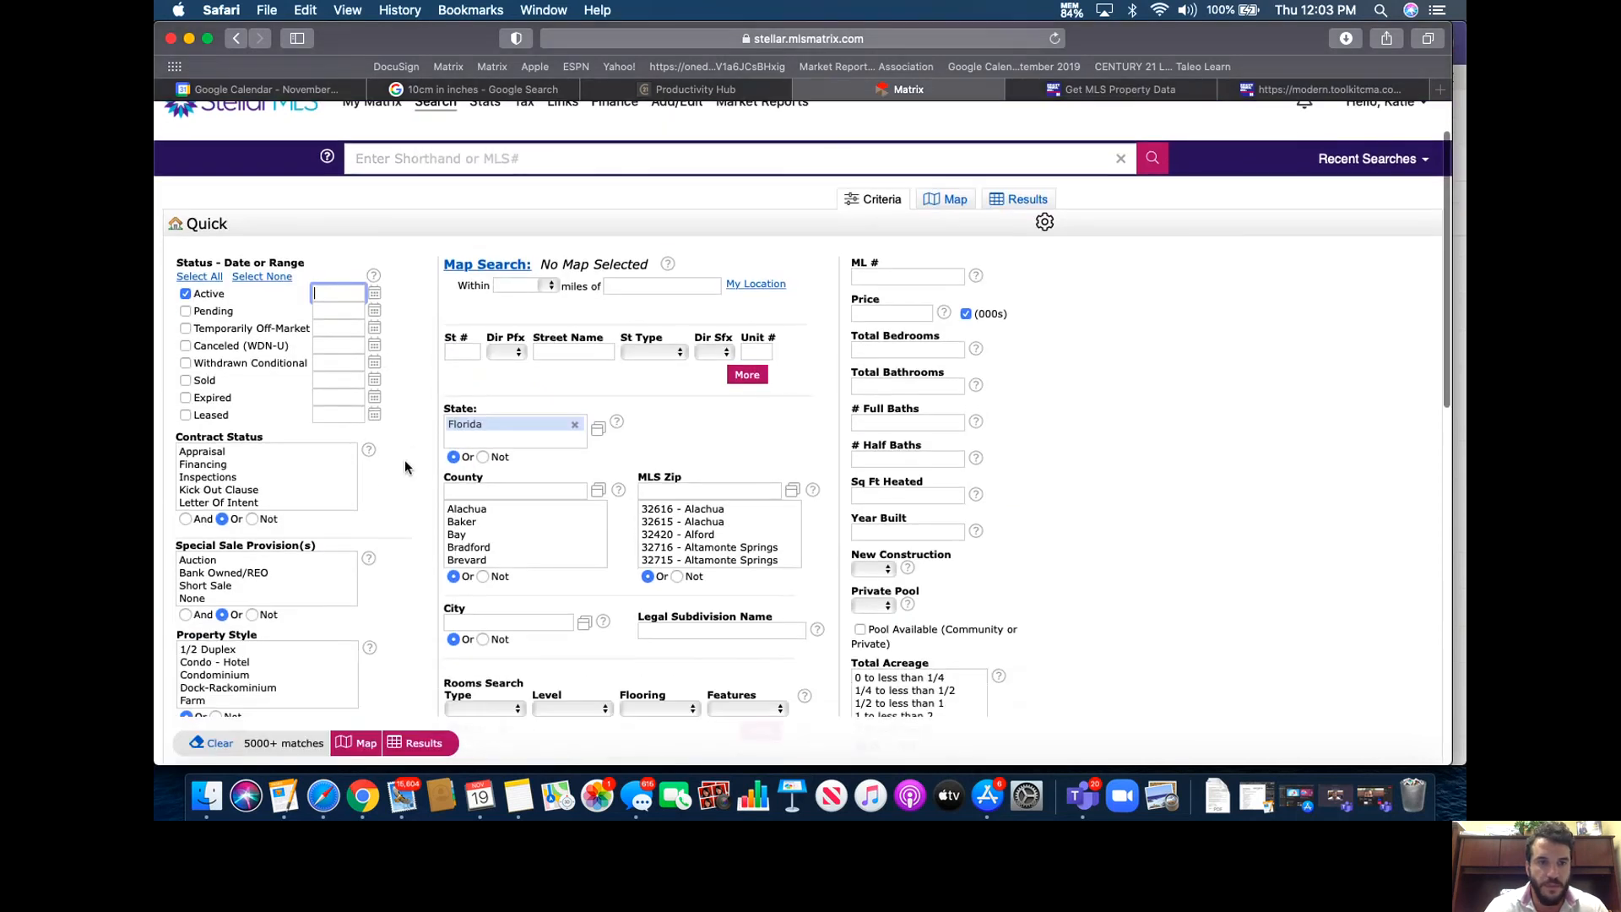
left_click(652, 489)
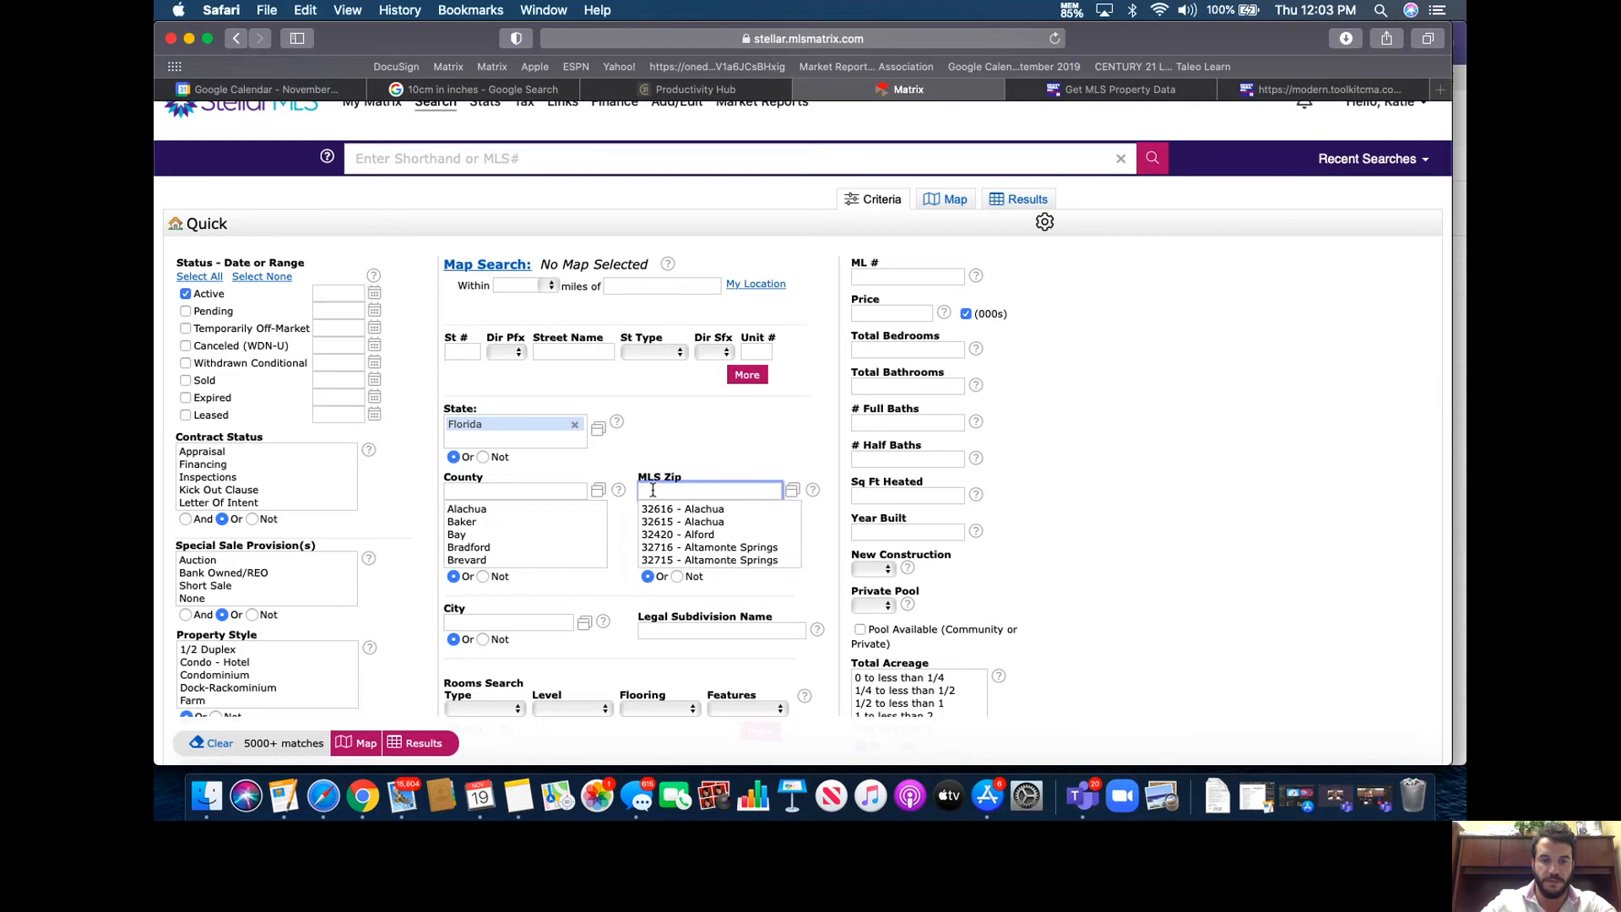
type("32801")
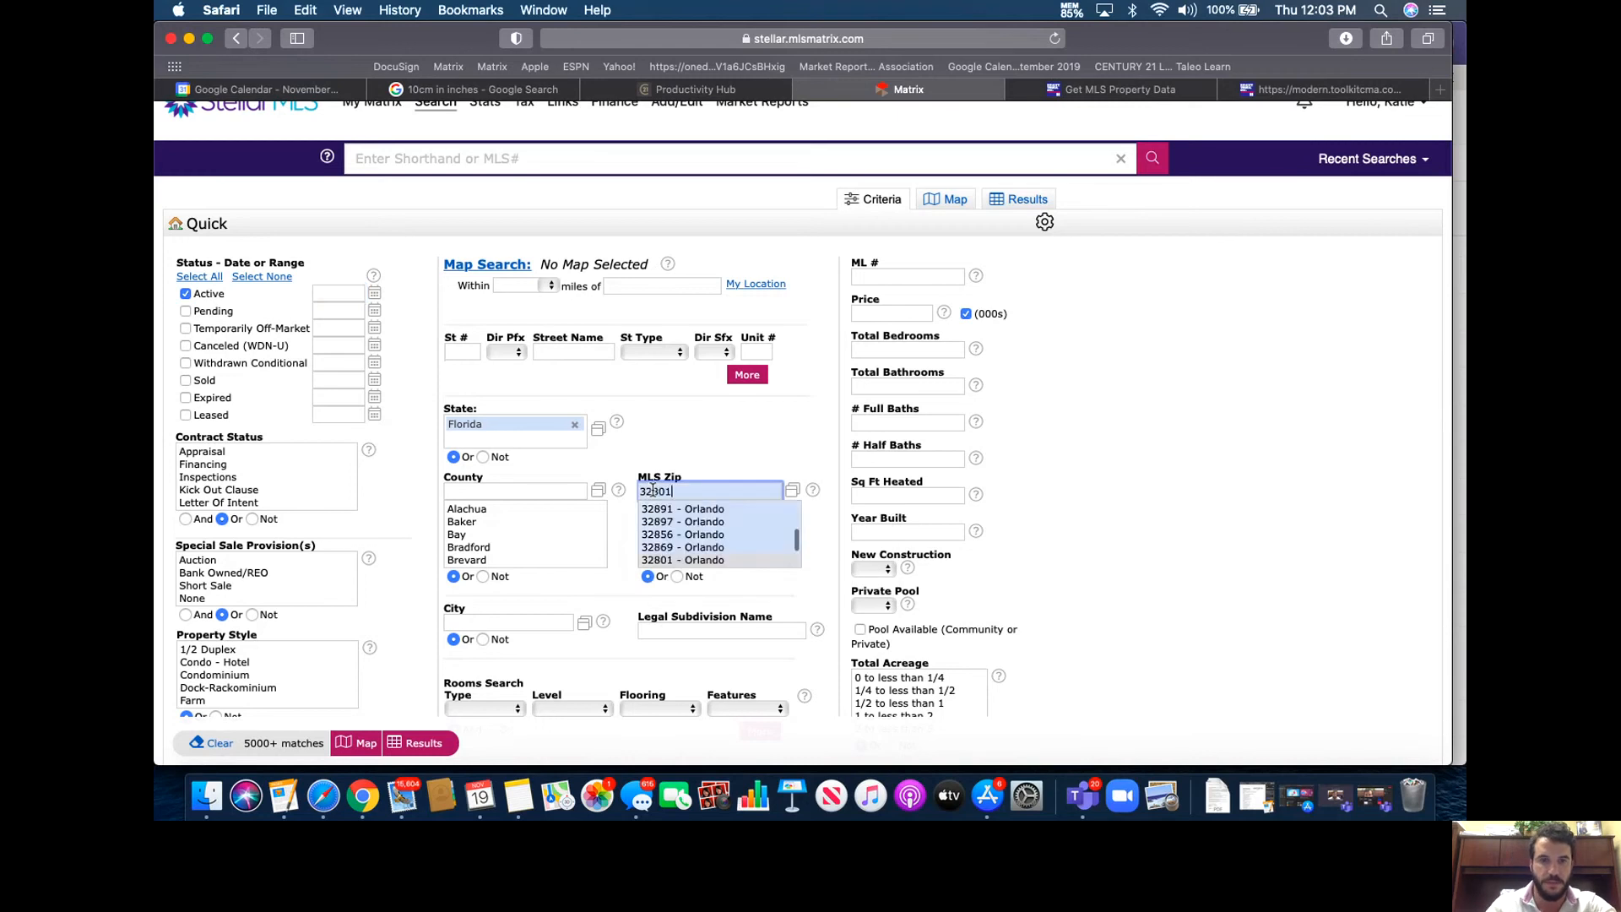
left_click(683, 431)
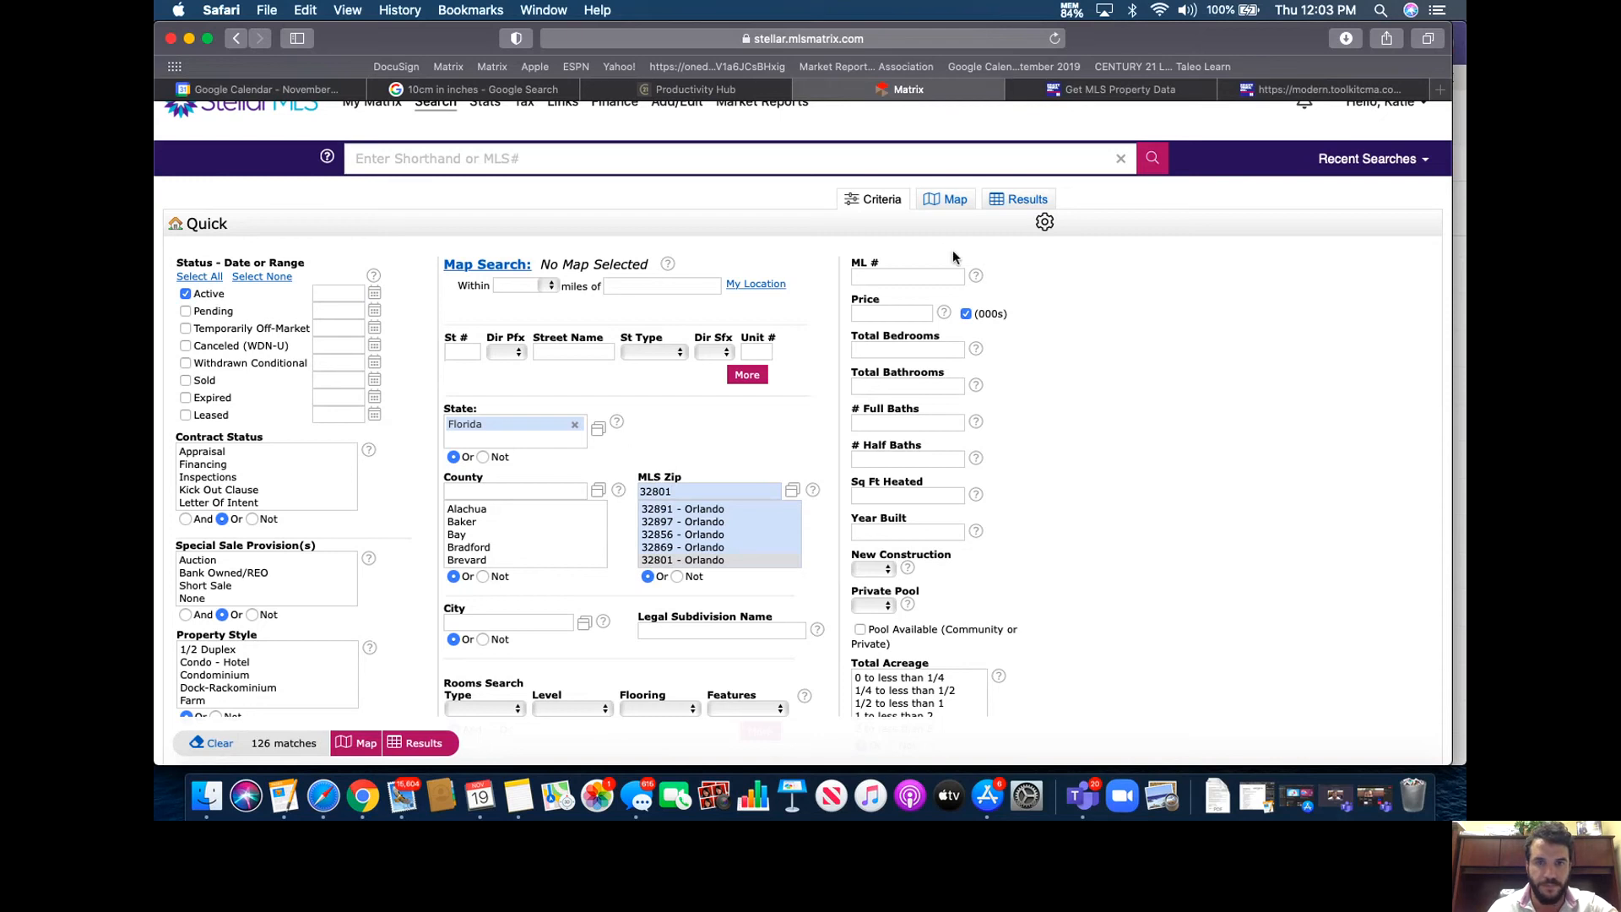
Show the matches on the map and review the listings grouped in the building on N Orange Ave just north of E Marks St
left_click(951, 211)
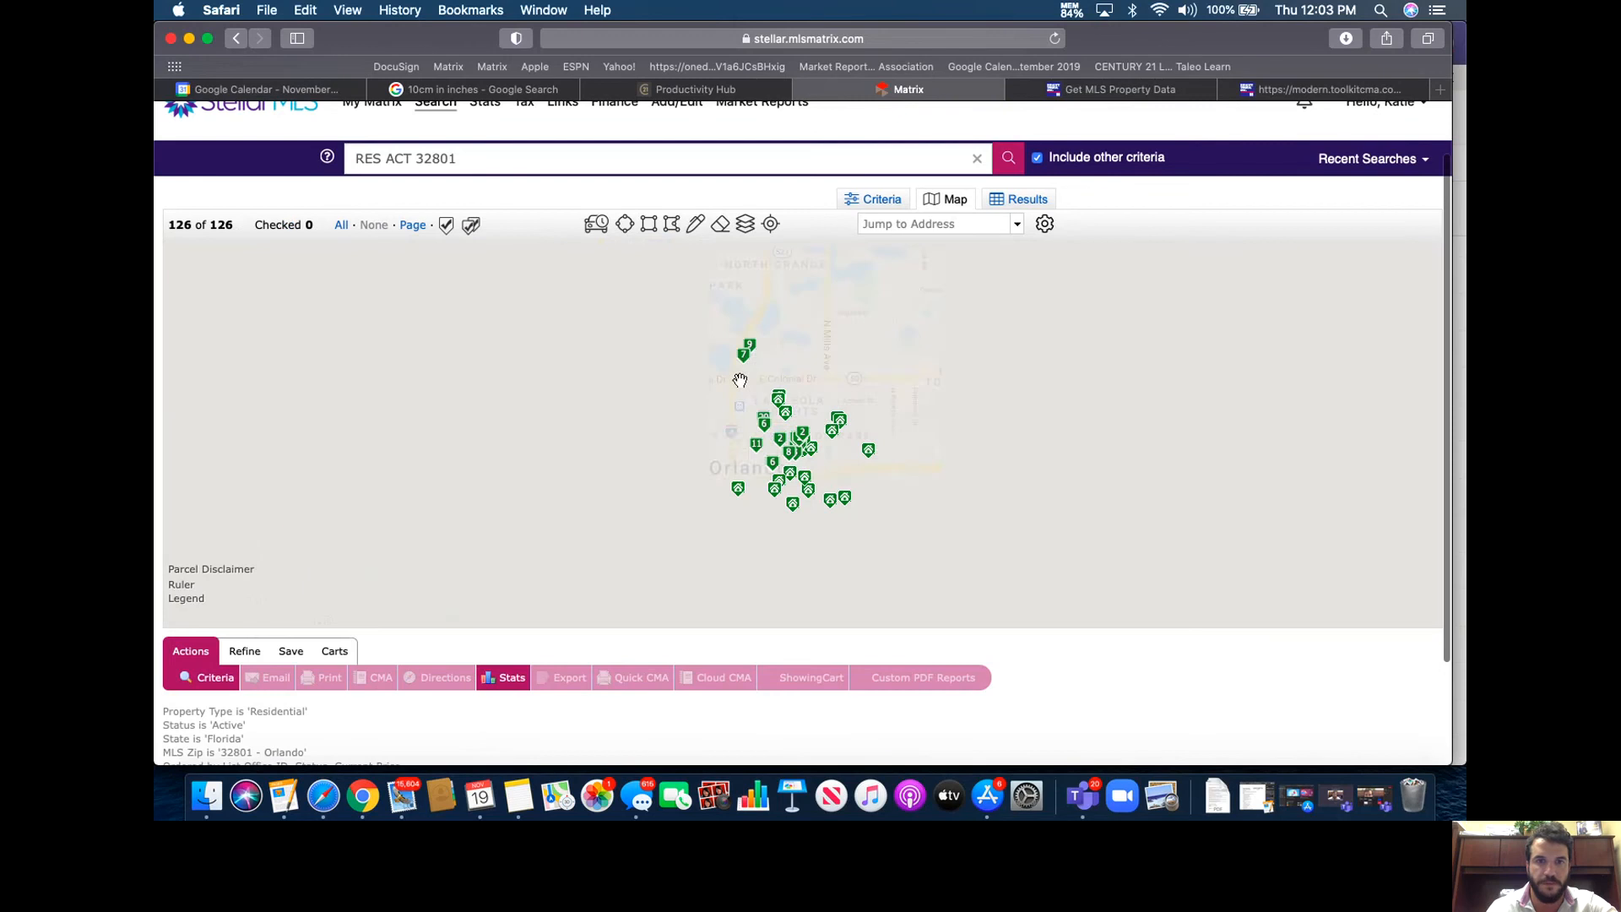
scroll(765, 352, "up", 3)
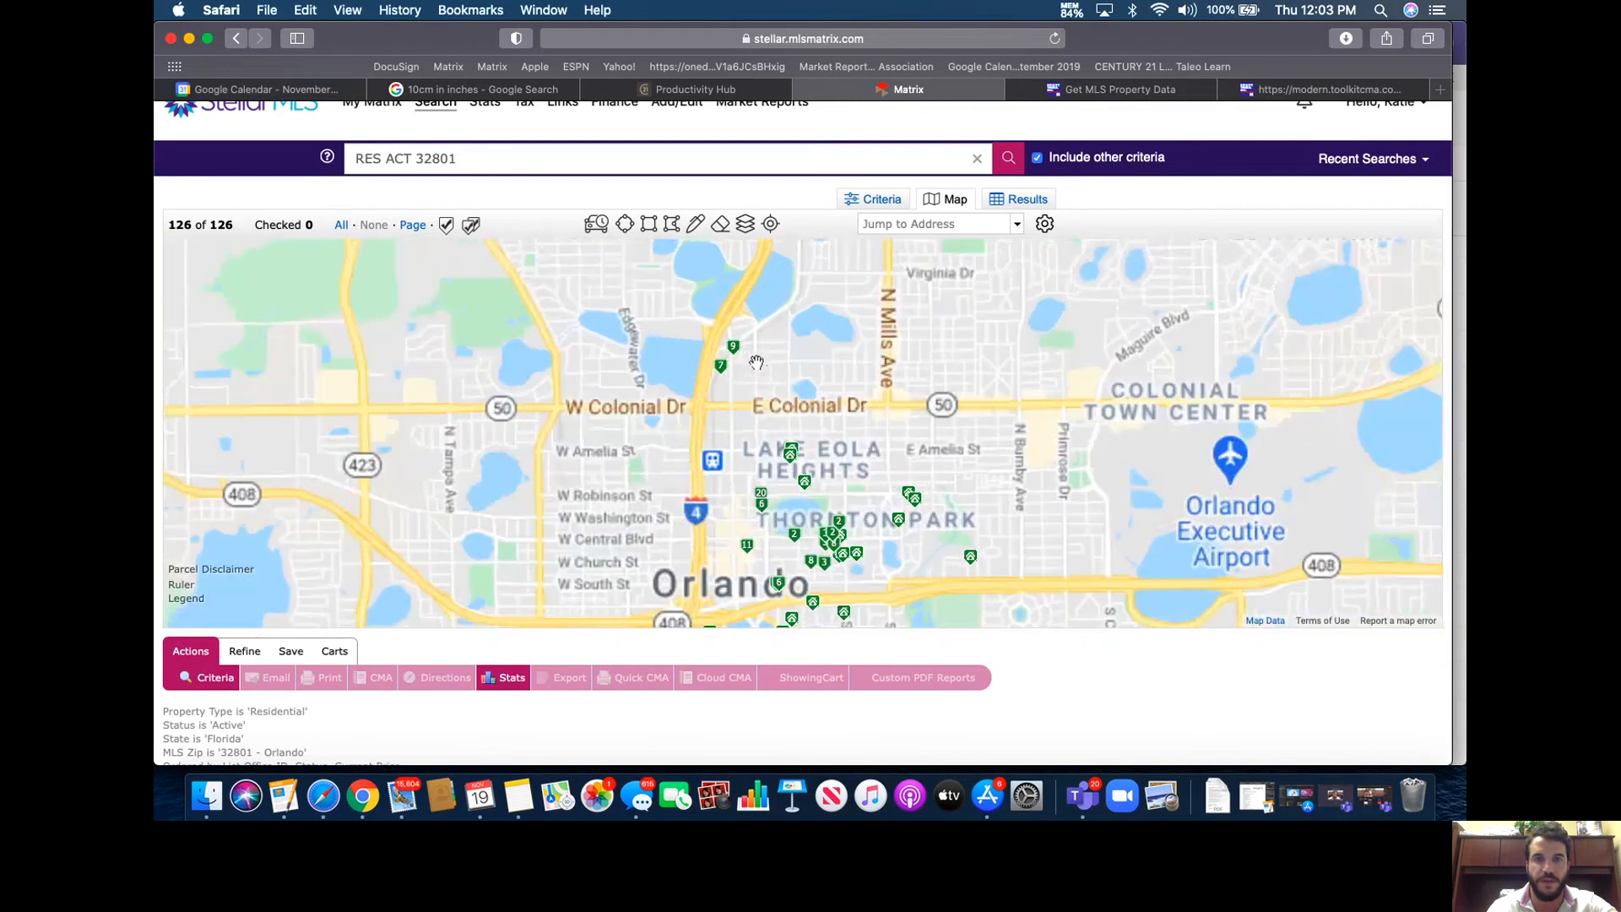
scroll(747, 361, "up", 3)
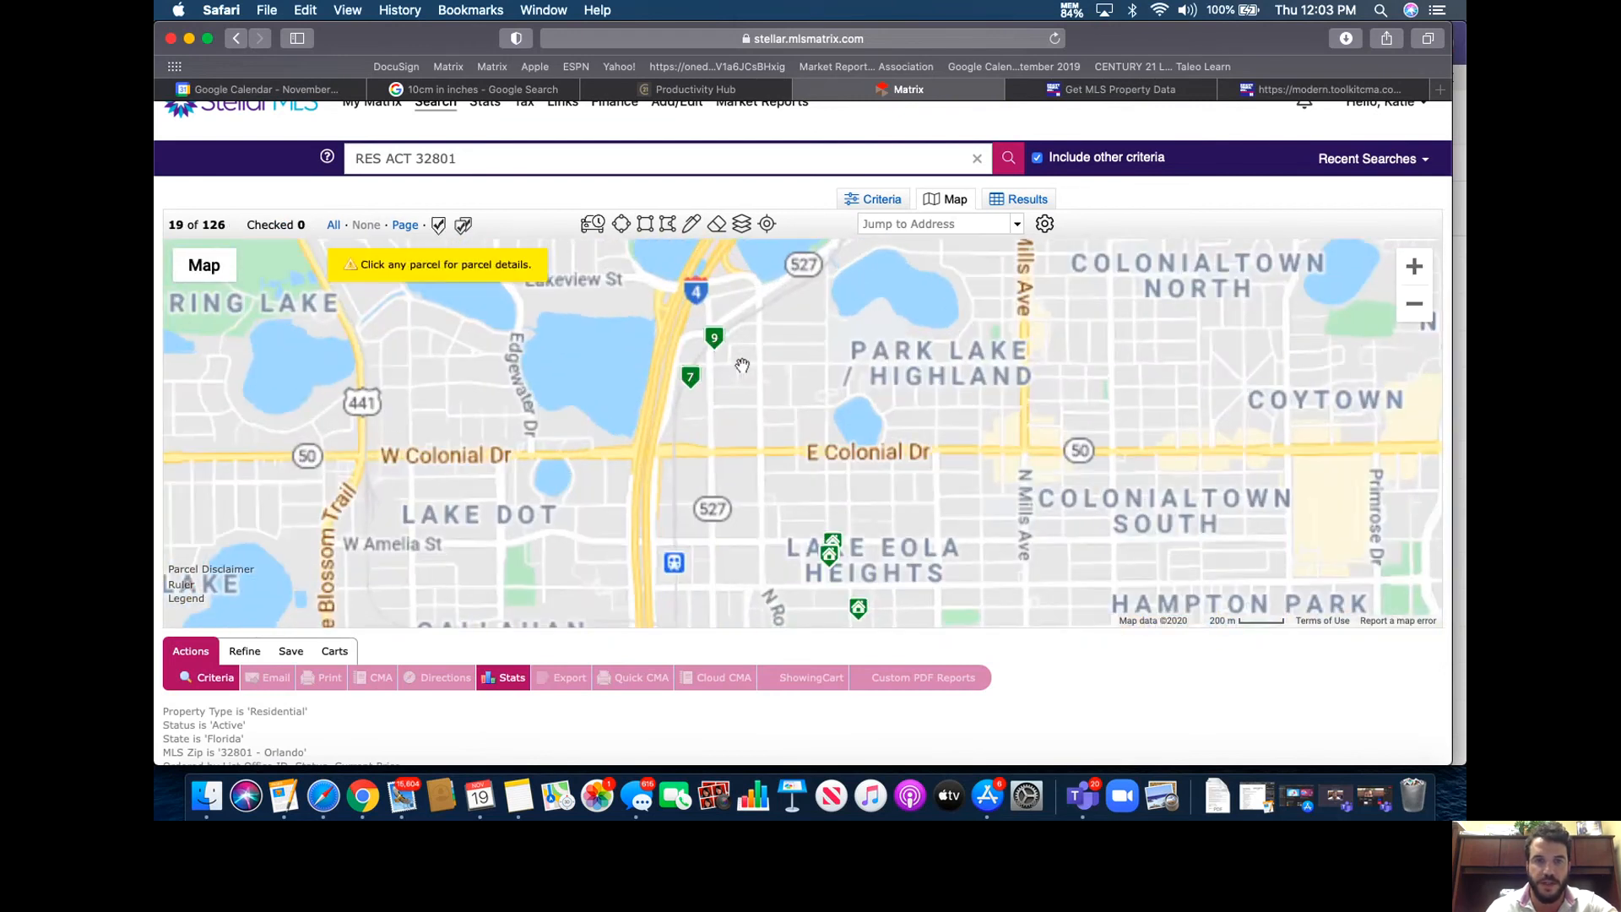
scroll(743, 364, "up", 2)
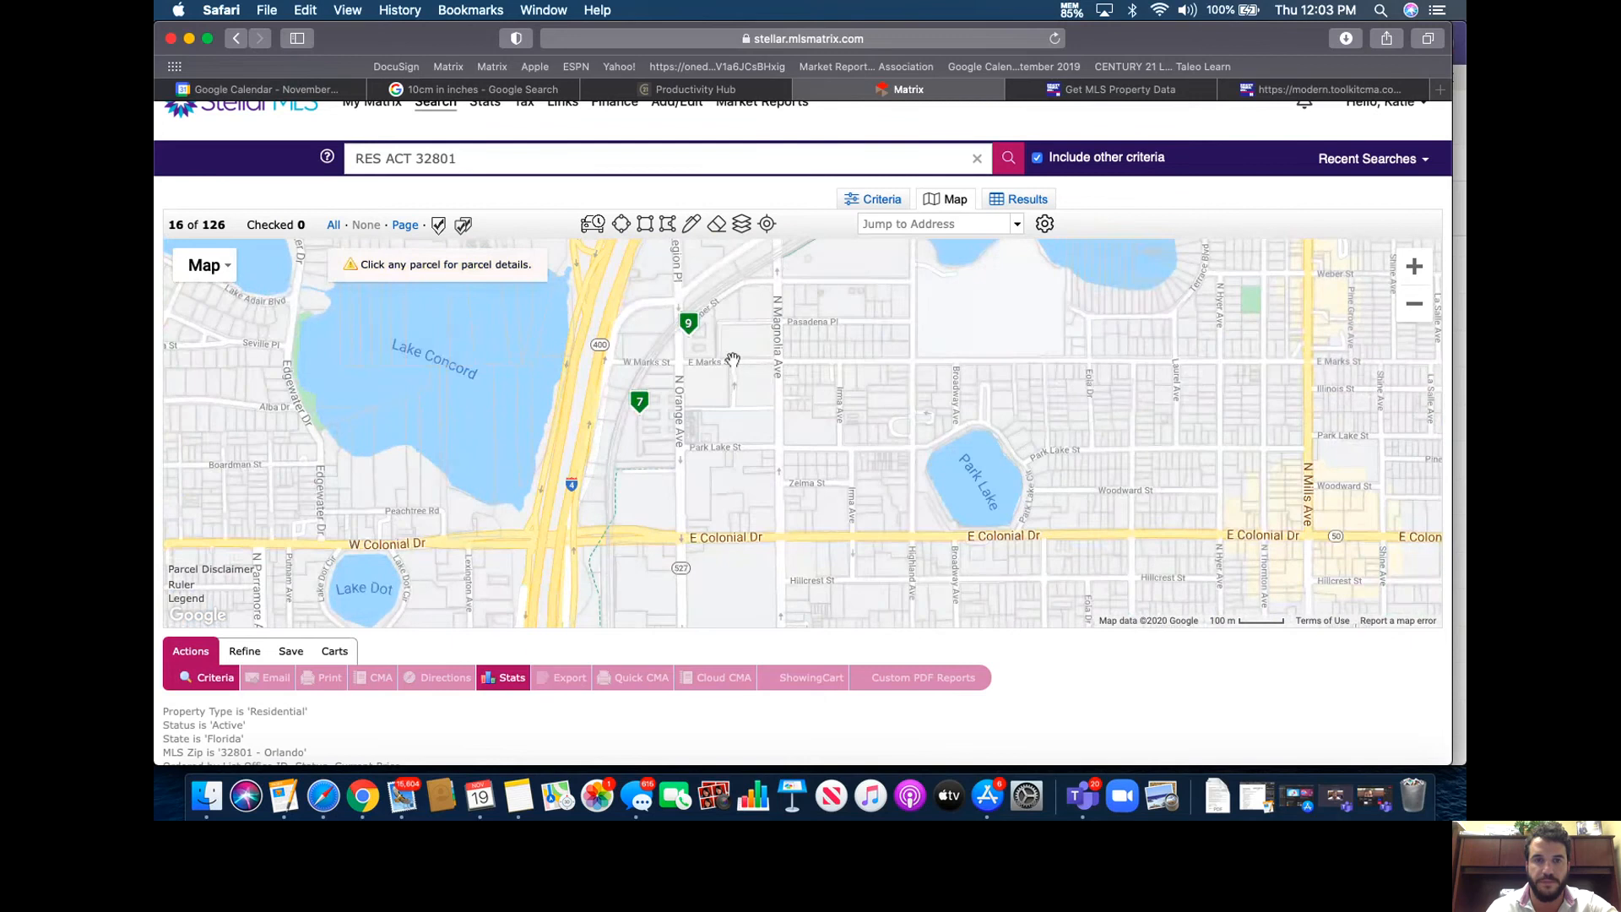
scroll(741, 365, "up", 2)
left_click_drag(706, 379, 758, 494)
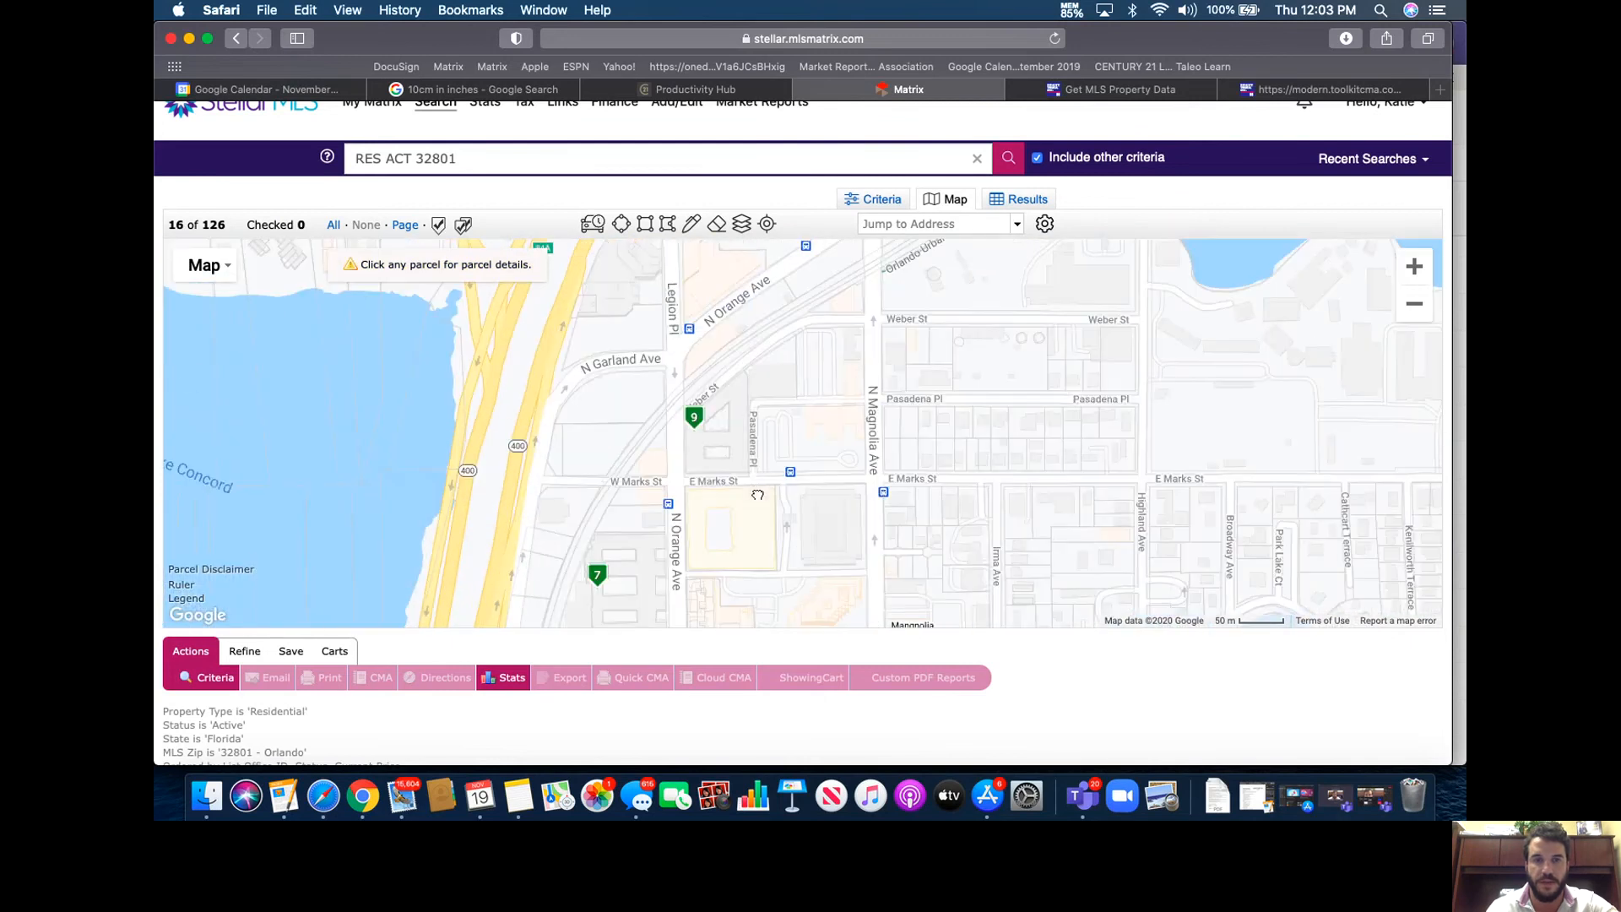
left_click(697, 423)
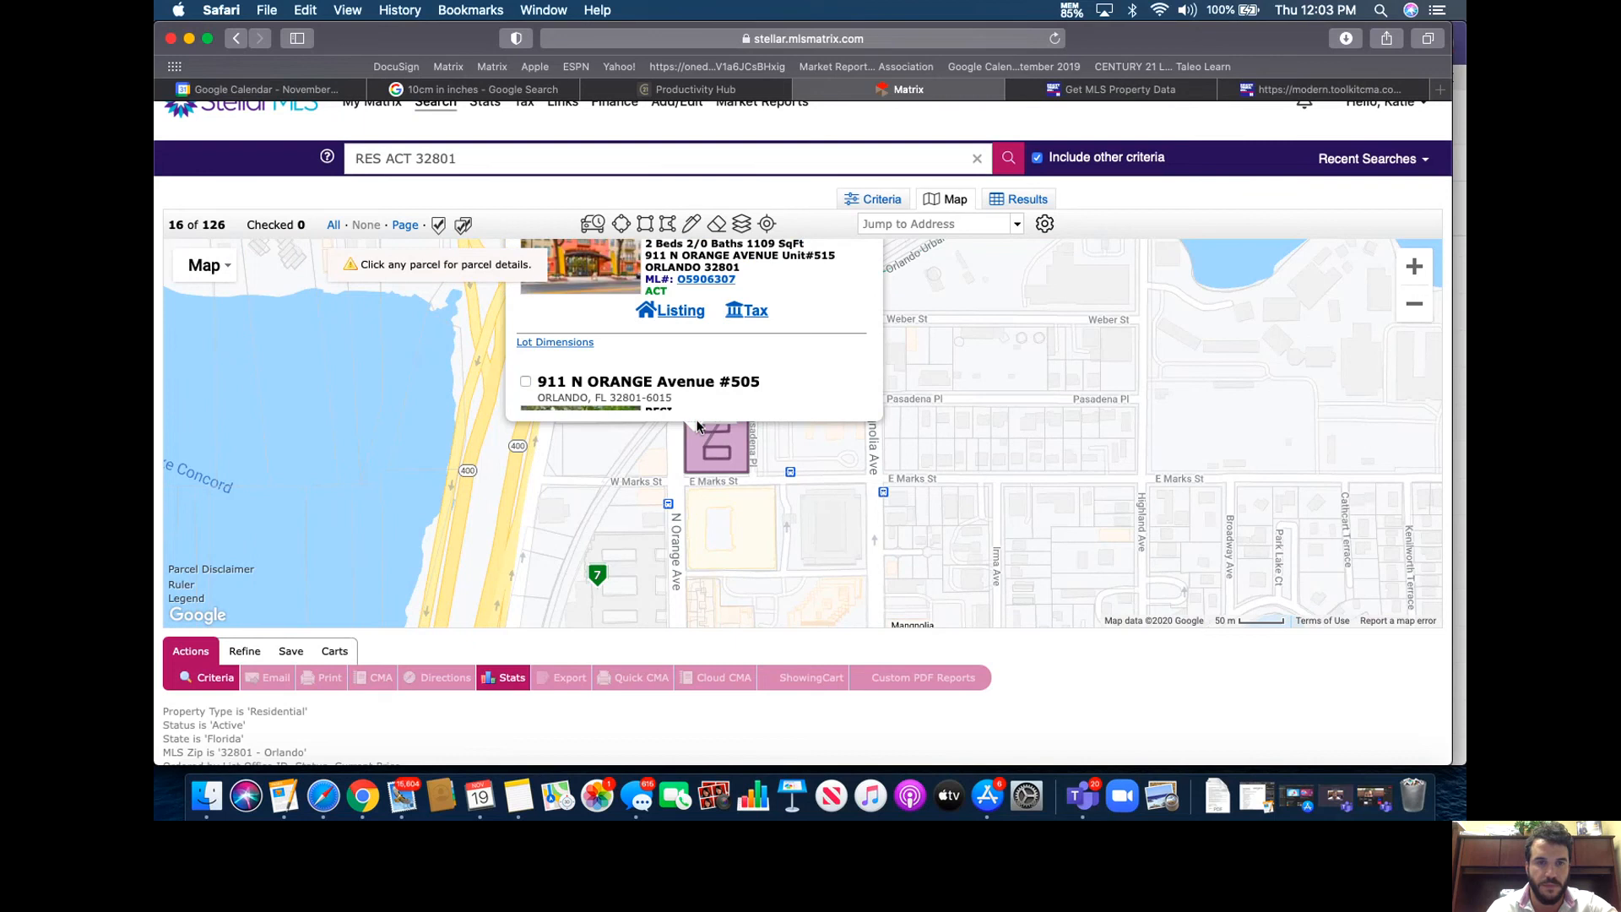
scroll(731, 429, "down", 10)
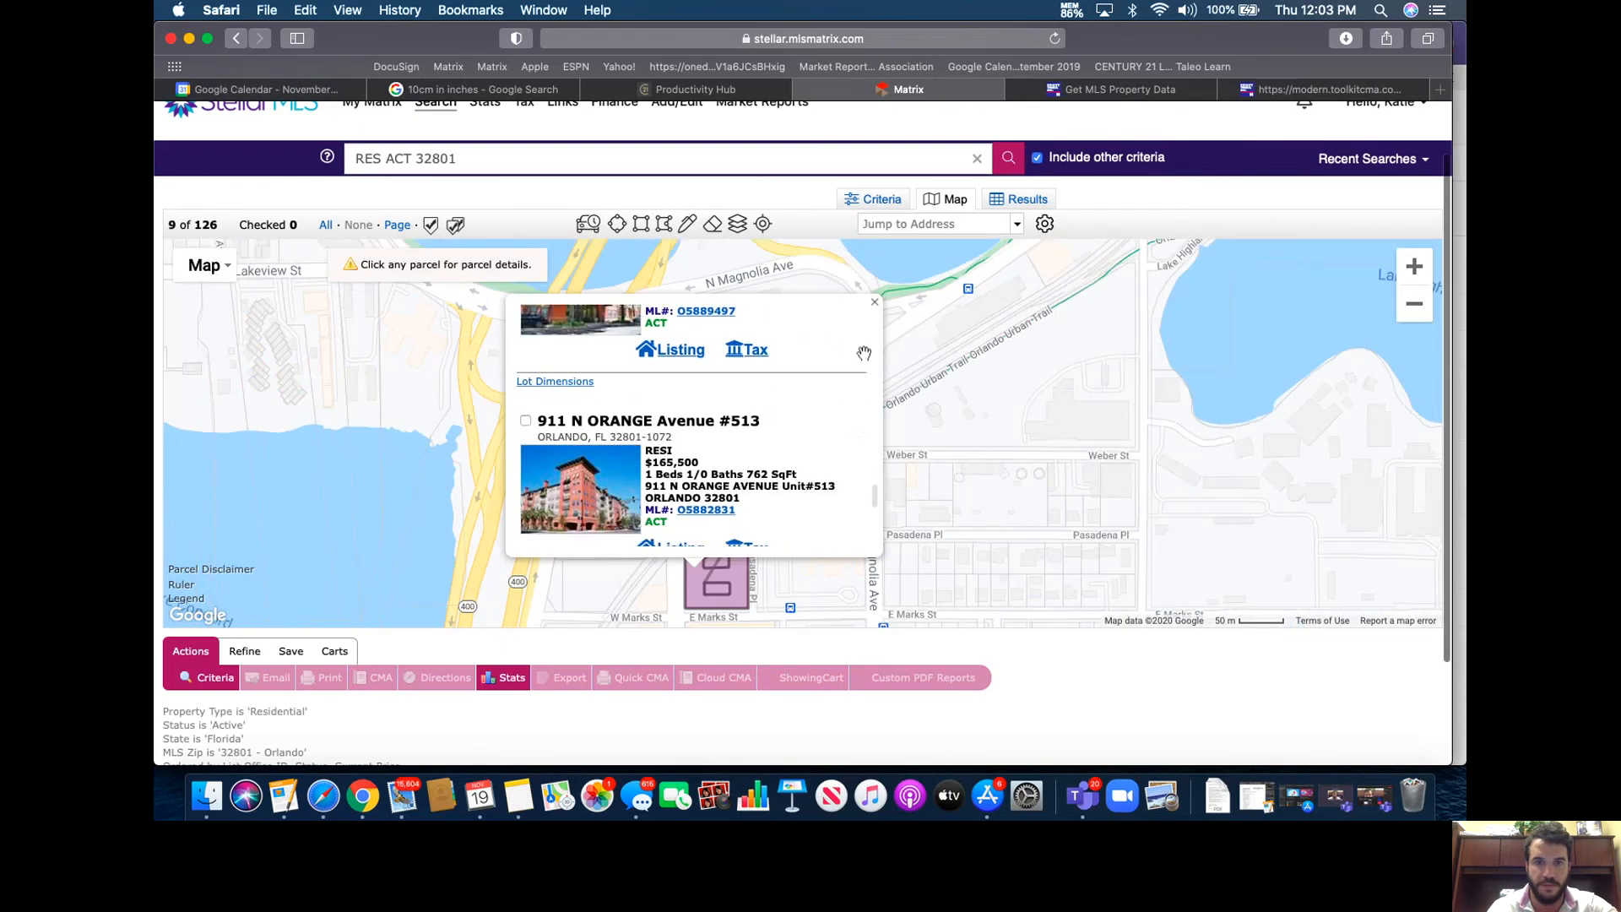
left_click(874, 302)
Draw a search radius of about 0.05 miles around the group of nine listings on N Orange Ave
left_click_drag(811, 532, 810, 446)
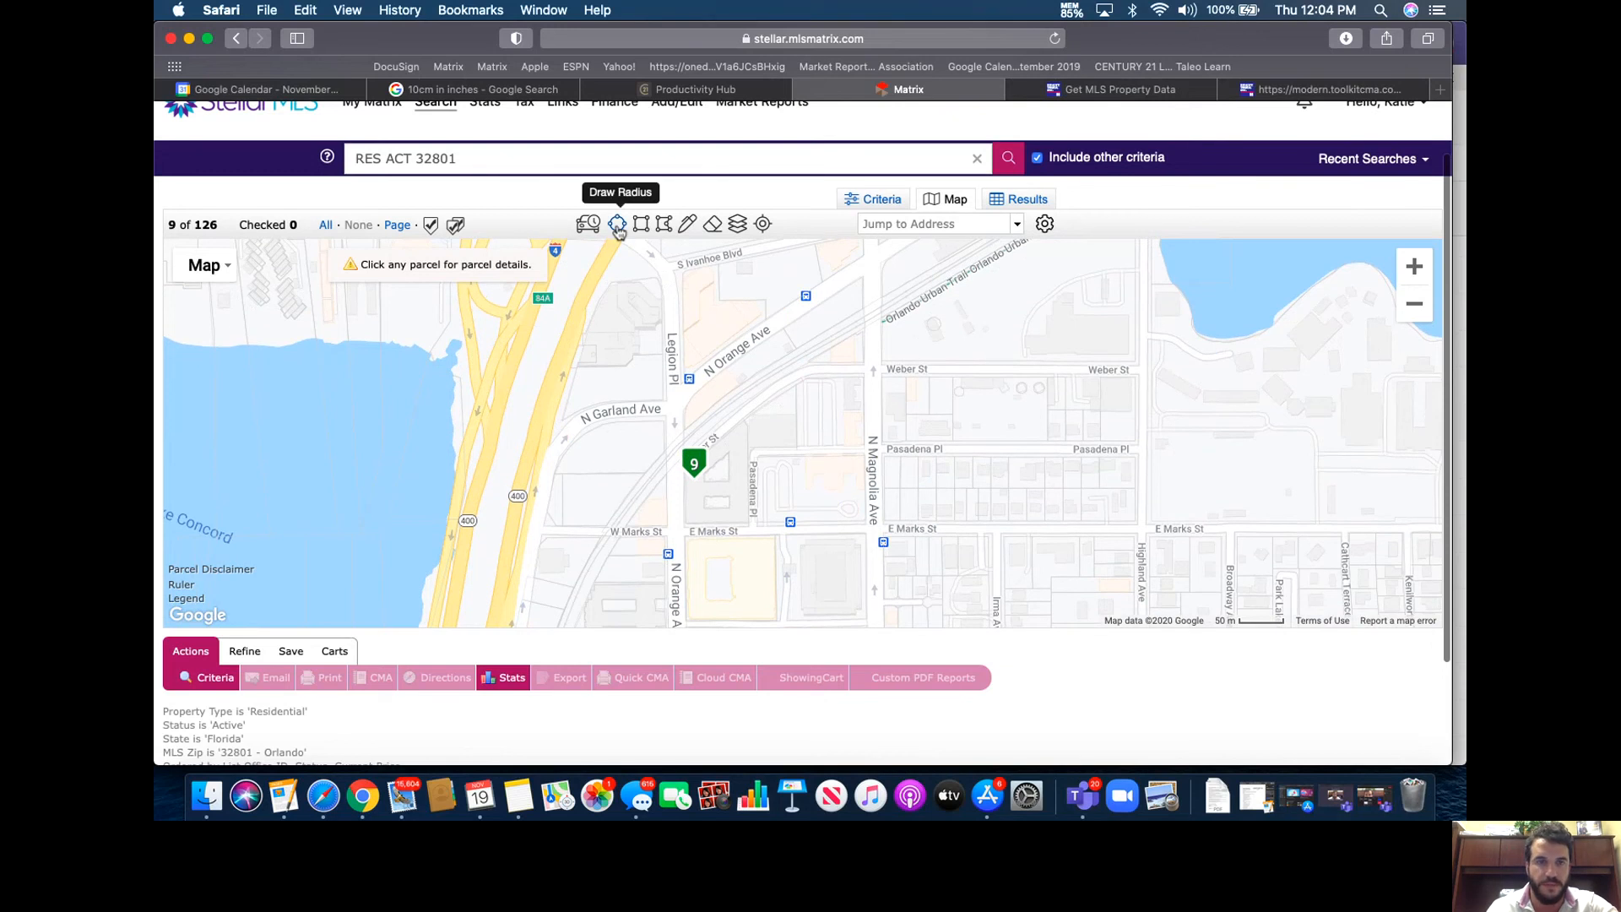
left_click(617, 224)
left_click(675, 463)
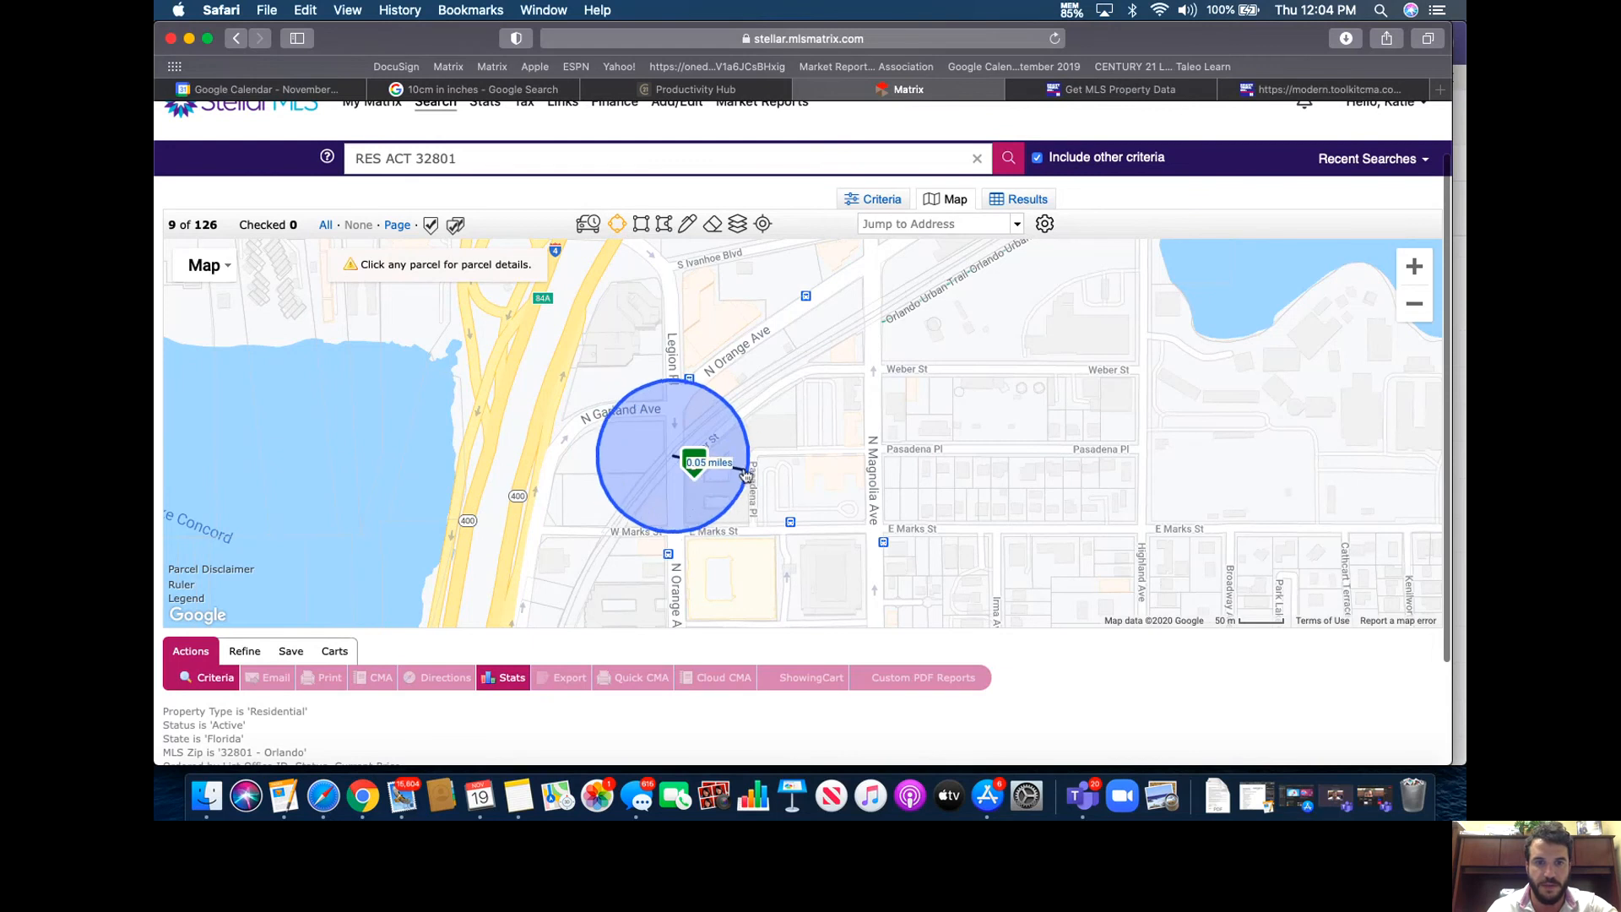
left_click(742, 474)
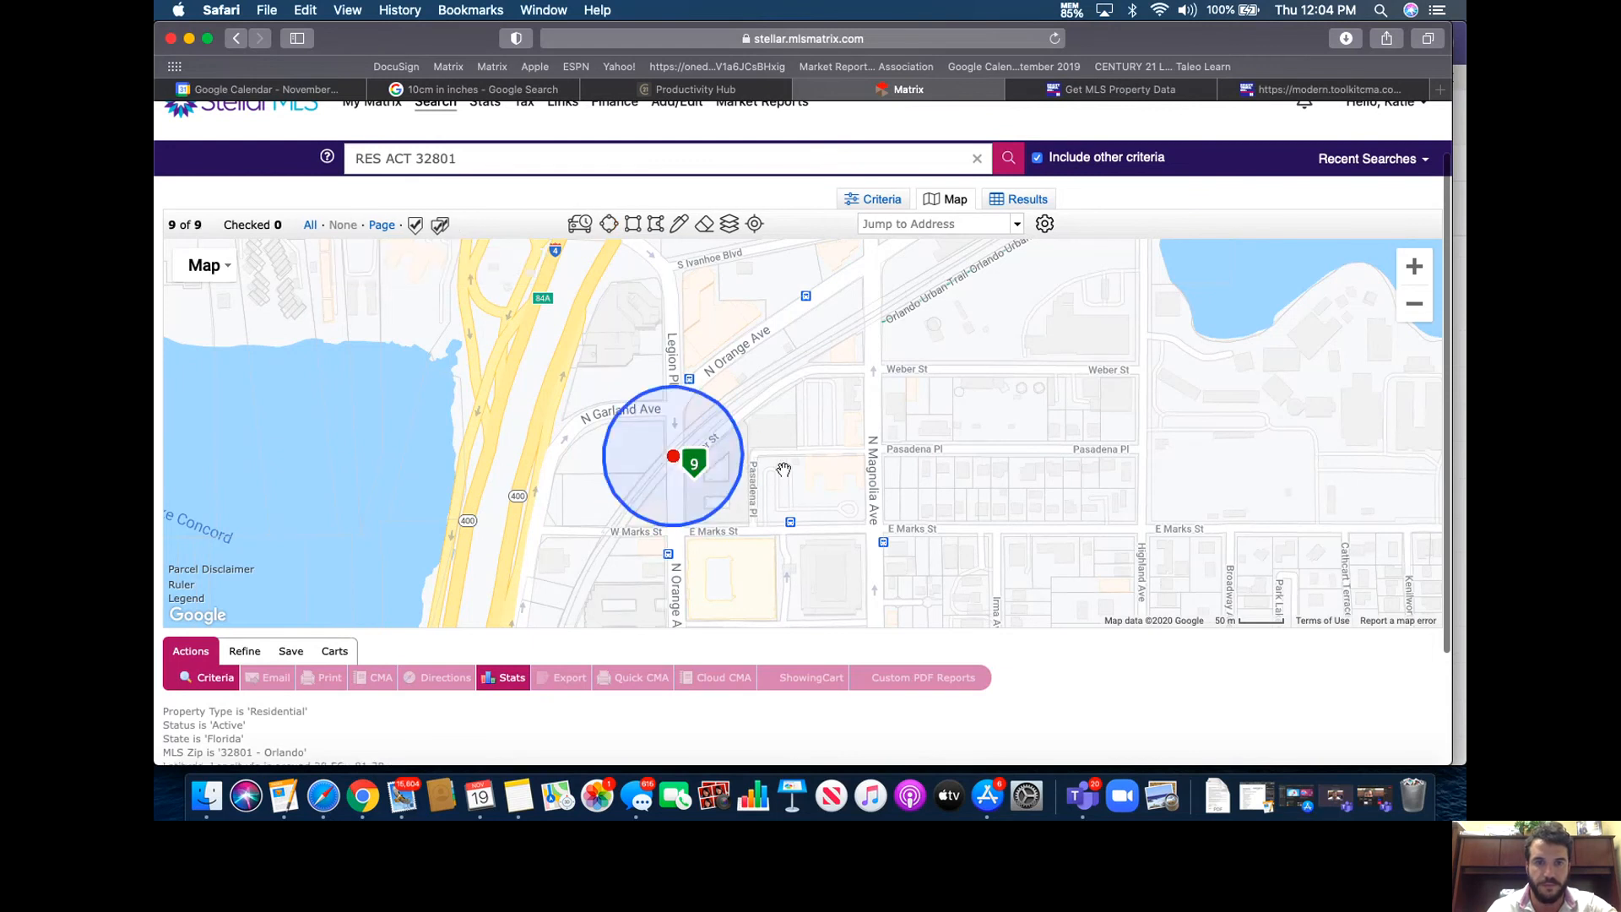
Check the results list, then add the Sold and Pending statuses with a 0-180 day range to the search criteria
left_click(1020, 201)
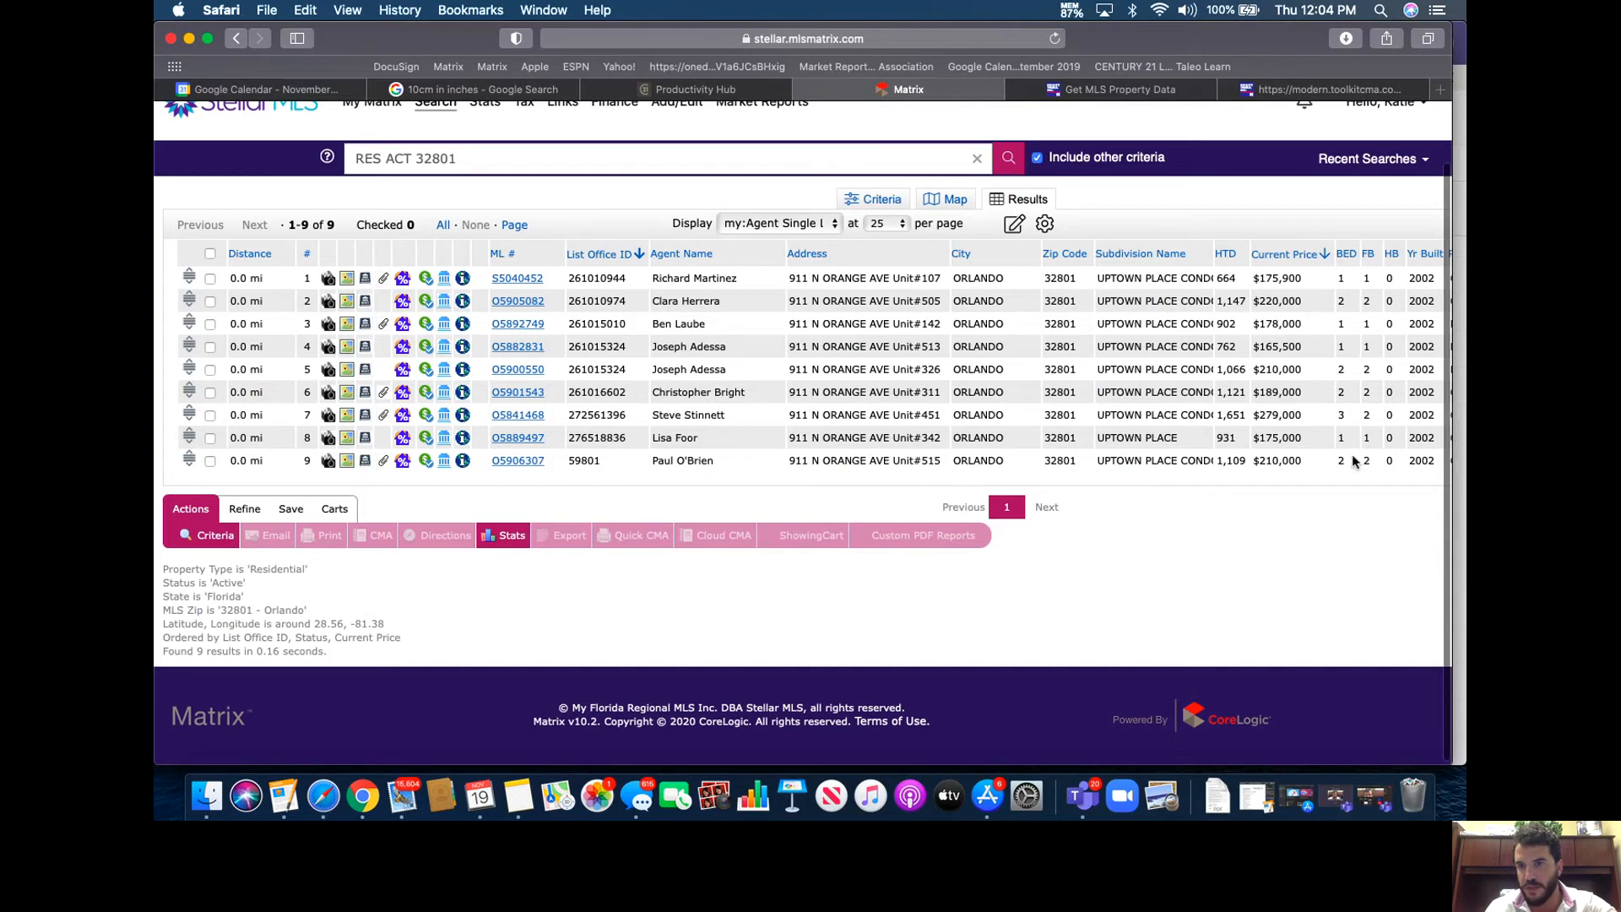
left_click(877, 204)
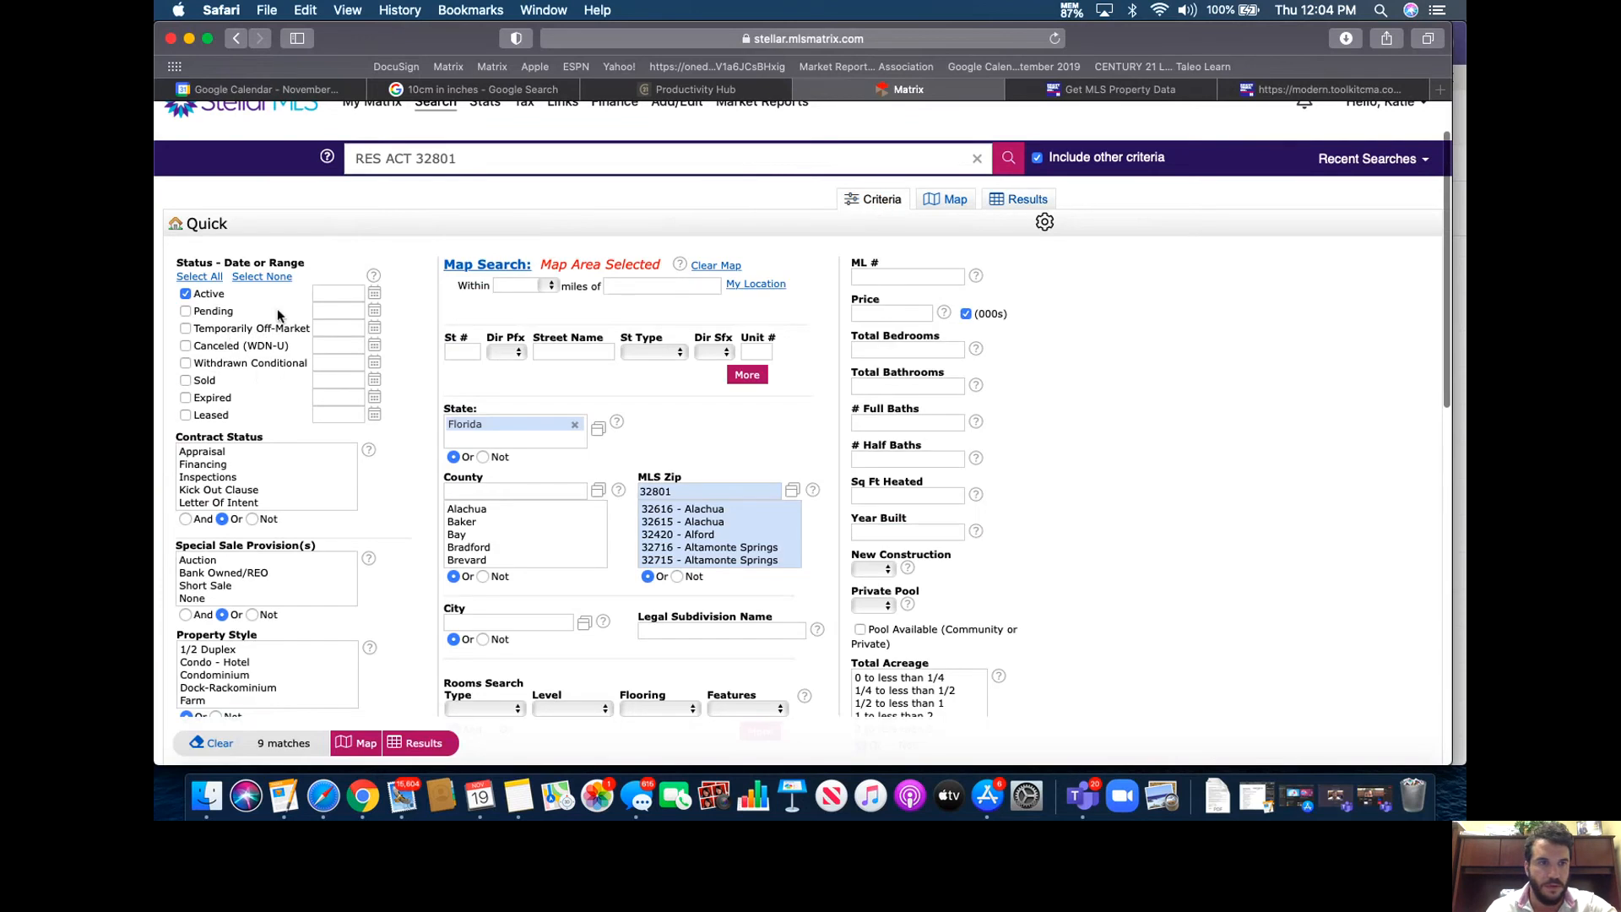
left_click(186, 381)
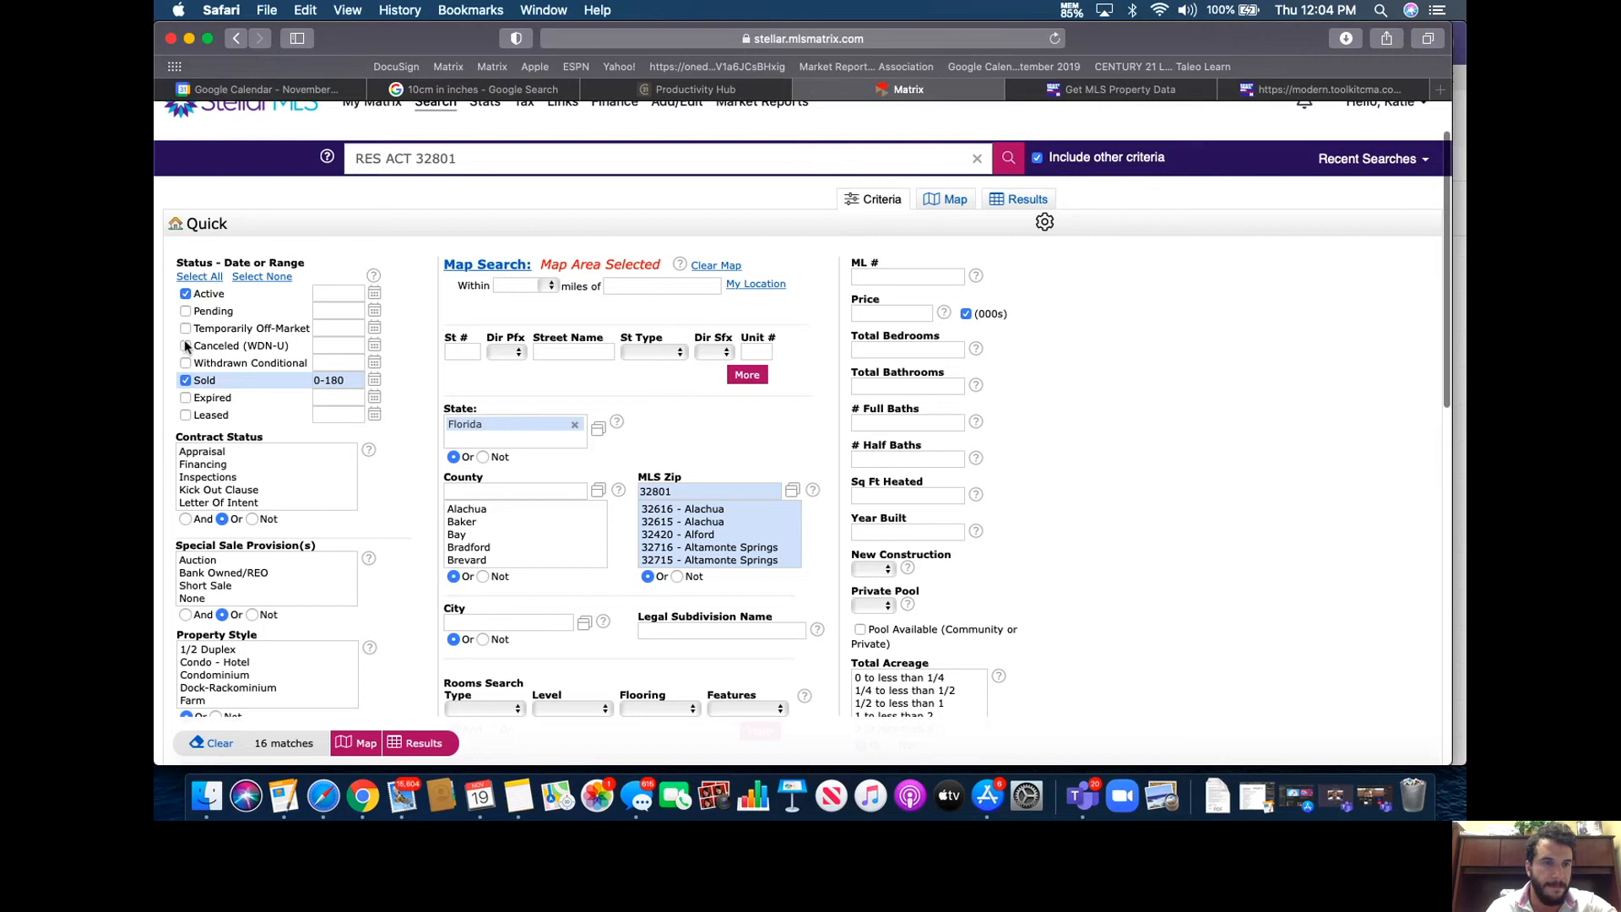
left_click(185, 312)
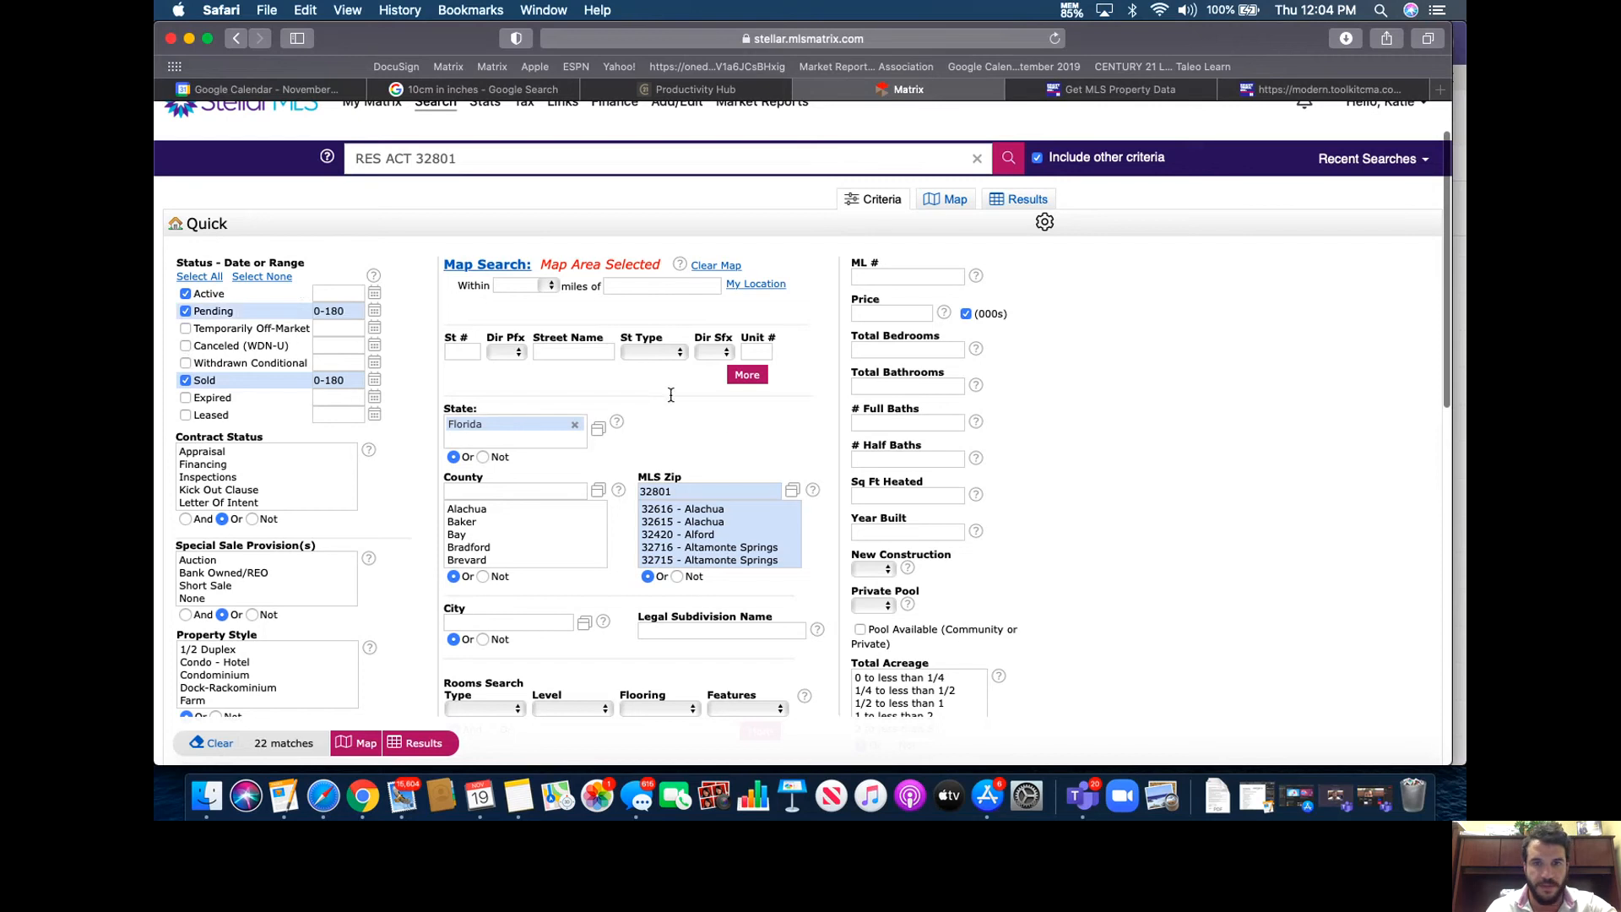
left_click(929, 352)
type("1")
left_click(1100, 388)
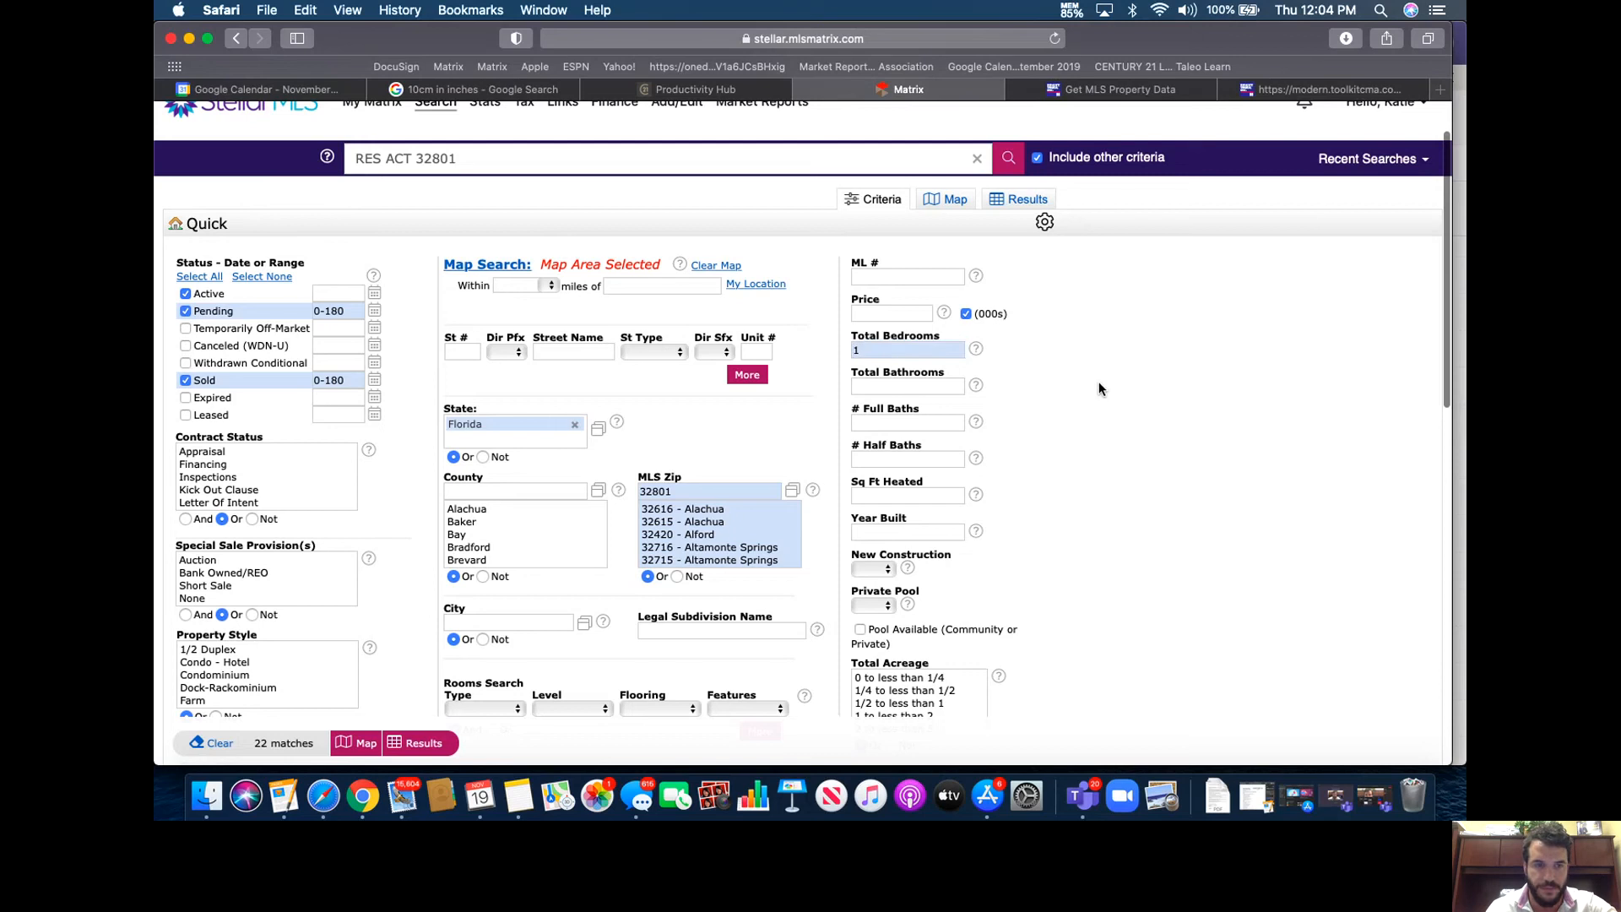
Set the Total Bedrooms criterion to 2 and show the matching listings
left_click(942, 356)
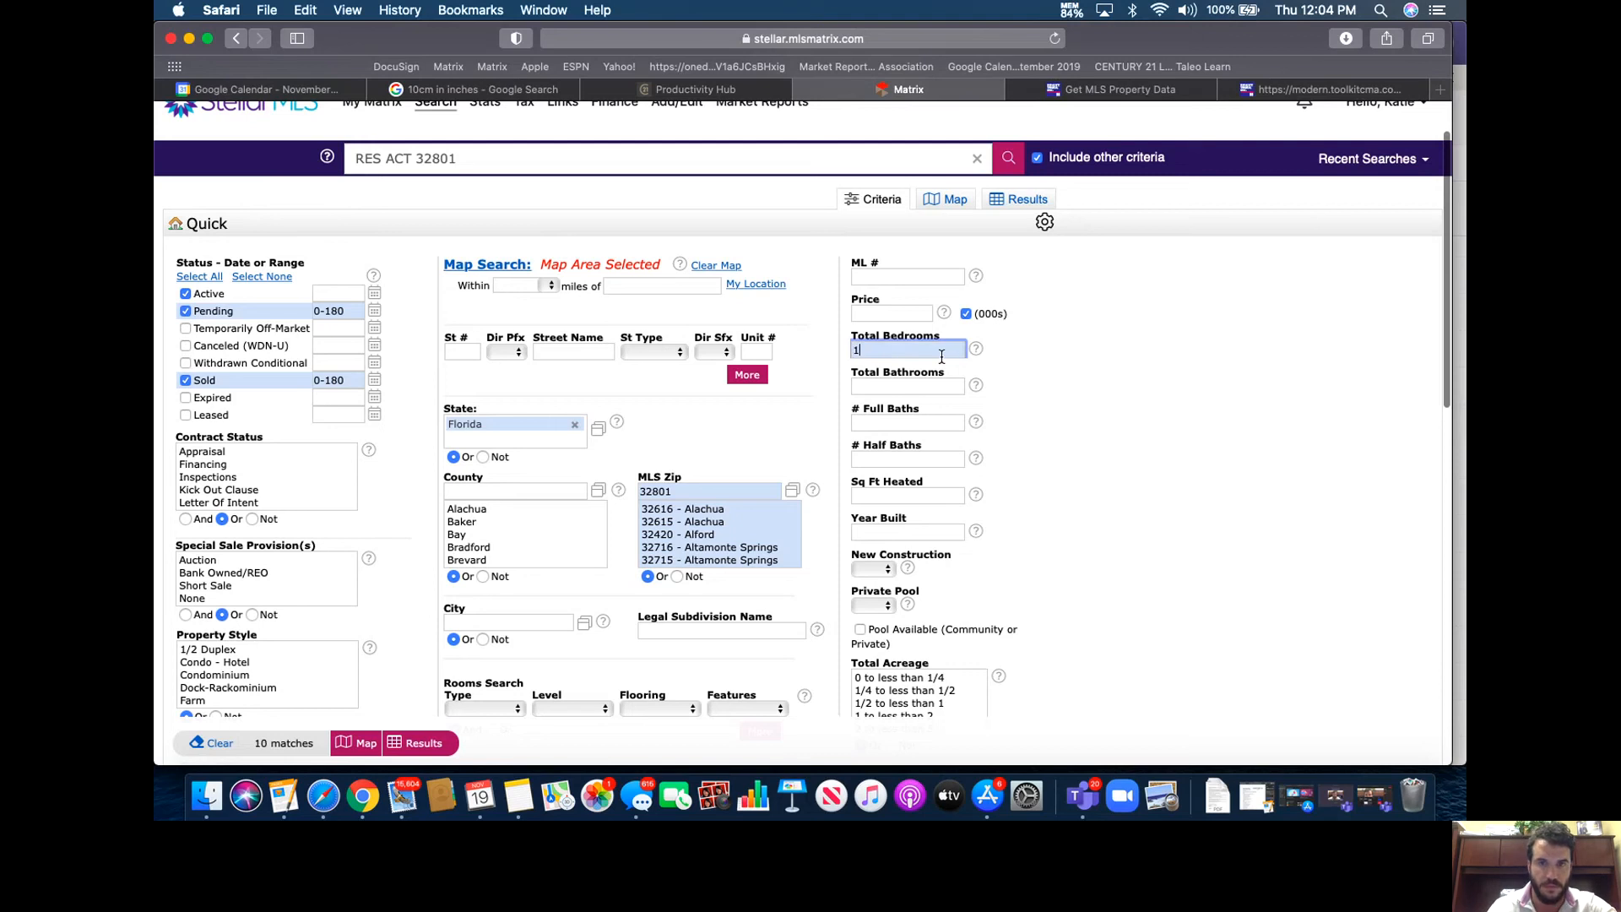
key("BackSpace")
type("2")
left_click(1036, 390)
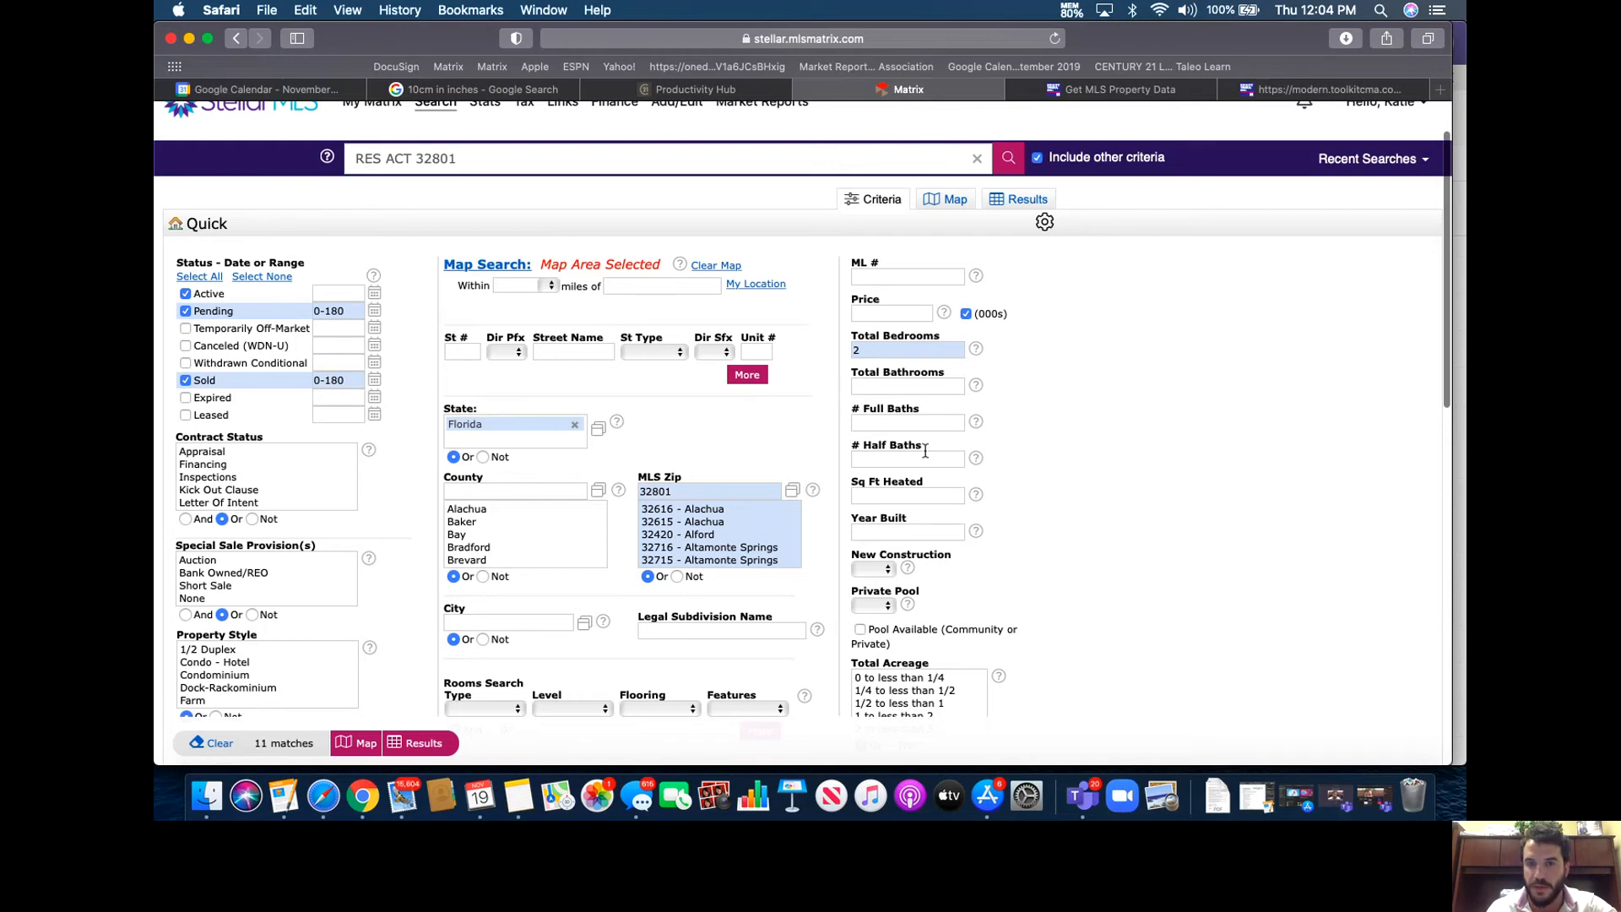
left_click(1017, 205)
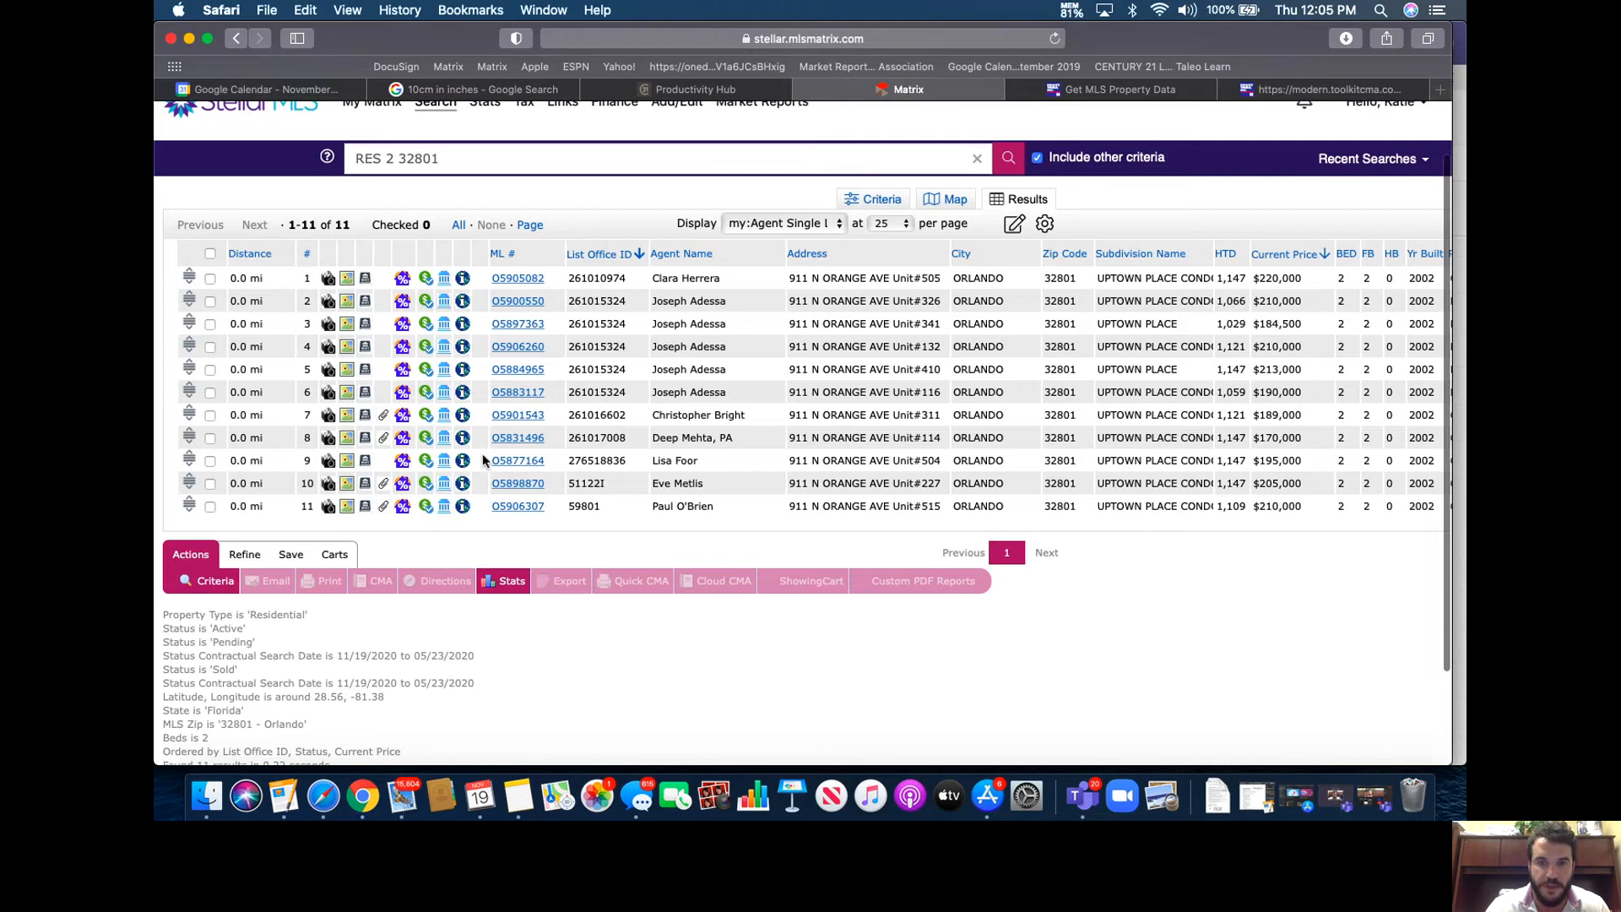
Select all listings in the results and print them to PDF in the Broker Full format
left_click(210, 254)
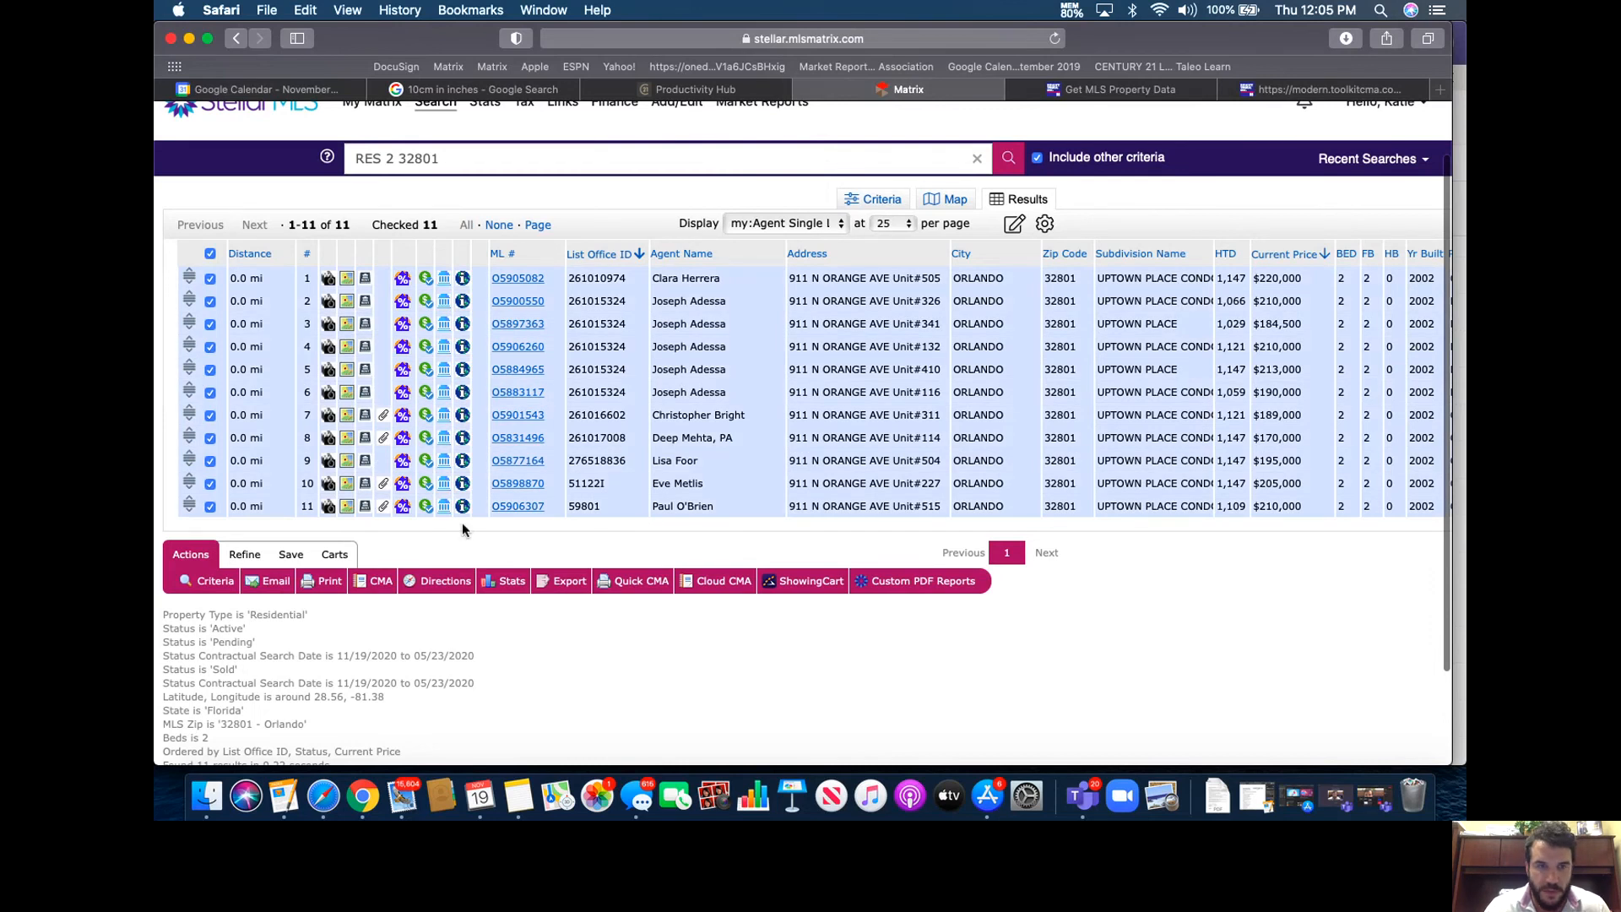
left_click(327, 586)
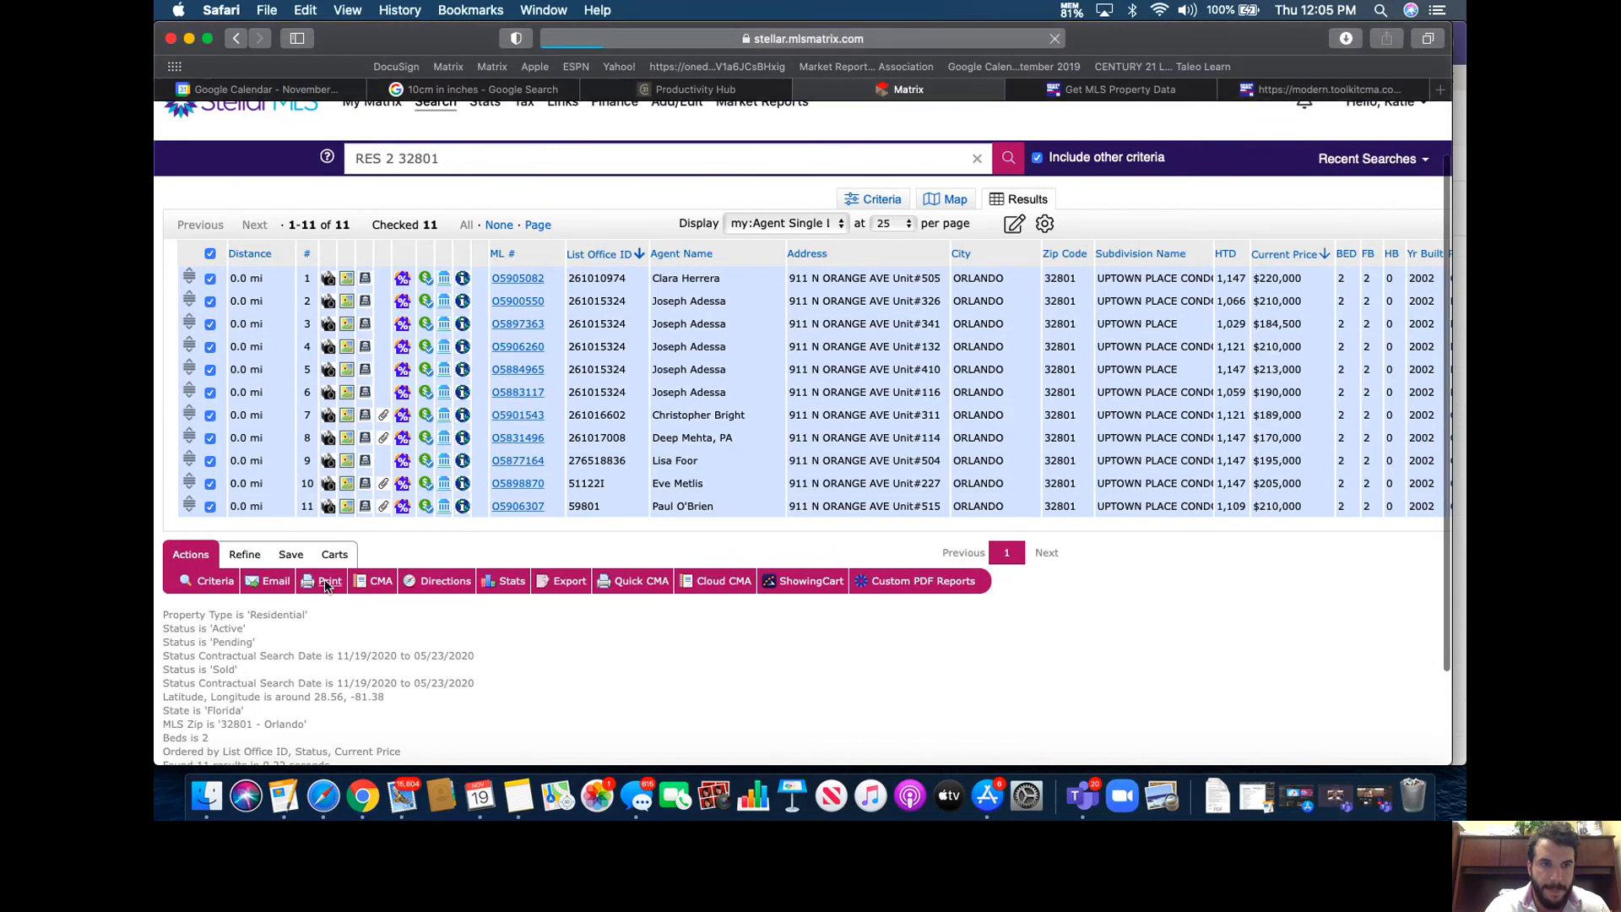
left_click(244, 348)
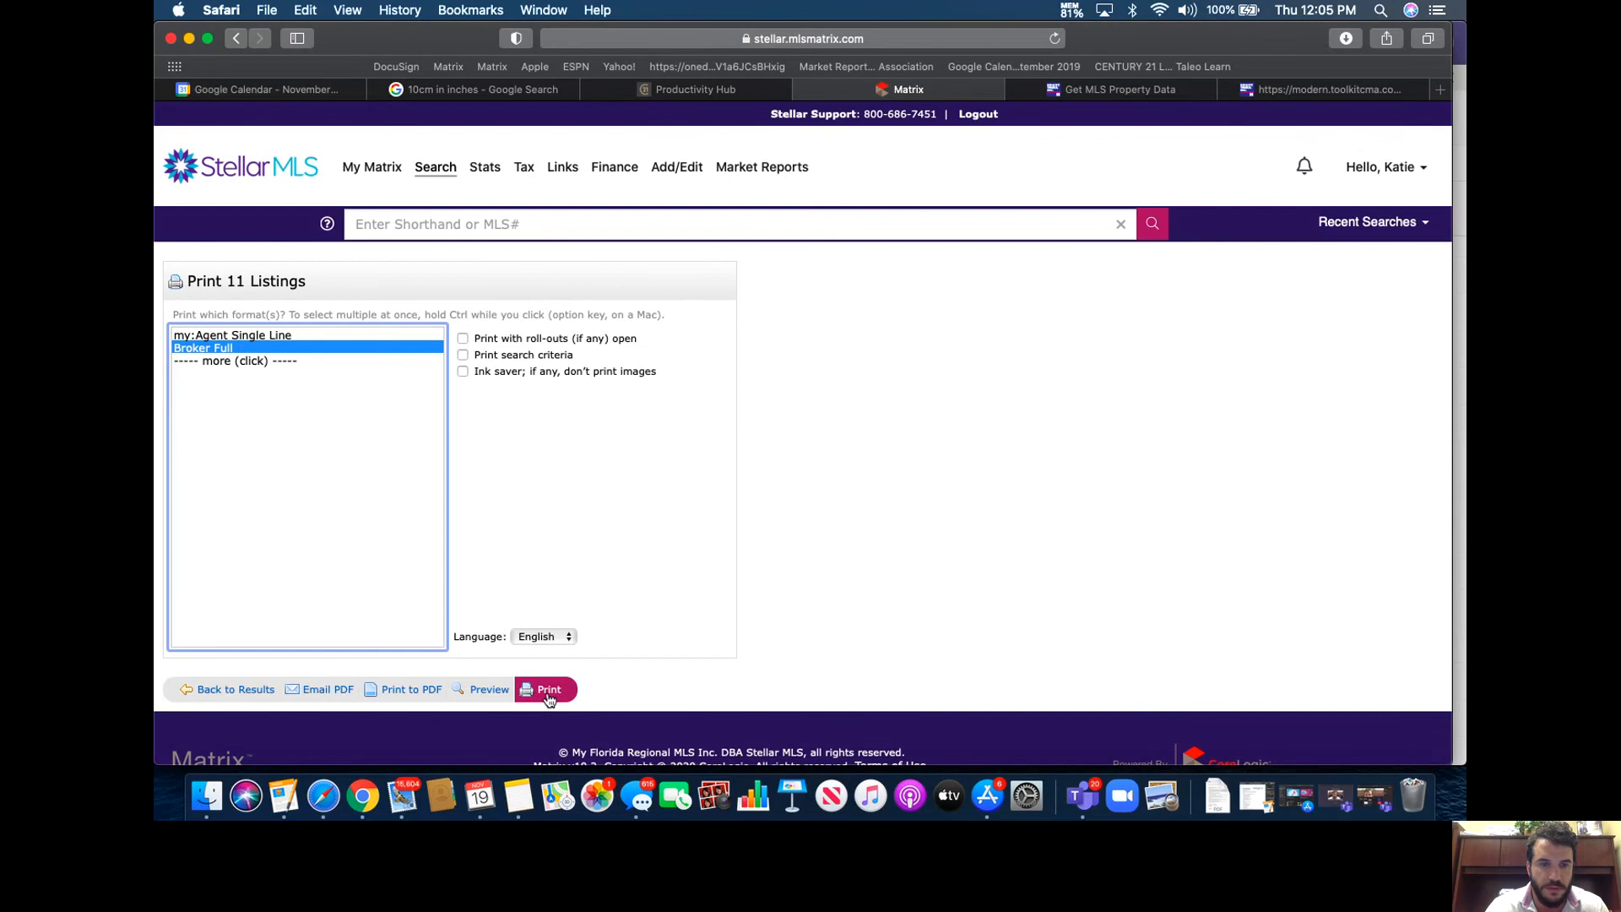
left_click(407, 690)
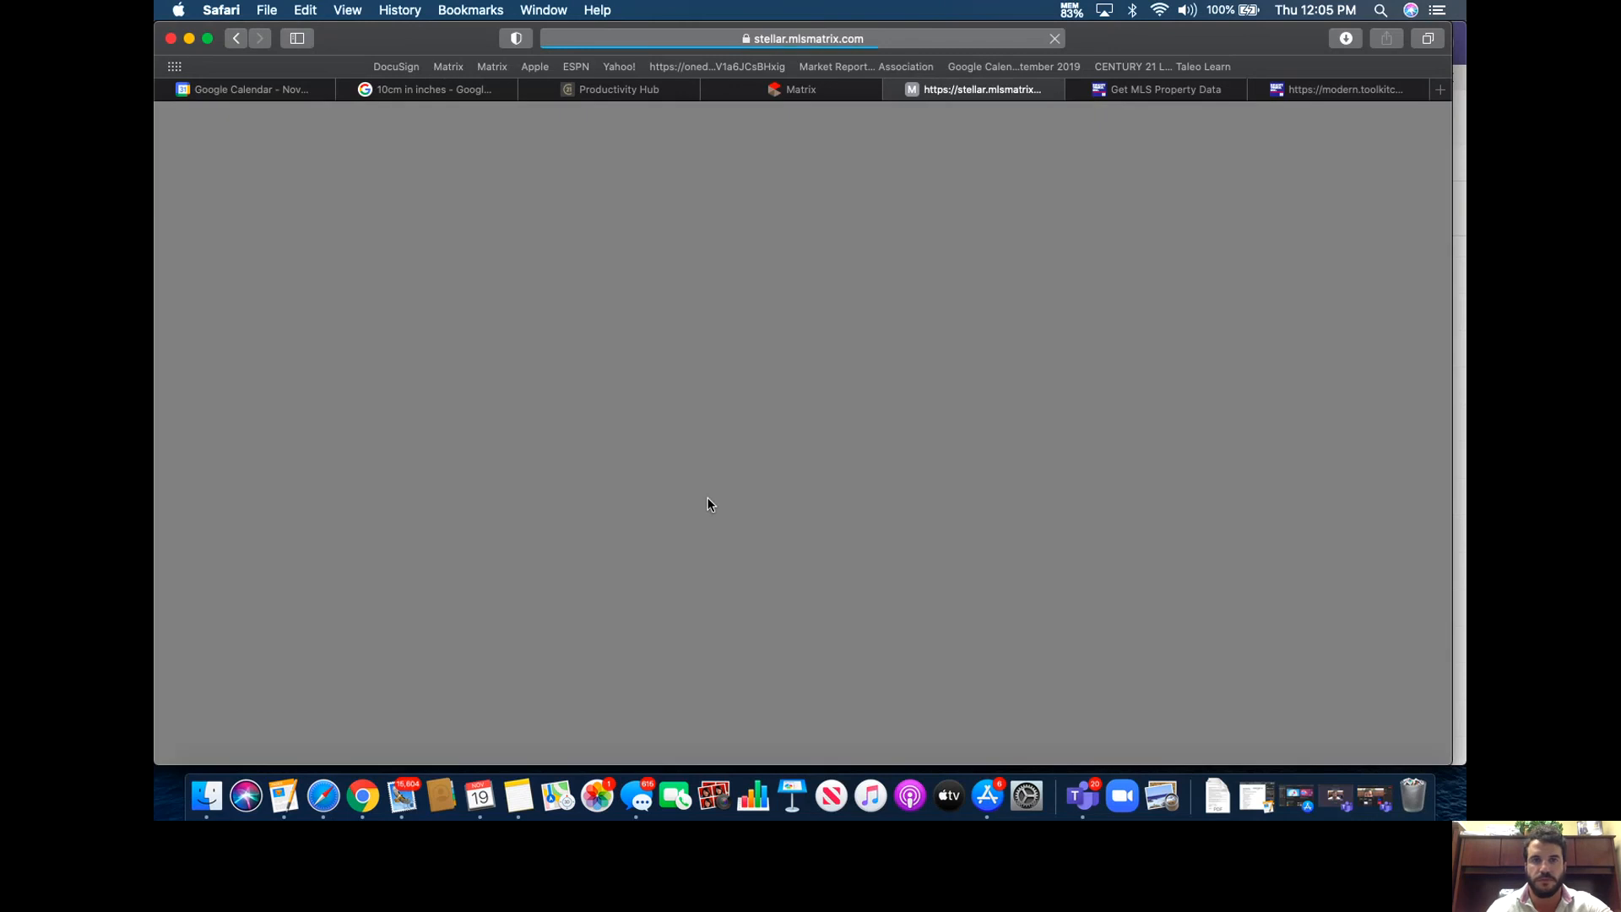
scroll(741, 441, "down", 20)
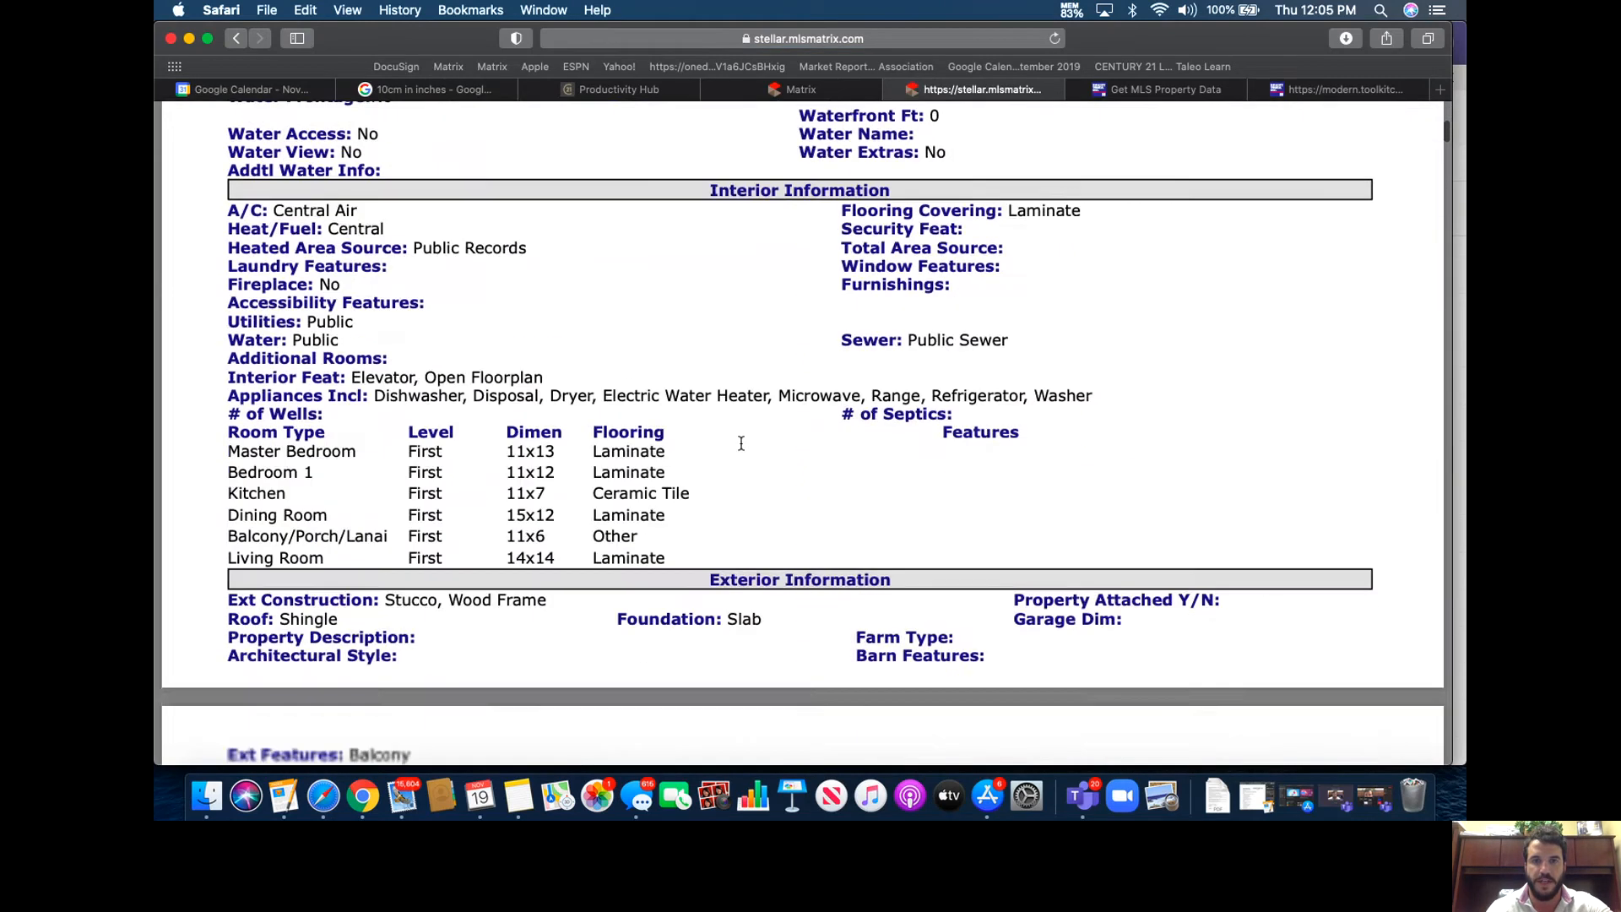
Return to ToolkitCMA's Get MLS Property Data page, choose Broker_Full4408.pdf from Downloads as the saved listings file and upload it
scroll(741, 440, "down", 10)
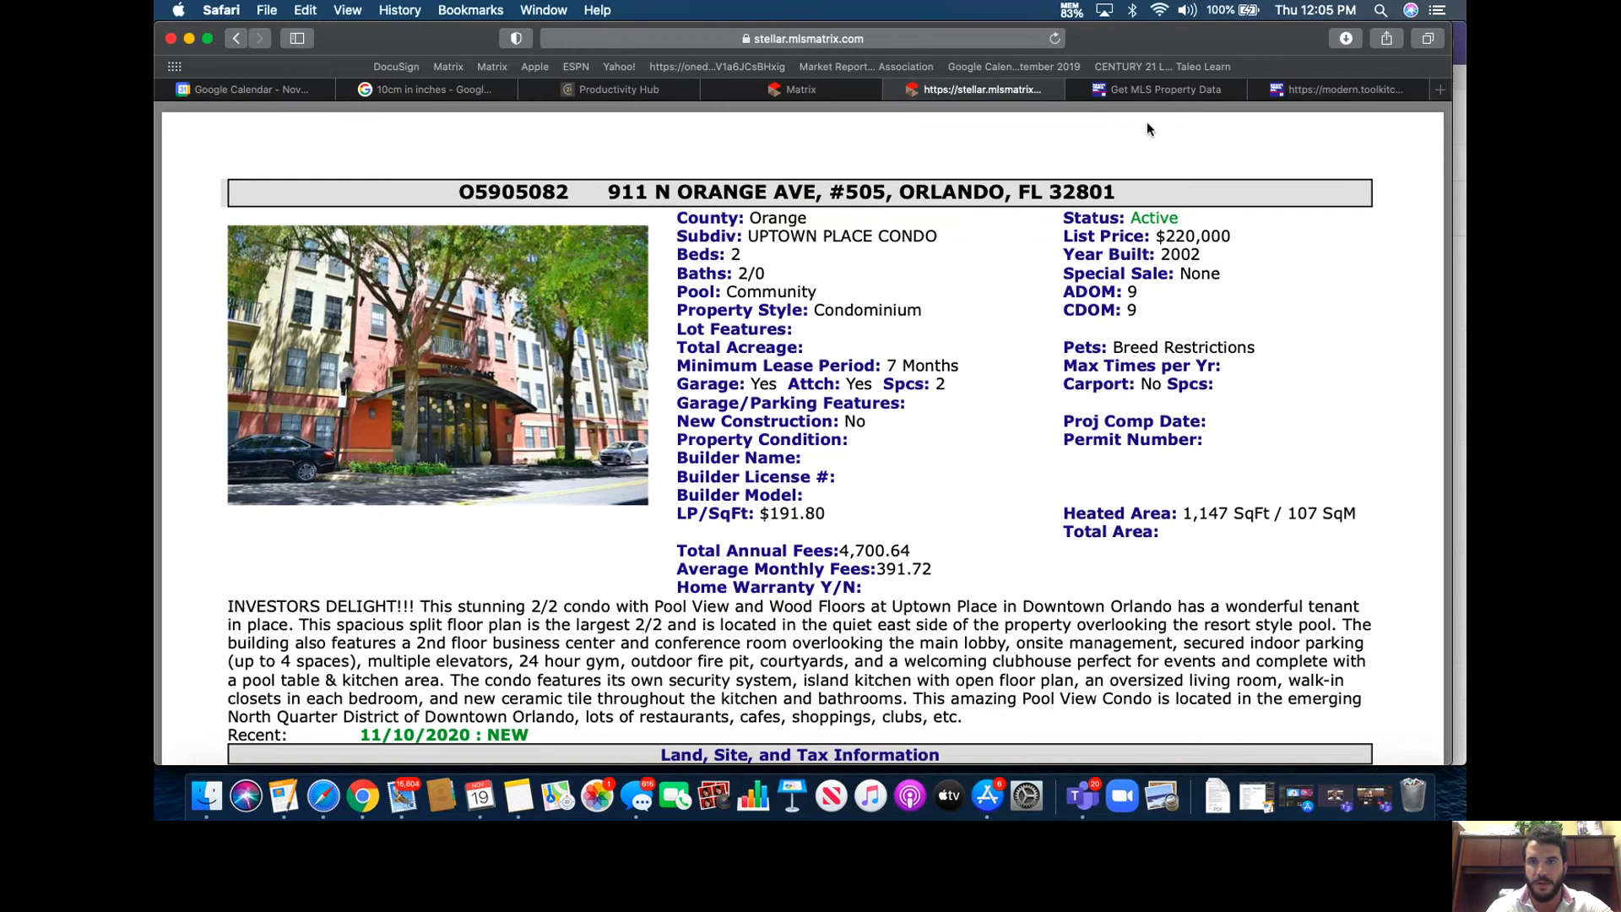
left_click(1165, 89)
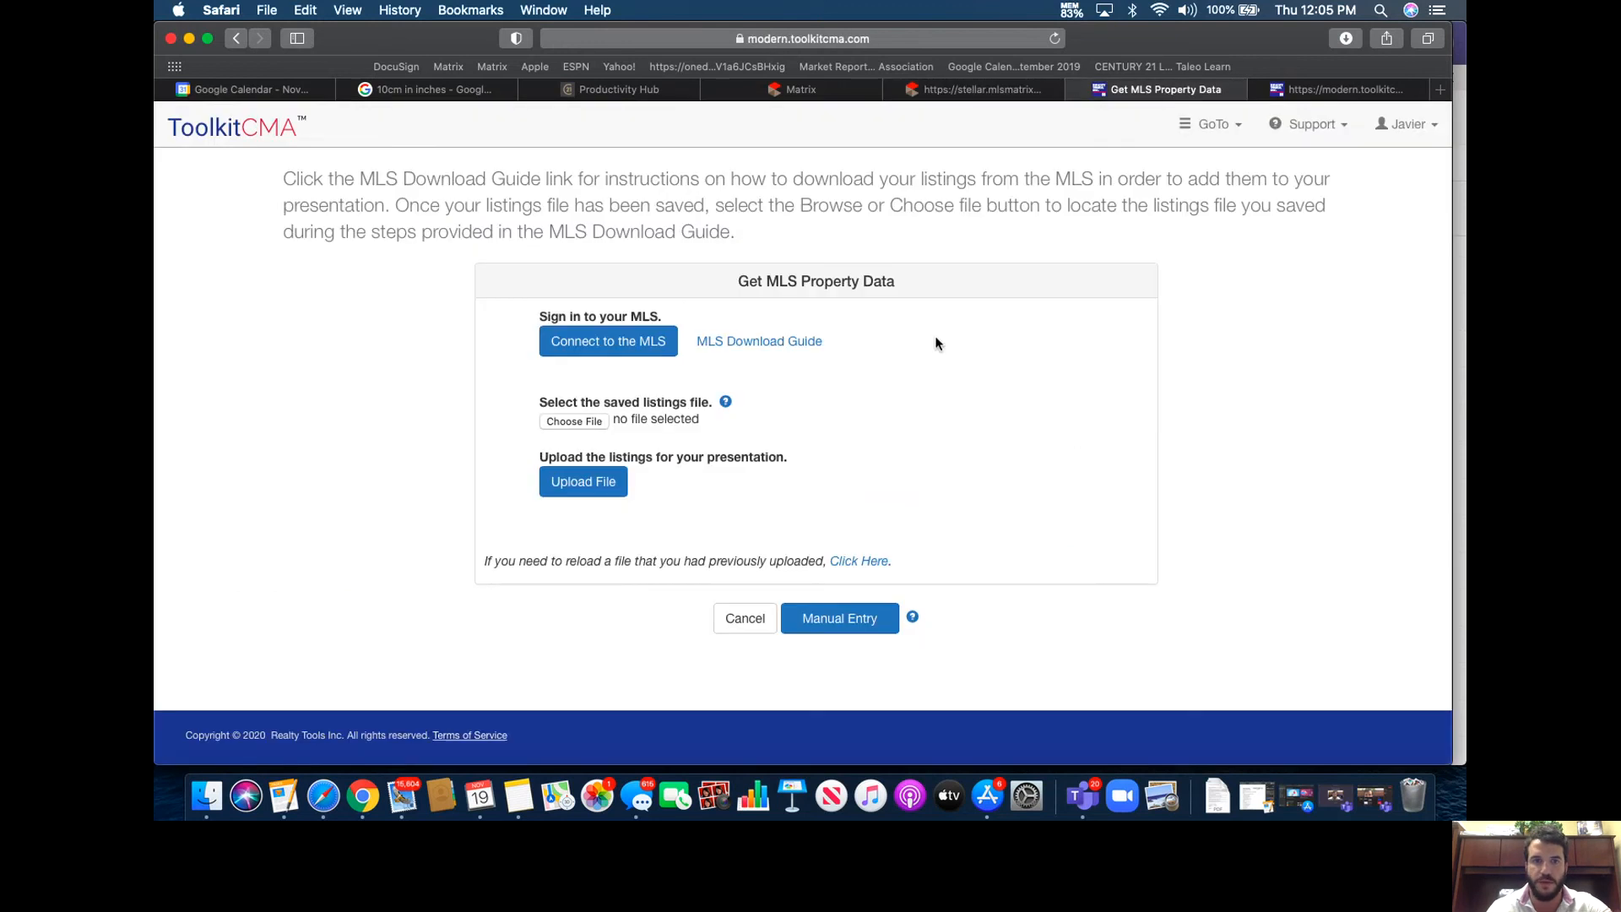
left_click(578, 421)
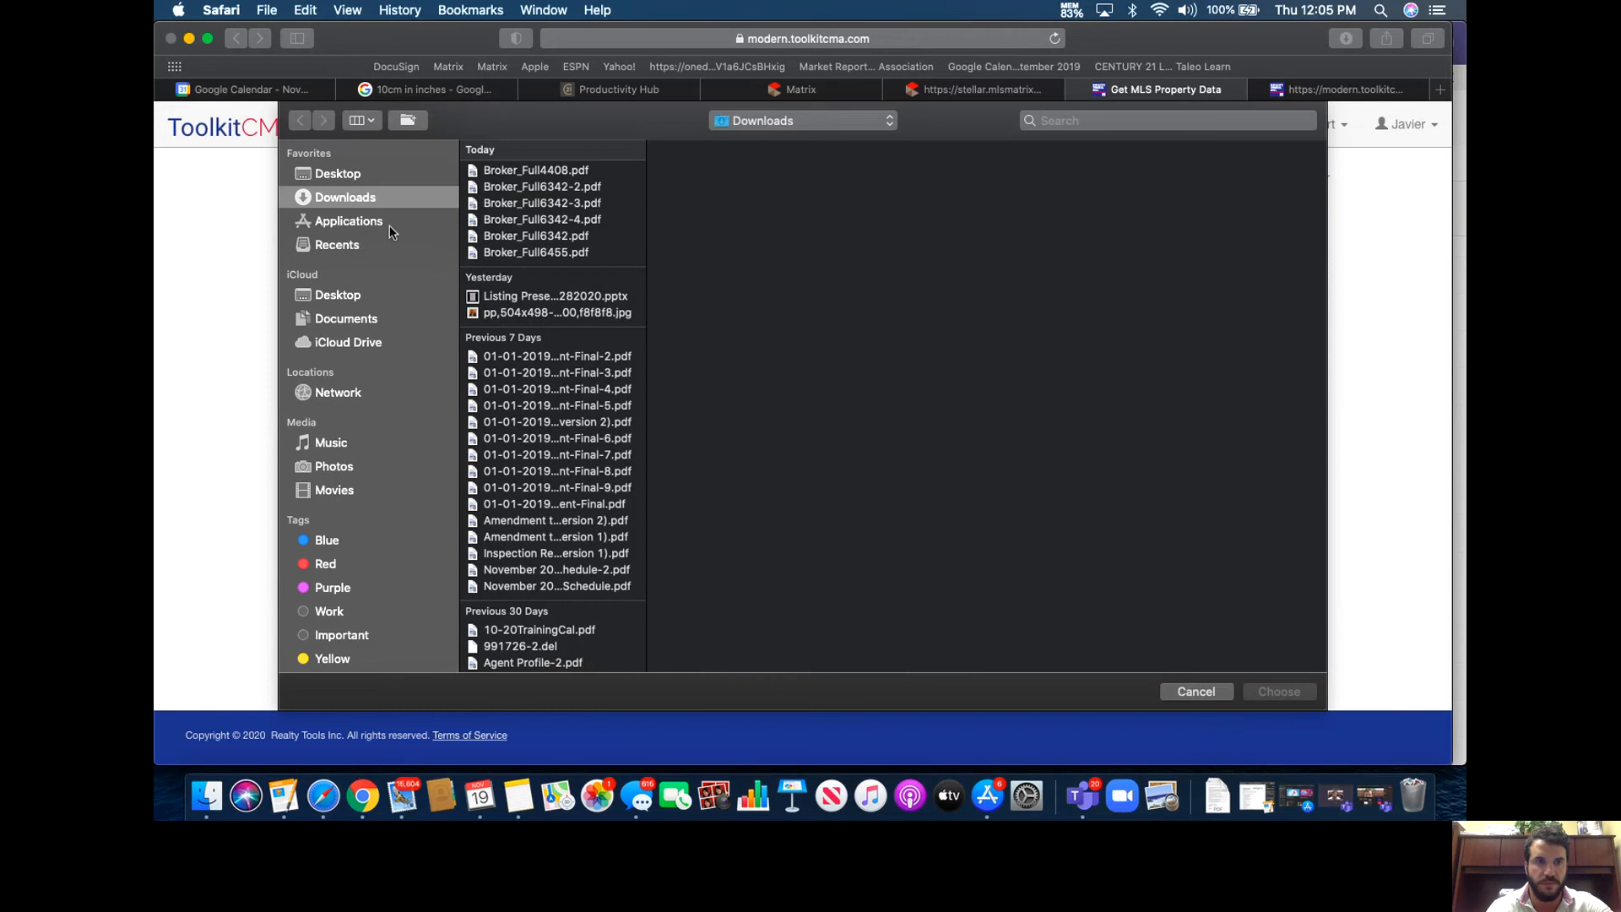
left_click(540, 172)
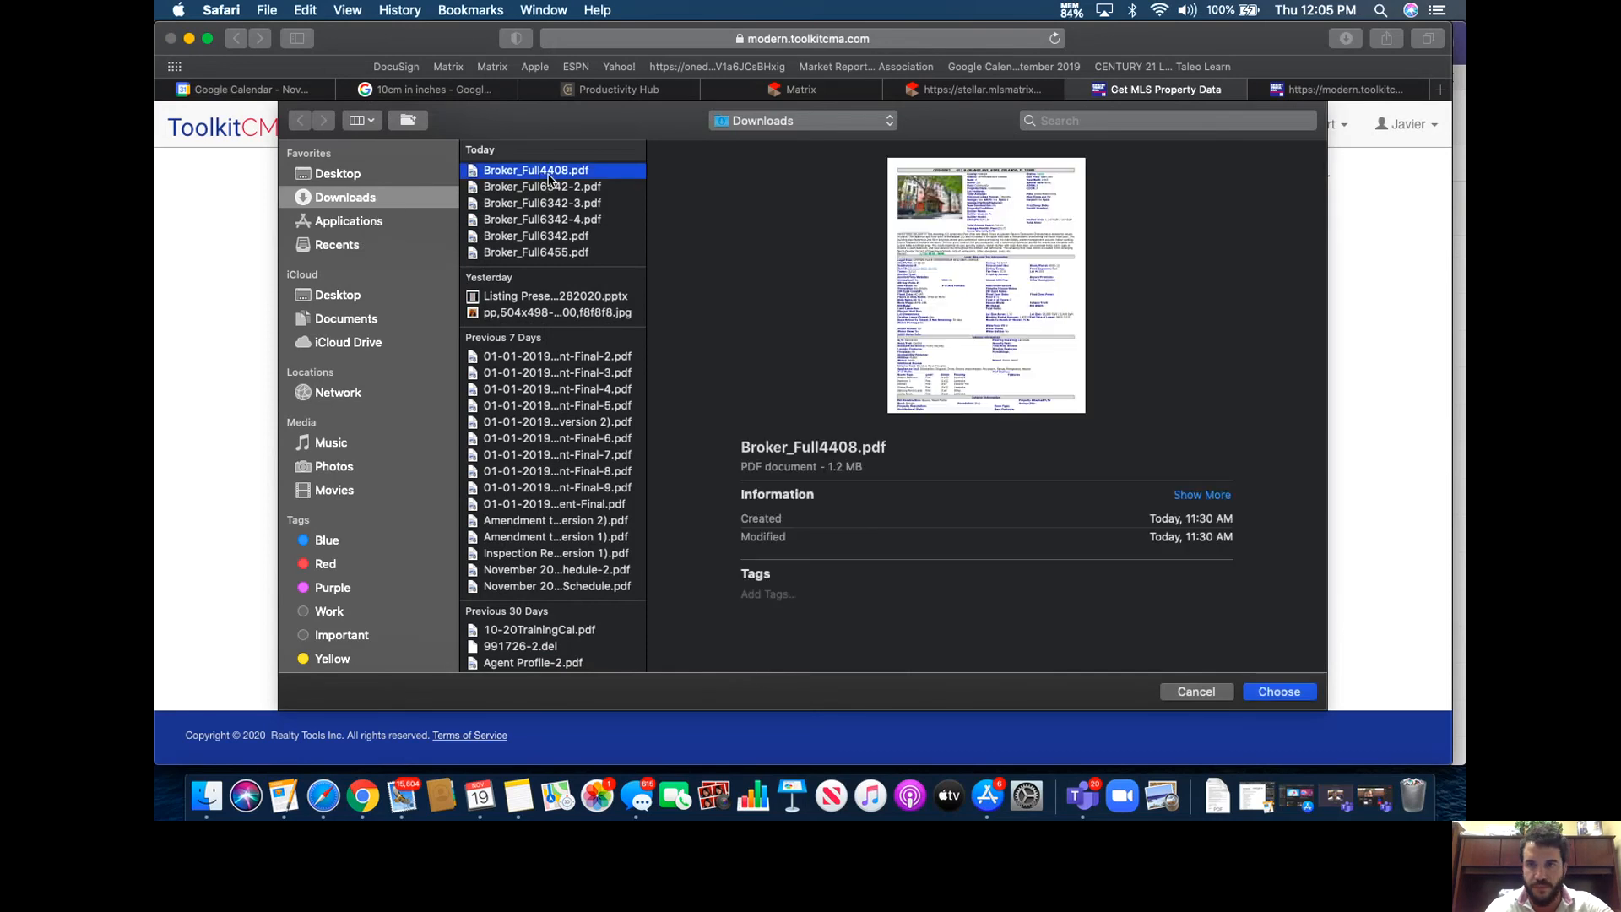
left_click(519, 255)
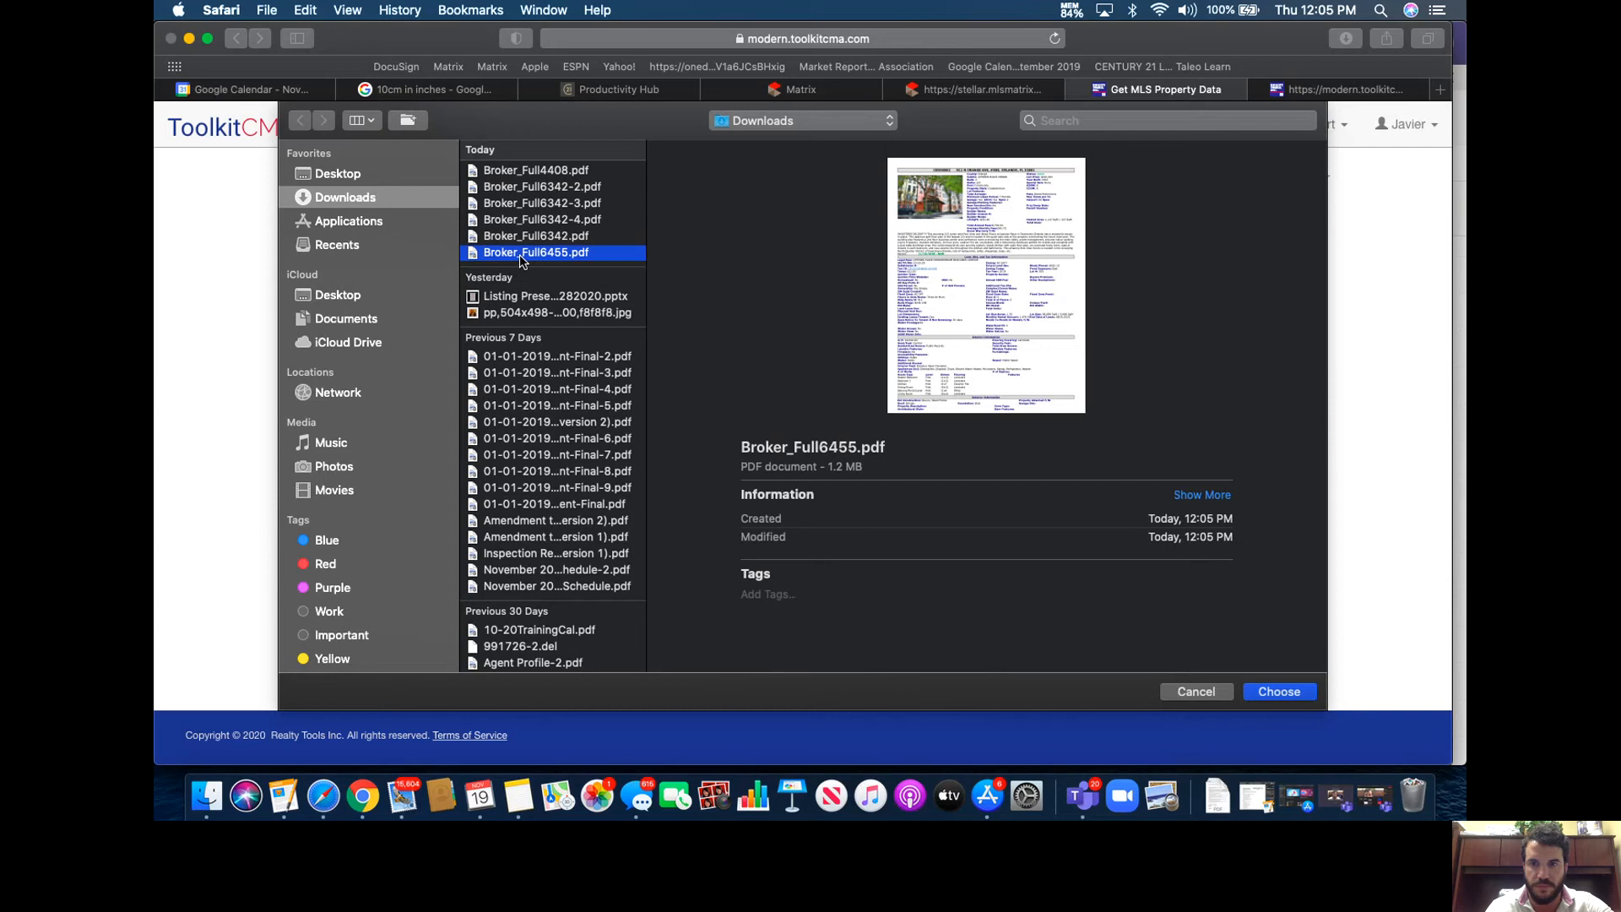
left_click(519, 171)
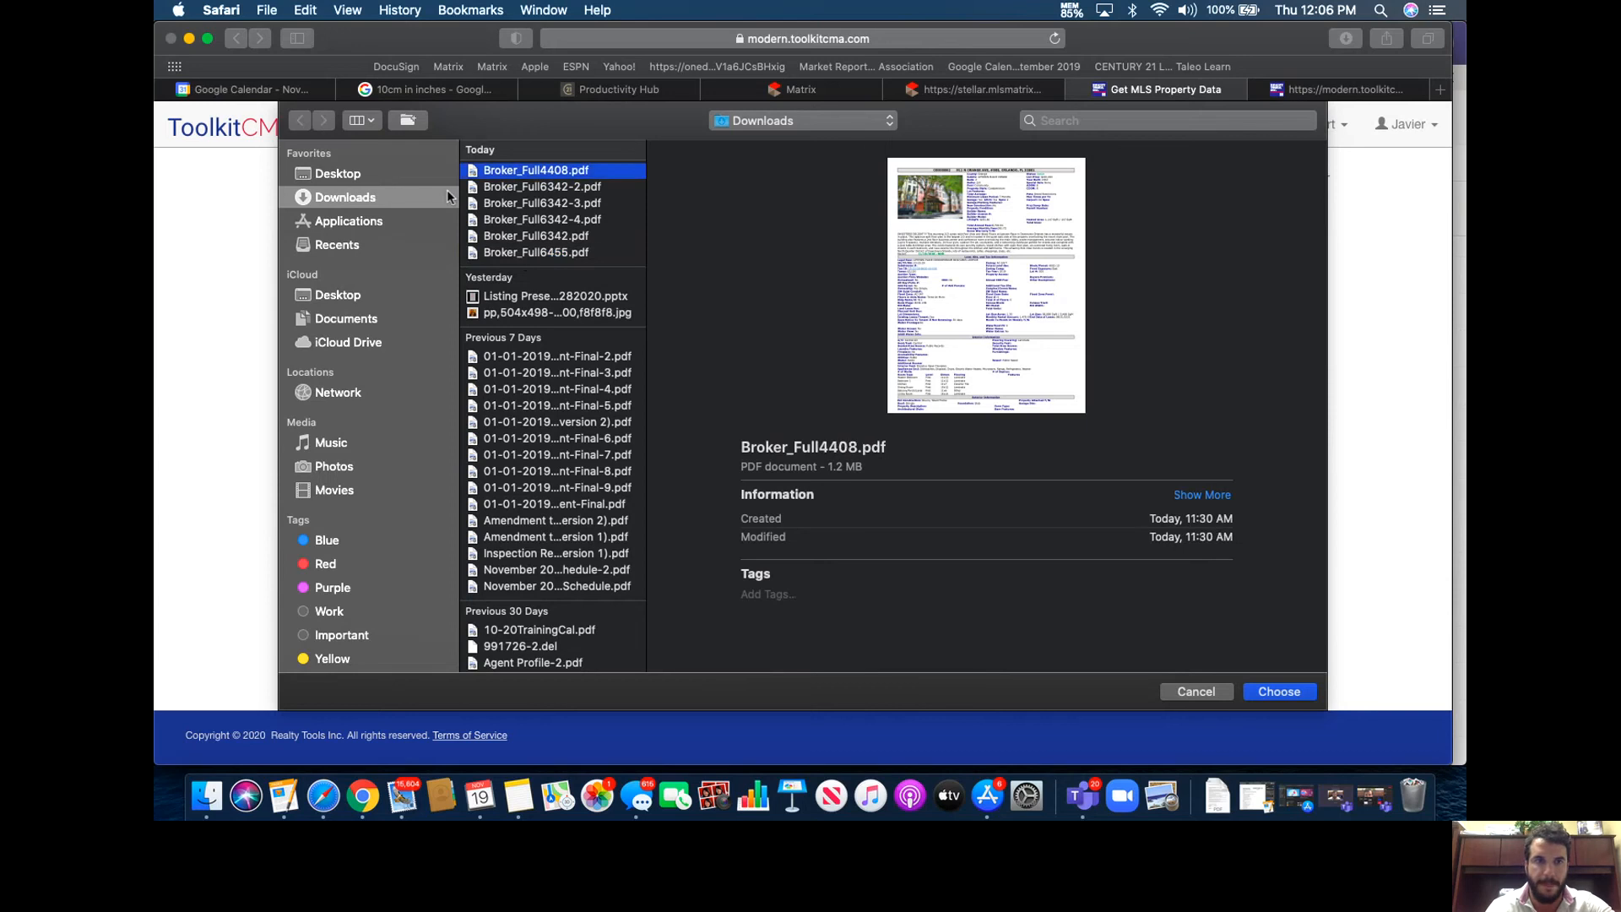
left_click(346, 243)
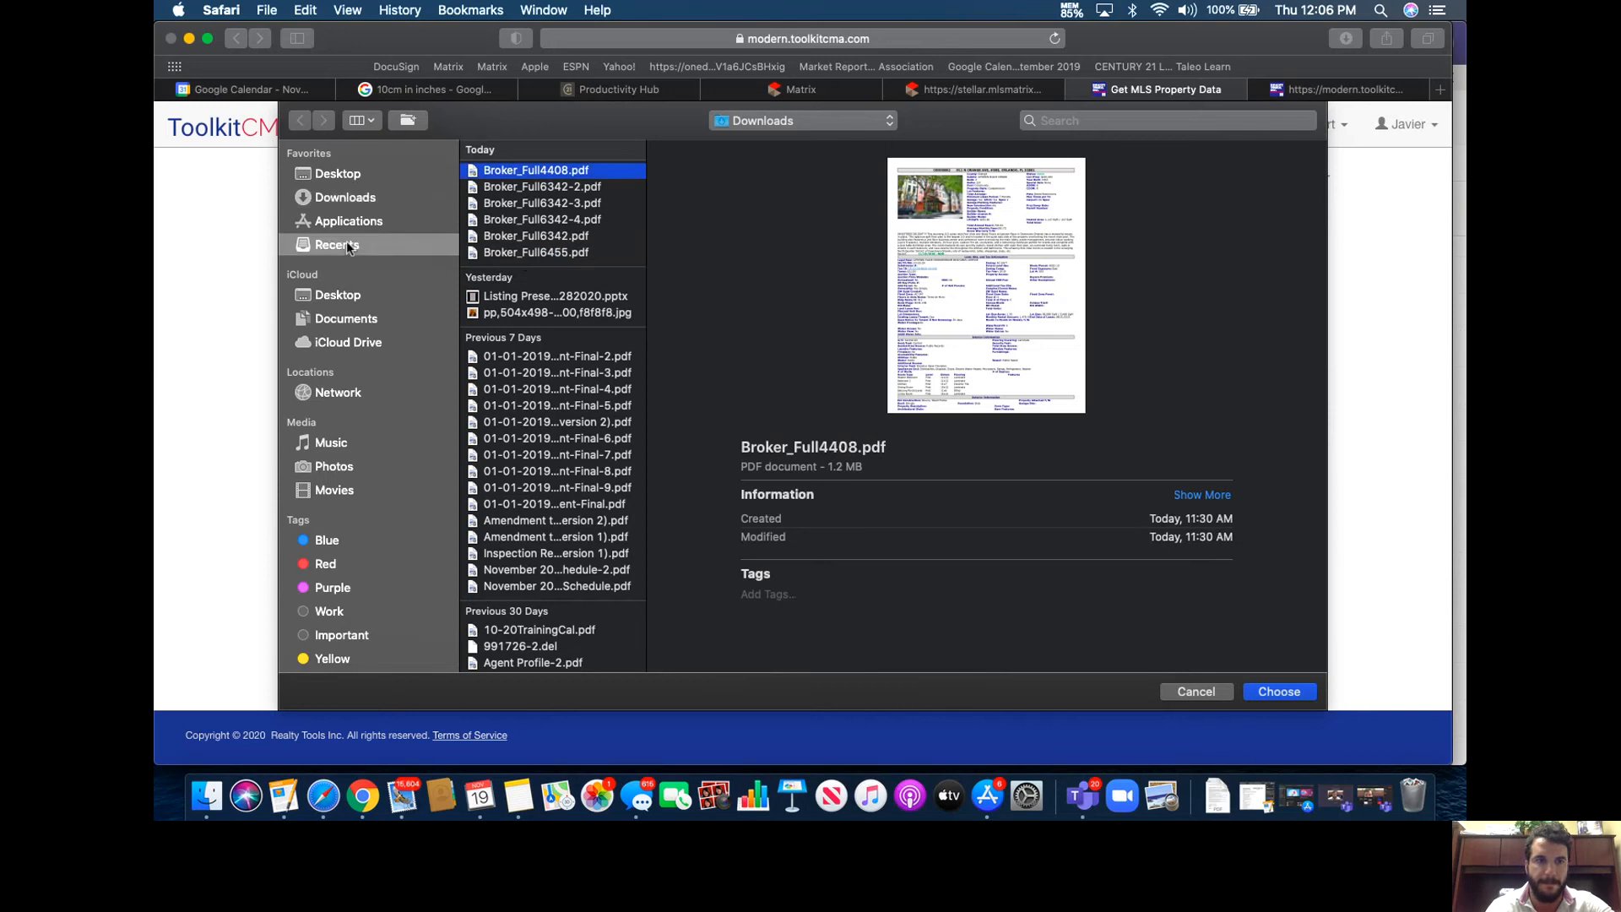
left_click(347, 196)
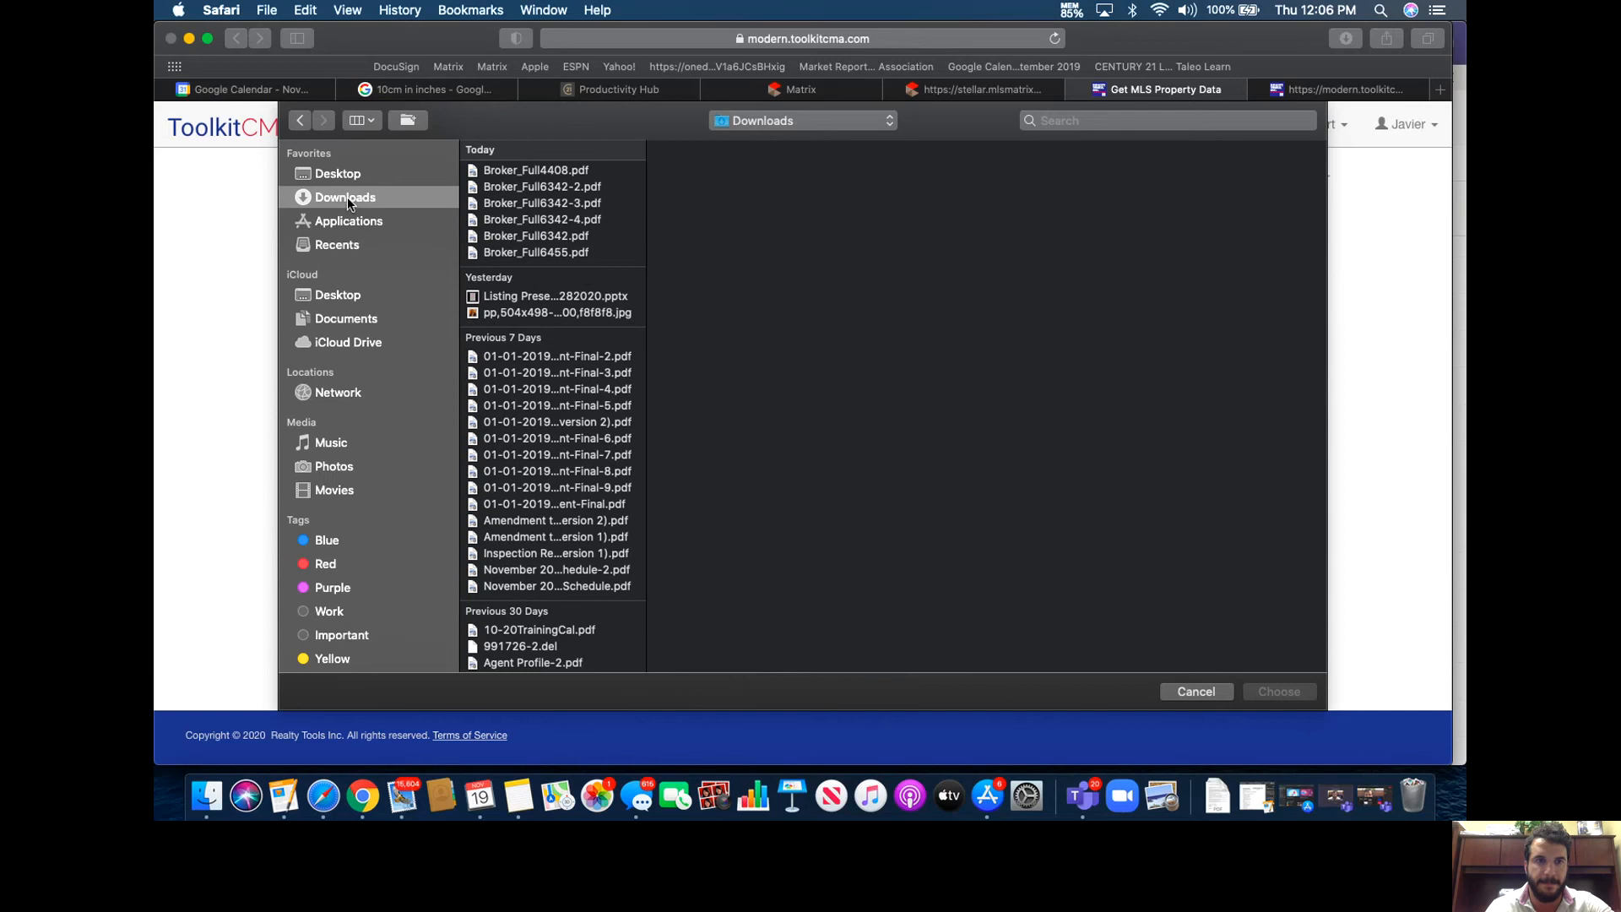
left_click(542, 173)
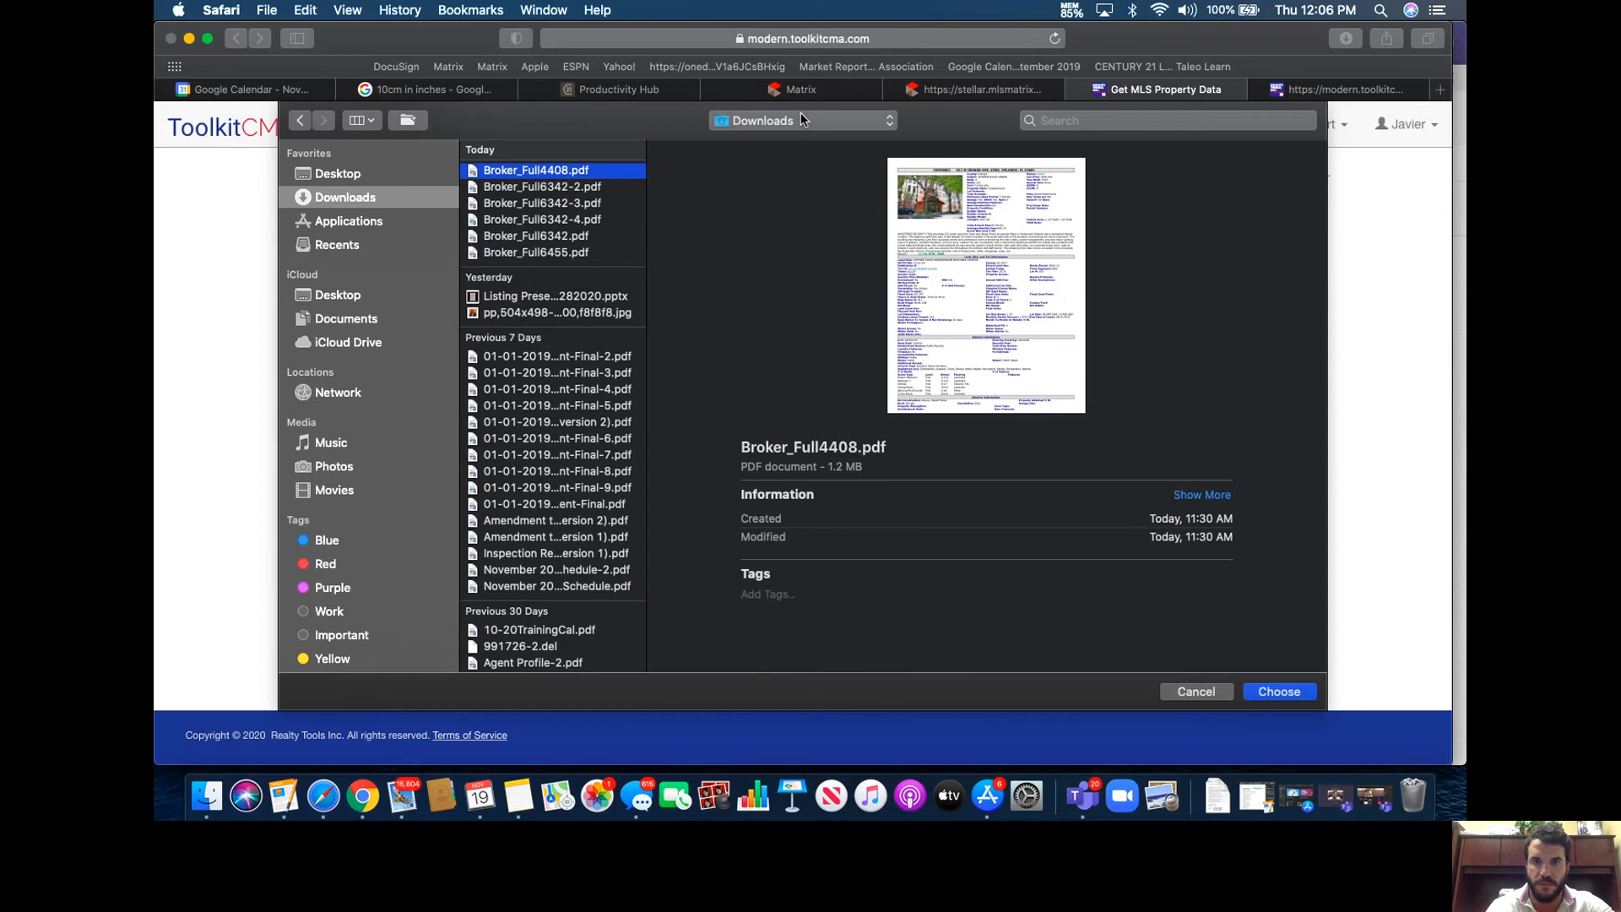
left_click(1354, 636)
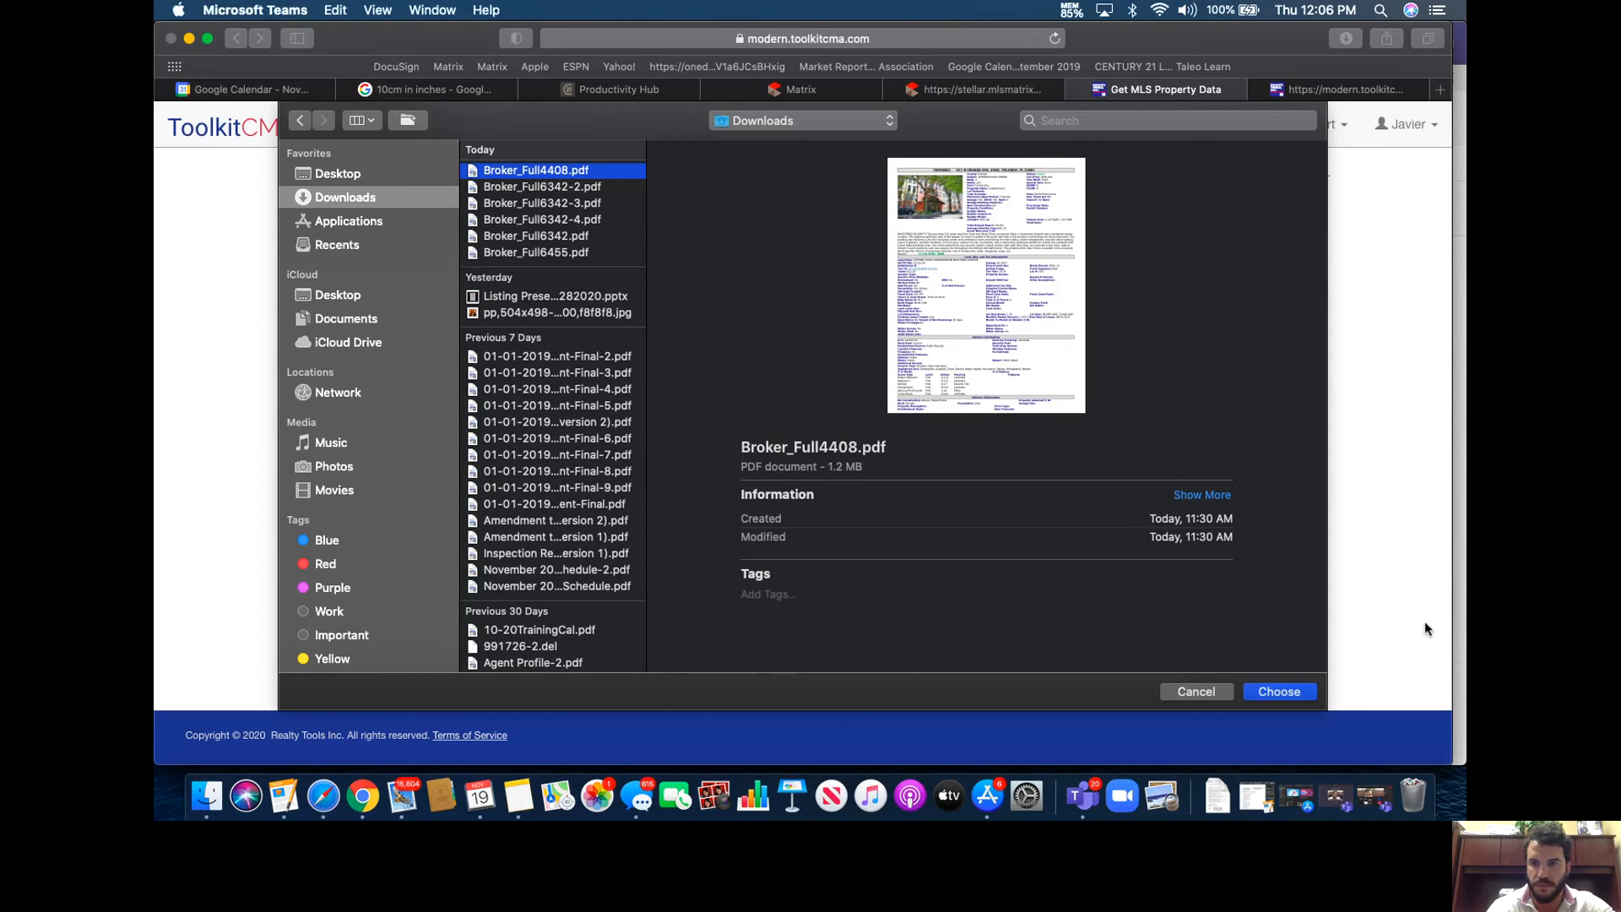
left_click(589, 174)
left_click(1277, 692)
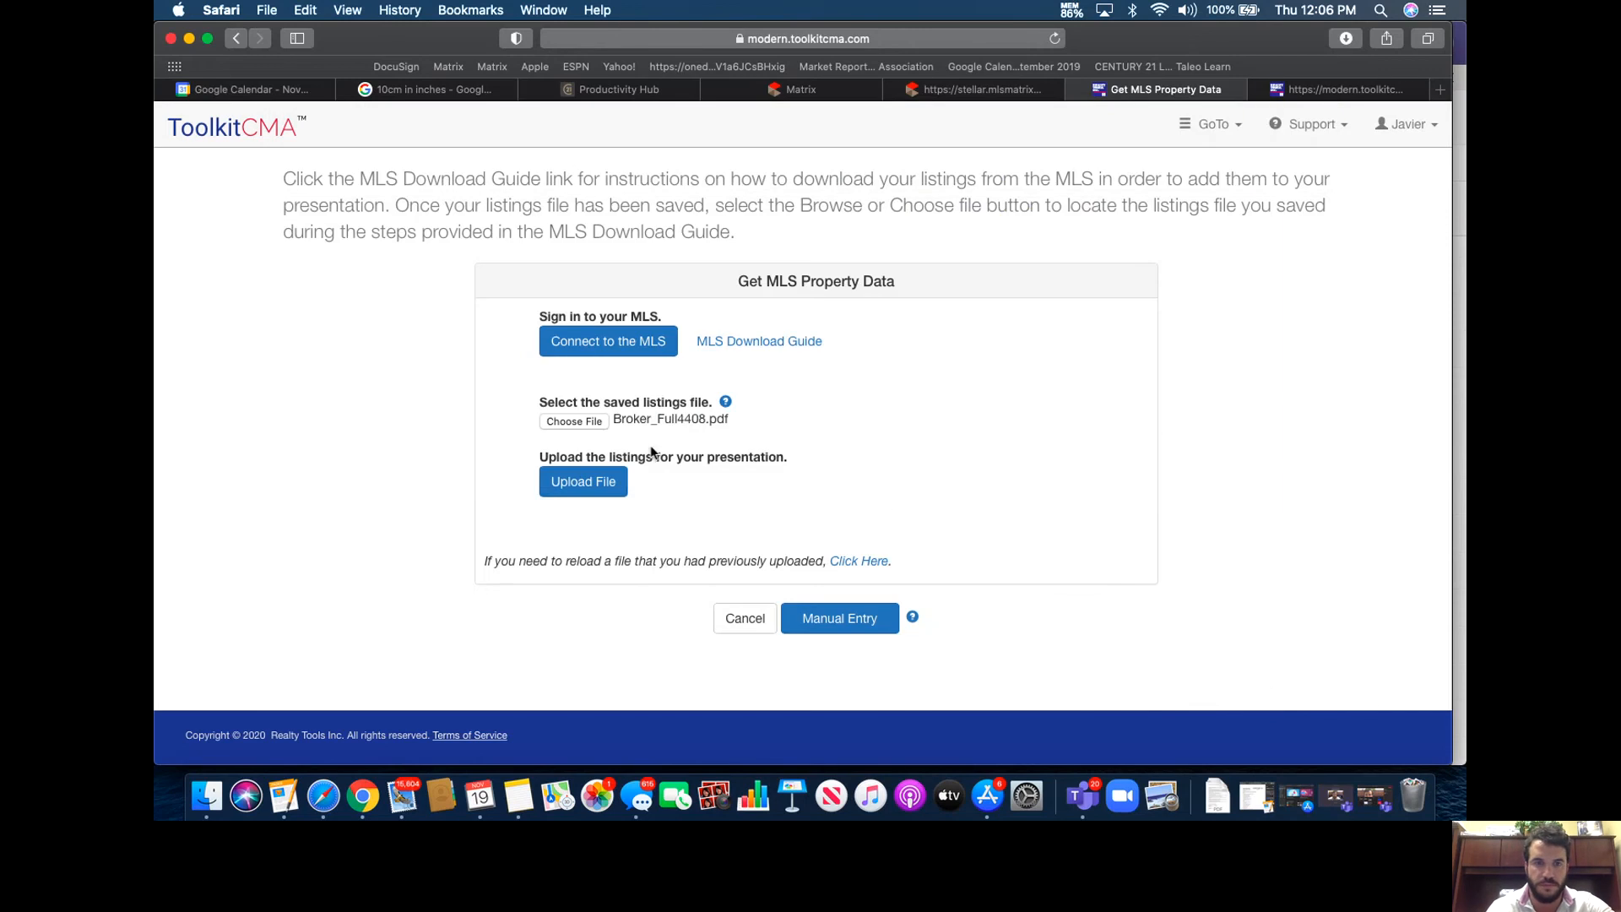
left_click(600, 490)
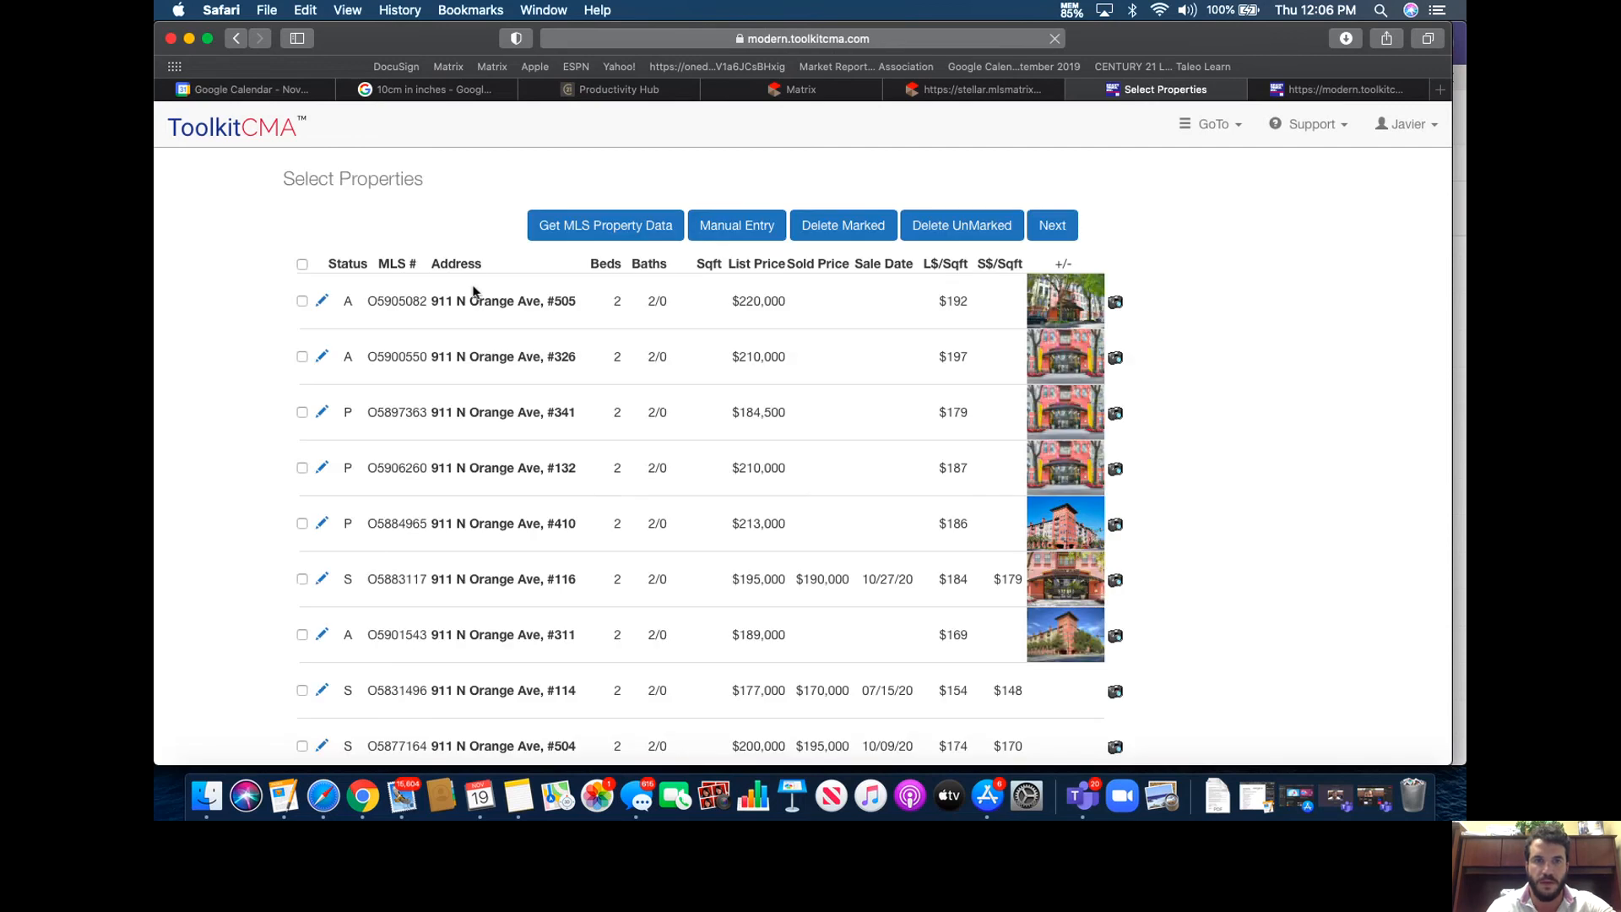
Review the uploaded listings, mark all of them as comparable properties and continue to the subject property form
scroll(883, 471, "down", 5)
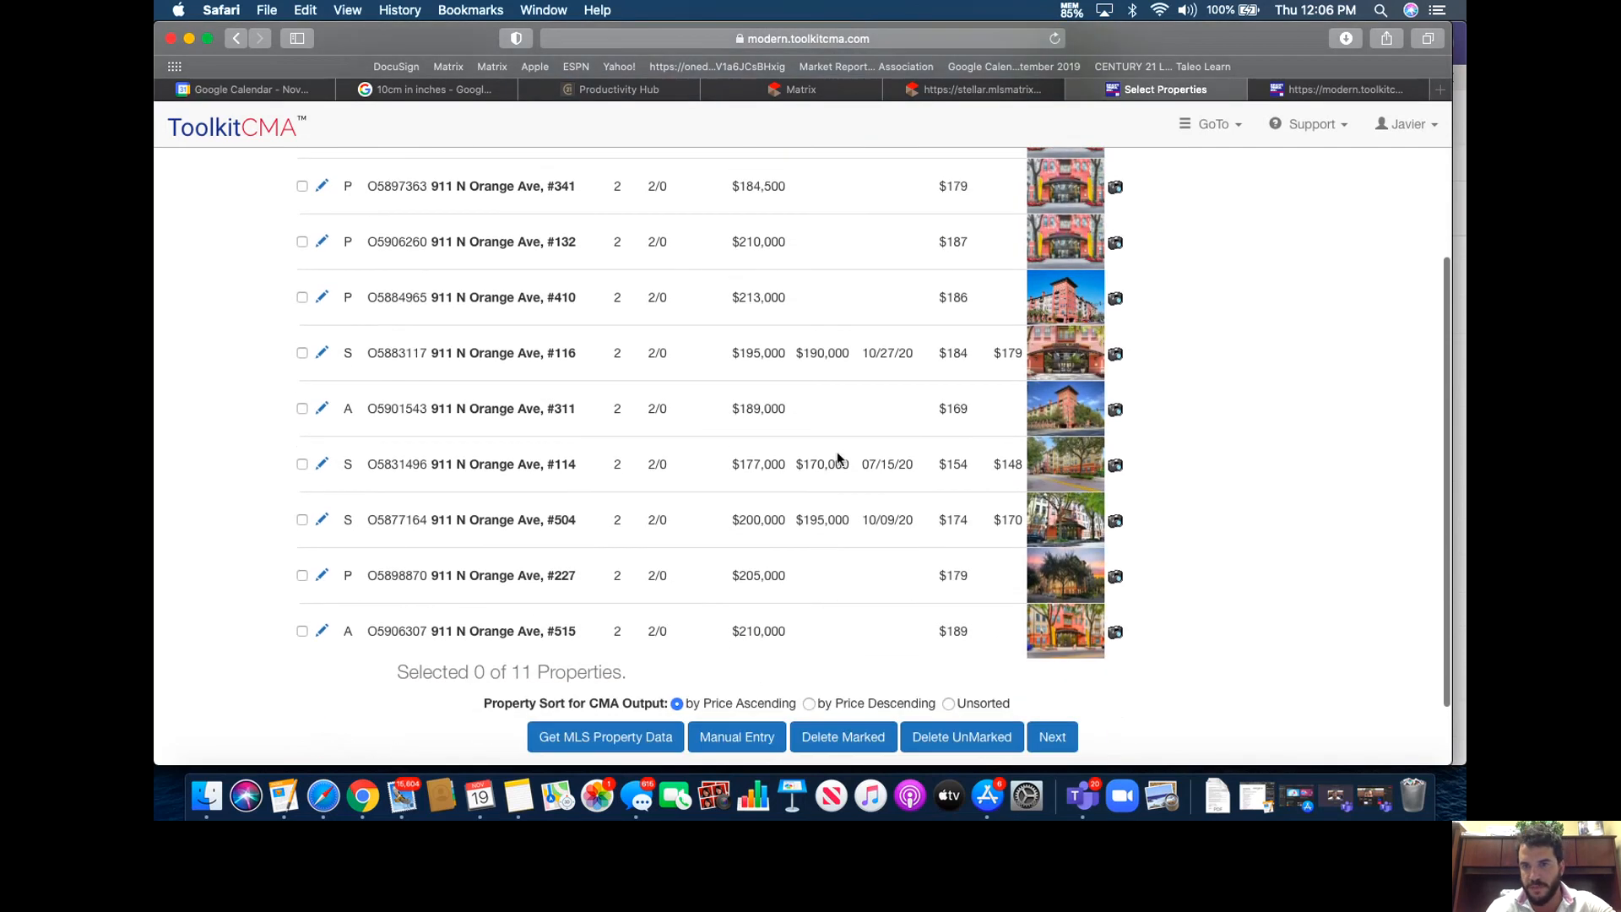
scroll(724, 243, "up", 5)
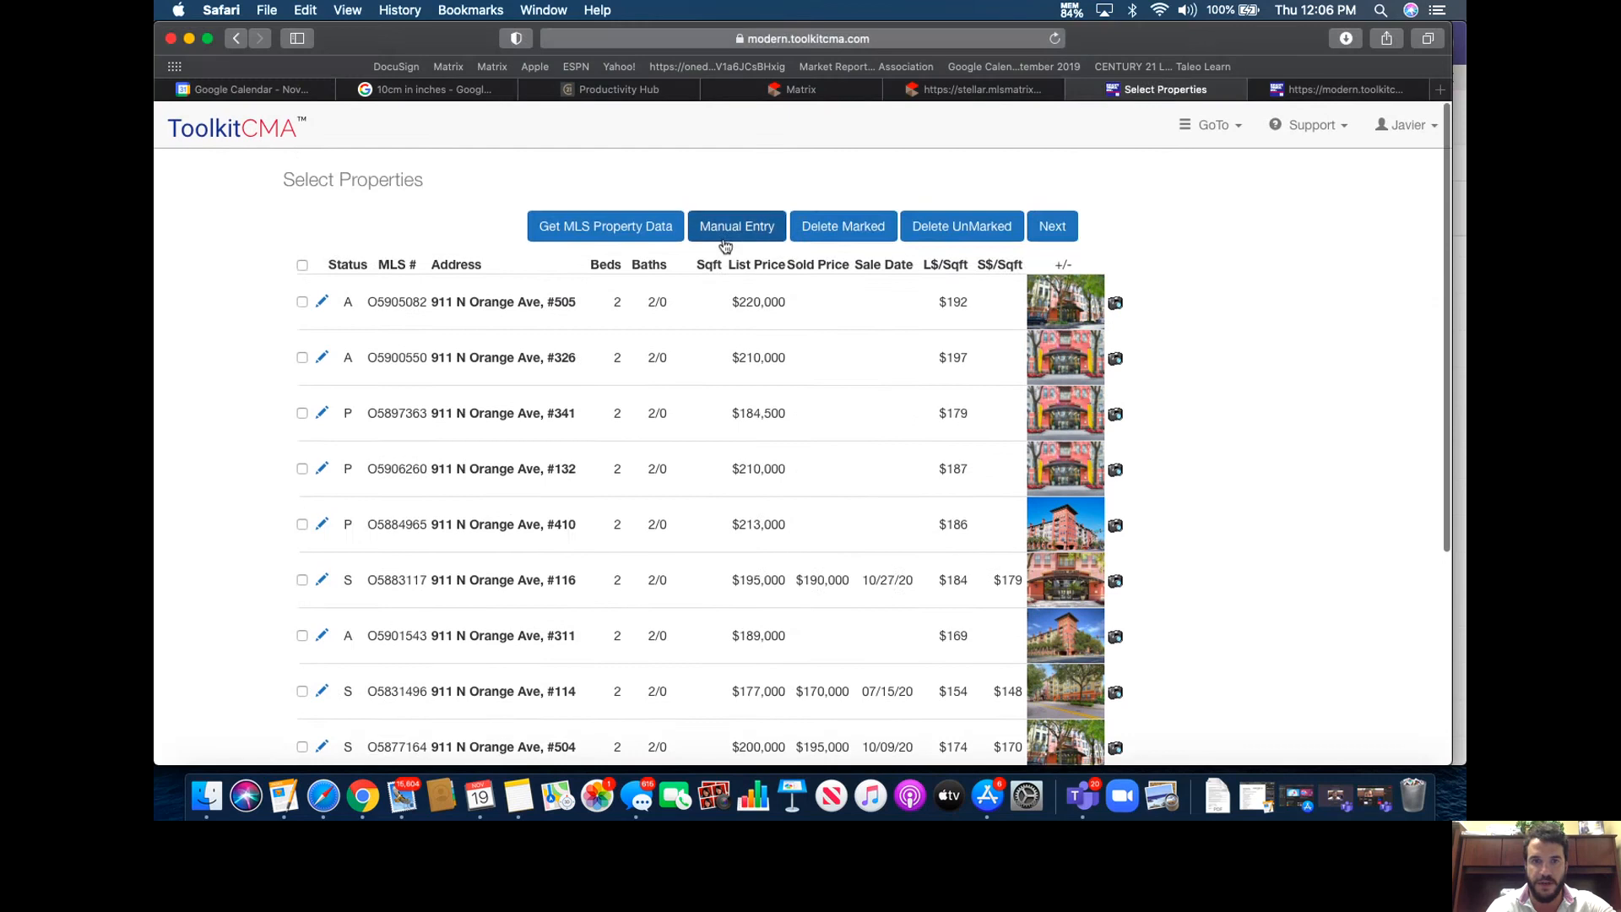
scroll(724, 245, "down", 3)
scroll(722, 246, "up", 2)
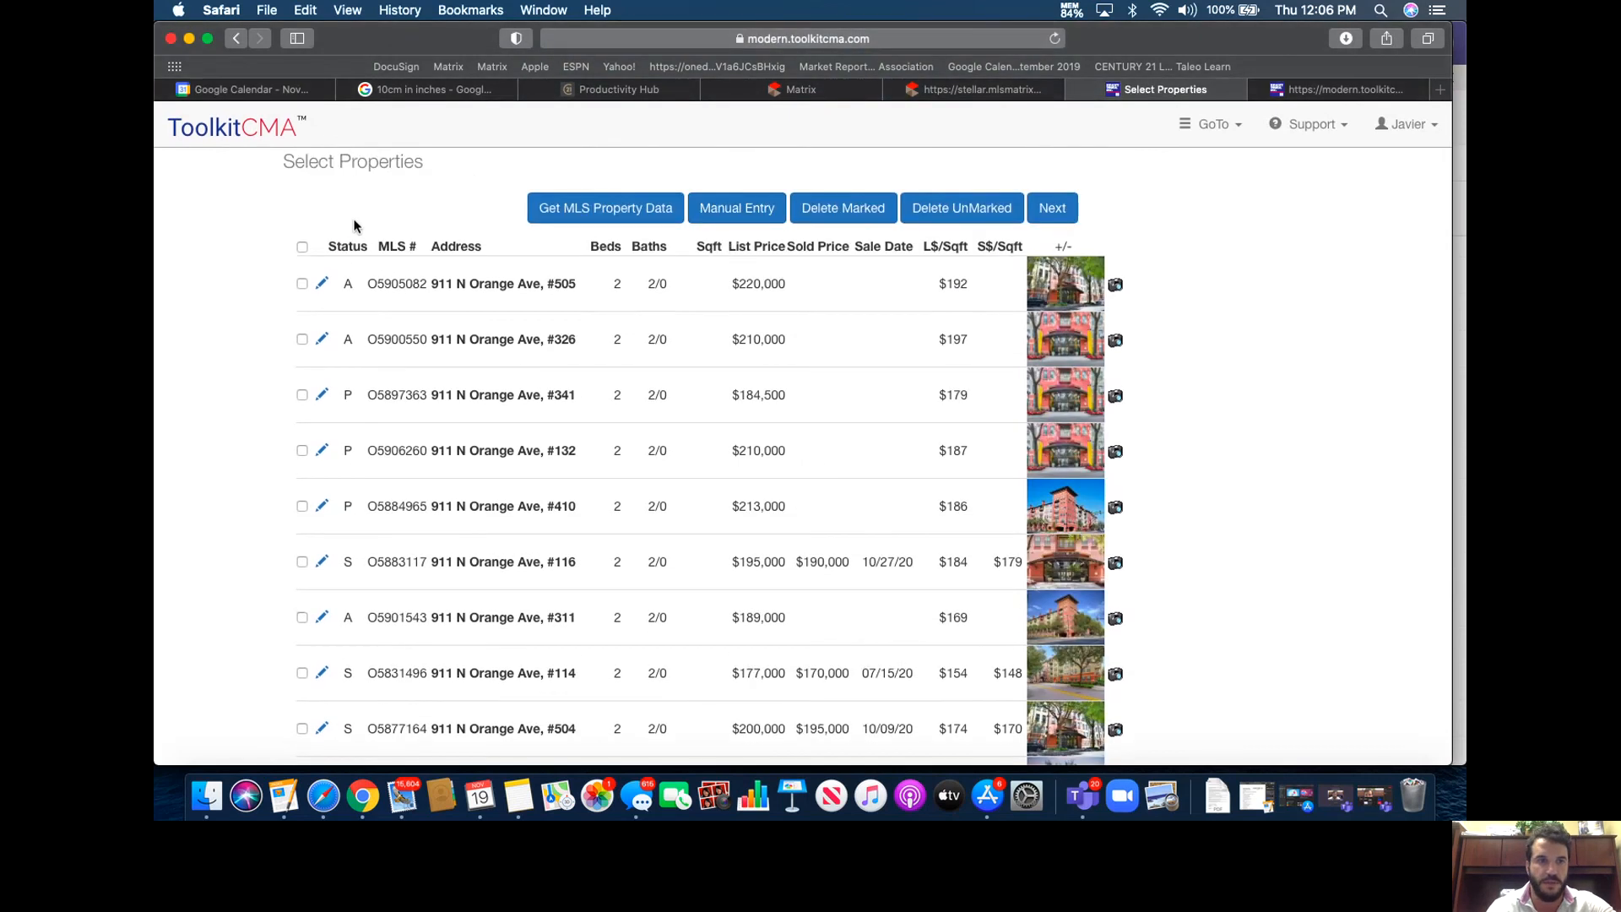
left_click(301, 247)
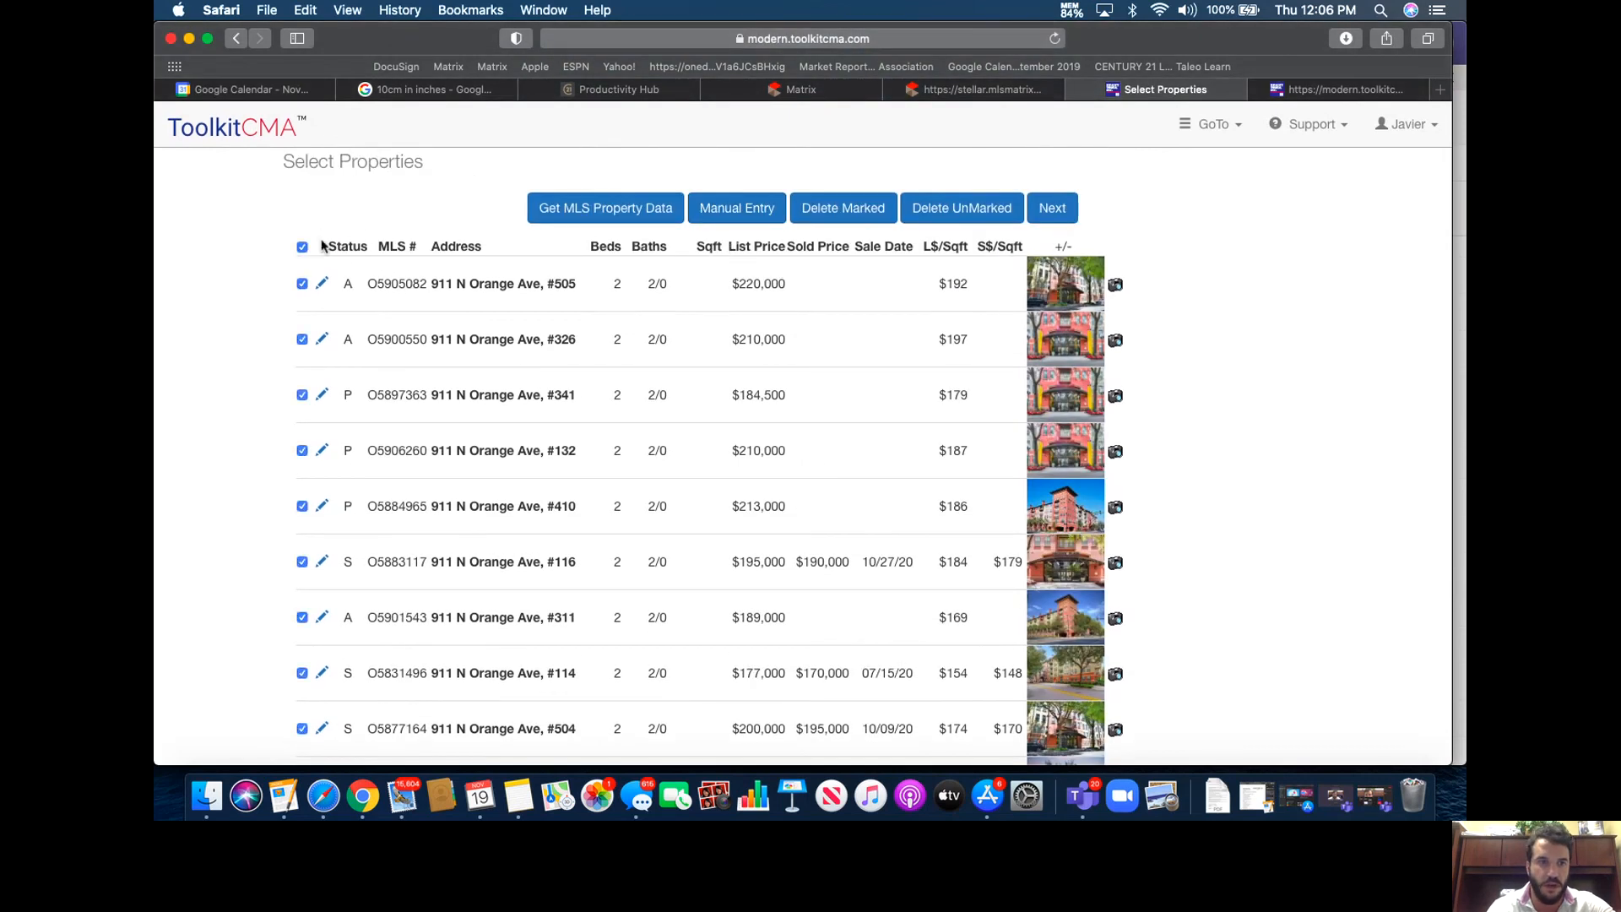
scroll(226, 479, "down", 4)
scroll(226, 486, "up", 4)
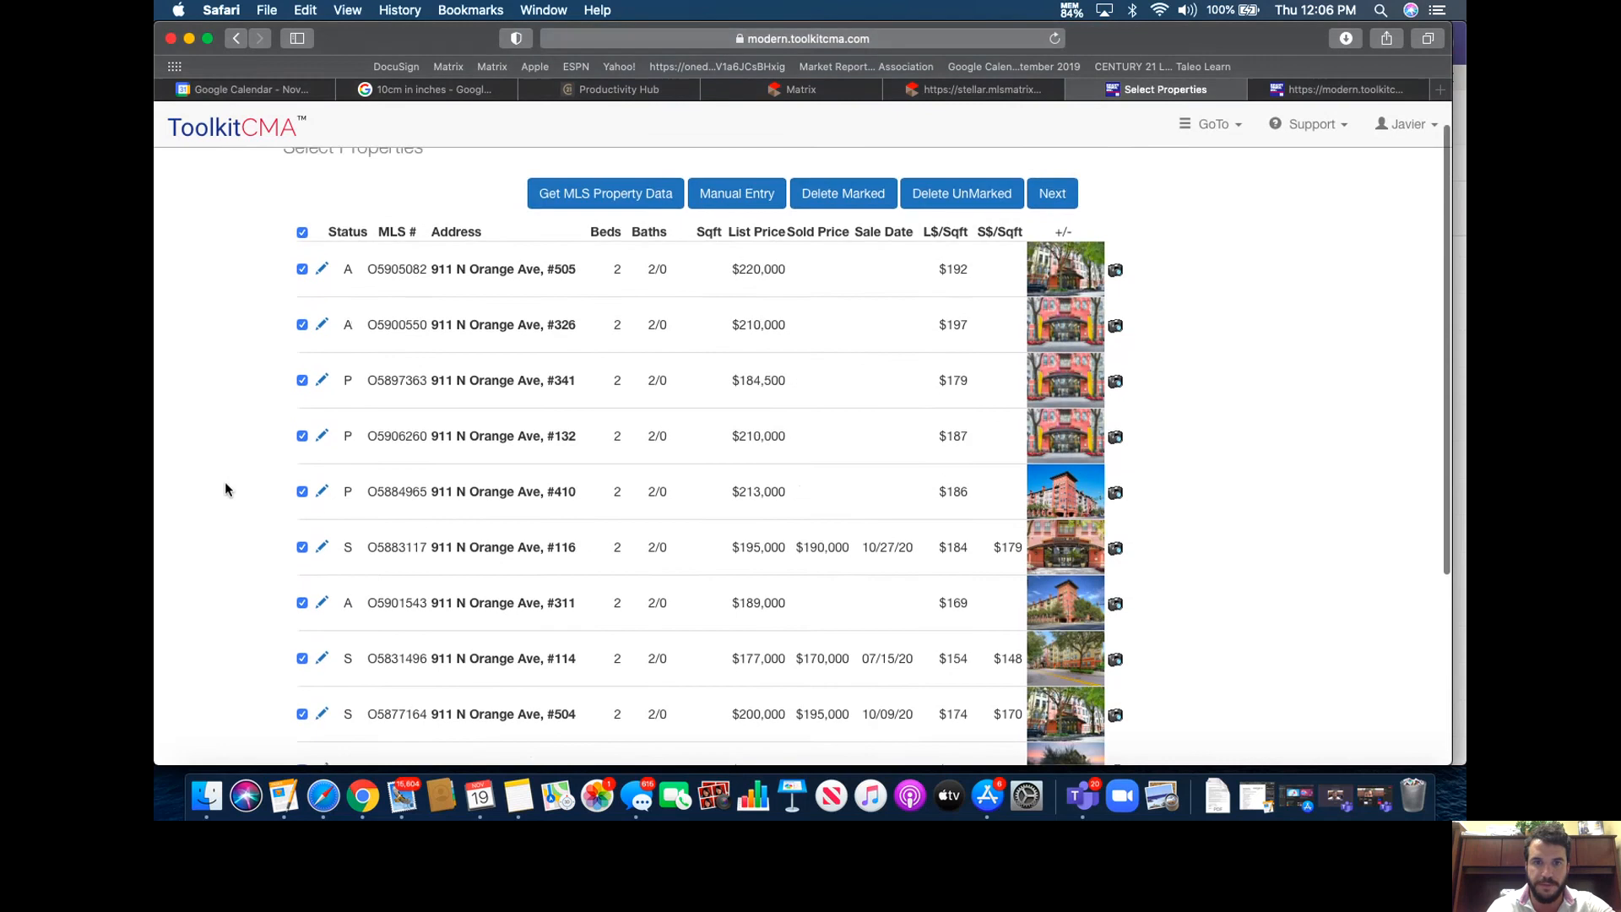
scroll(225, 488, "down", 5)
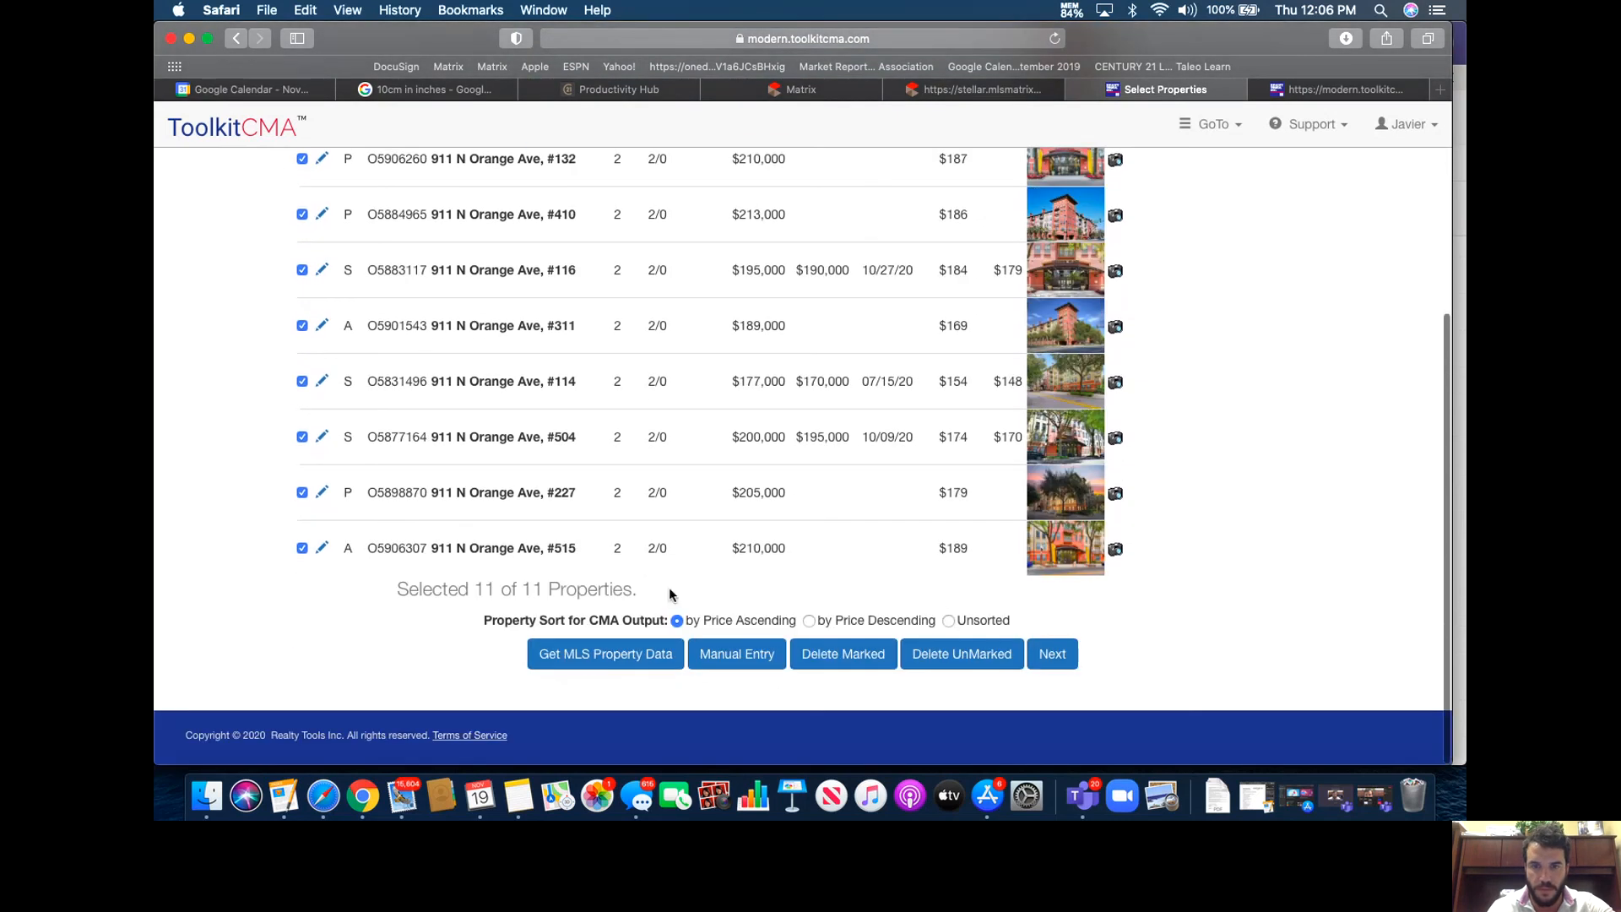
left_click(1053, 656)
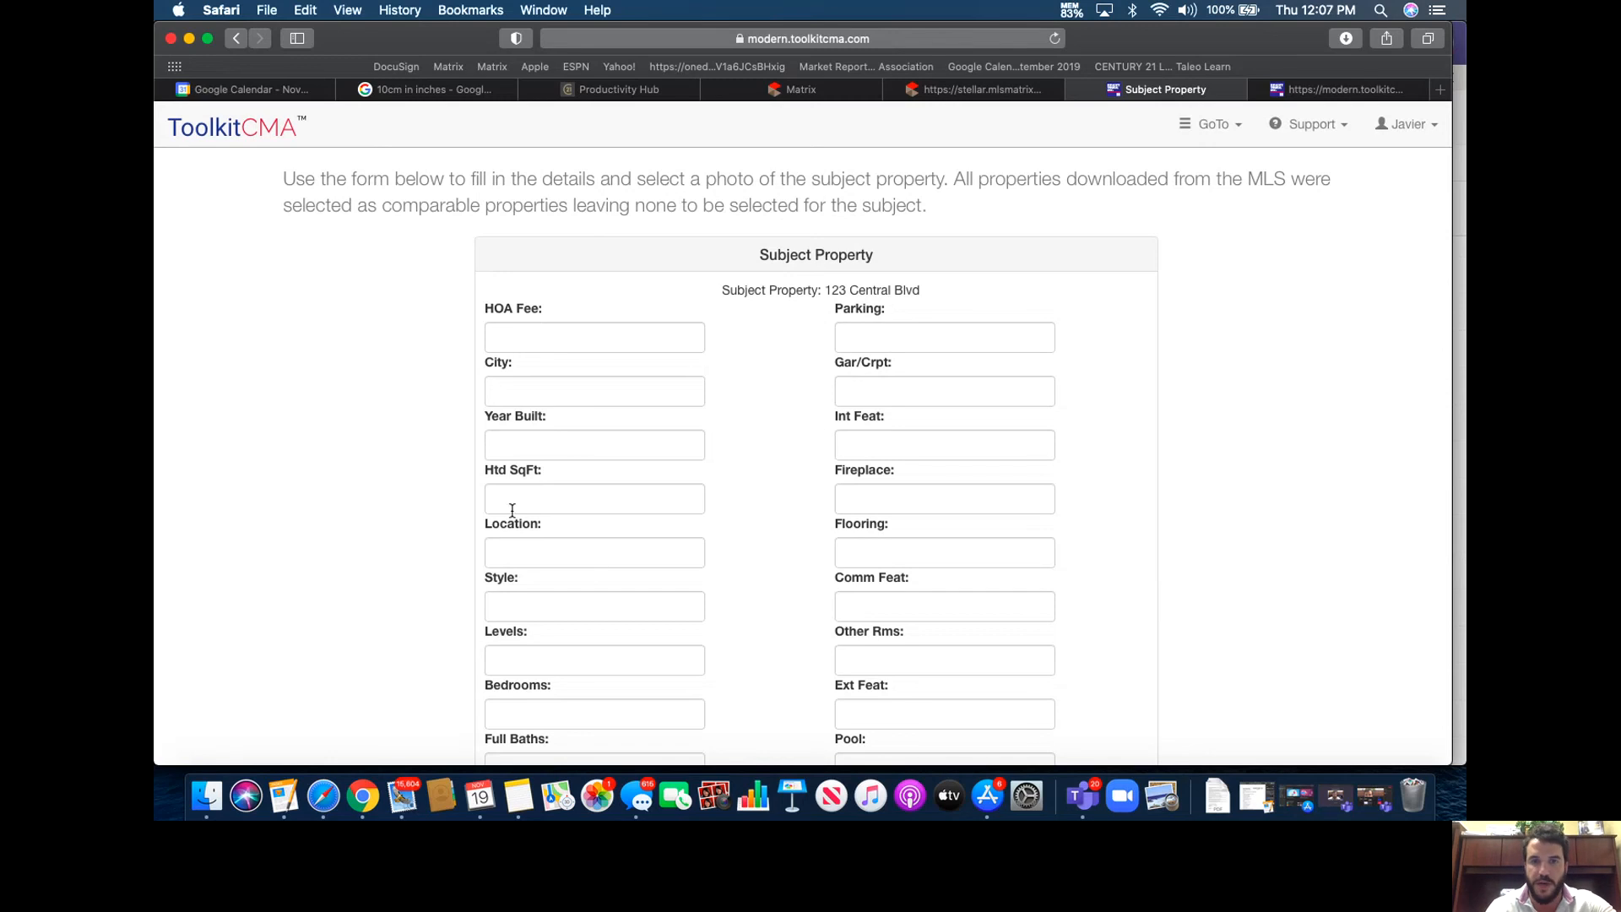
Look over the subject property form, leave its fields blank and continue without selecting a subject property photo
scroll(760, 446, "down", 9)
scroll(760, 445, "down", 5)
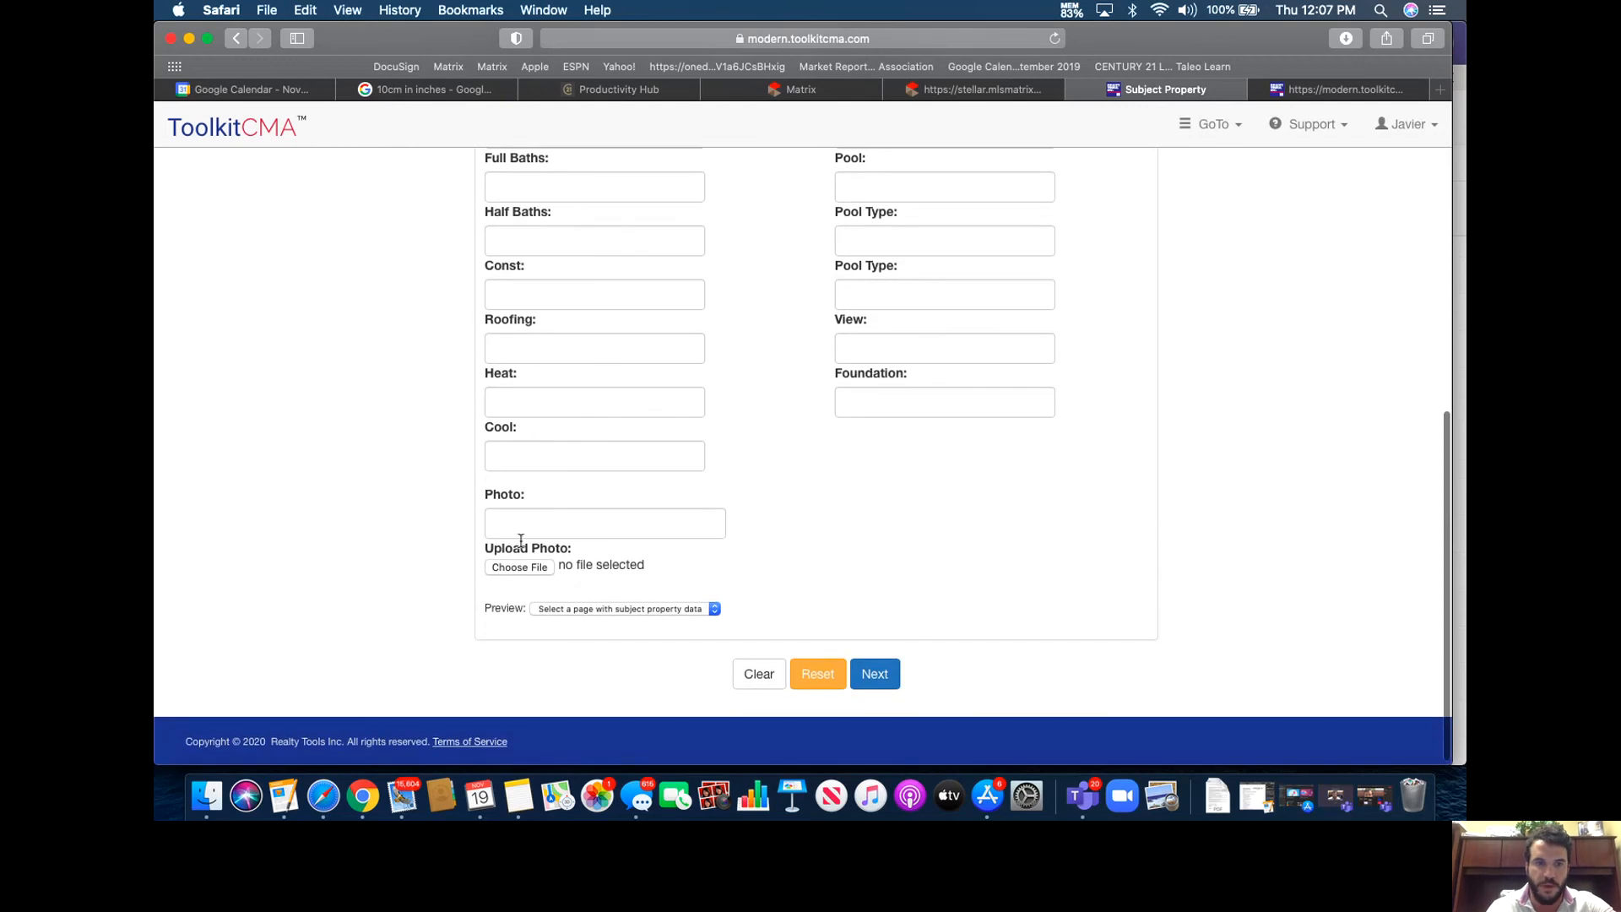
scroll(686, 301, "up", 14)
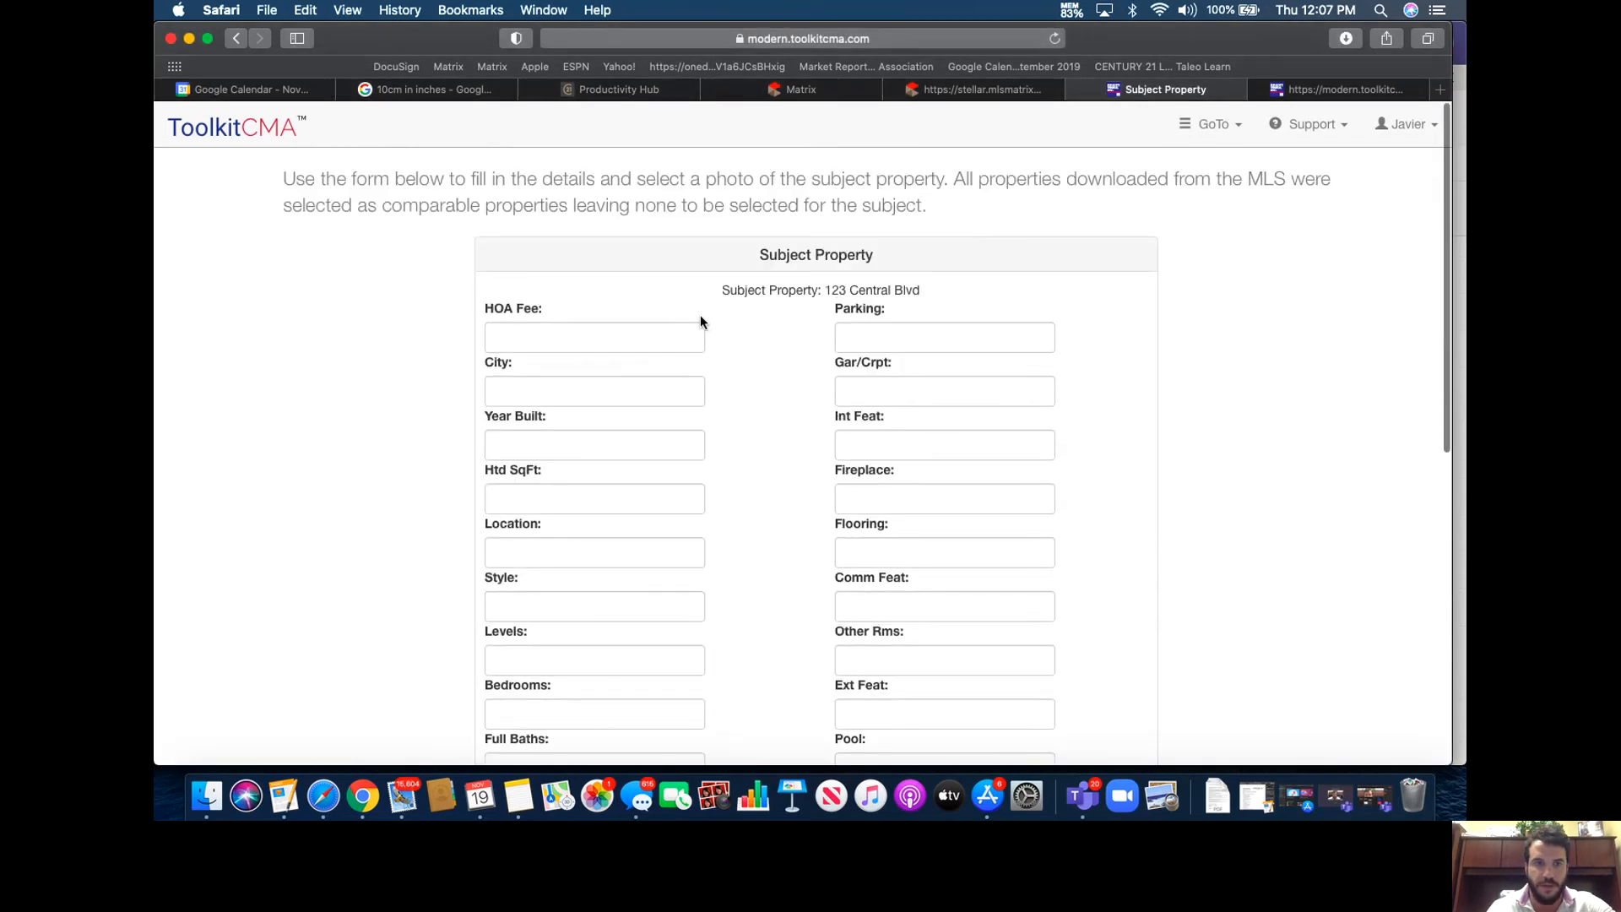
scroll(726, 380, "down", 4)
scroll(747, 425, "down", 10)
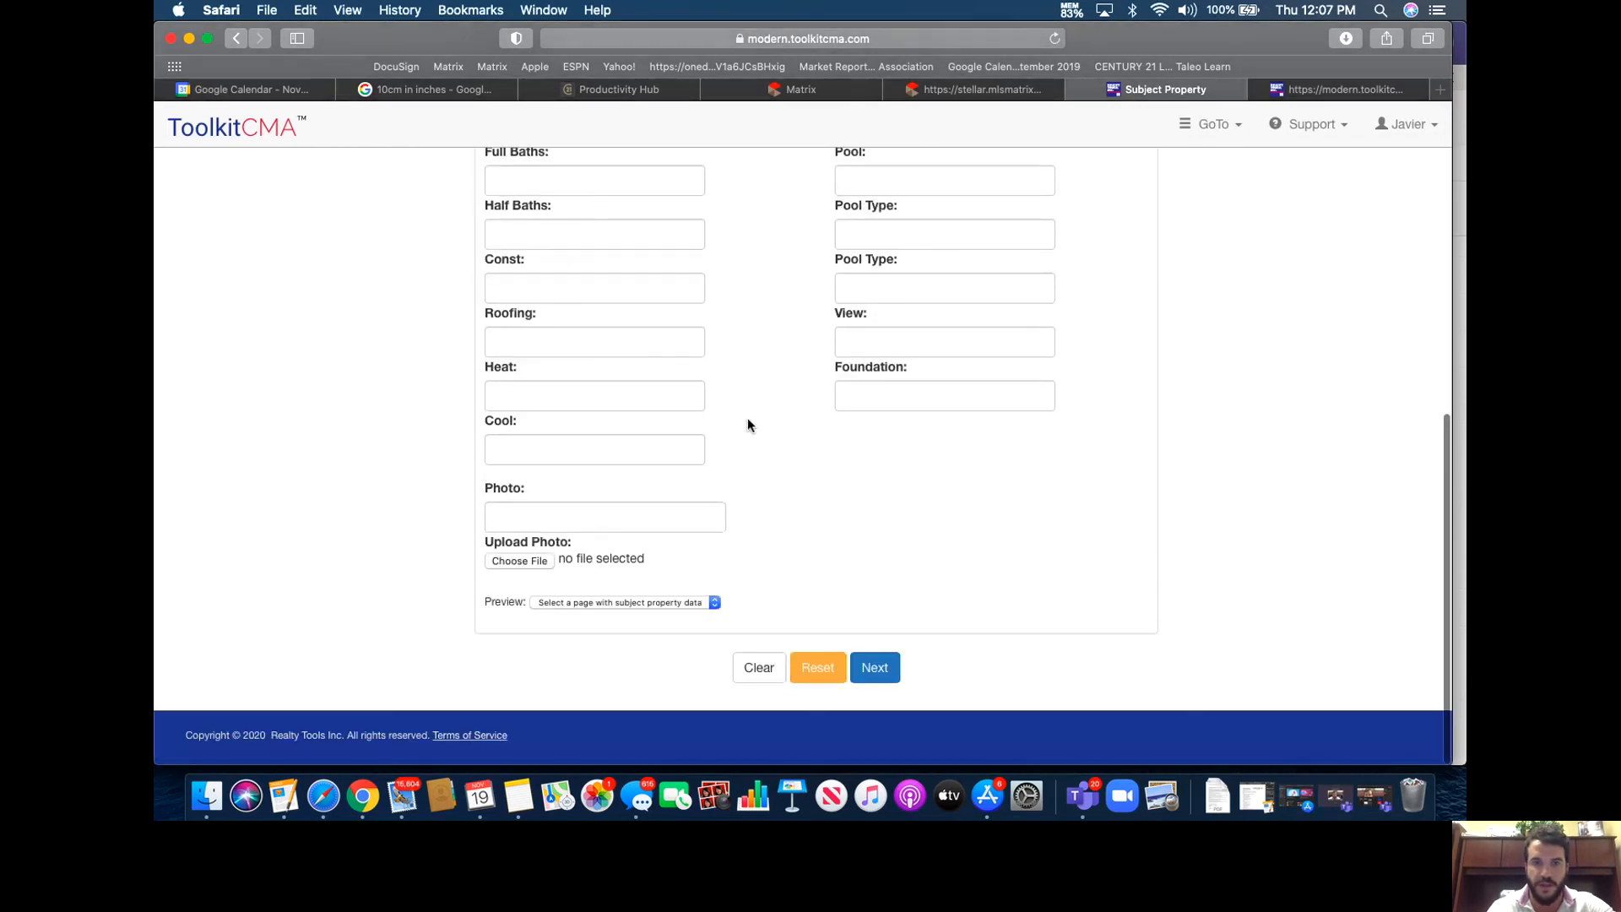
left_click(874, 666)
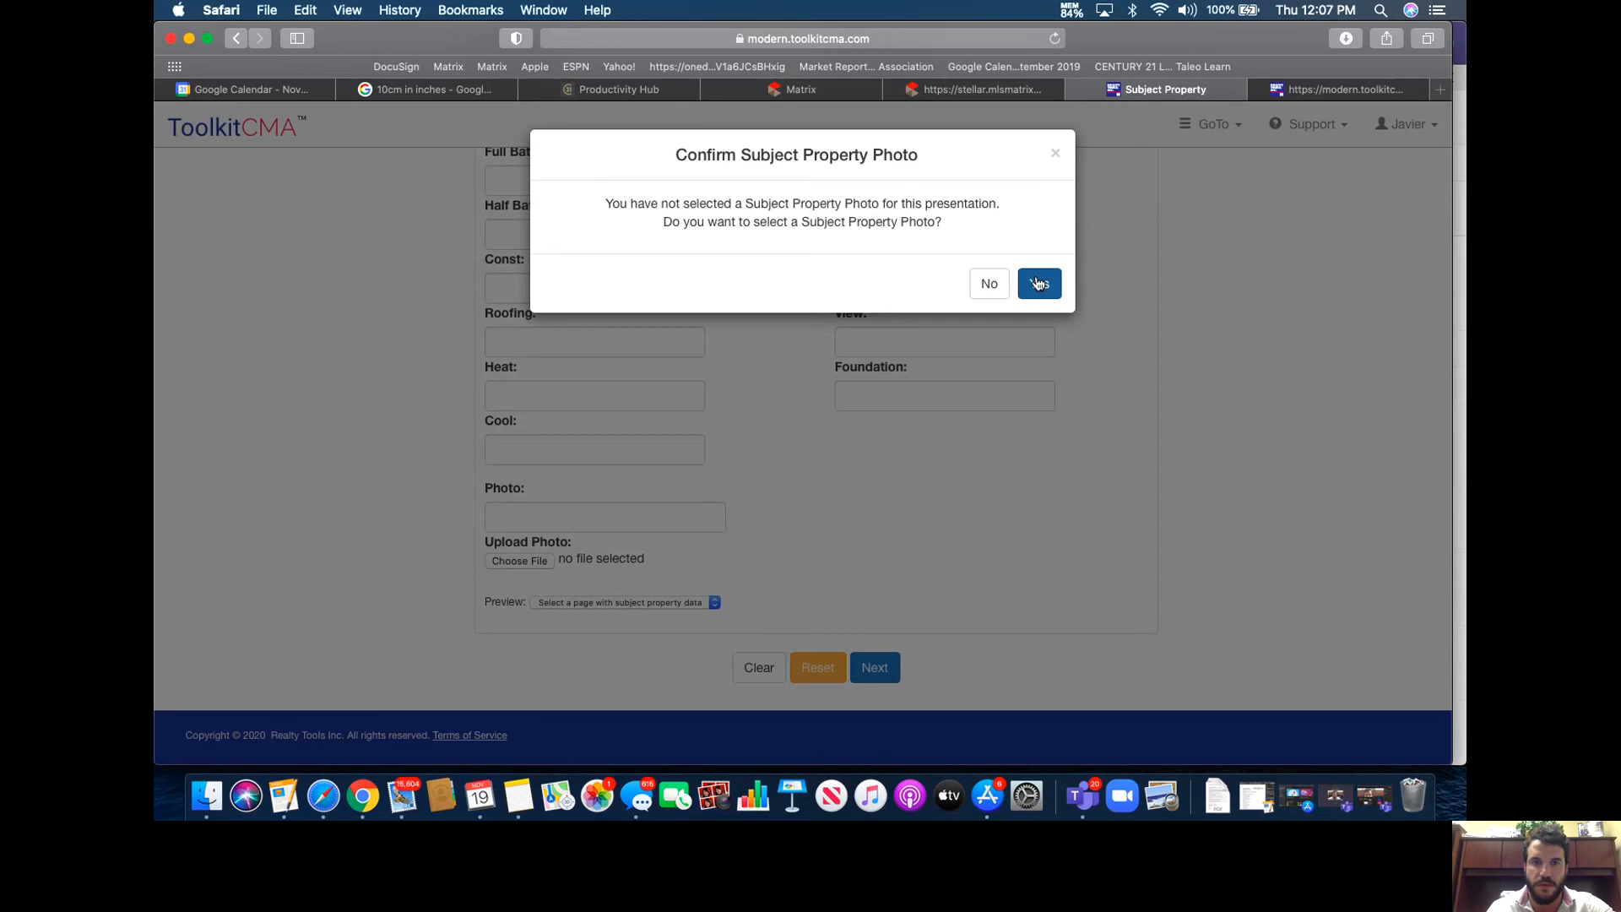
left_click(999, 282)
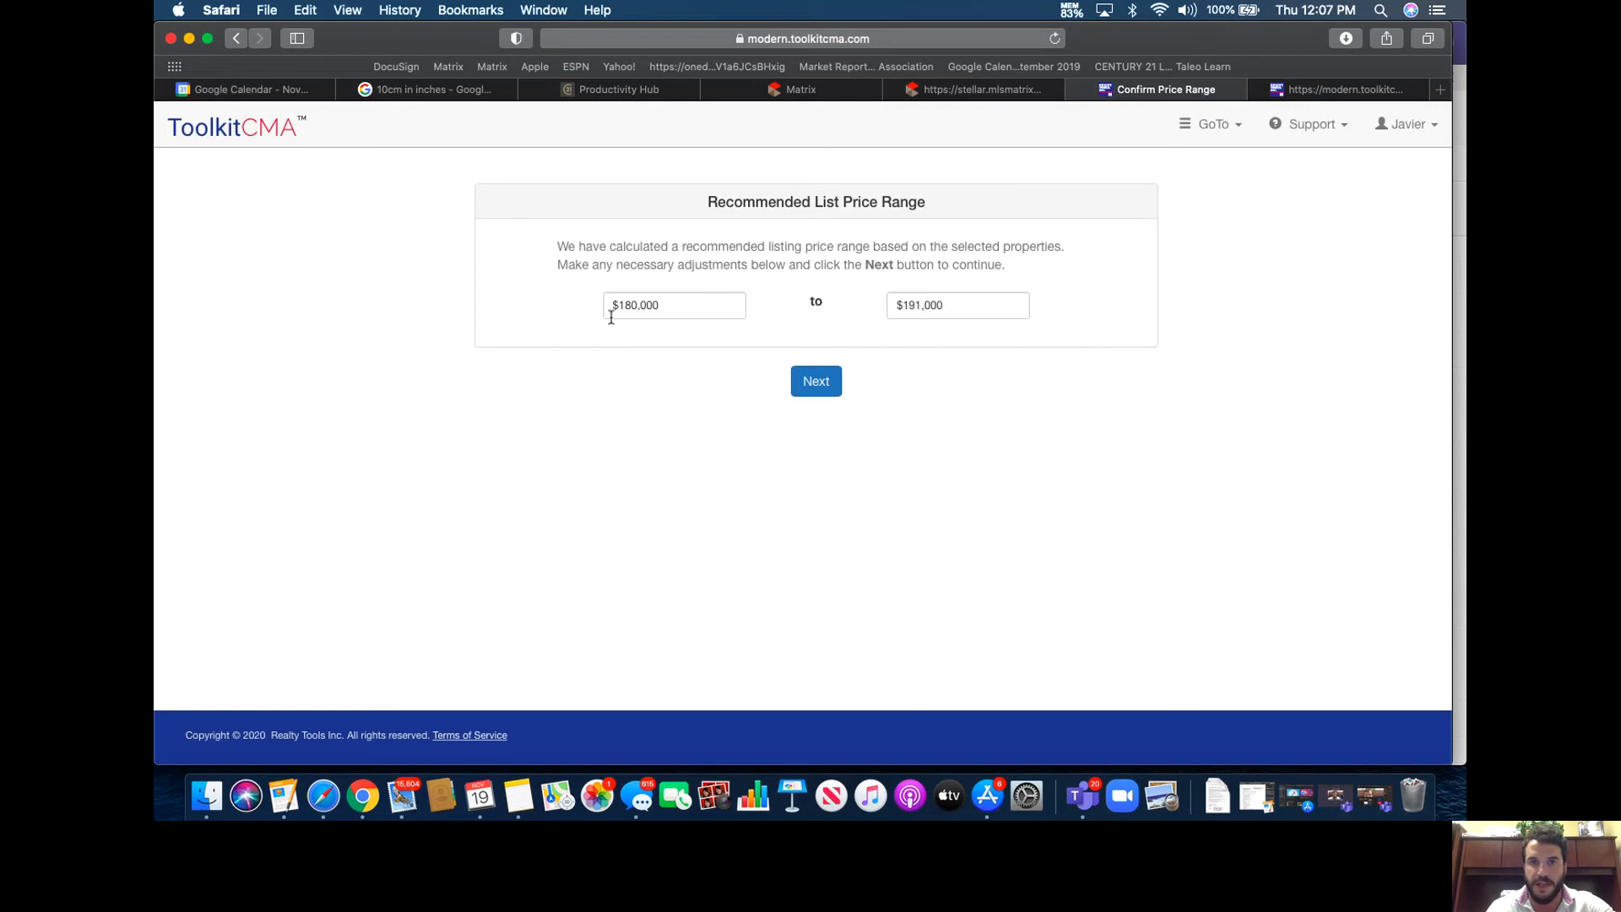
Set the lower end of the recommended list price range to $185,000 and continue to the pricing strategy
left_click(675, 304)
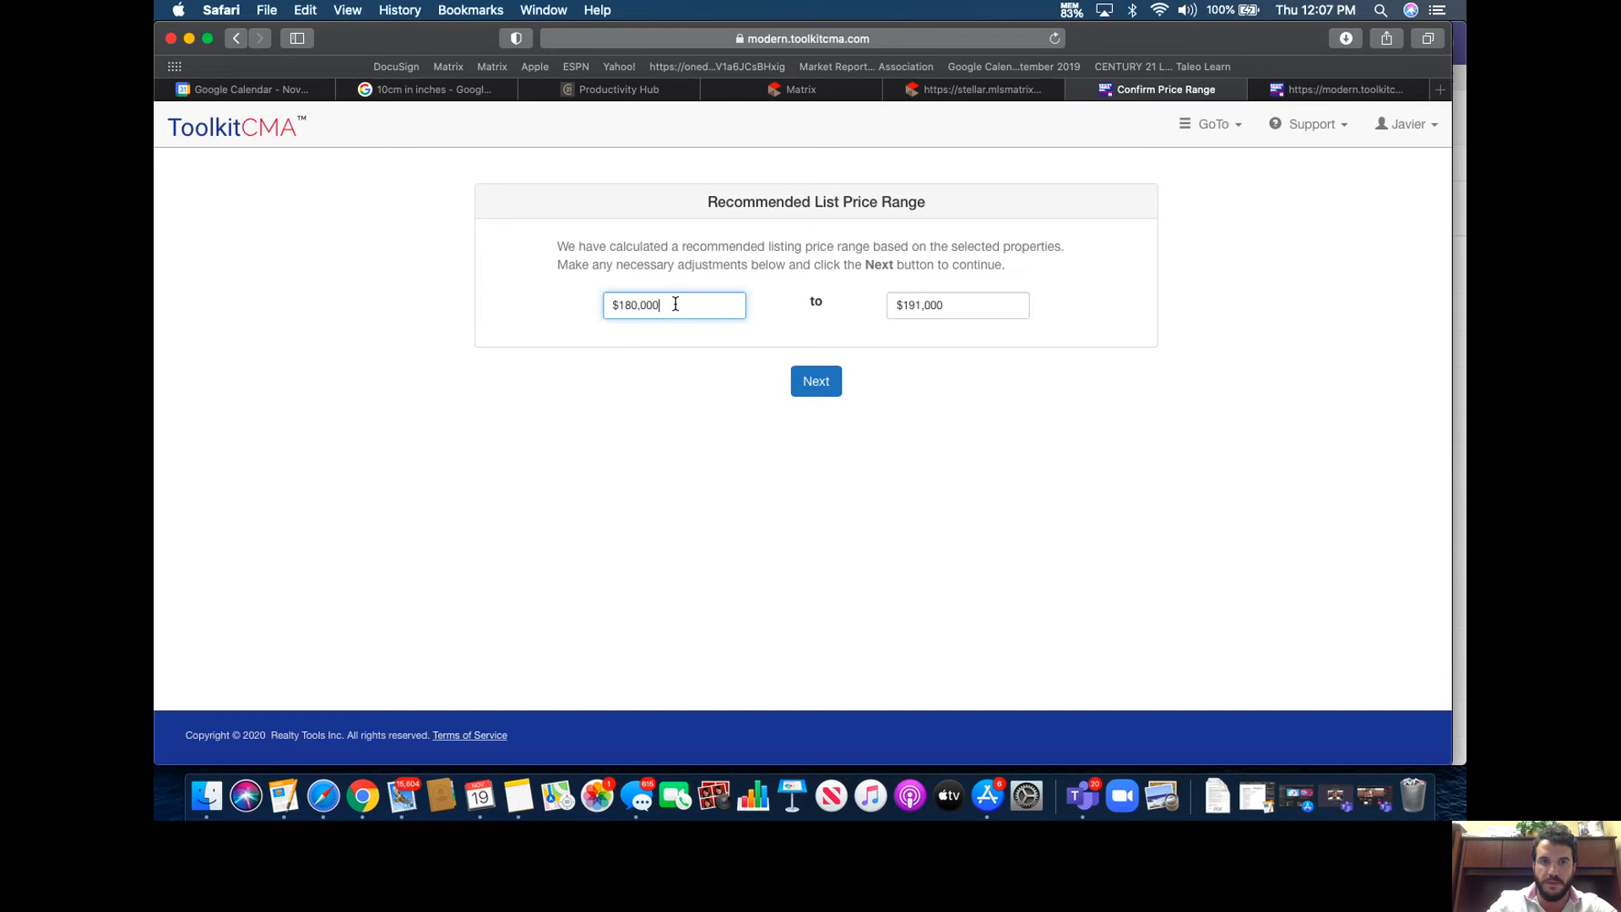
left_click(729, 406)
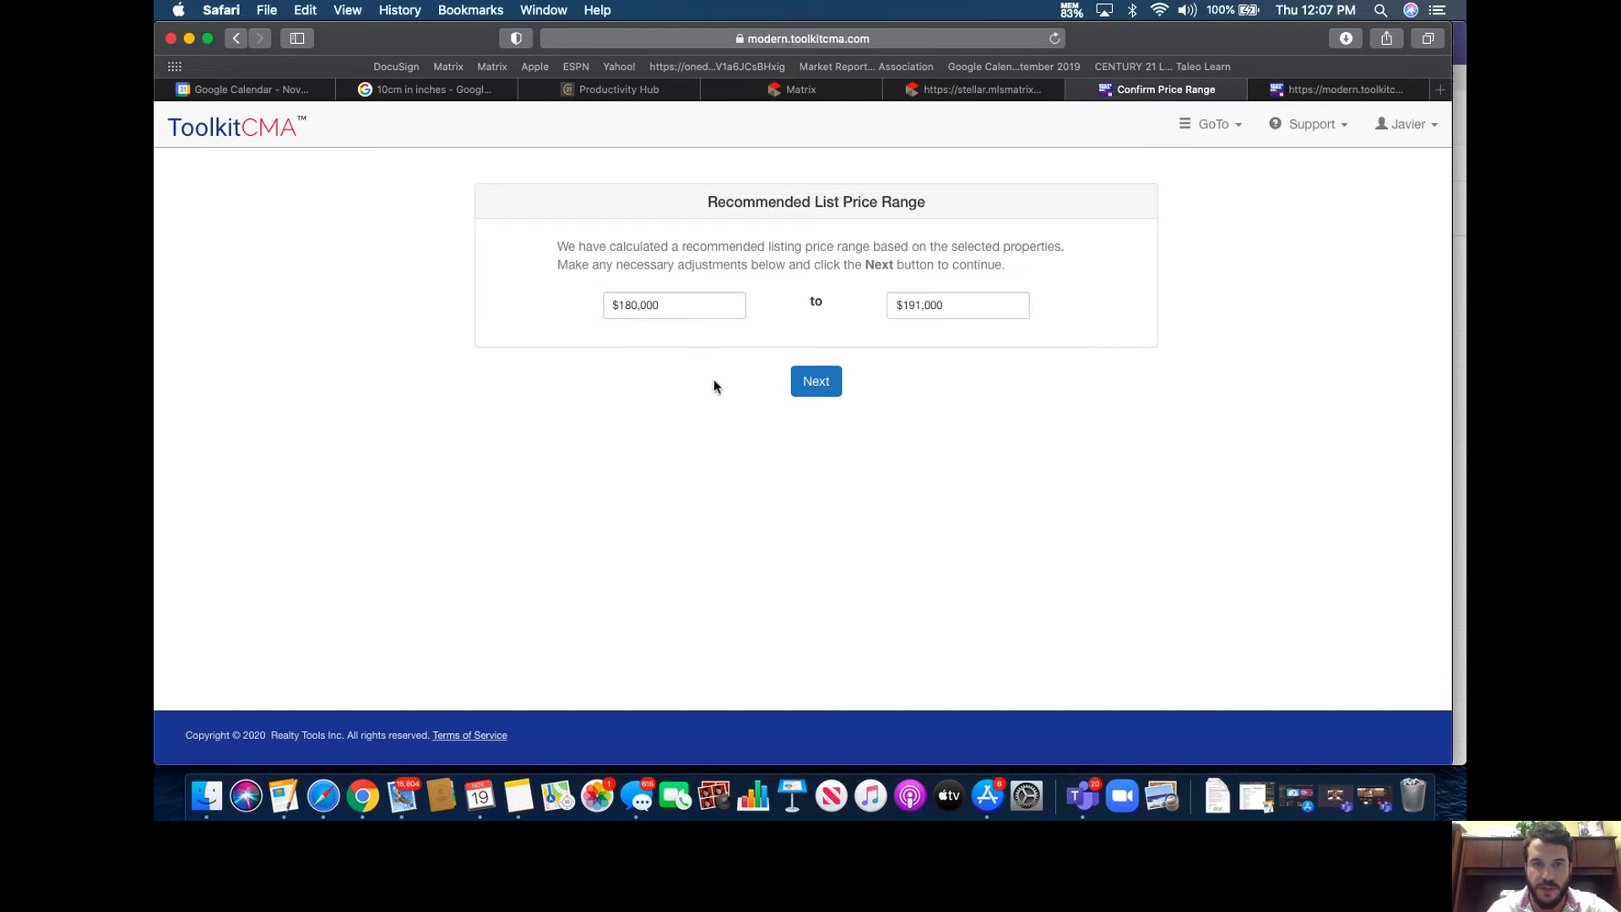
left_click(635, 304)
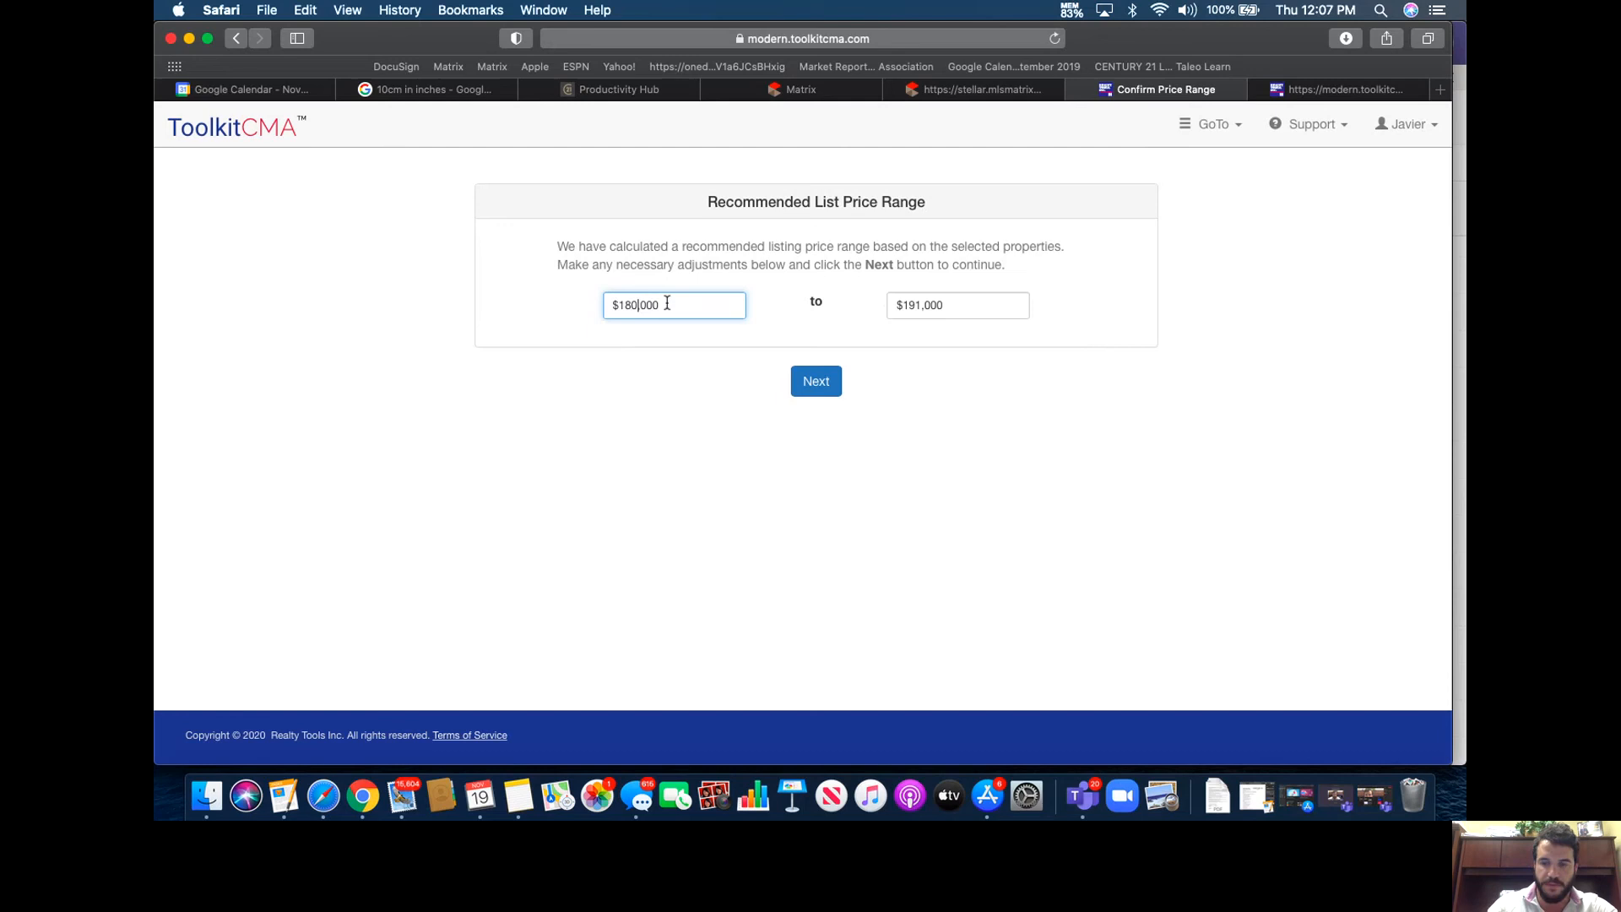
left_click(660, 410)
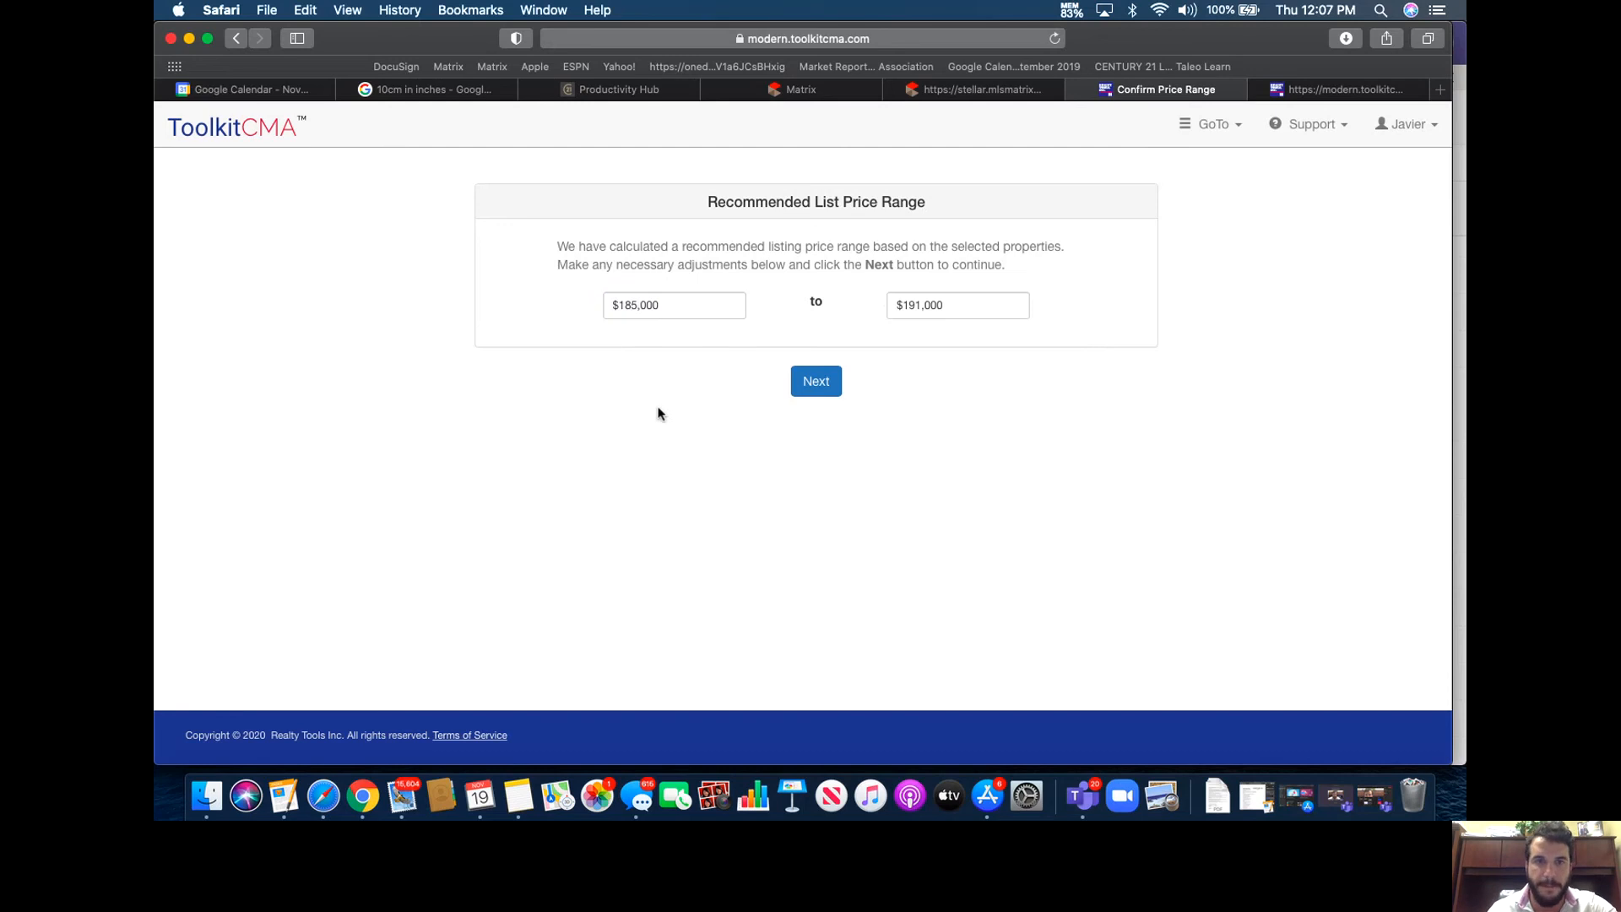
left_click(824, 379)
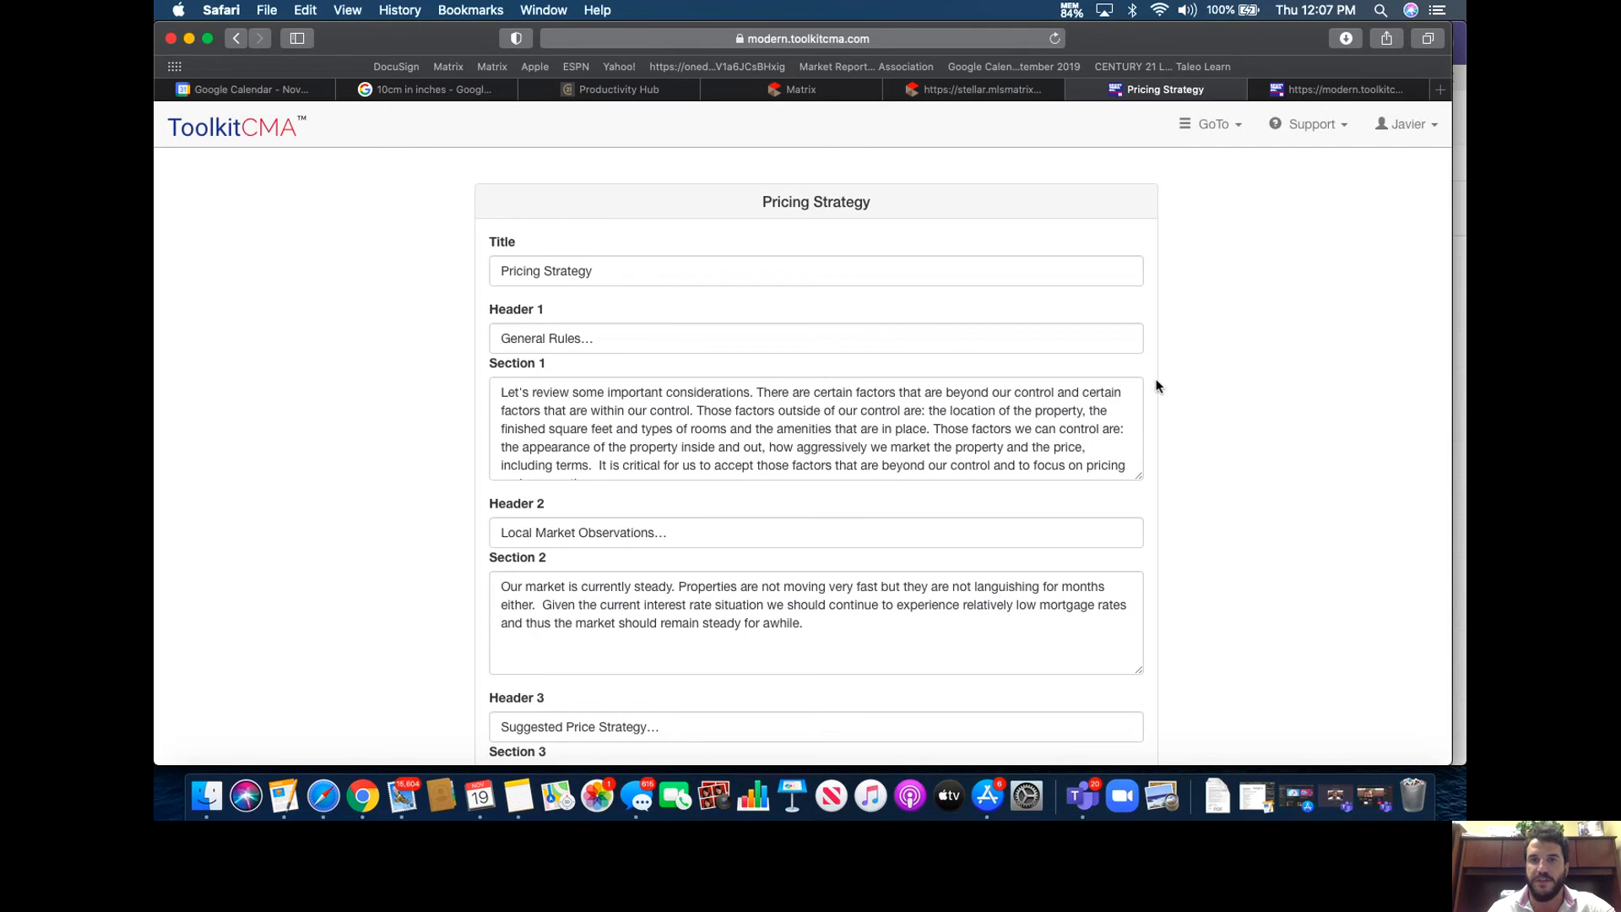
Review the pricing strategy text and replace the first price placeholder in Section 3, Suggested Price Strategy, with $185,000
scroll(1154, 382, "down", 3)
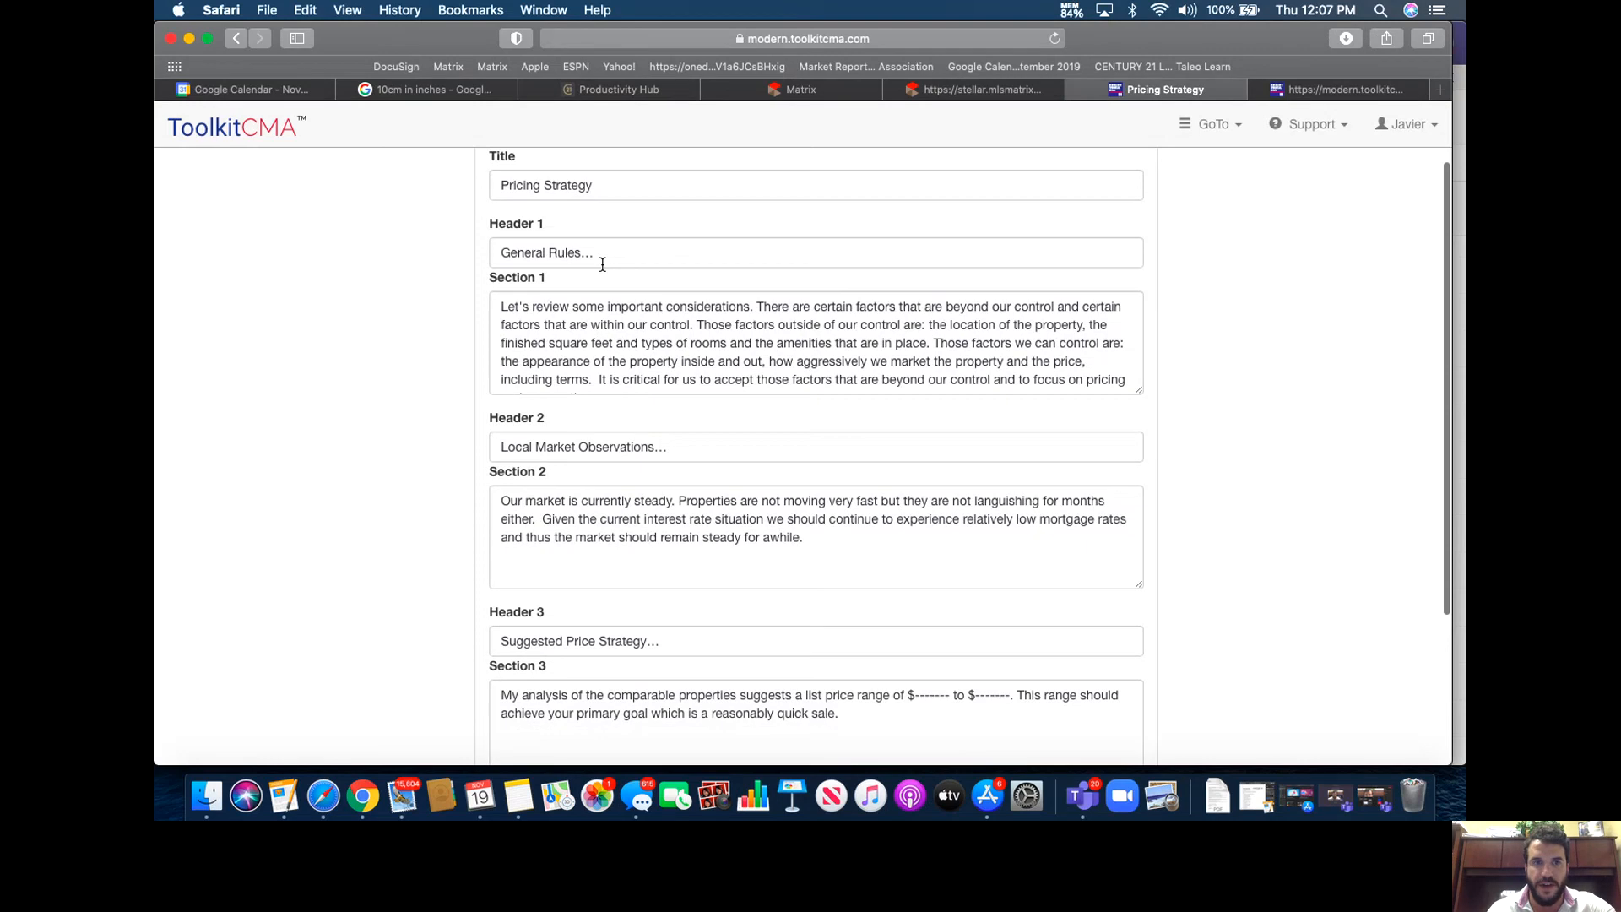
scroll(601, 358, "down", 1)
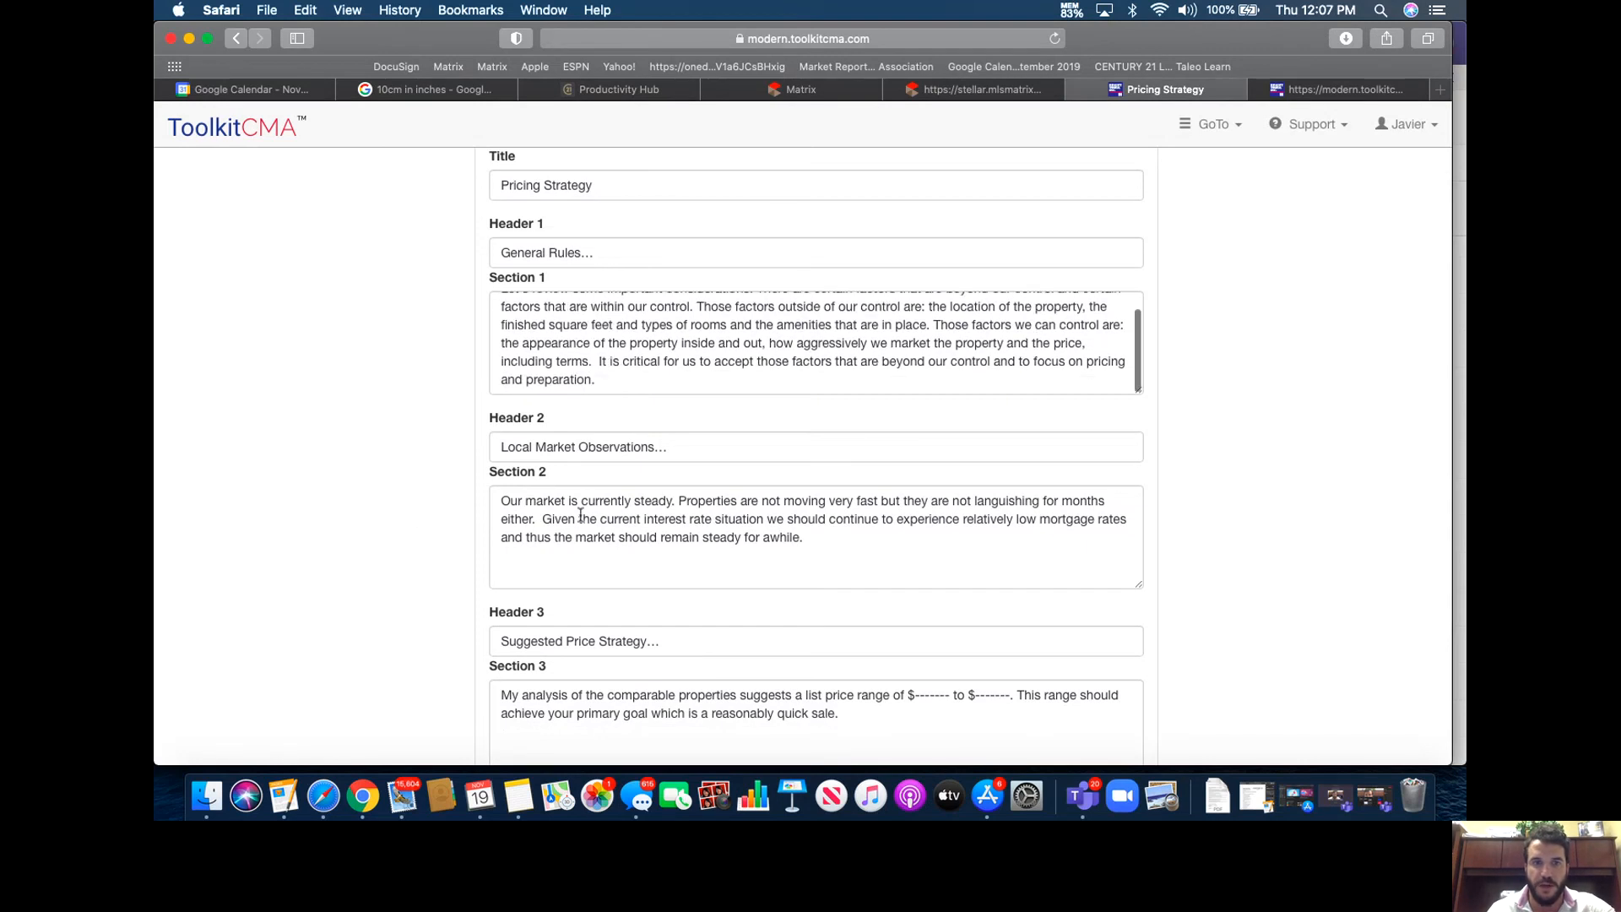
scroll(425, 650, "down", 2)
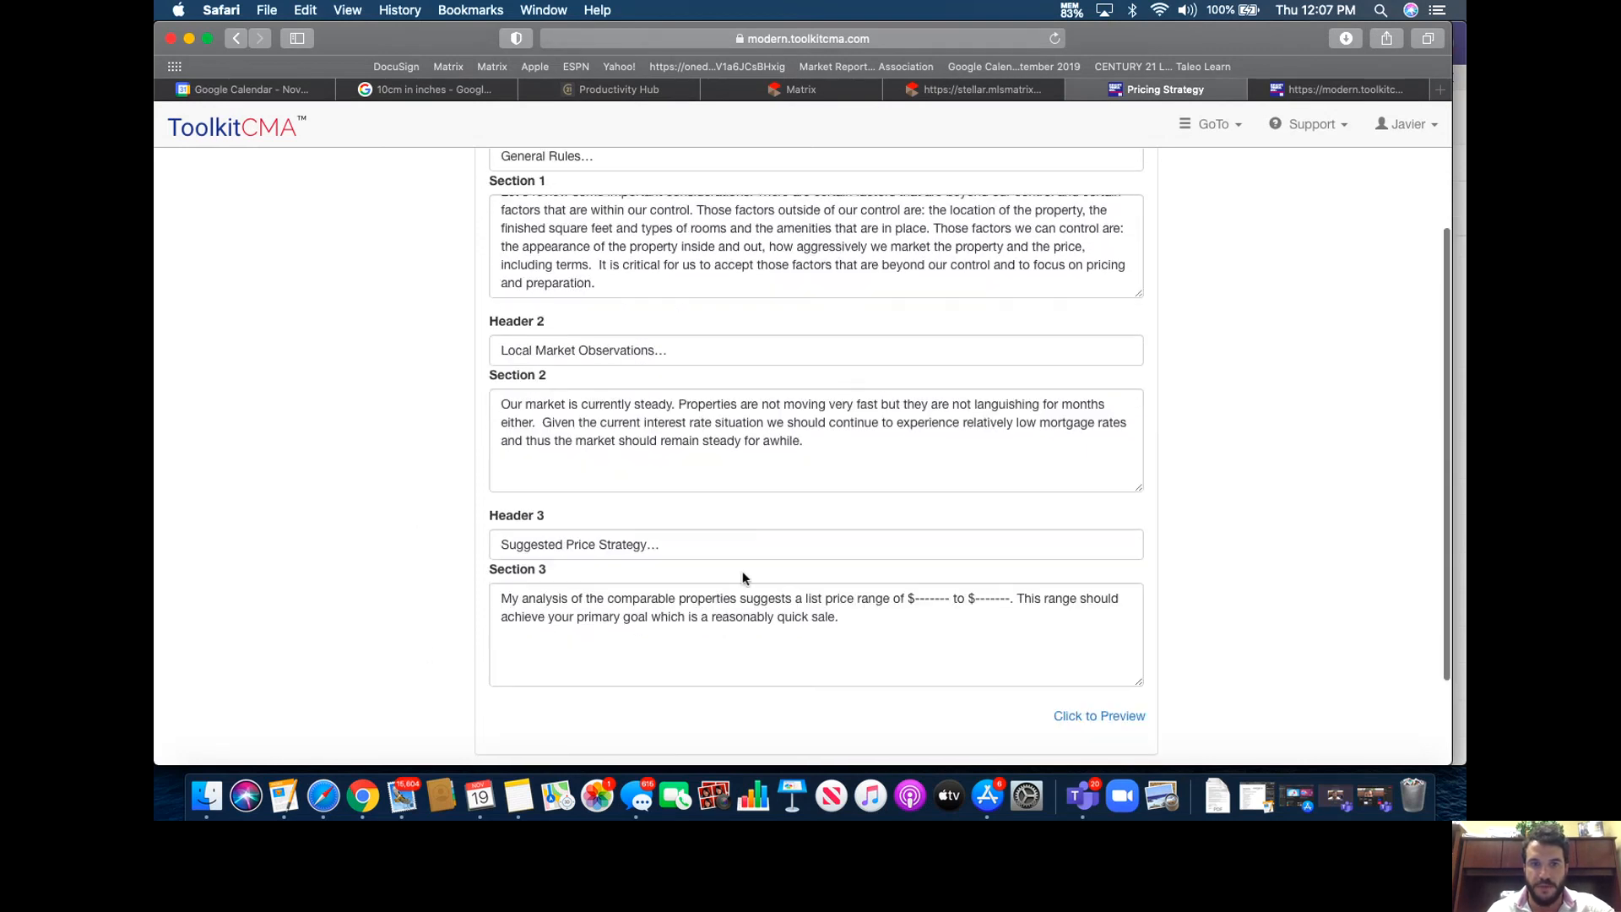
left_click(951, 597)
key("BackSpace")
key("BackSpace")
key("BackSpace")
key("BackSpace")
key("BackSpace")
key("BackSpace")
key("BackSpace")
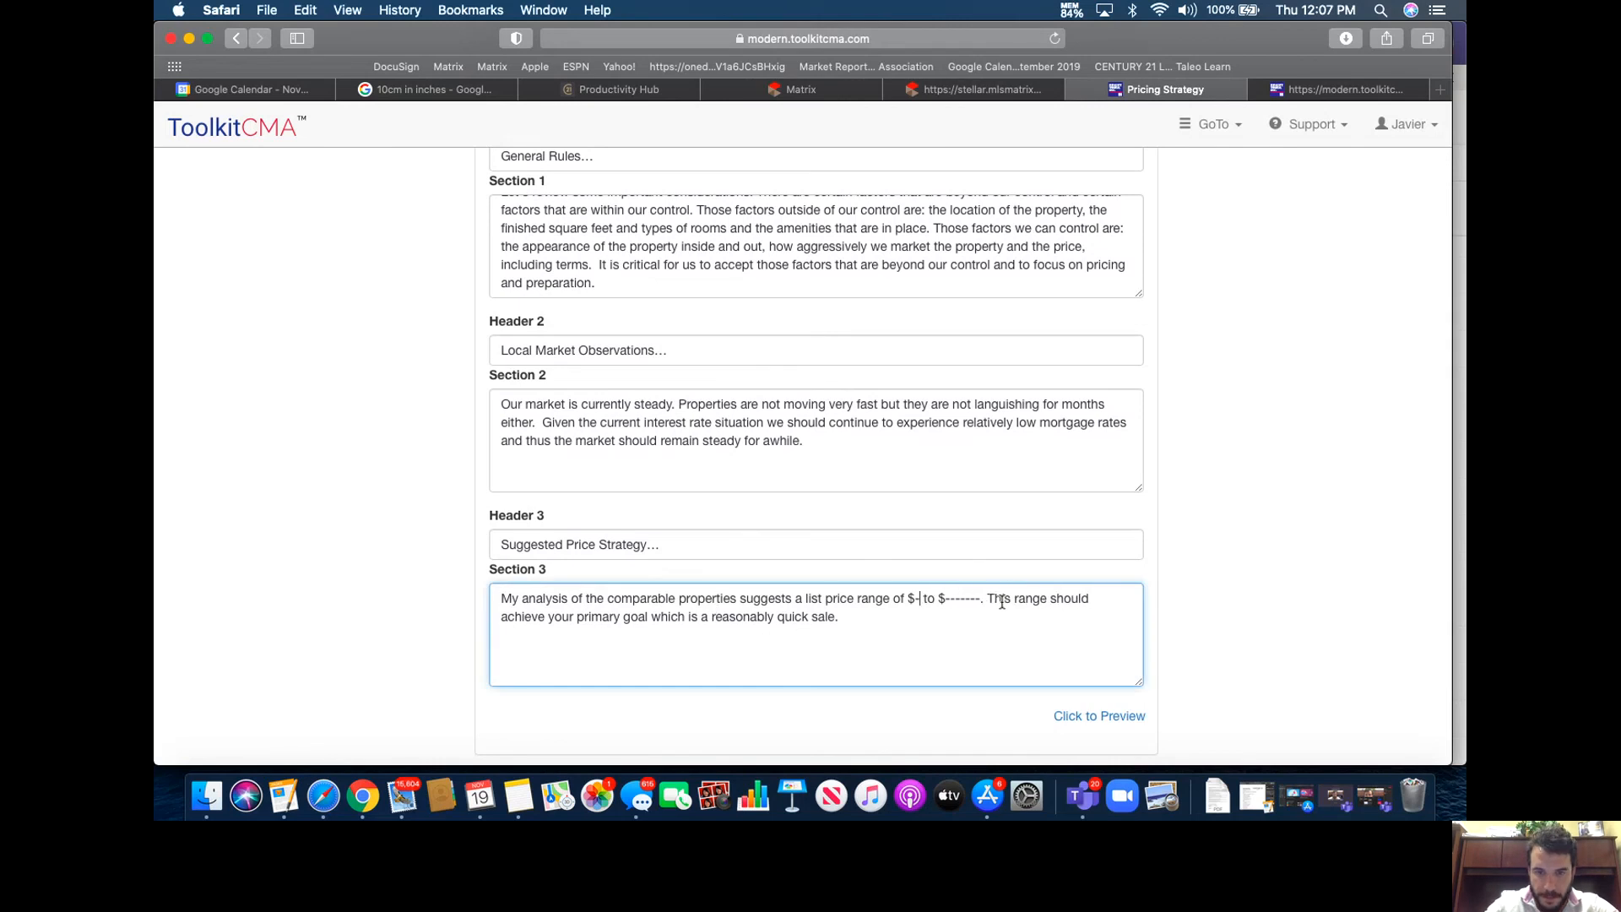
type("185")
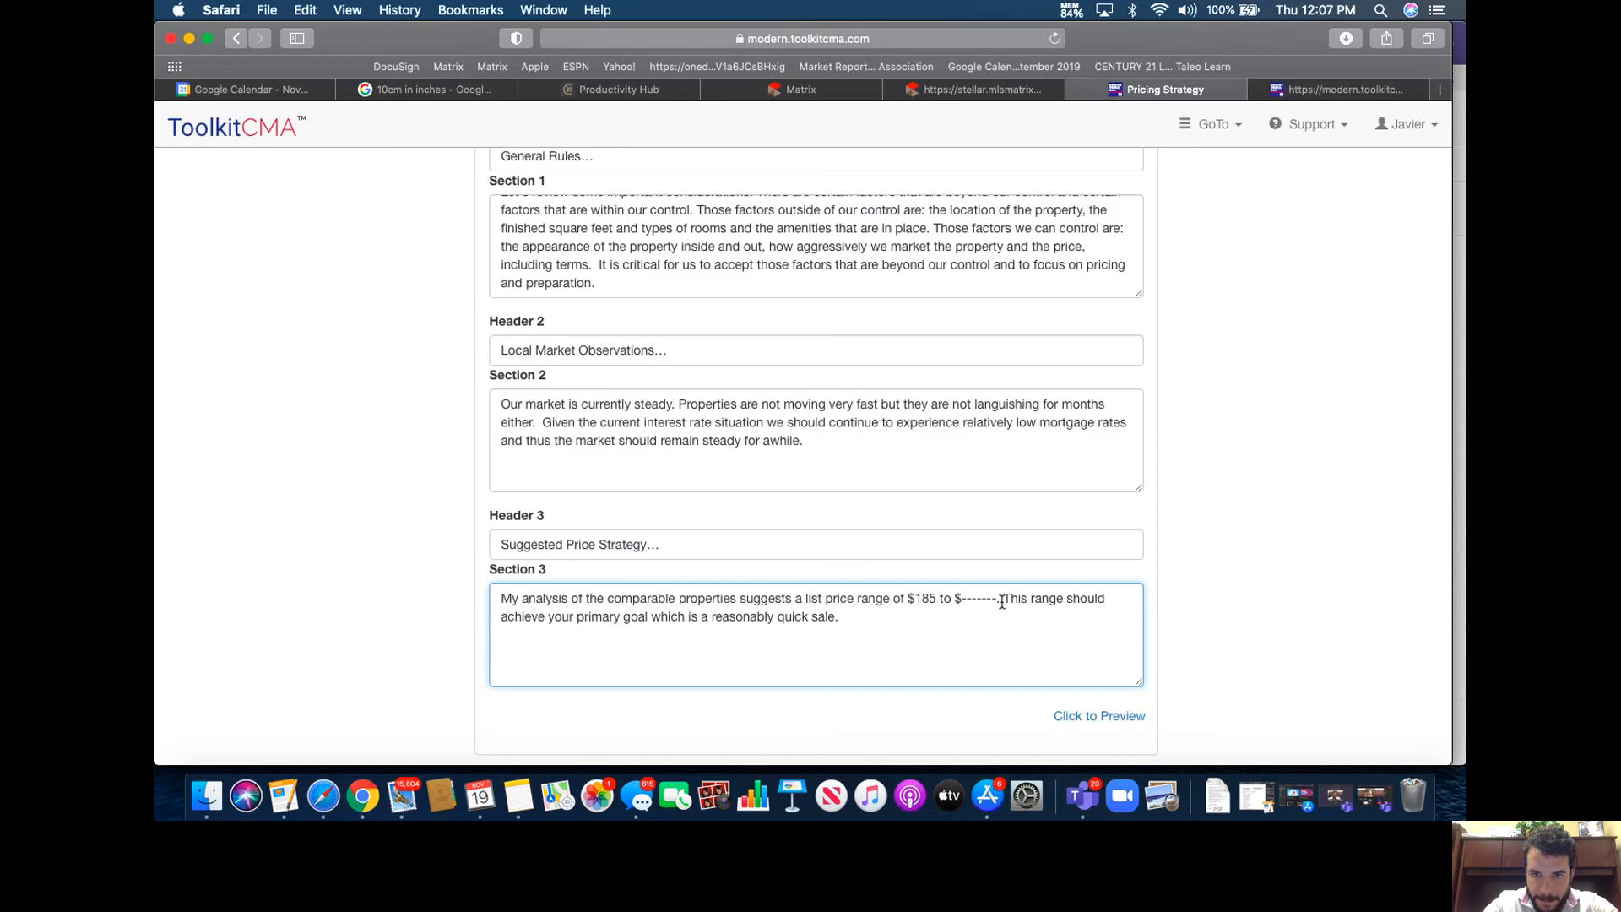
type(",000")
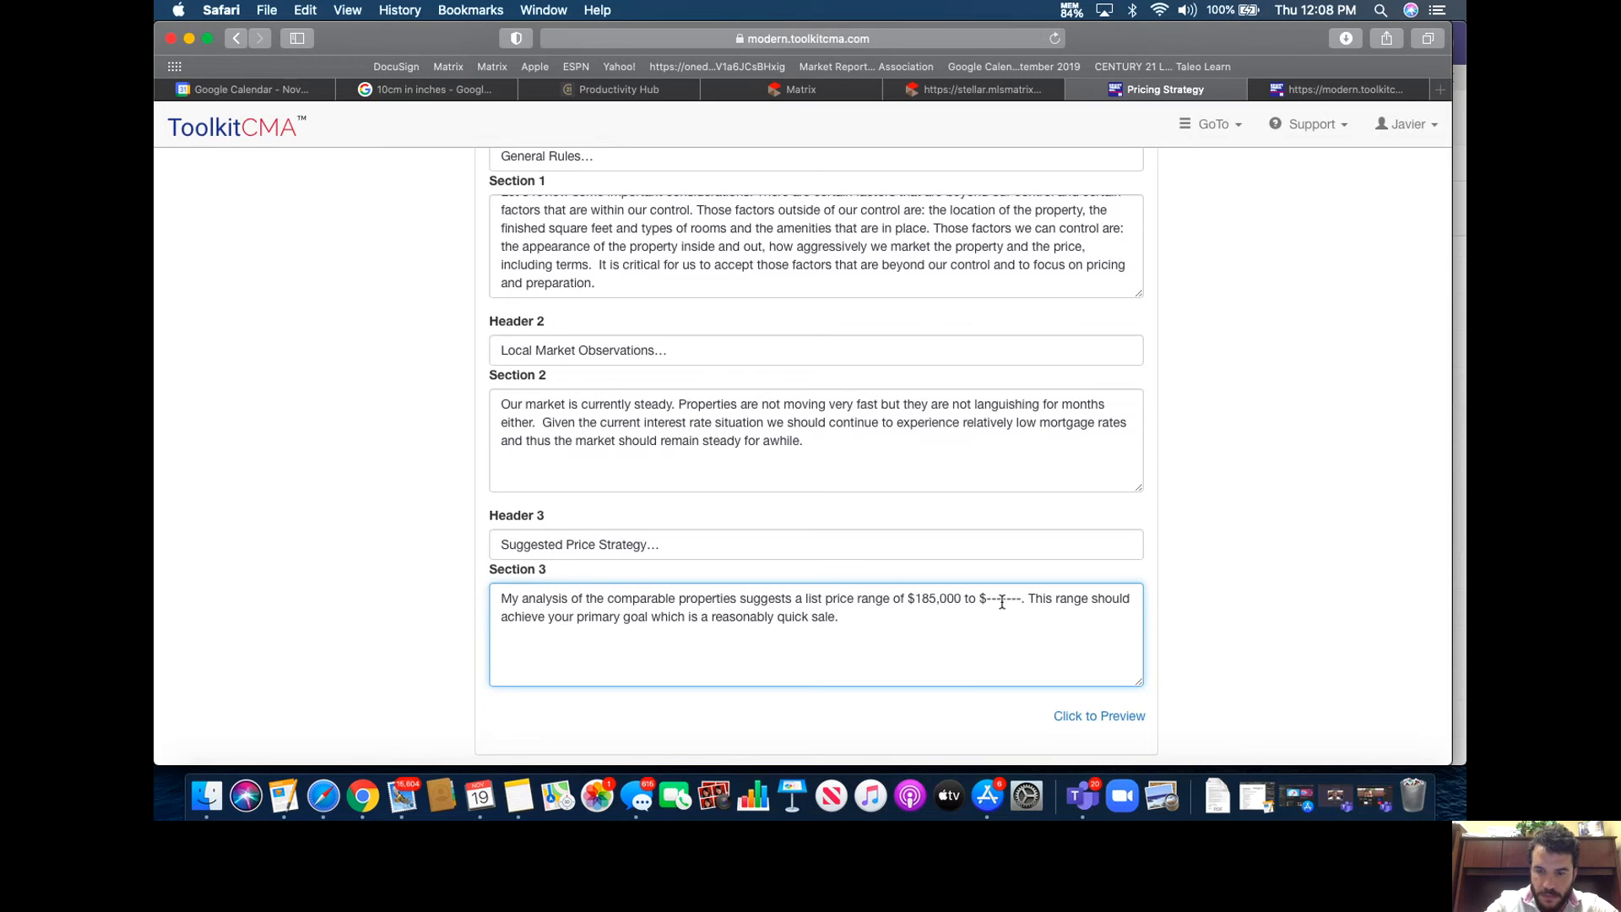
Make the first Section 3 price read $185,000.00, replace the second price placeholder with 190,000 and continue past the pricing strategy
type(".00")
key("BackSpace")
key("BackSpace")
key("BackSpace")
key("BackSpace")
key("BackSpace")
key("BackSpace")
key("BackSpace")
type("190,000")
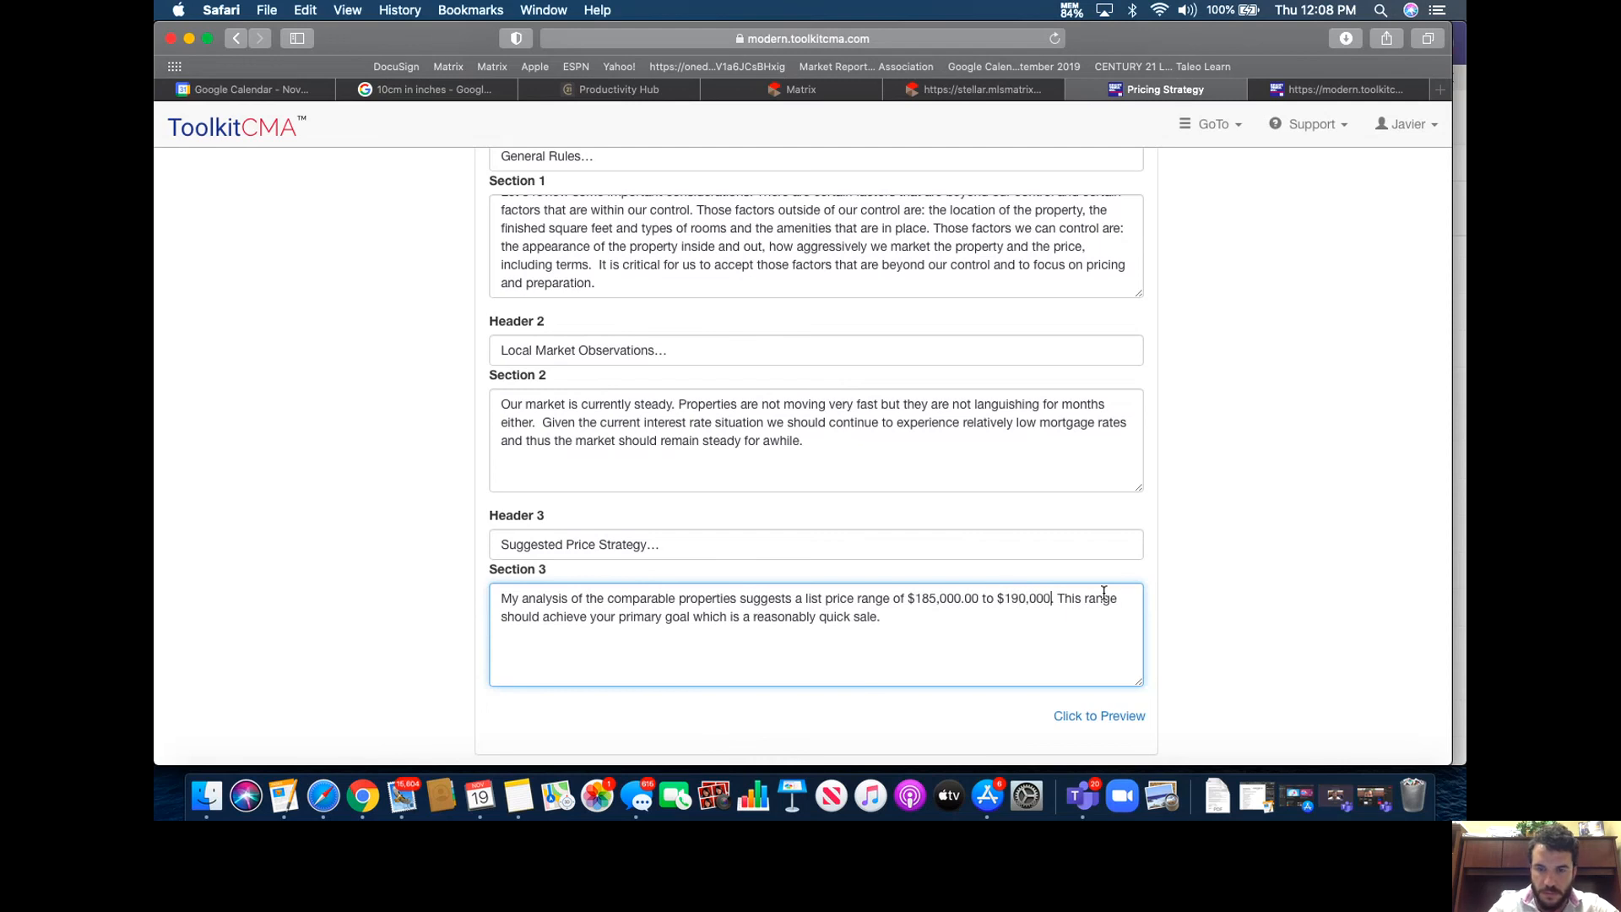
left_click(1184, 601)
scroll(1188, 606, "down", 3)
left_click(971, 667)
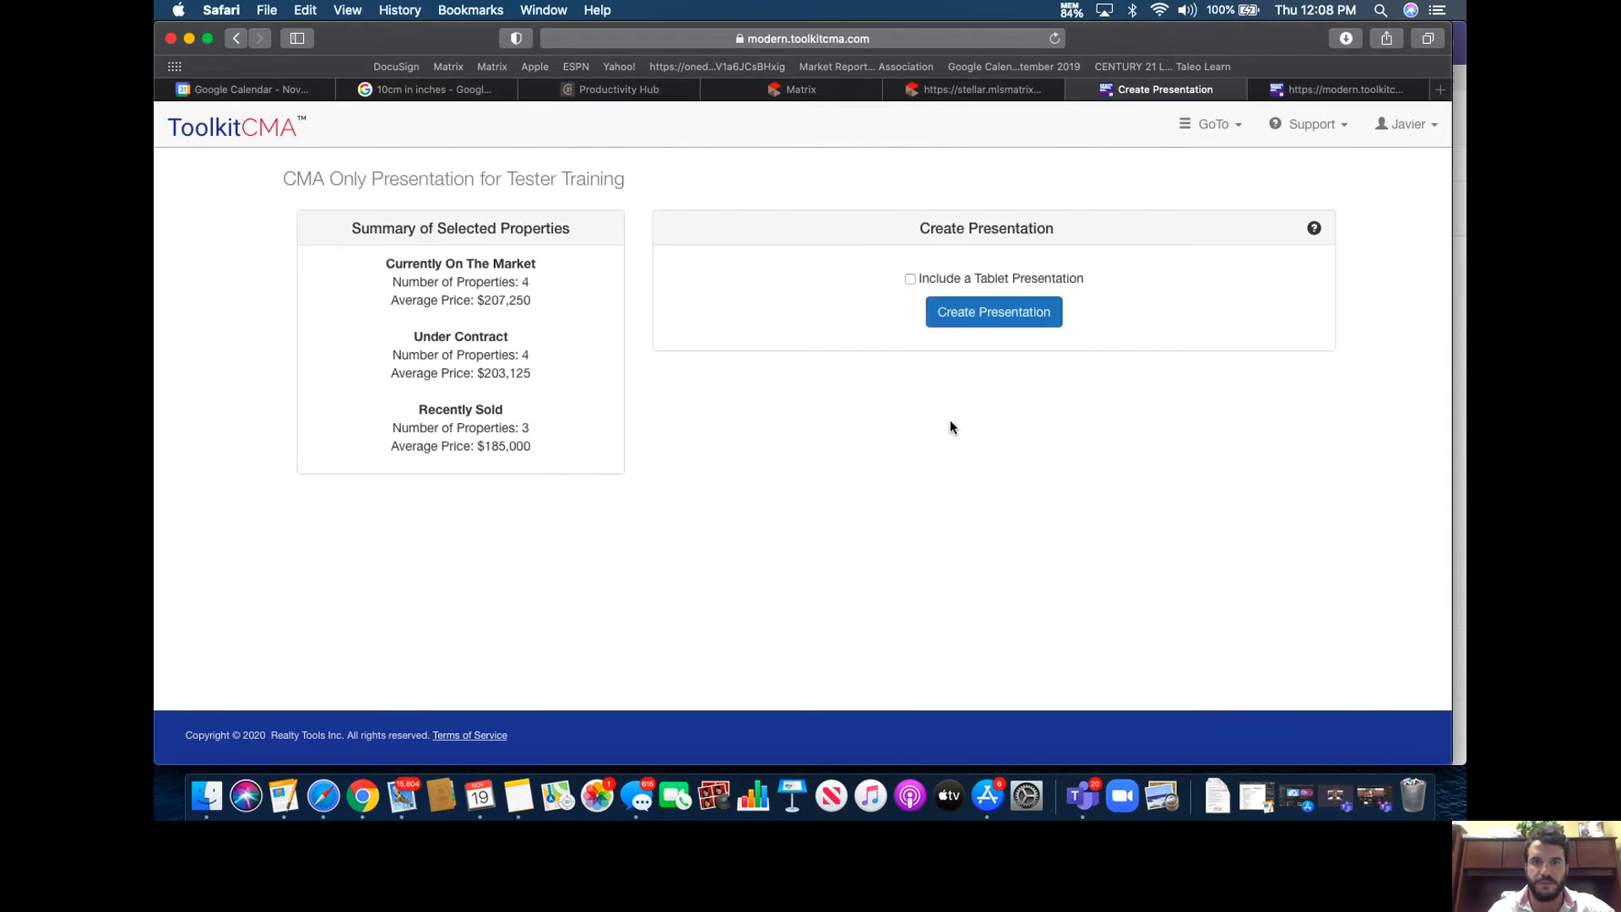
Create the presentation without a tablet version, save it under the suggested name and look over its summary
left_click(984, 317)
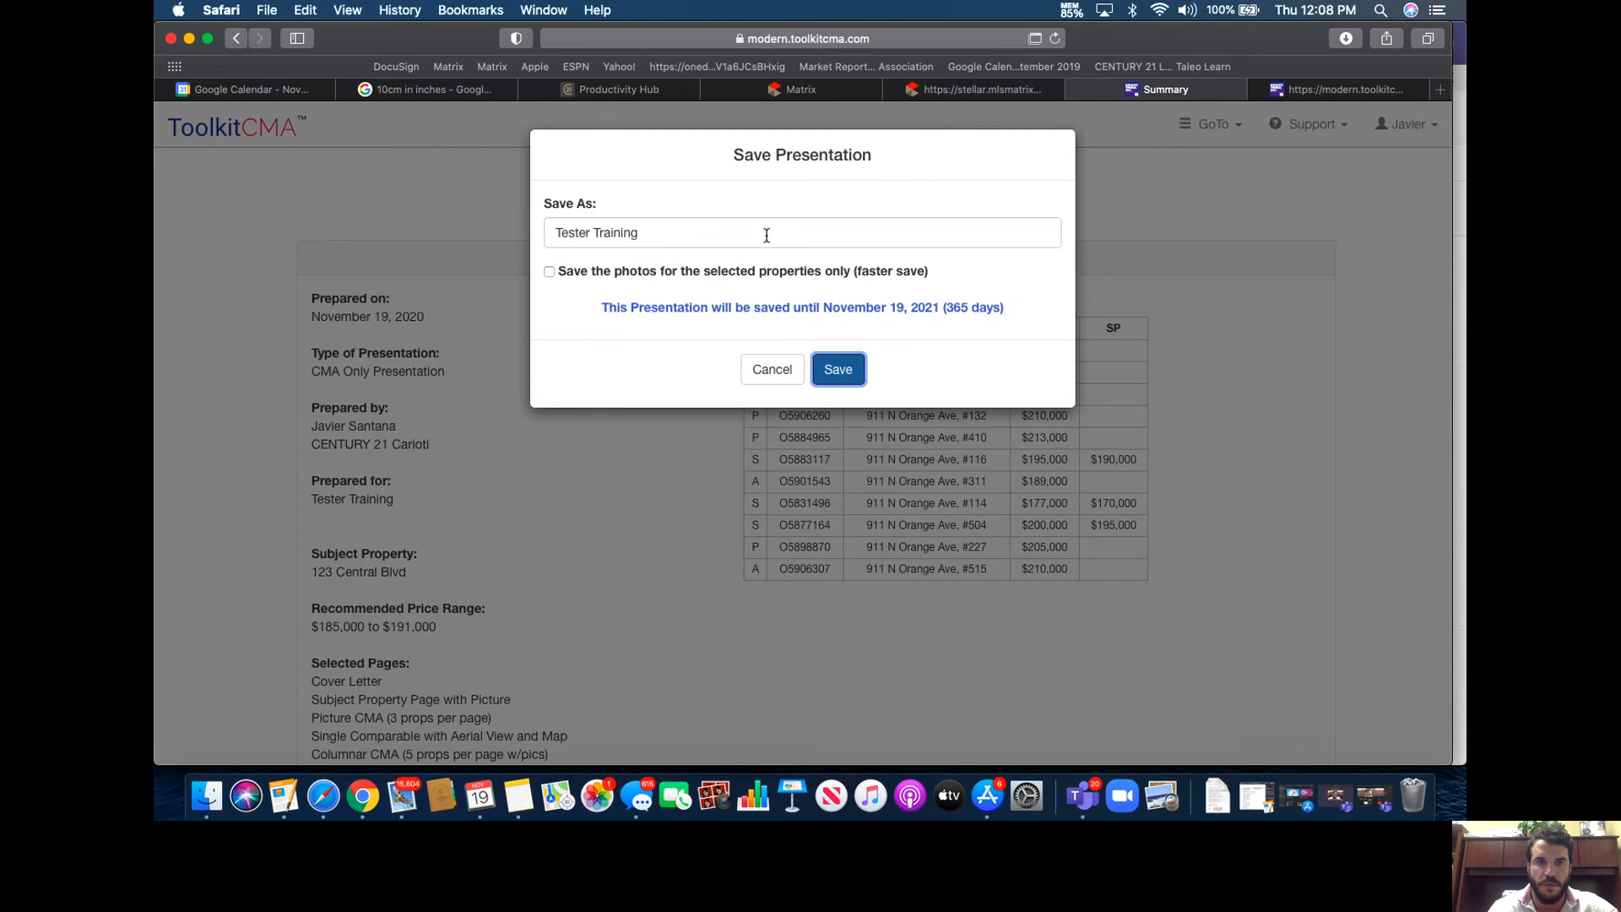
left_click(851, 368)
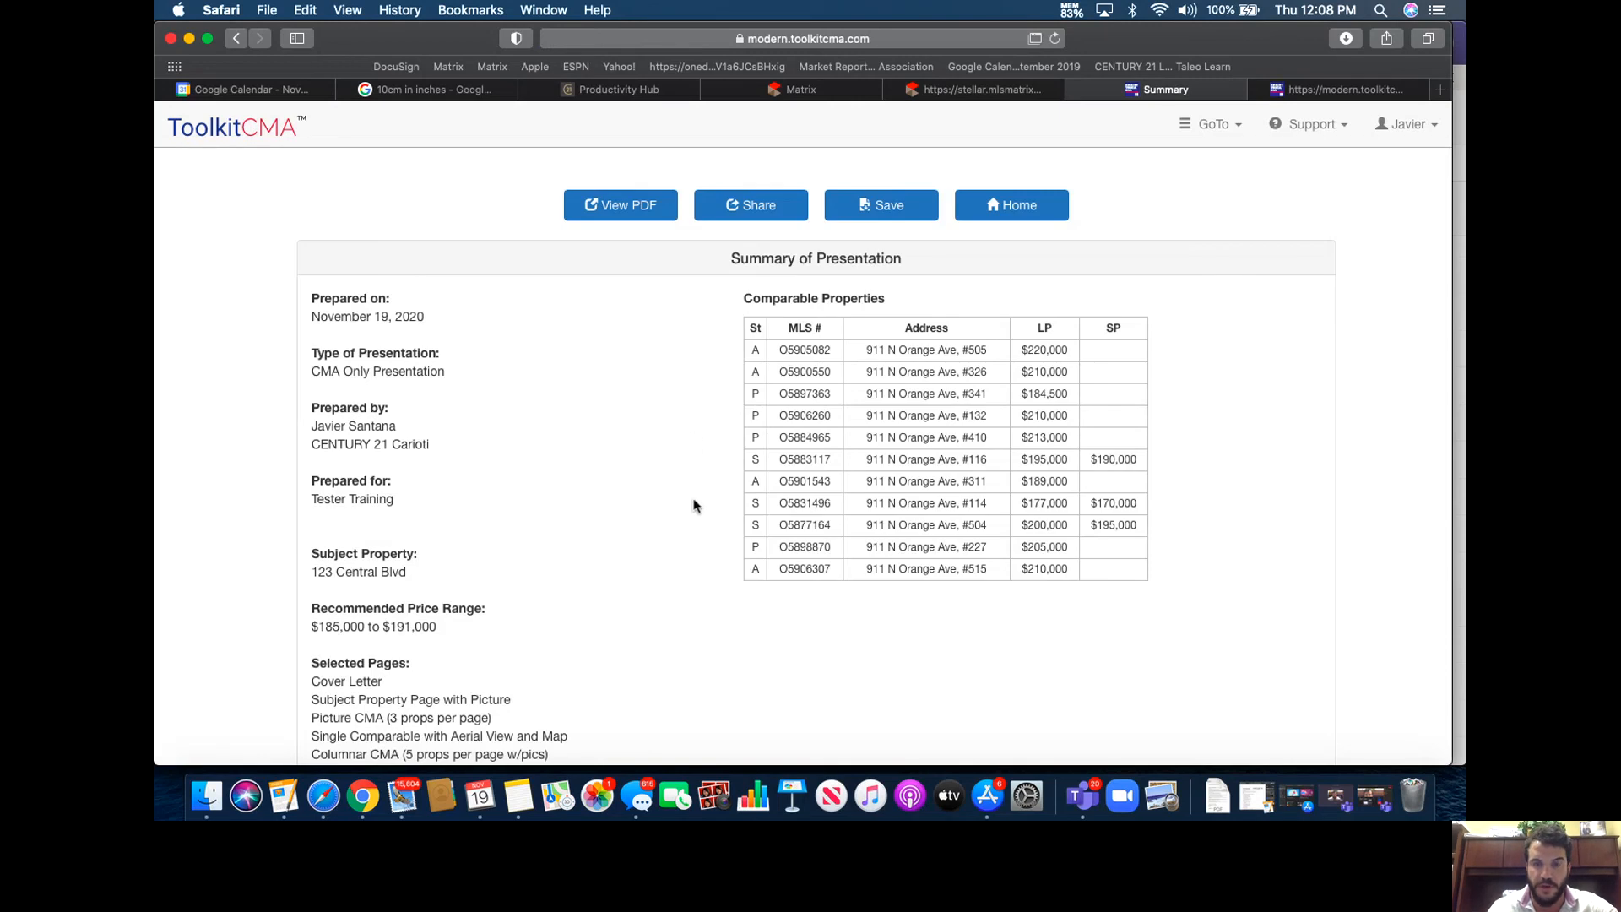
scroll(693, 505, "down", 2)
scroll(692, 505, "up", 1)
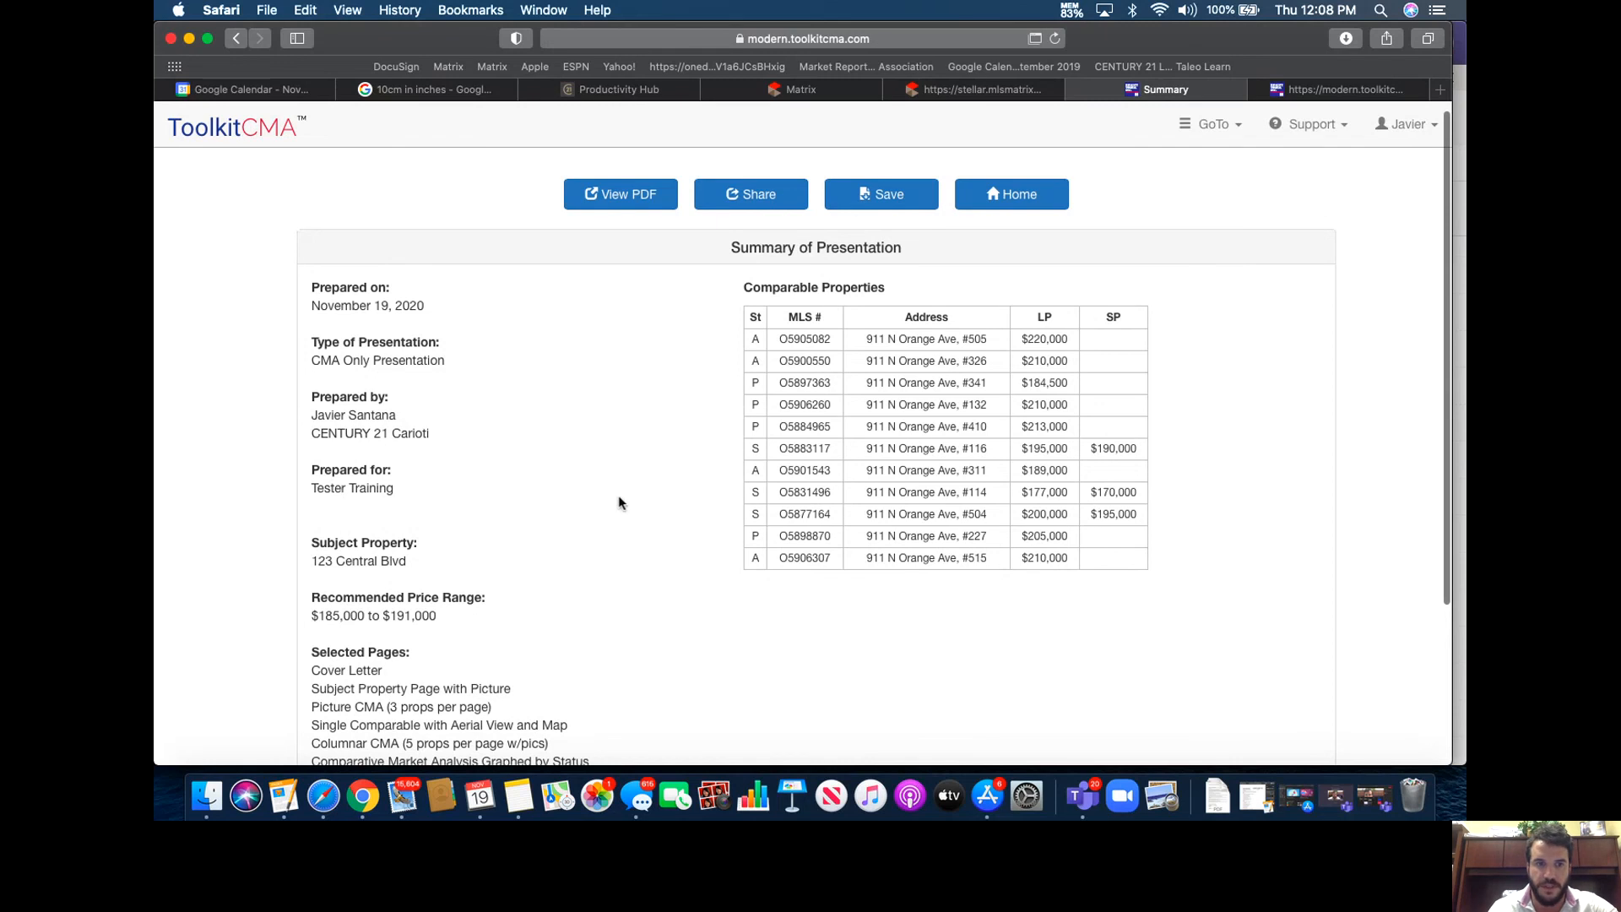
scroll(618, 503, "down", 3)
scroll(618, 503, "up", 3)
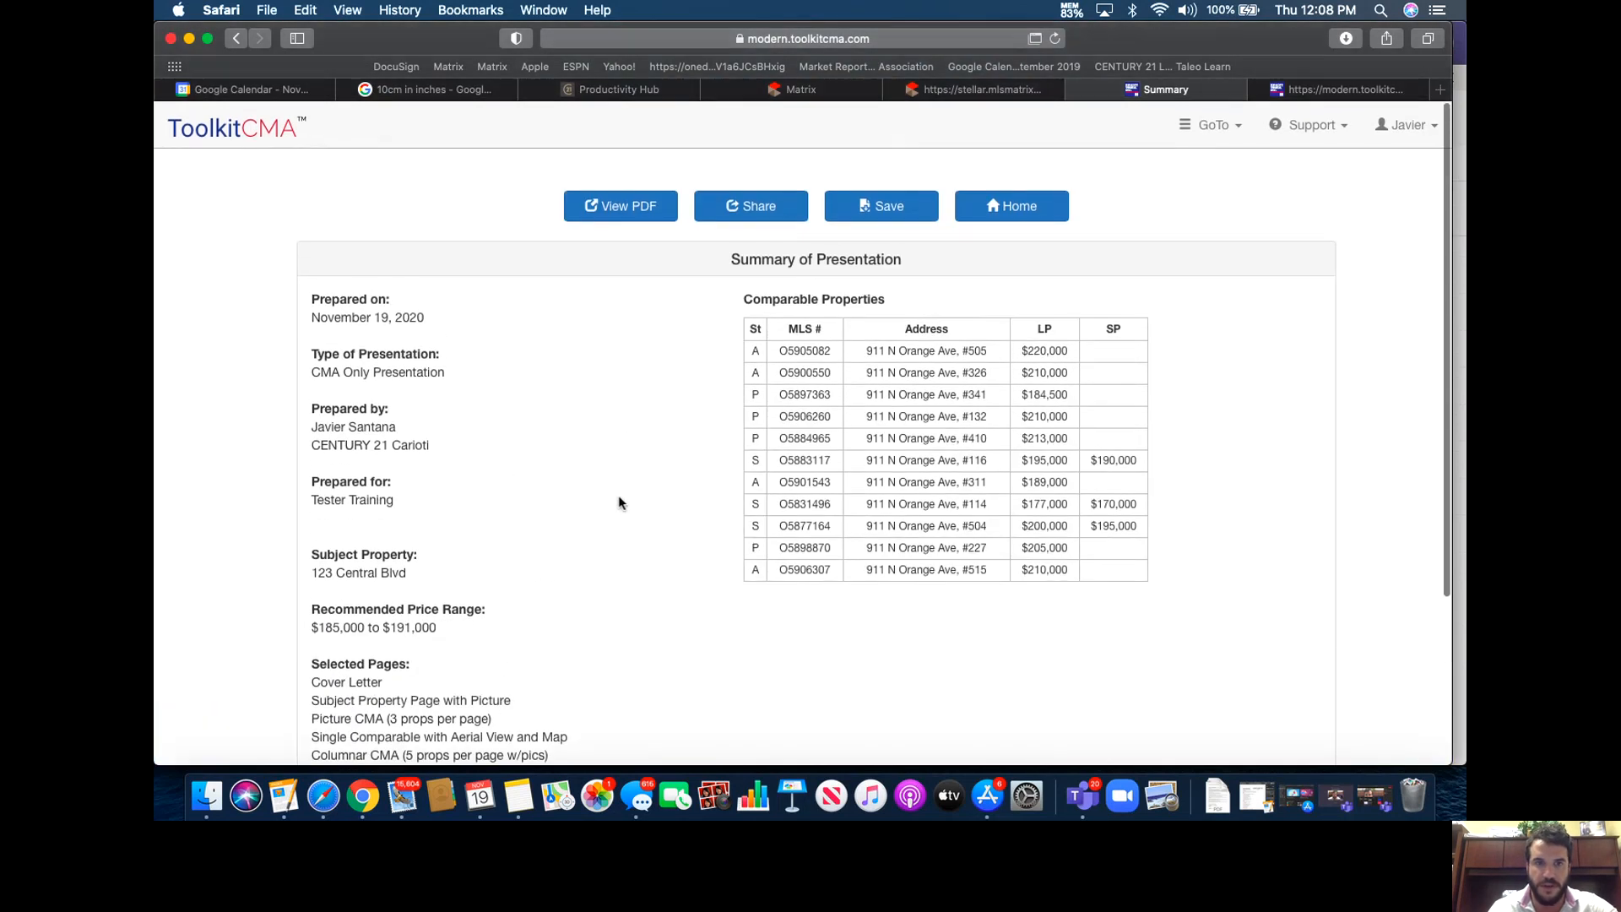
Open the presentation as a PDF and review the cover letter and the subject property profile page
left_click(628, 209)
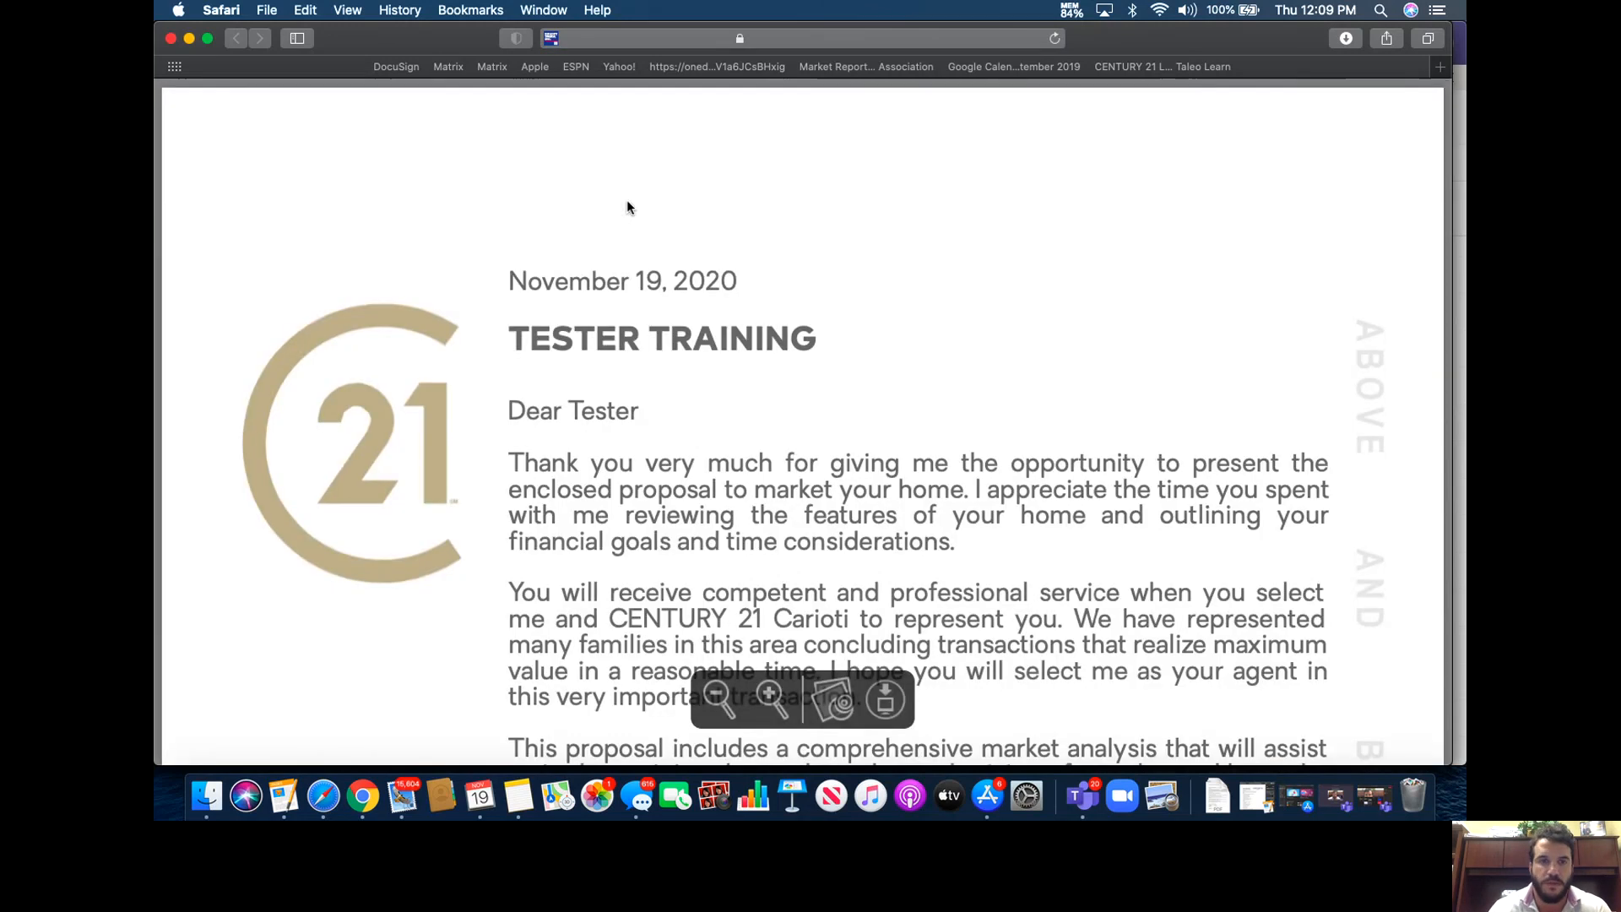
scroll(522, 398, "down", 15)
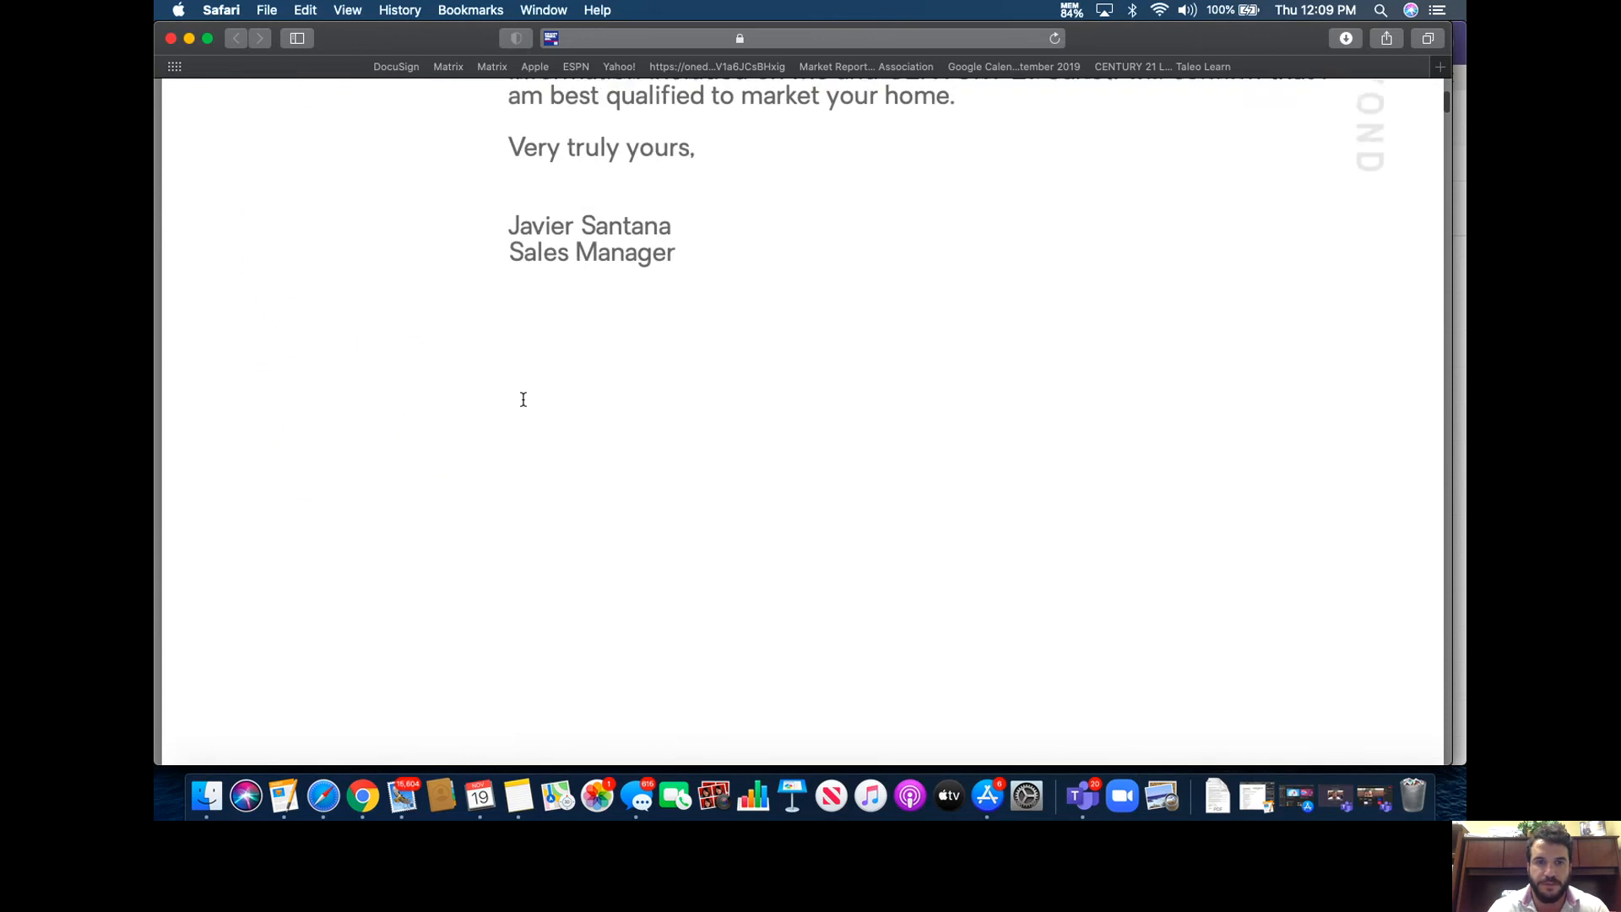
scroll(522, 399, "down", 10)
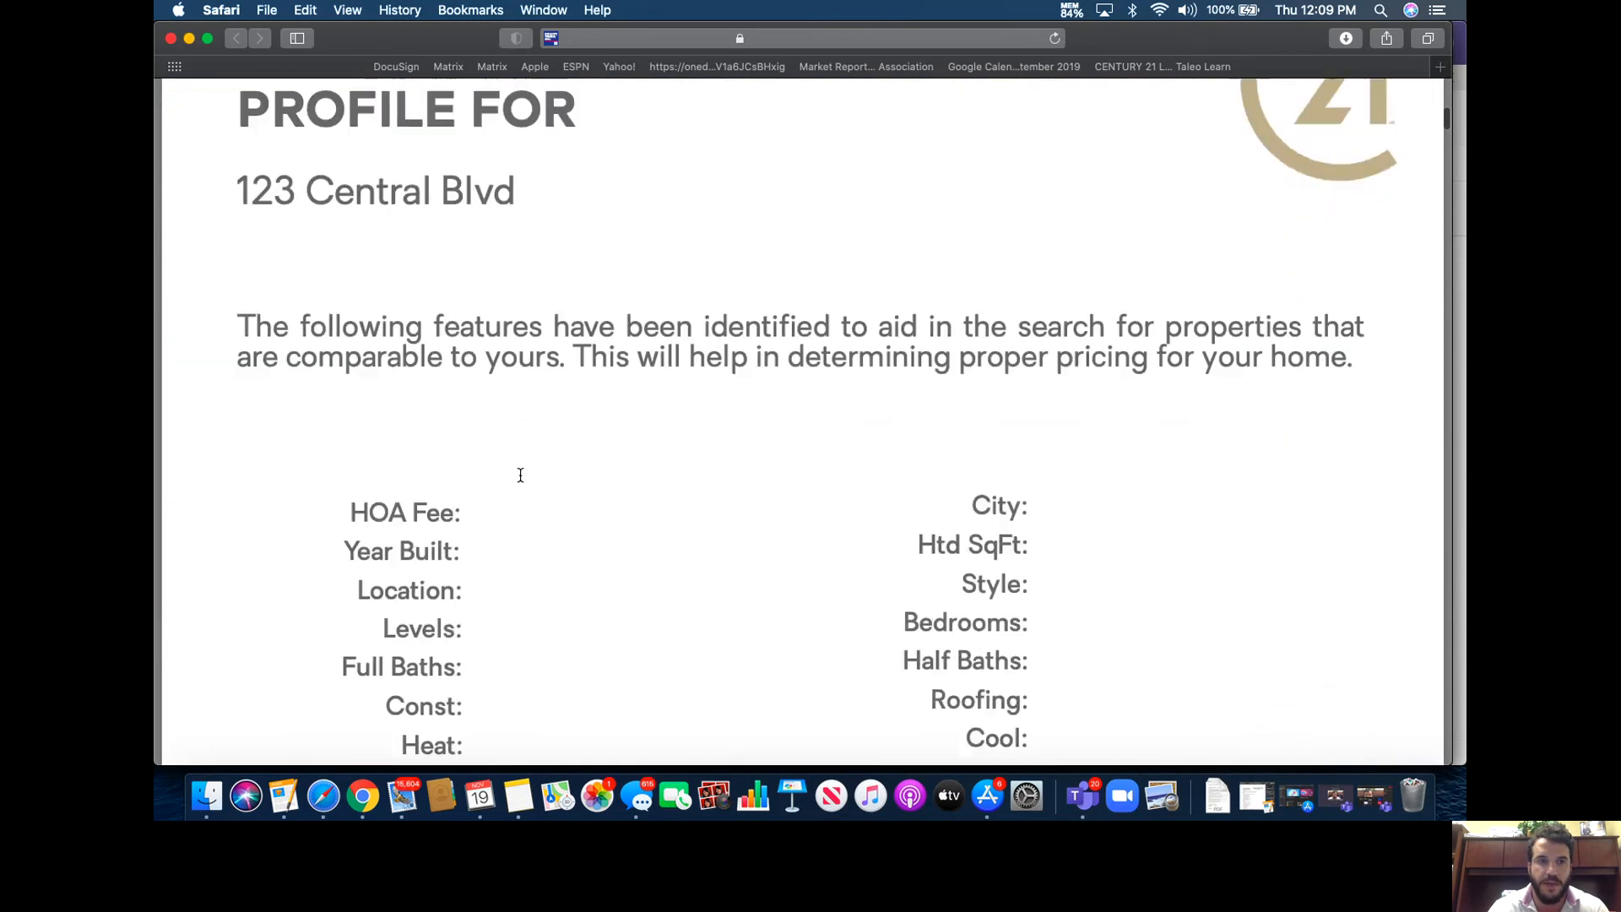
scroll(452, 448, "down", 8)
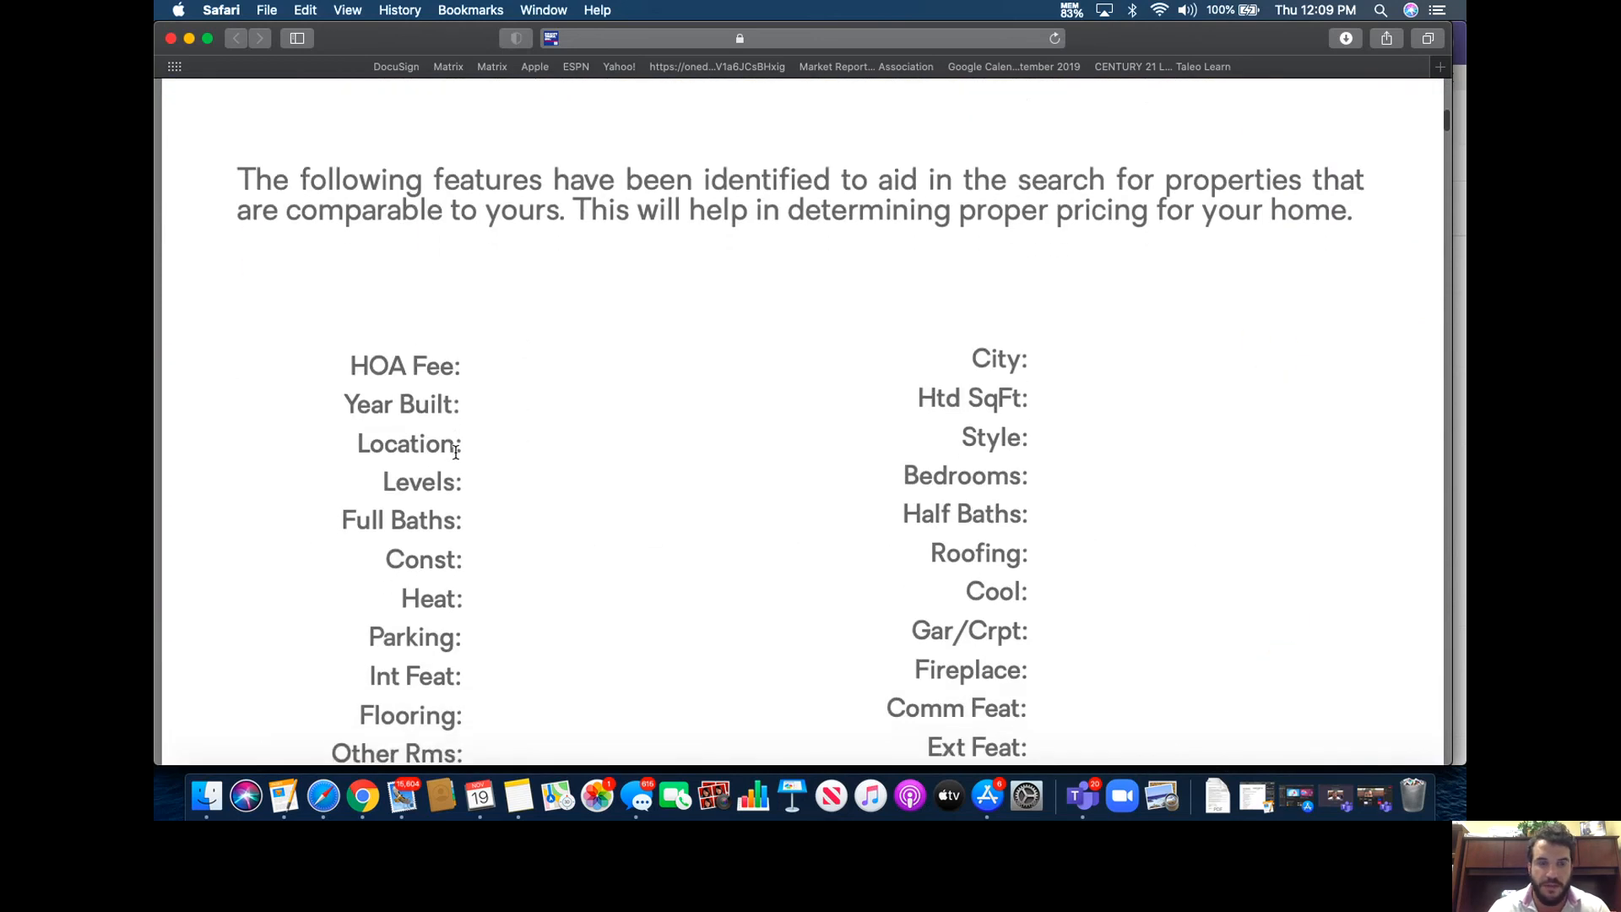
scroll(507, 405, "down", 2)
scroll(680, 427, "down", 5)
Review the on-the-market and under-contract listings in the Comparable Properties pages of the PDF
scroll(680, 426, "down", 10)
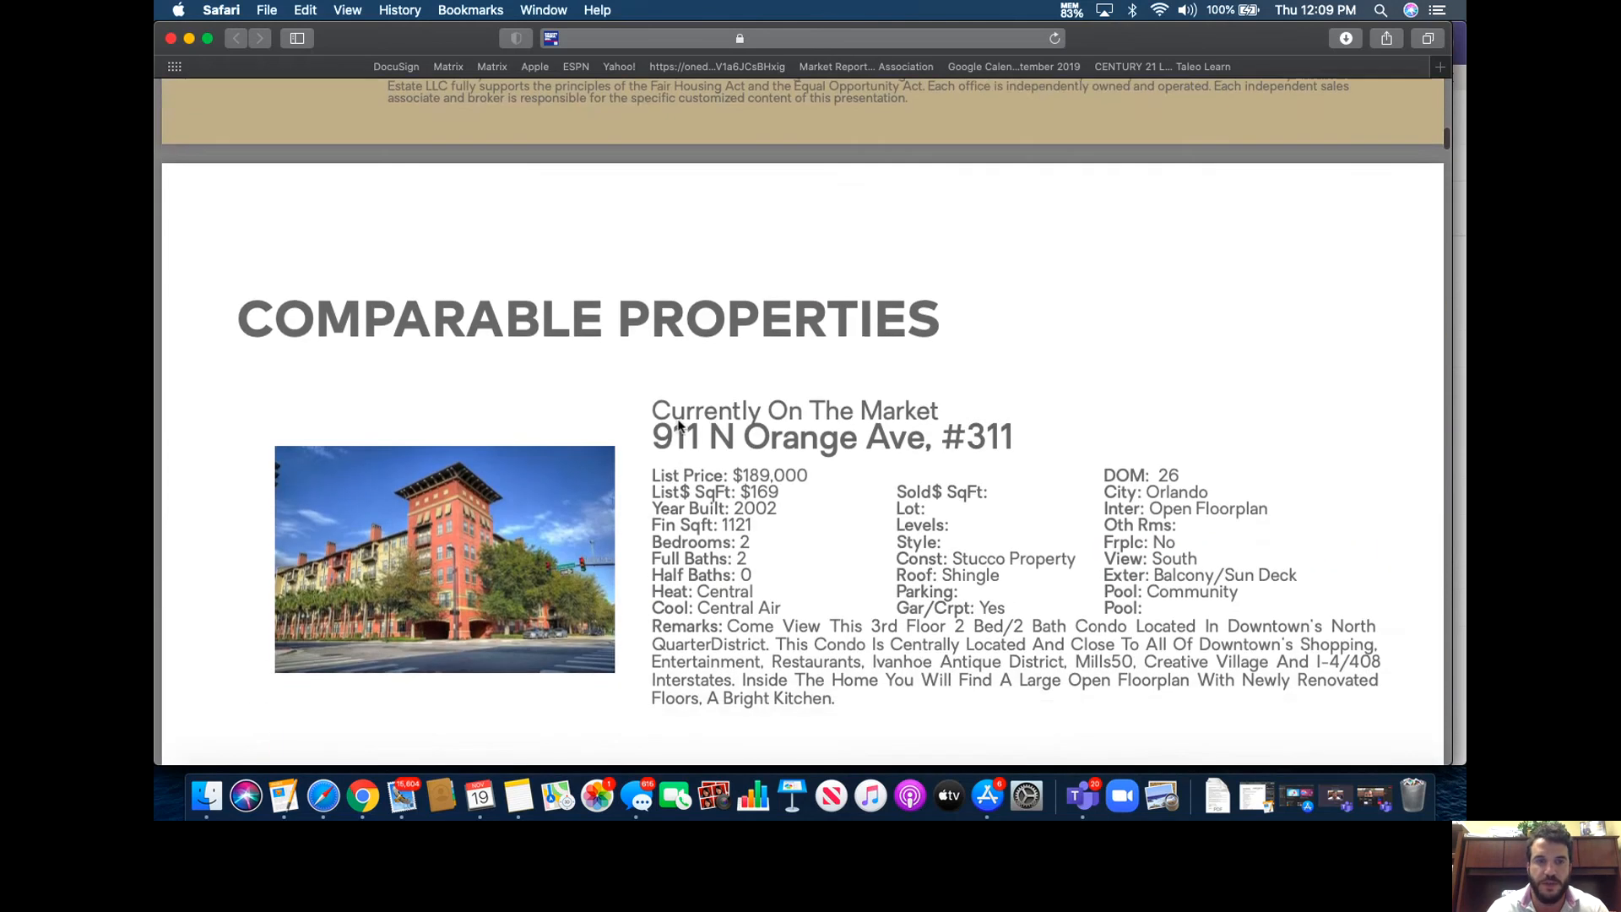
scroll(679, 424, "down", 2)
scroll(677, 418, "up", 3)
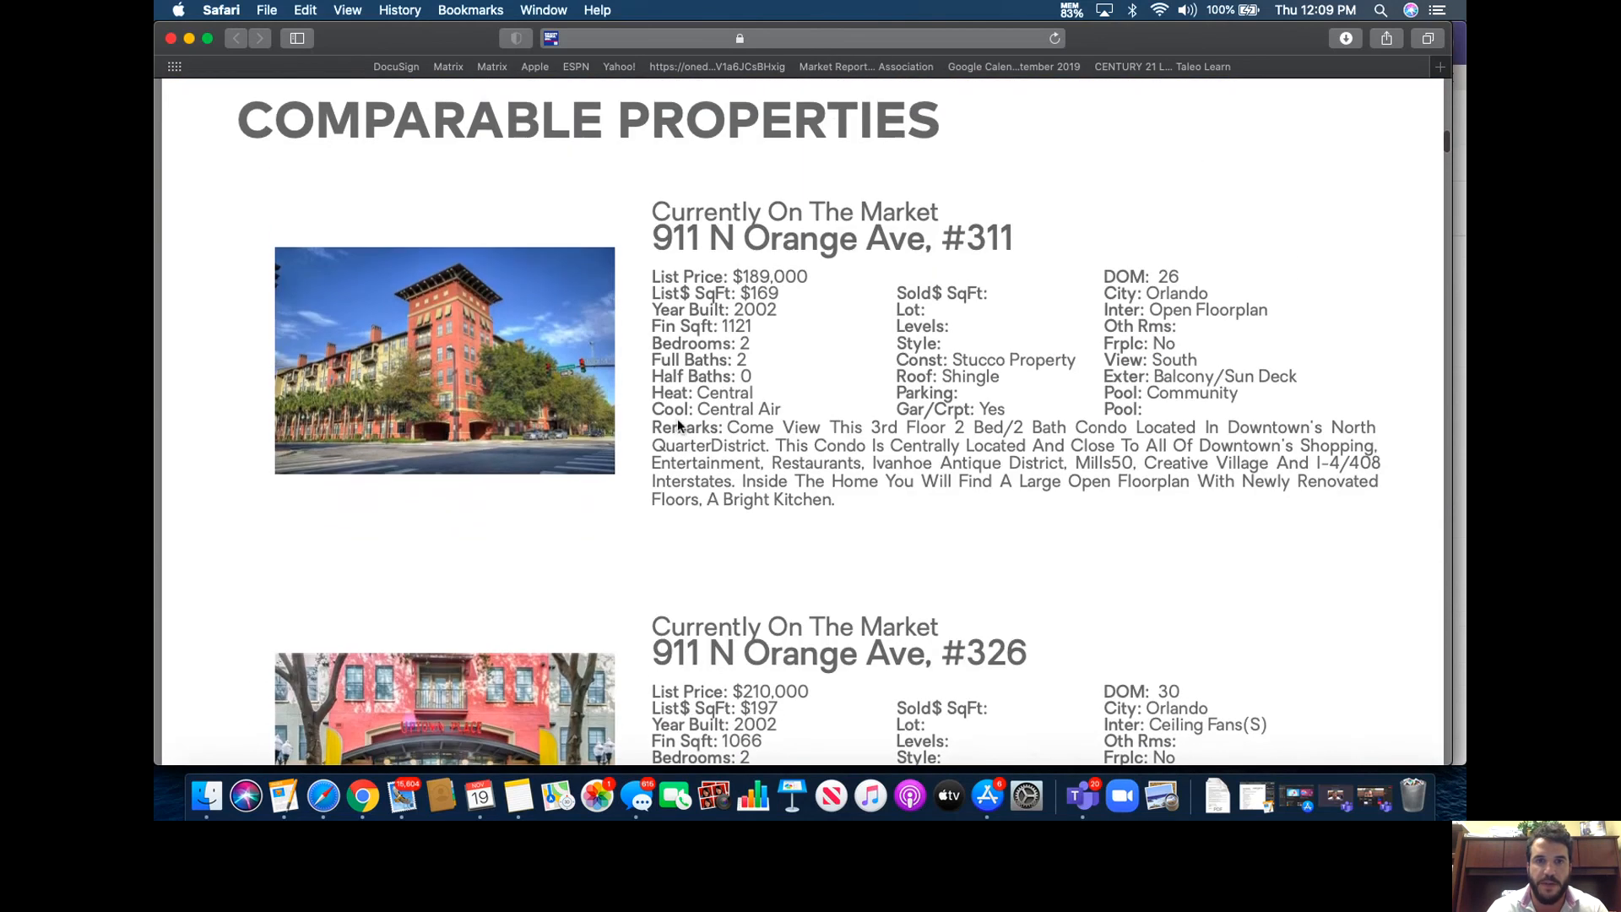
scroll(676, 448, "down", 8)
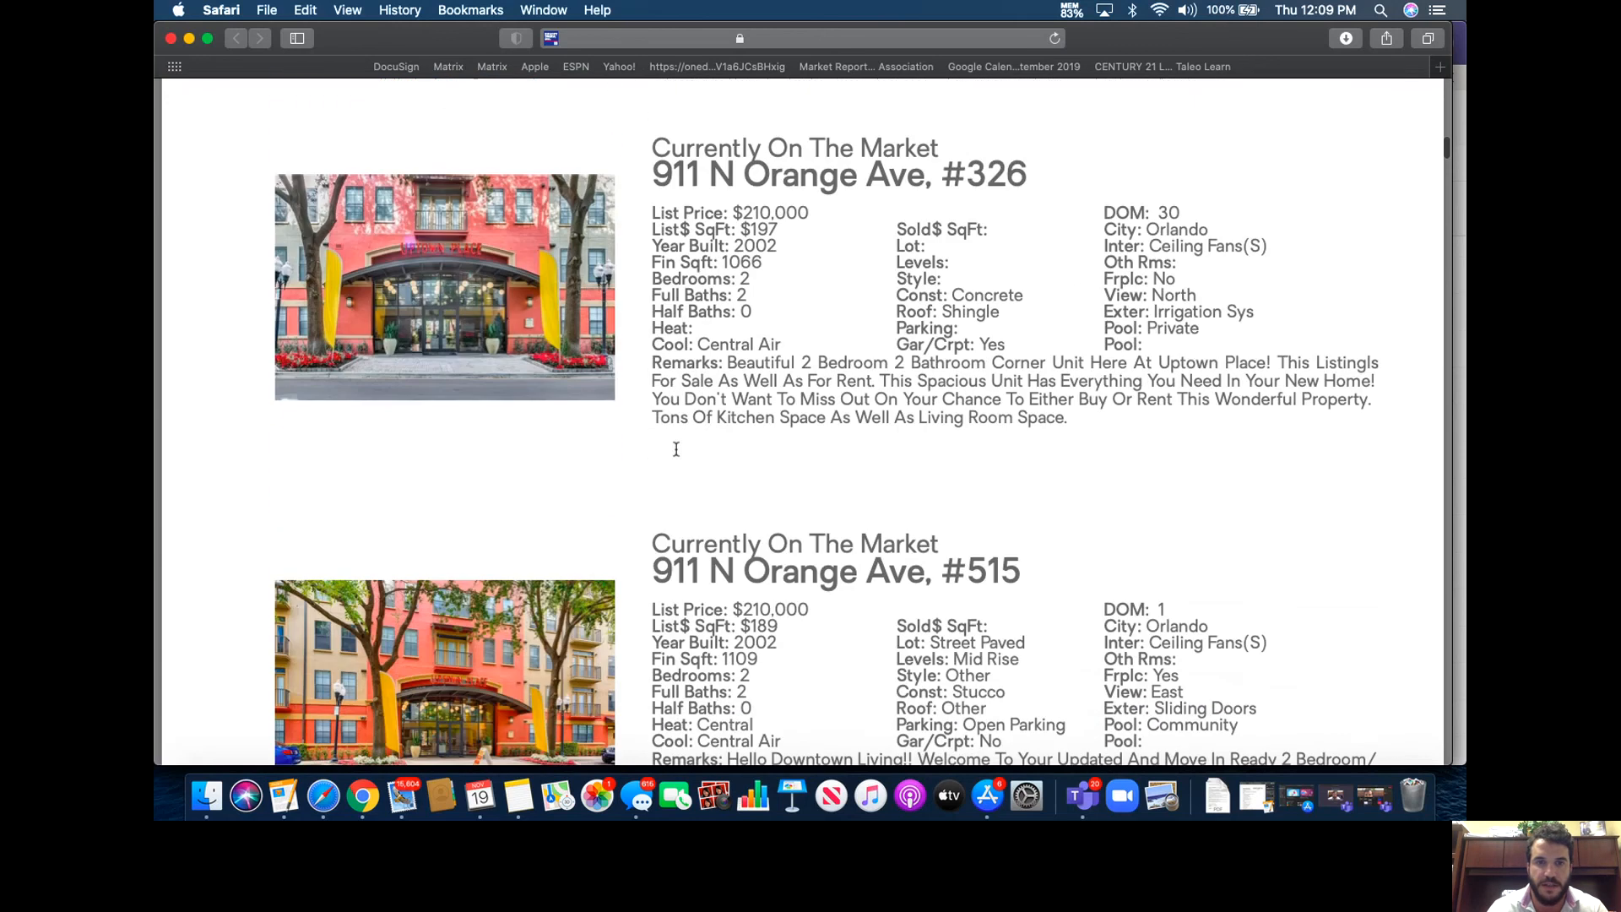
scroll(676, 448, "down", 10)
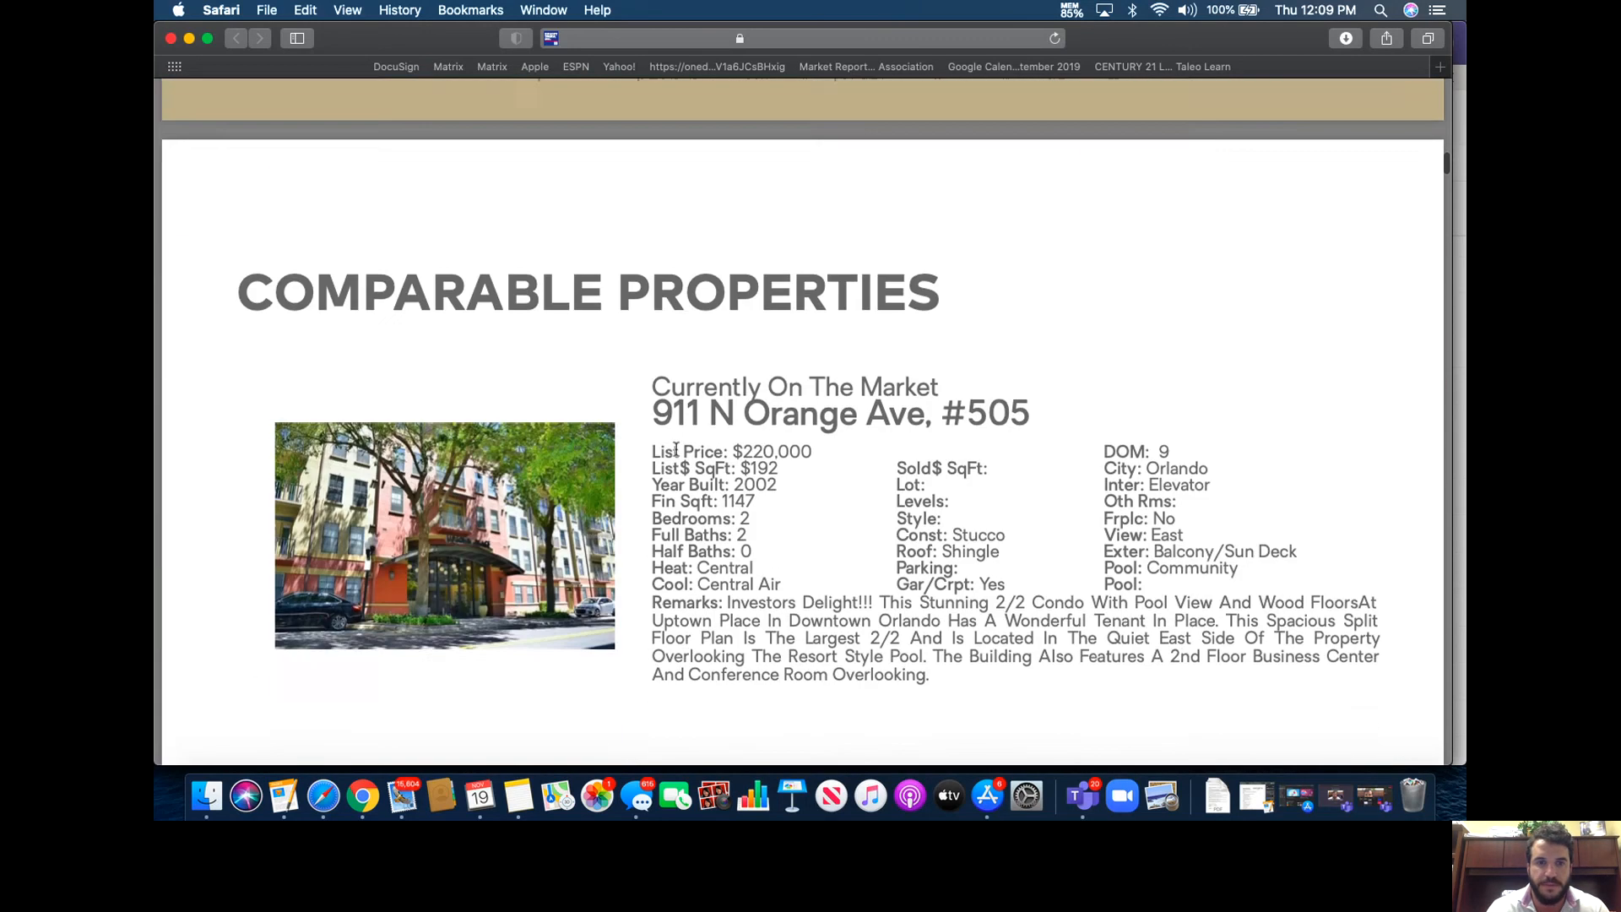
scroll(676, 432, "down", 5)
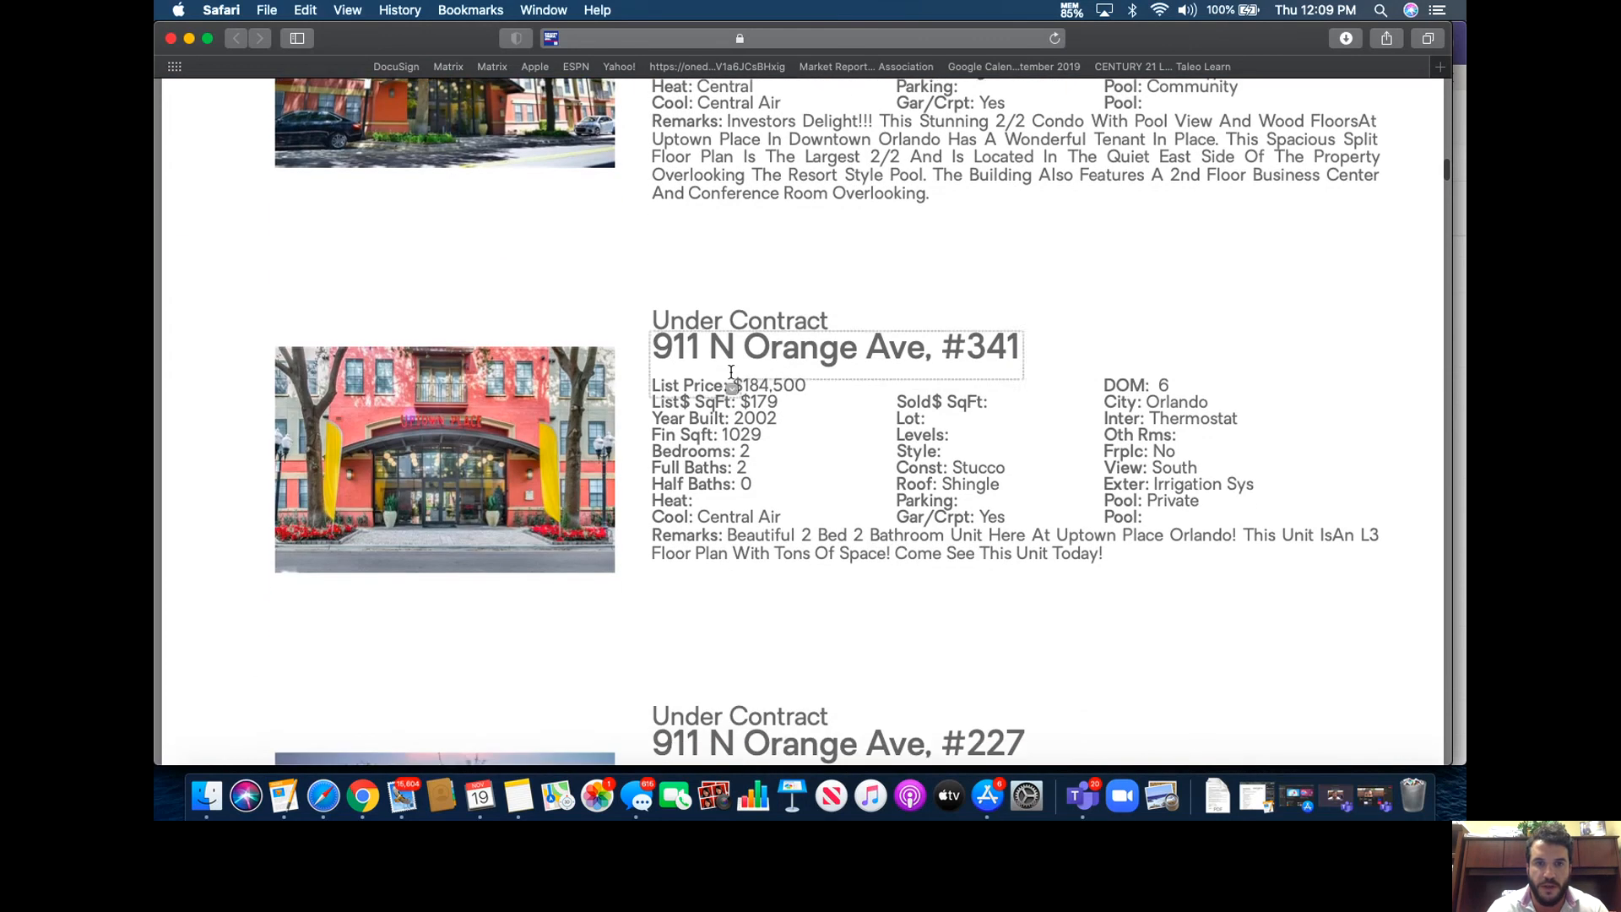
scroll(888, 522, "down", 3)
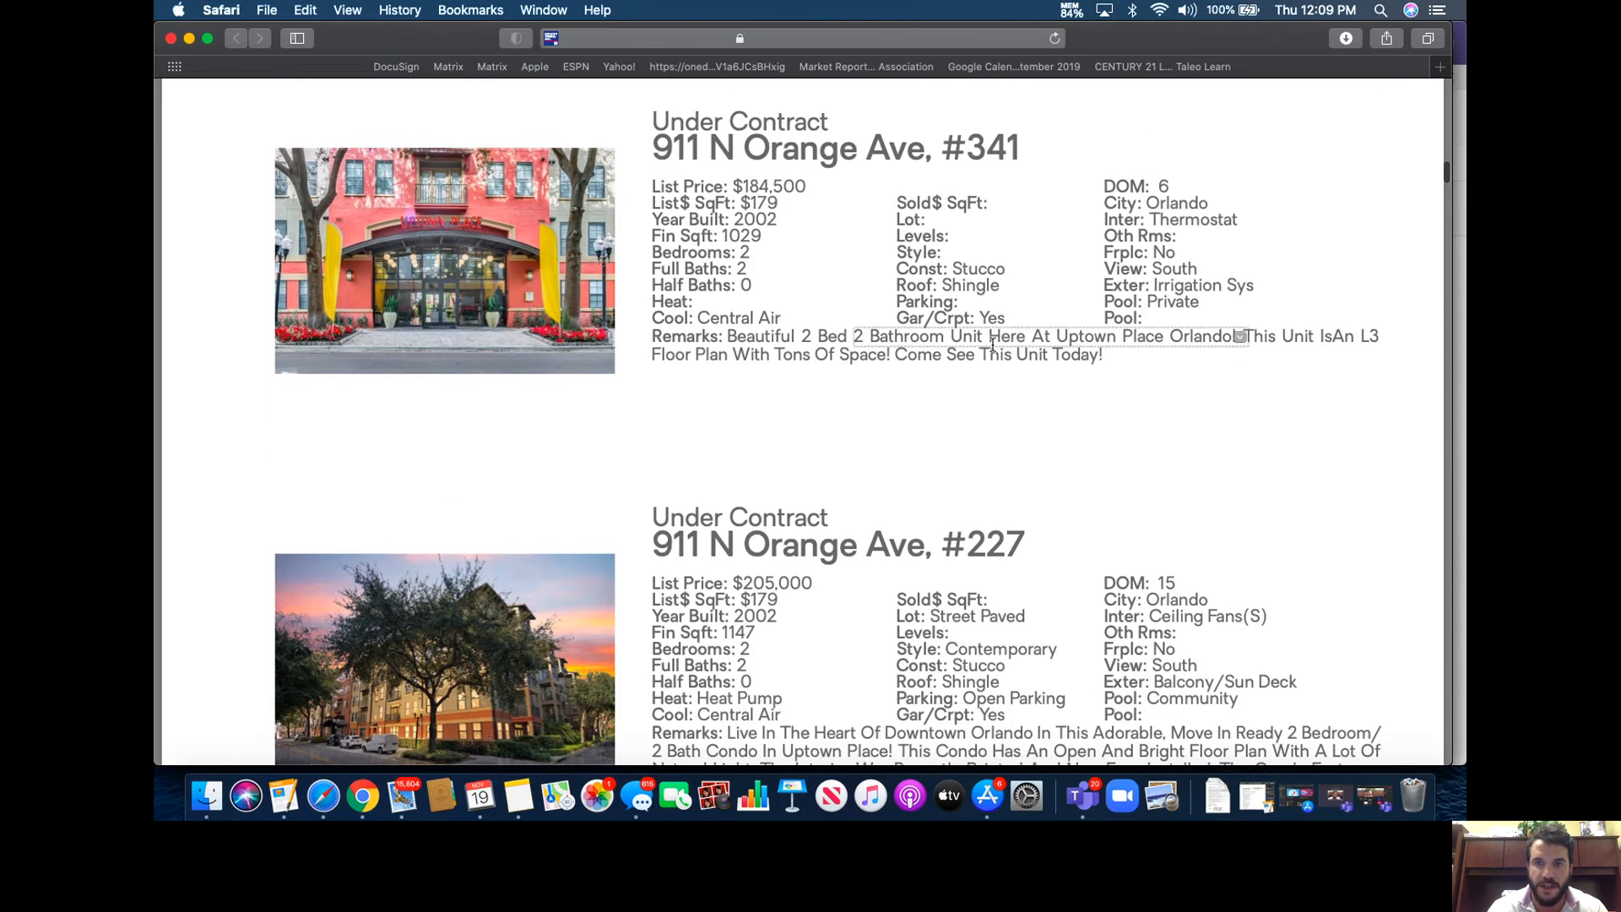
scroll(1153, 405, "down", 3)
scroll(891, 475, "down", 8)
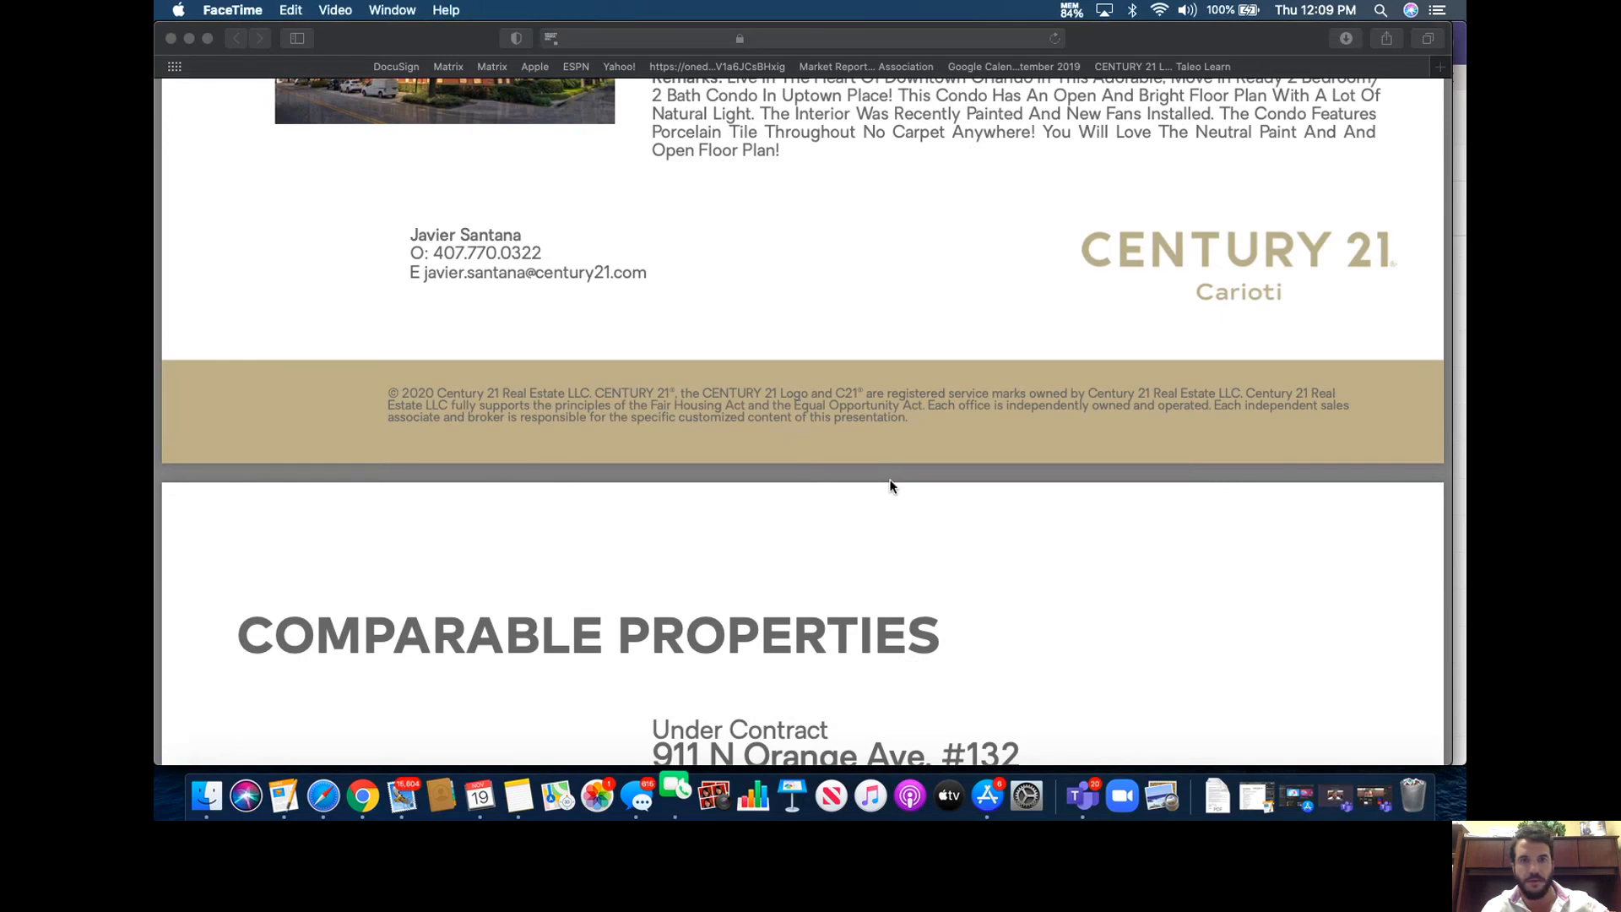
scroll(905, 490, "down", 1)
scroll(905, 491, "down", 8)
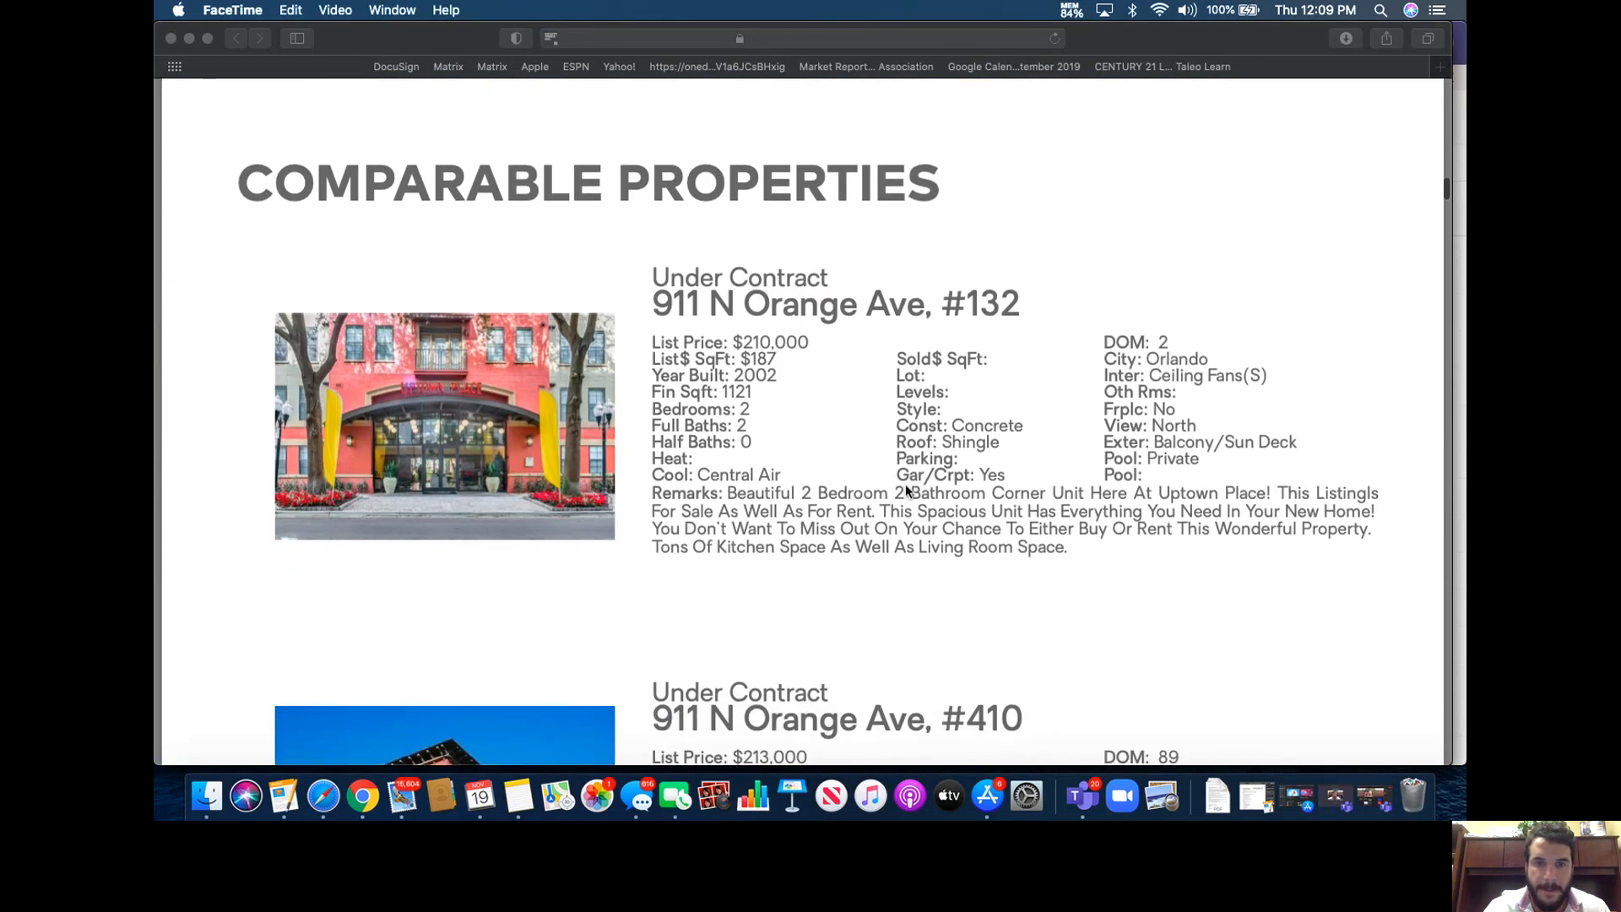
Review the recently sold listings in the Comparable Properties pages, including their sold prices and remarks
scroll(905, 491, "down", 11)
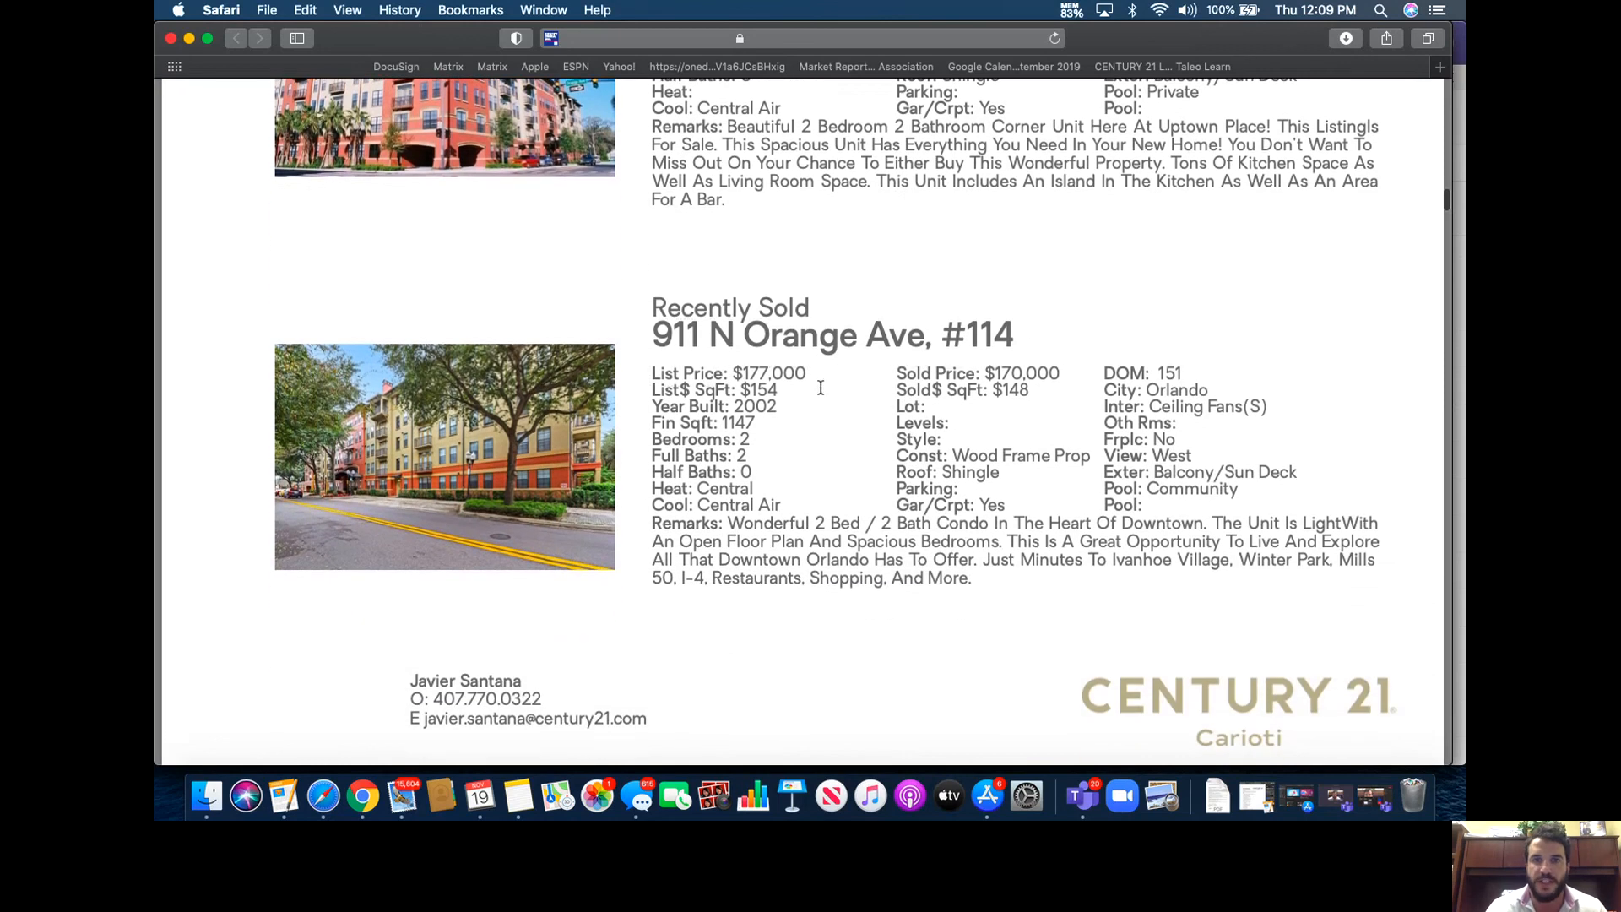
scroll(856, 381, "down", 2)
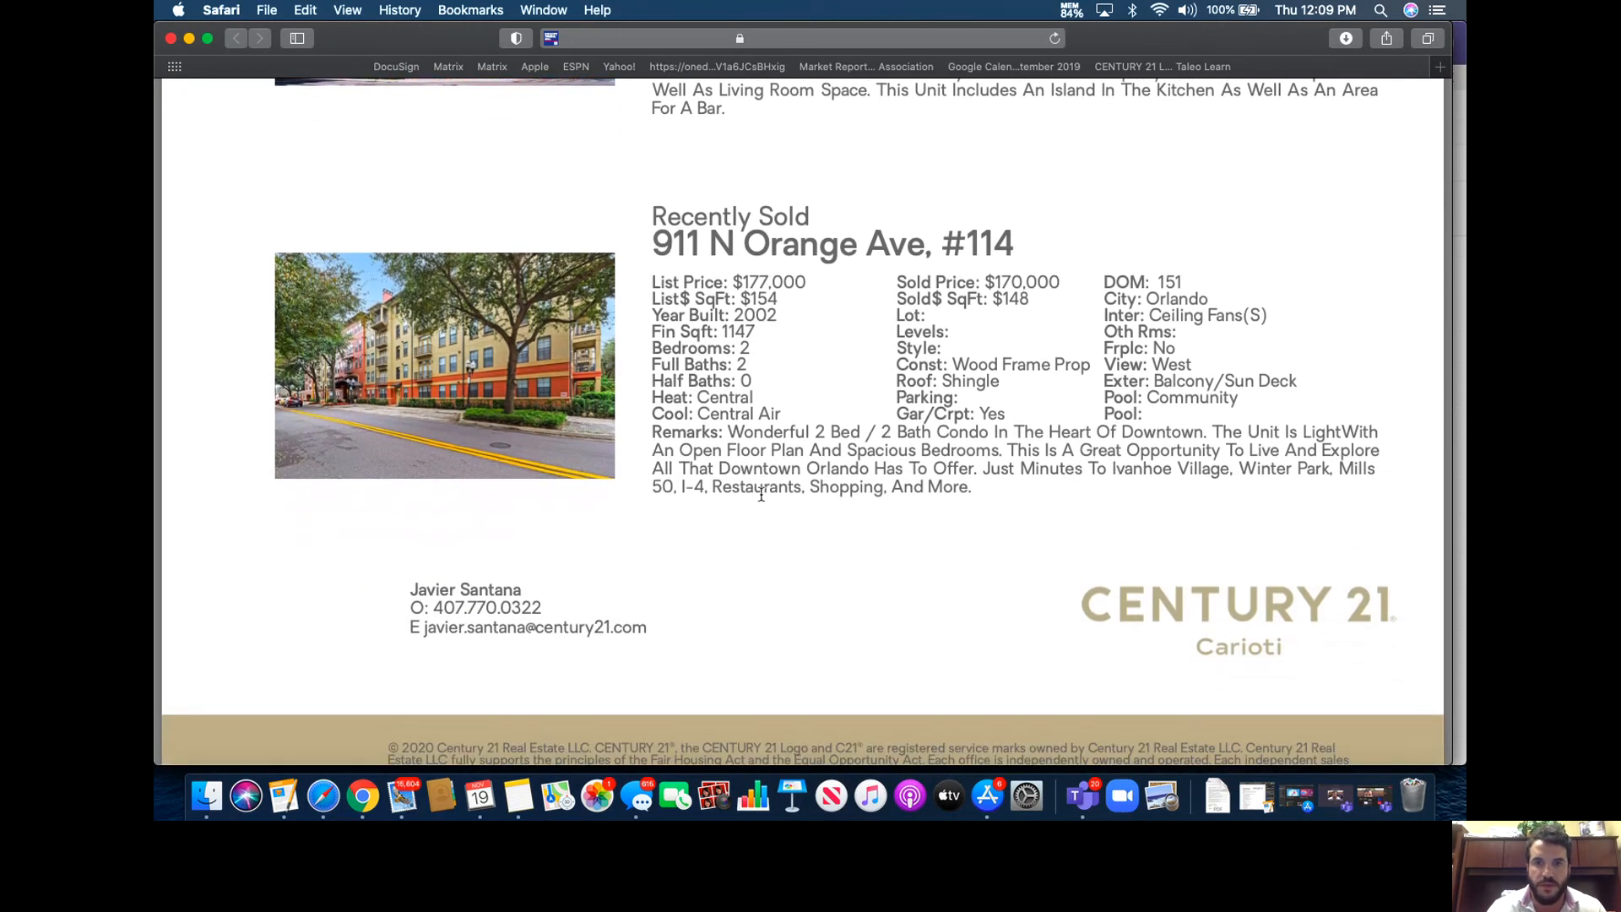
scroll(761, 495, "down", 10)
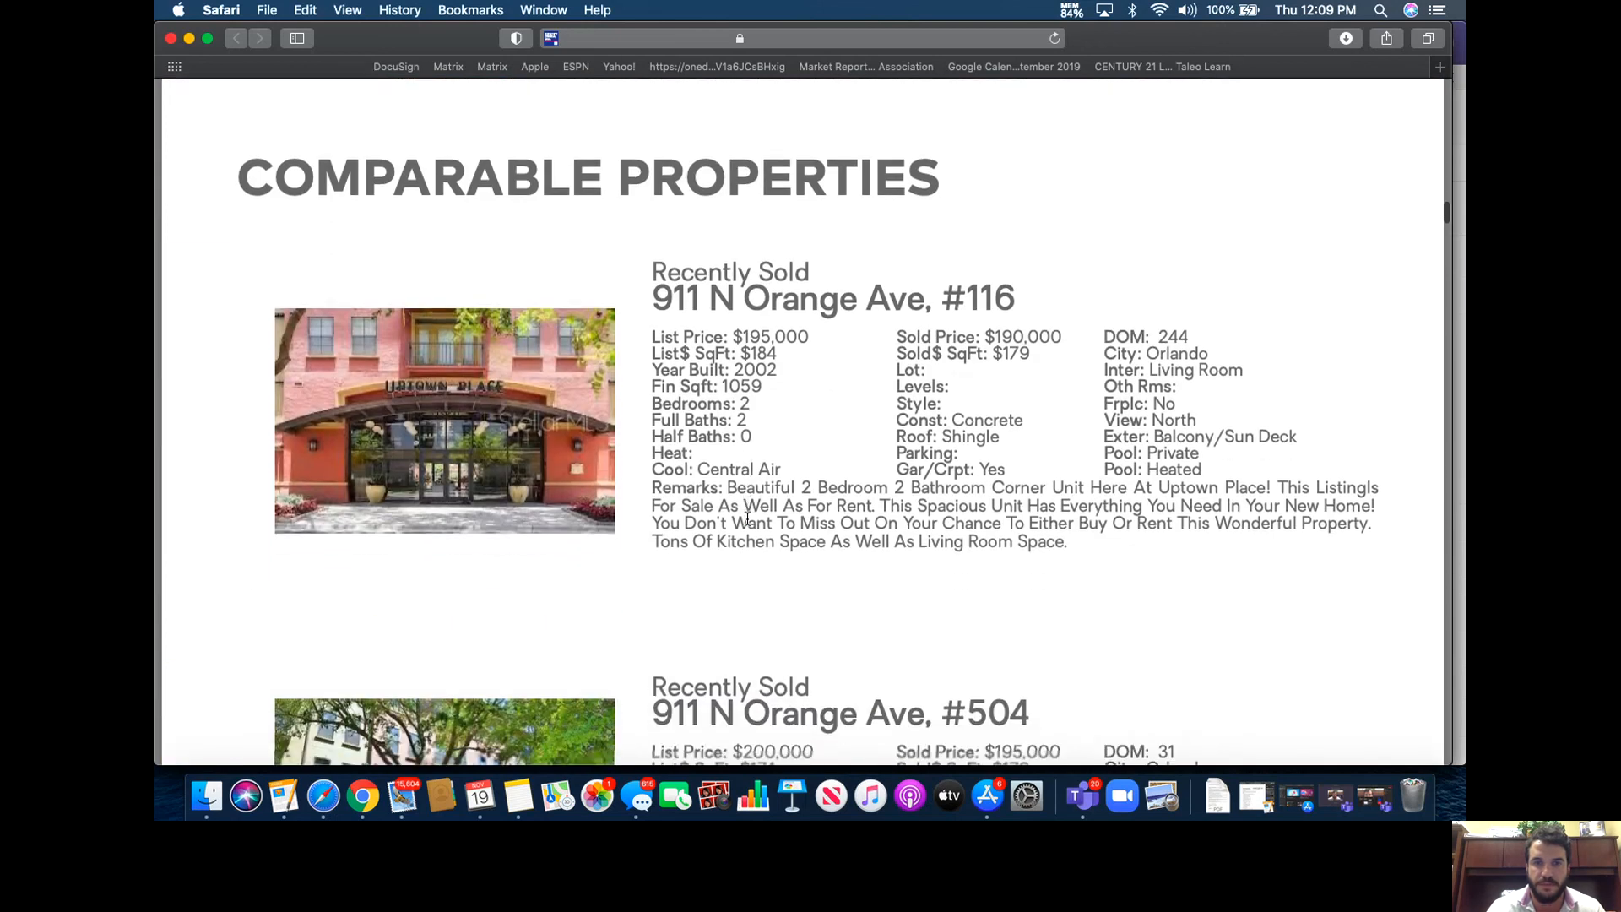
scroll(745, 498, "down", 1)
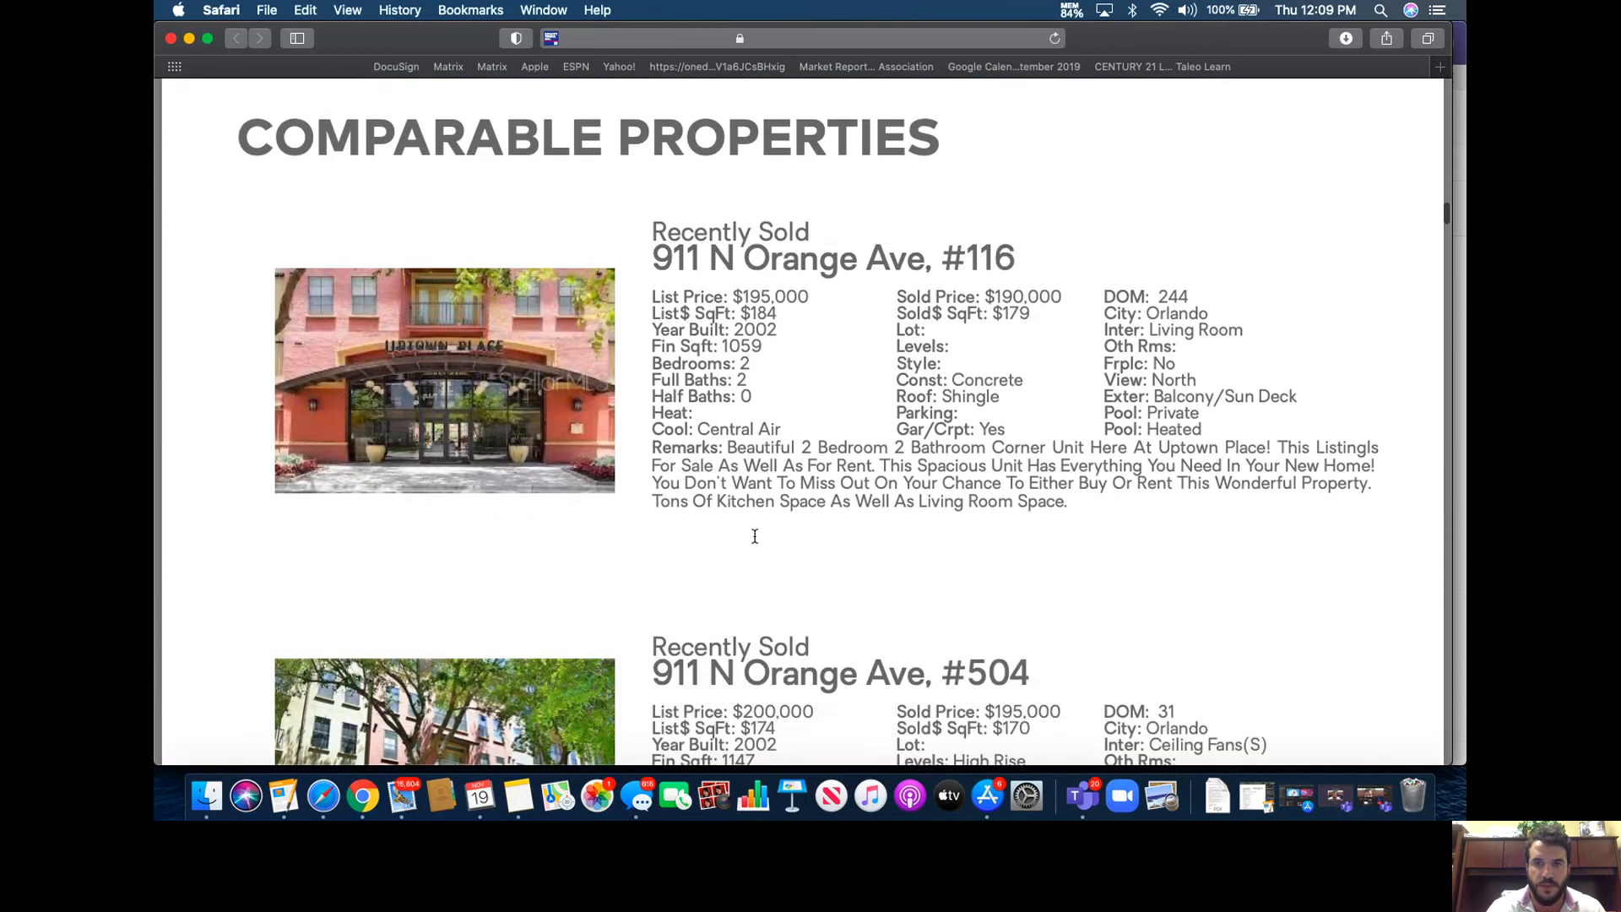
scroll(754, 536, "down", 3)
scroll(933, 413, "down", 20)
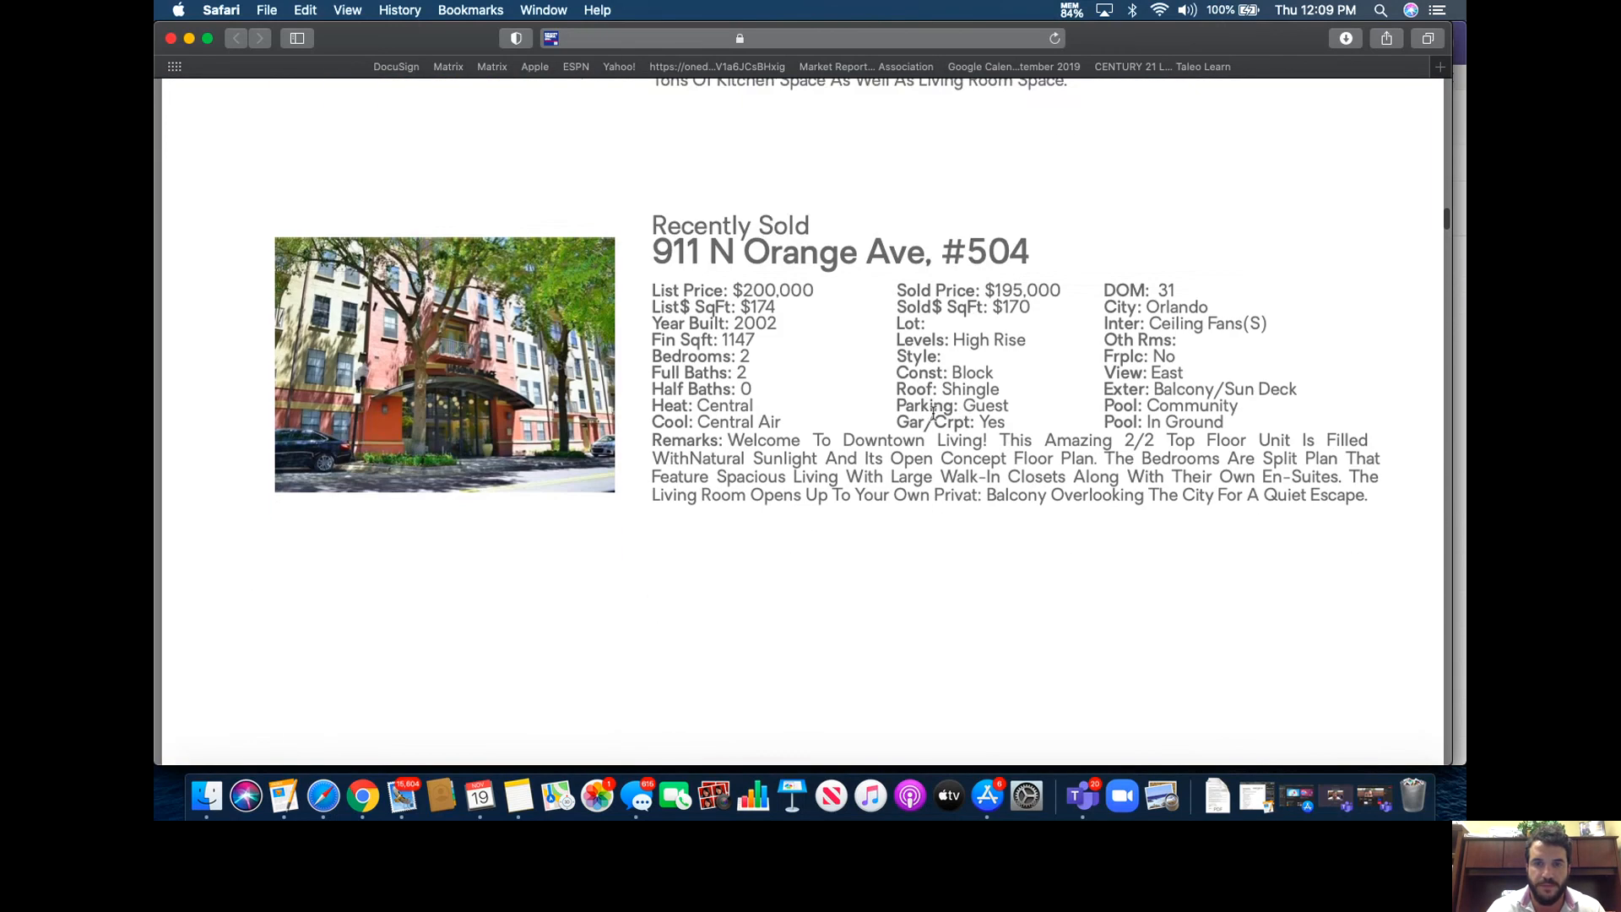
scroll(933, 413, "down", 20)
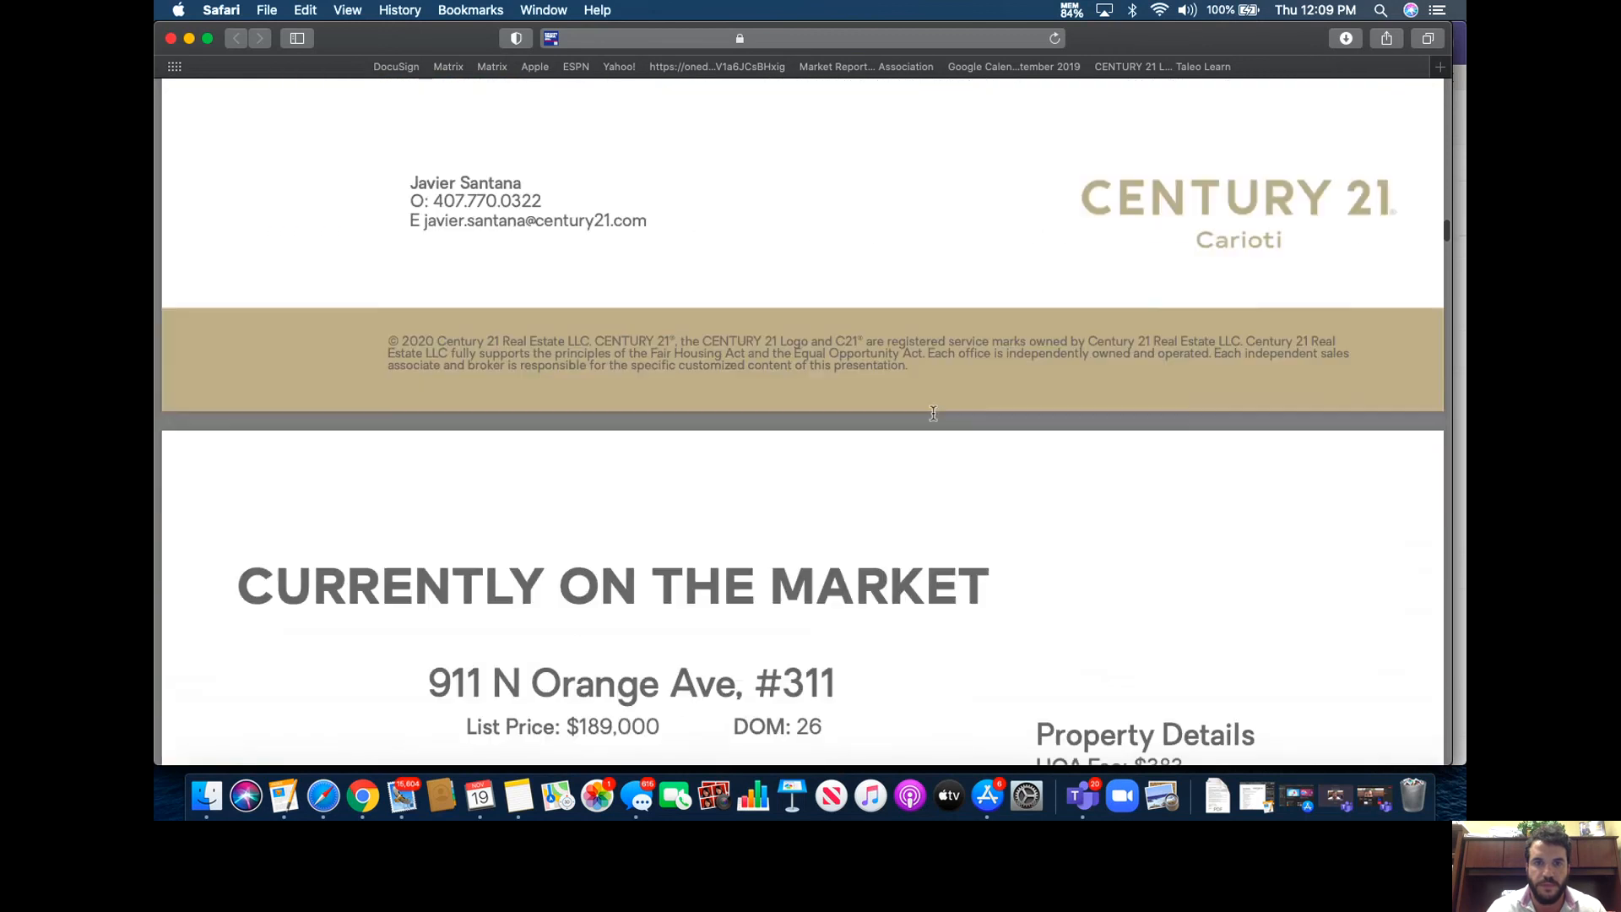
scroll(933, 412, "down", 3)
scroll(933, 413, "up", 5)
scroll(933, 412, "down", 2)
scroll(933, 413, "down", 10)
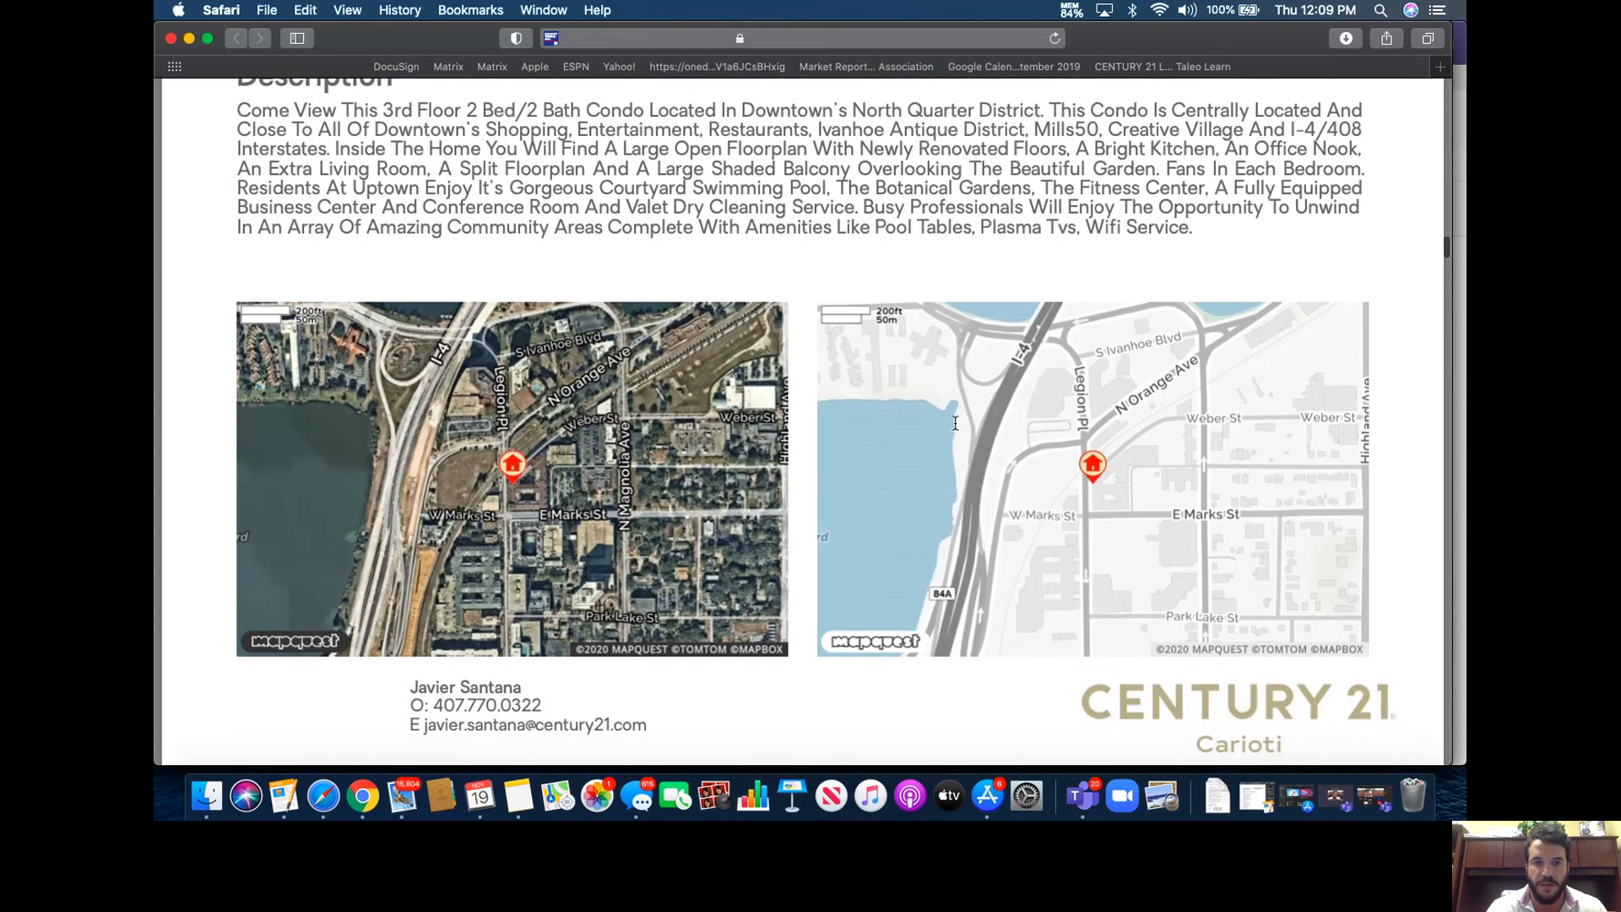
scroll(694, 431, "up", 3)
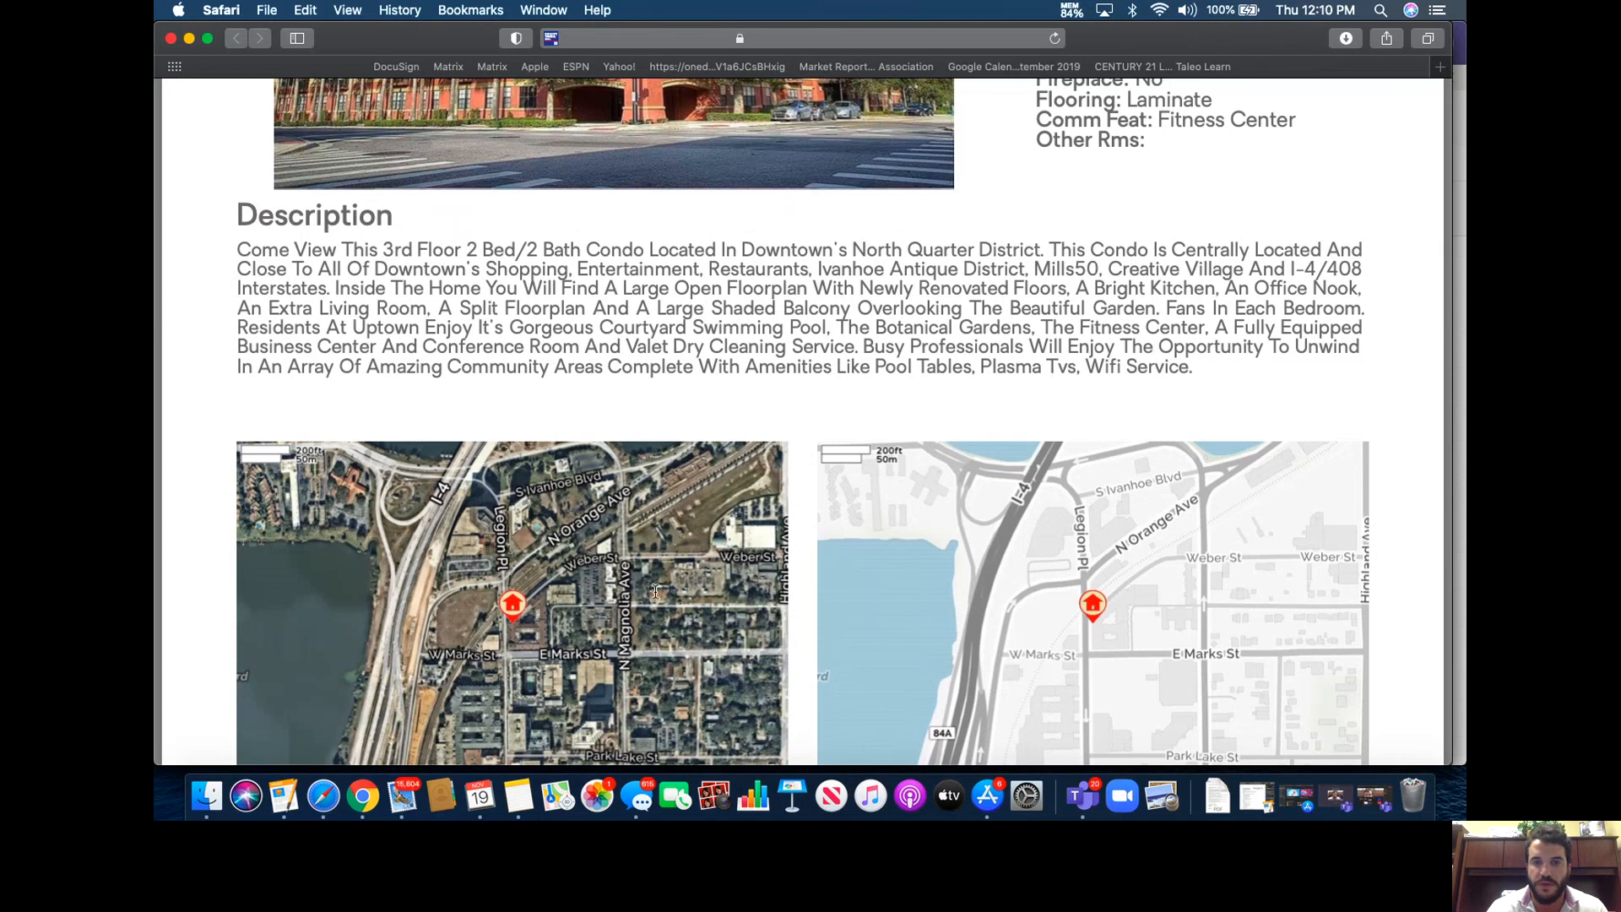
scroll(735, 346, "up", 5)
scroll(747, 304, "down", 15)
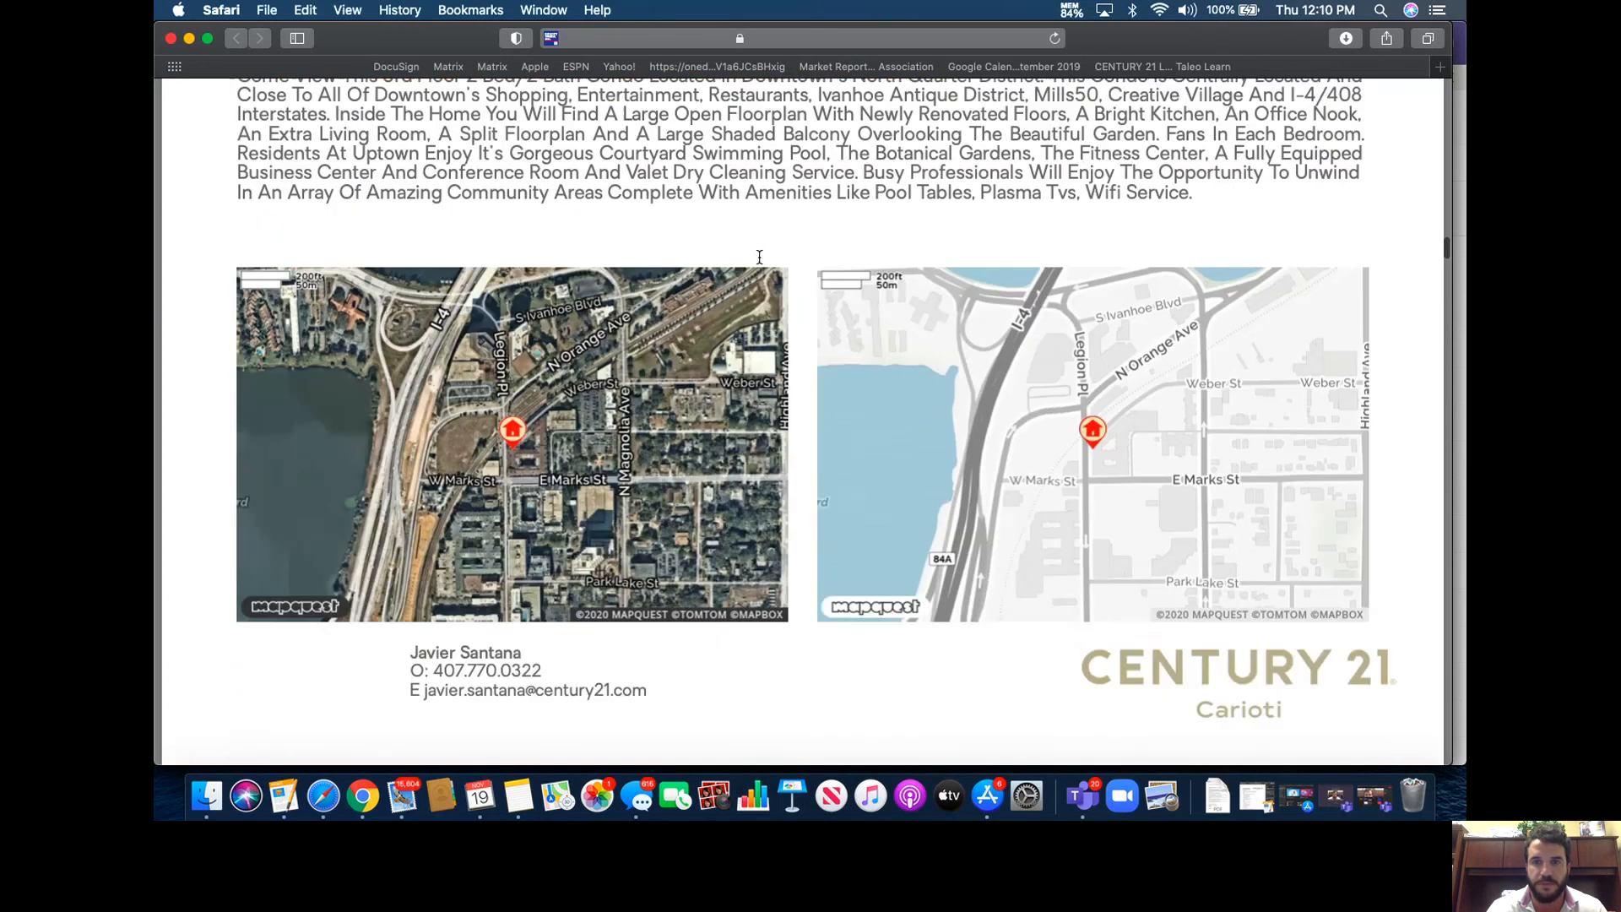
scroll(759, 256, "up", 20)
scroll(759, 257, "down", 8)
Look through the remaining single-comparable pages for the under-contract and recently sold units
scroll(759, 257, "down", 12)
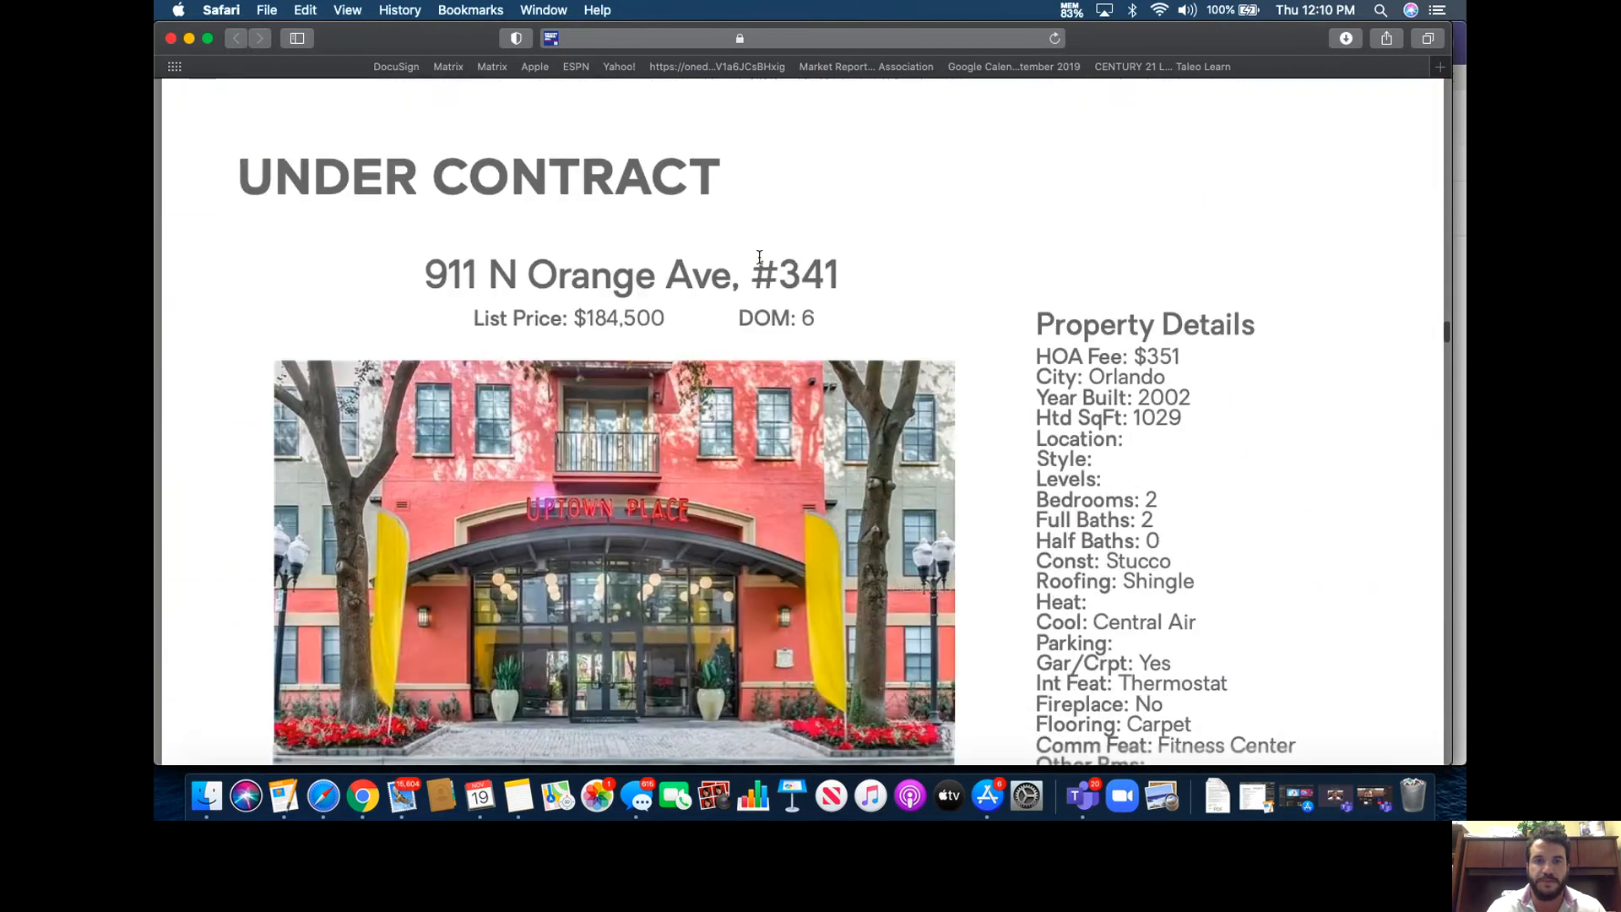
scroll(759, 256, "down", 10)
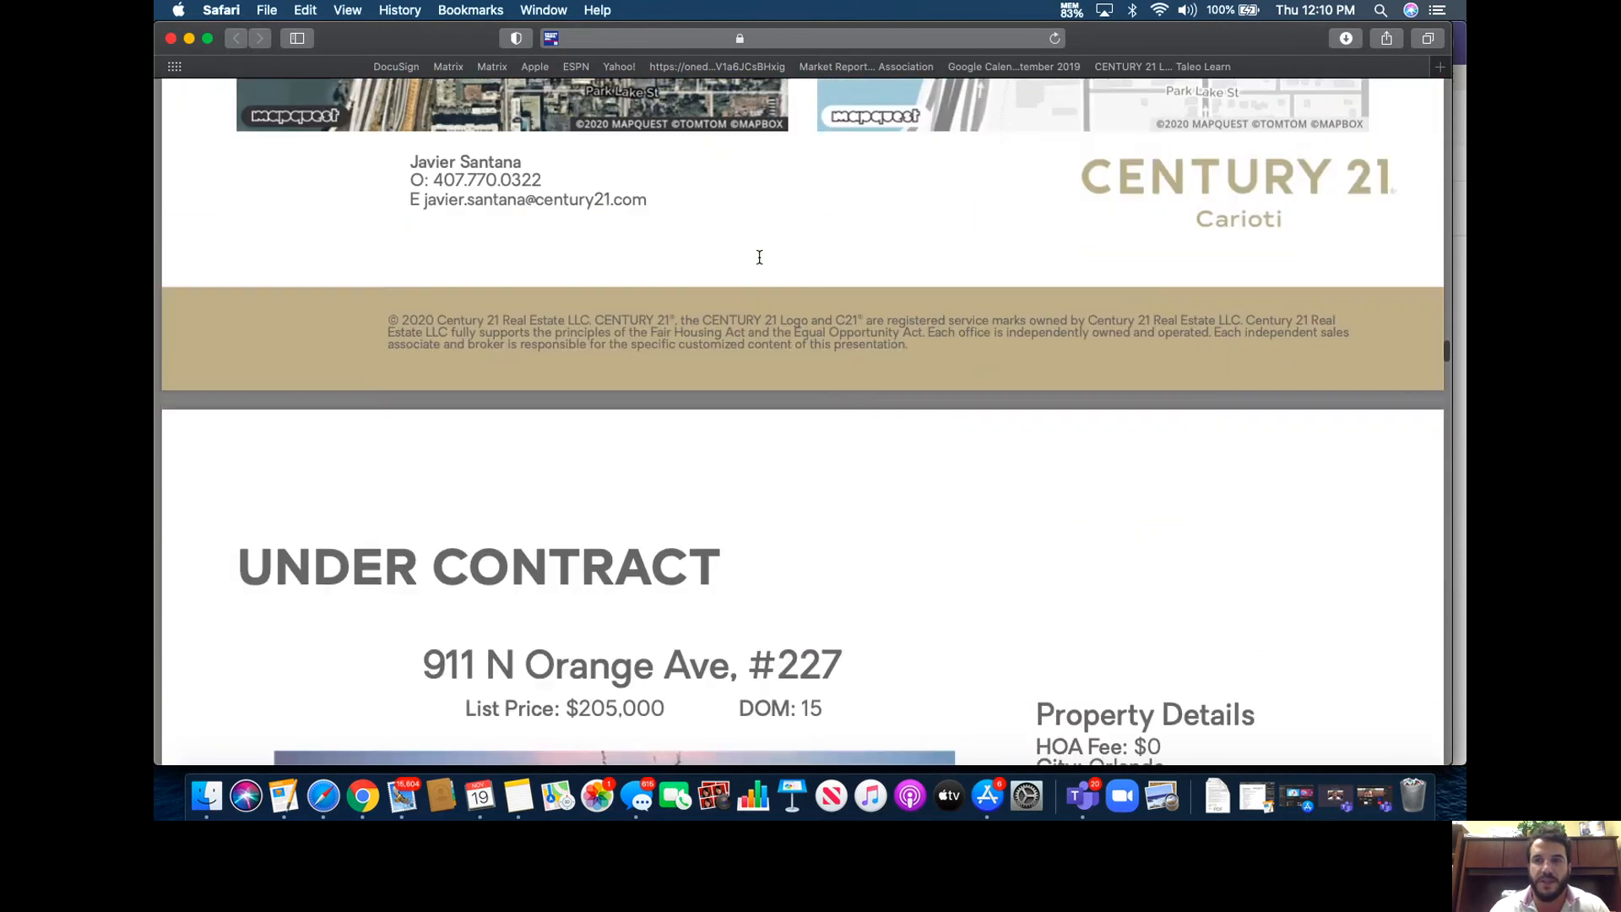
scroll(759, 257, "down", 10)
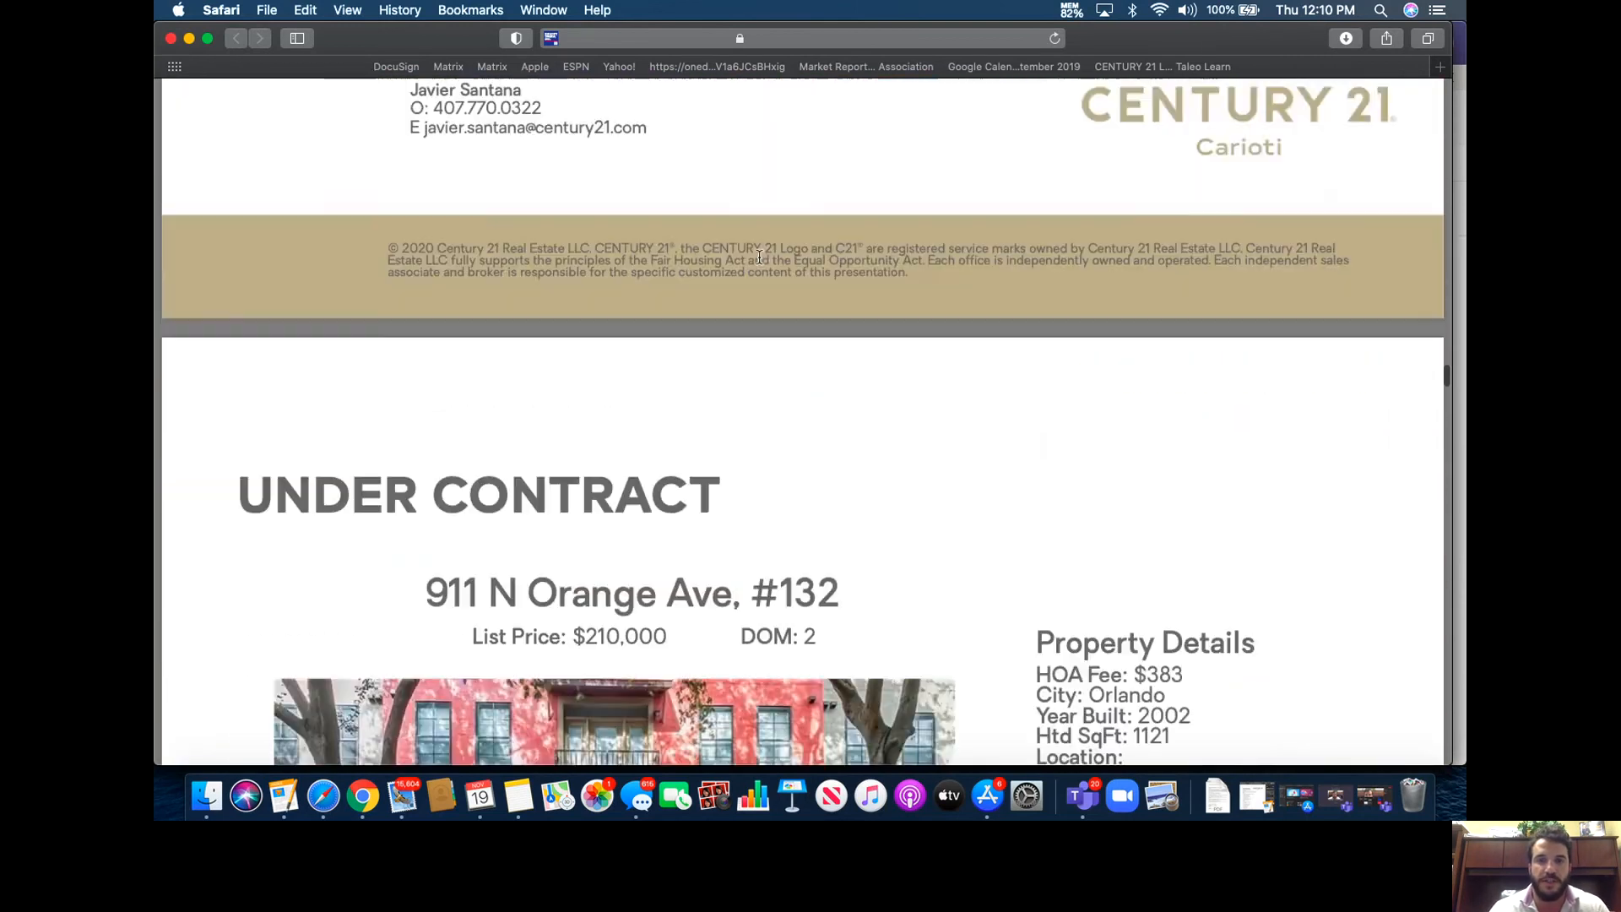
scroll(759, 257, "down", 10)
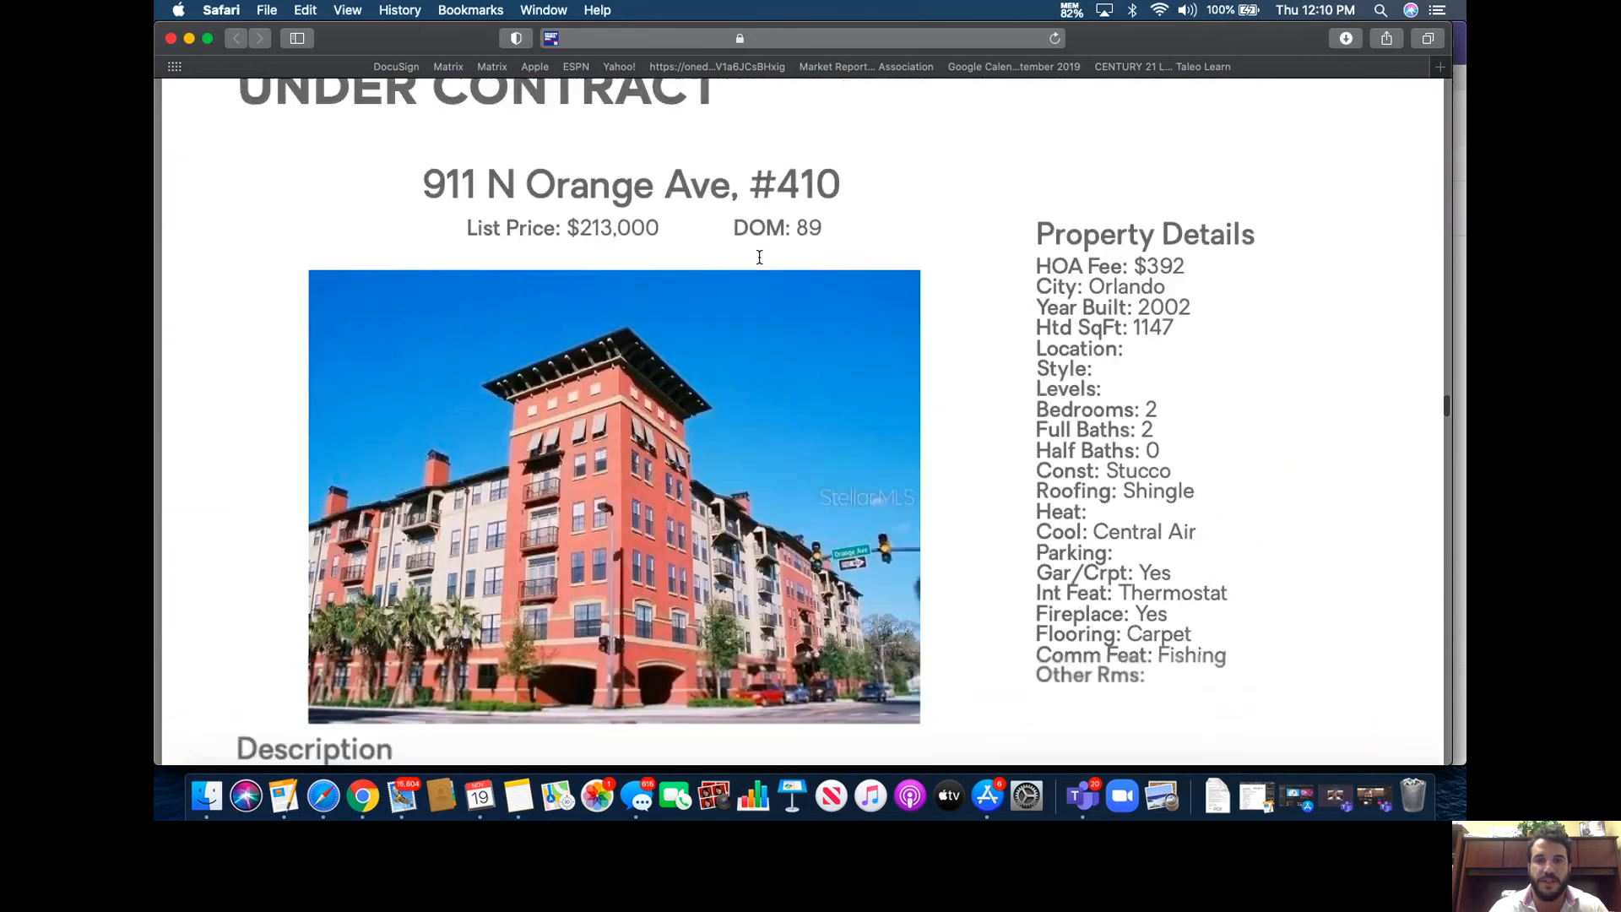
scroll(759, 256, "down", 20)
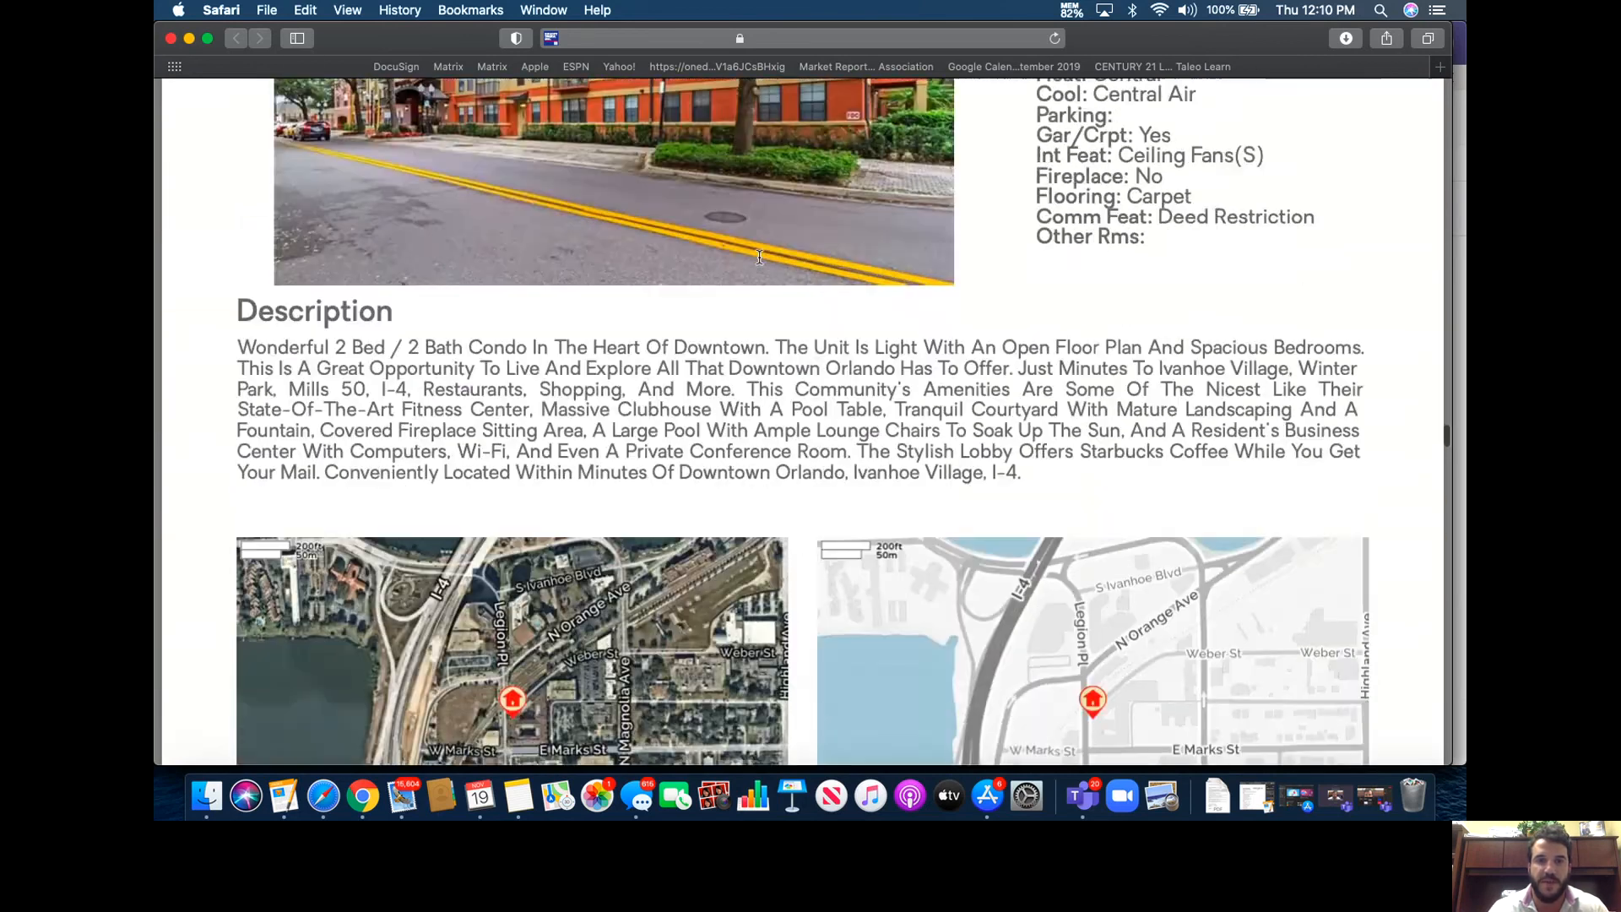
scroll(759, 257, "down", 20)
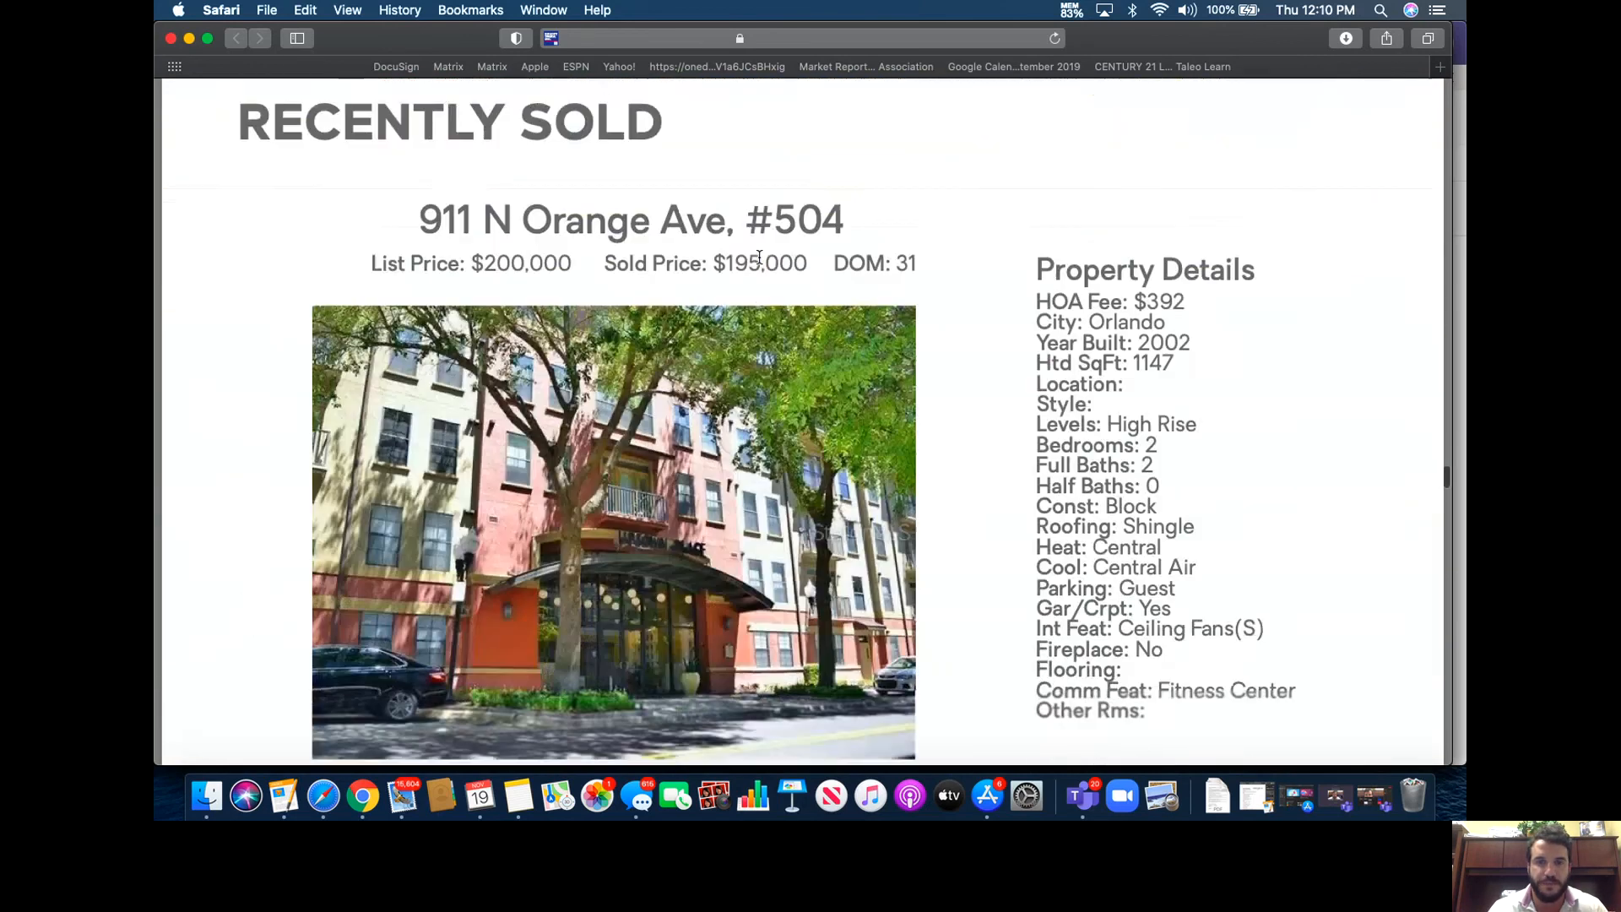
Review the side-by-side Comparative Market Analysis tables, comparing status, prices, dates and property features across all the comparable units
scroll(759, 256, "down", 20)
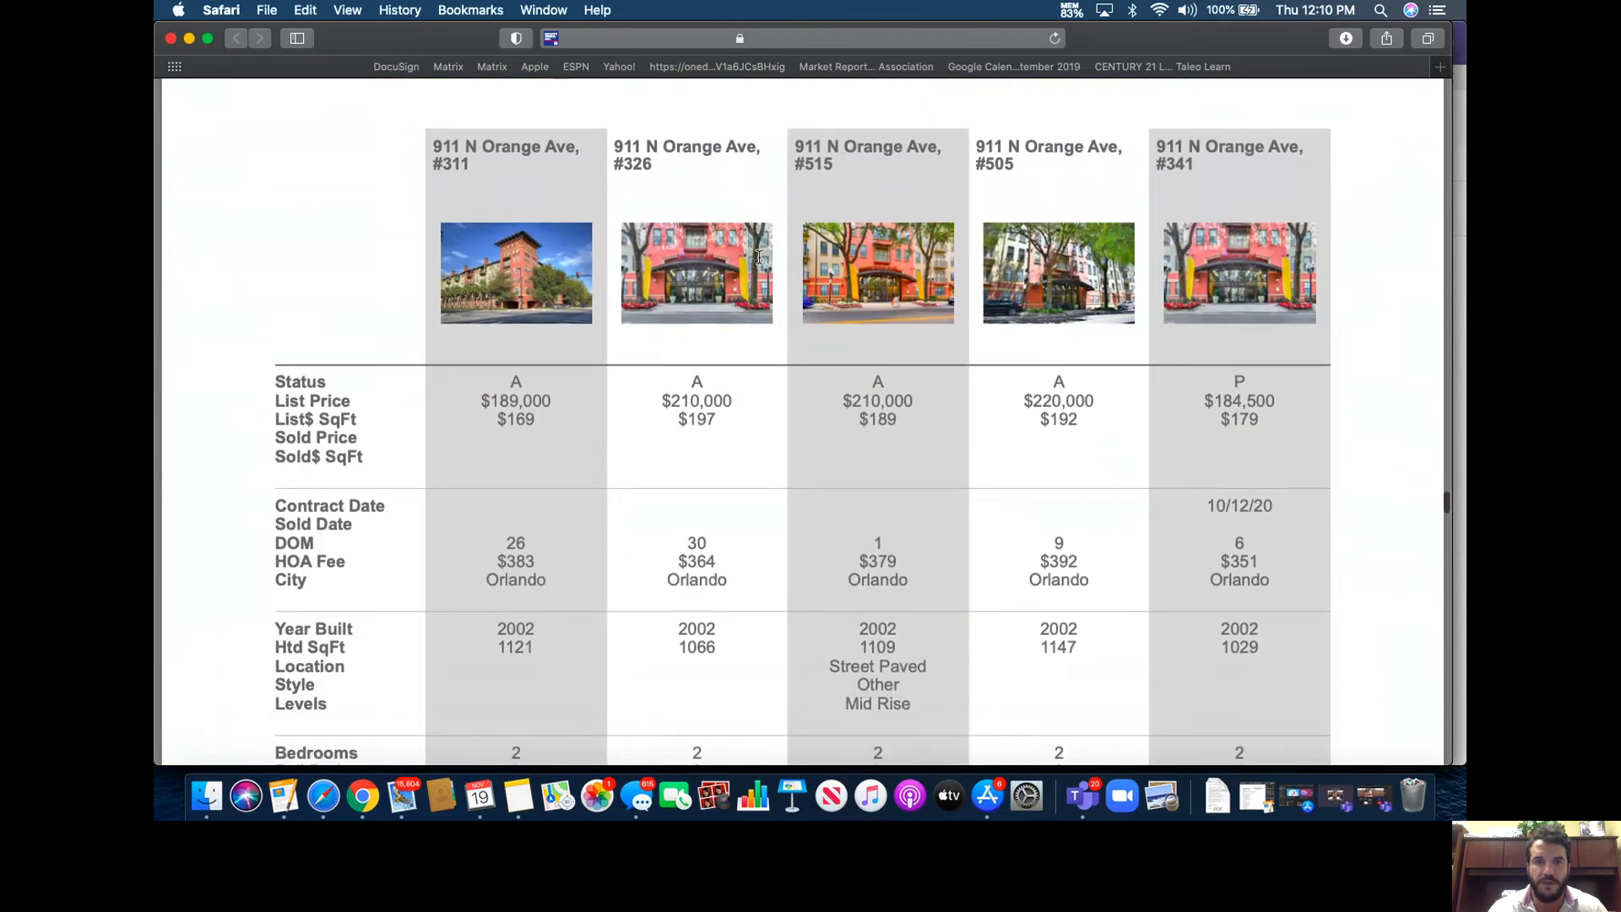
scroll(758, 256, "up", 4)
scroll(749, 327, "down", 2)
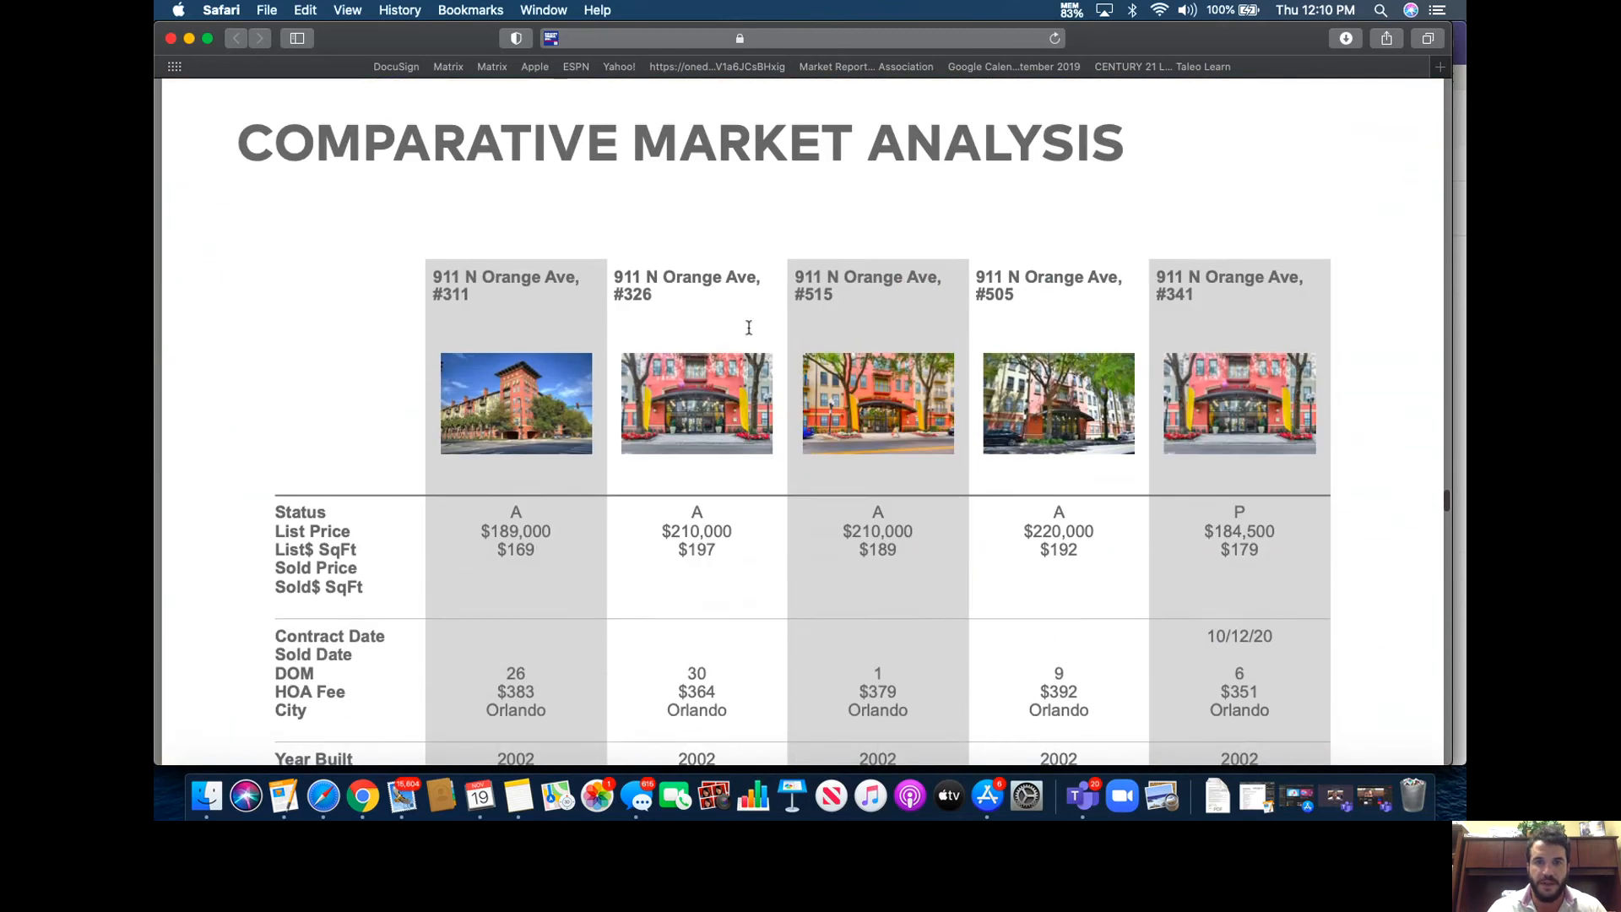
scroll(749, 328, "down", 1)
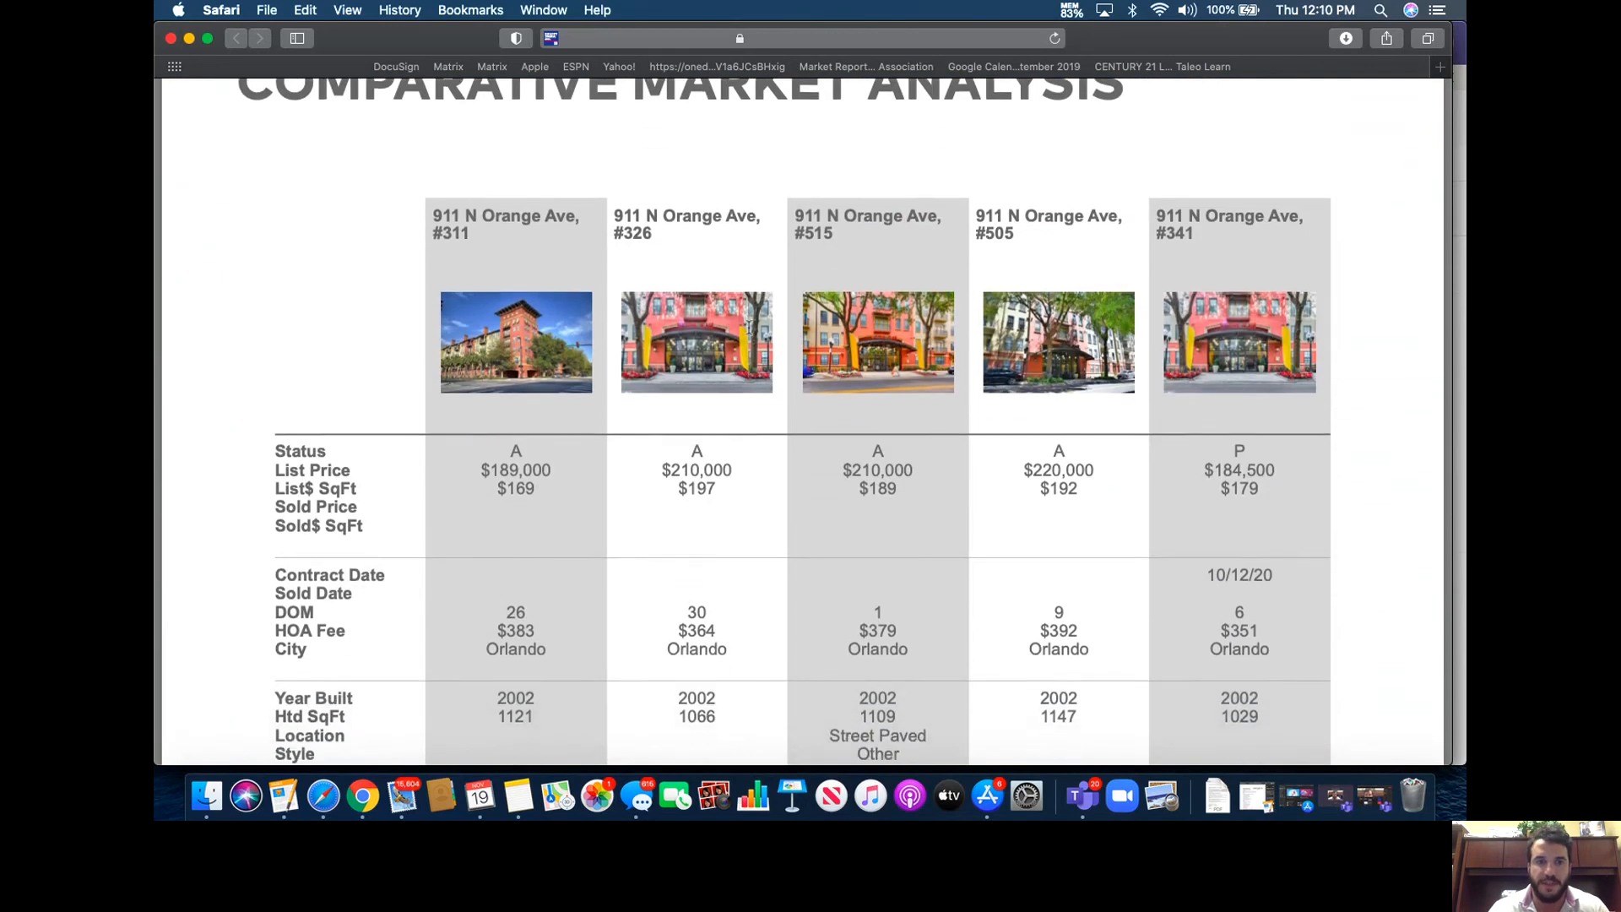
scroll(749, 326, "down", 3)
scroll(701, 432, "down", 2)
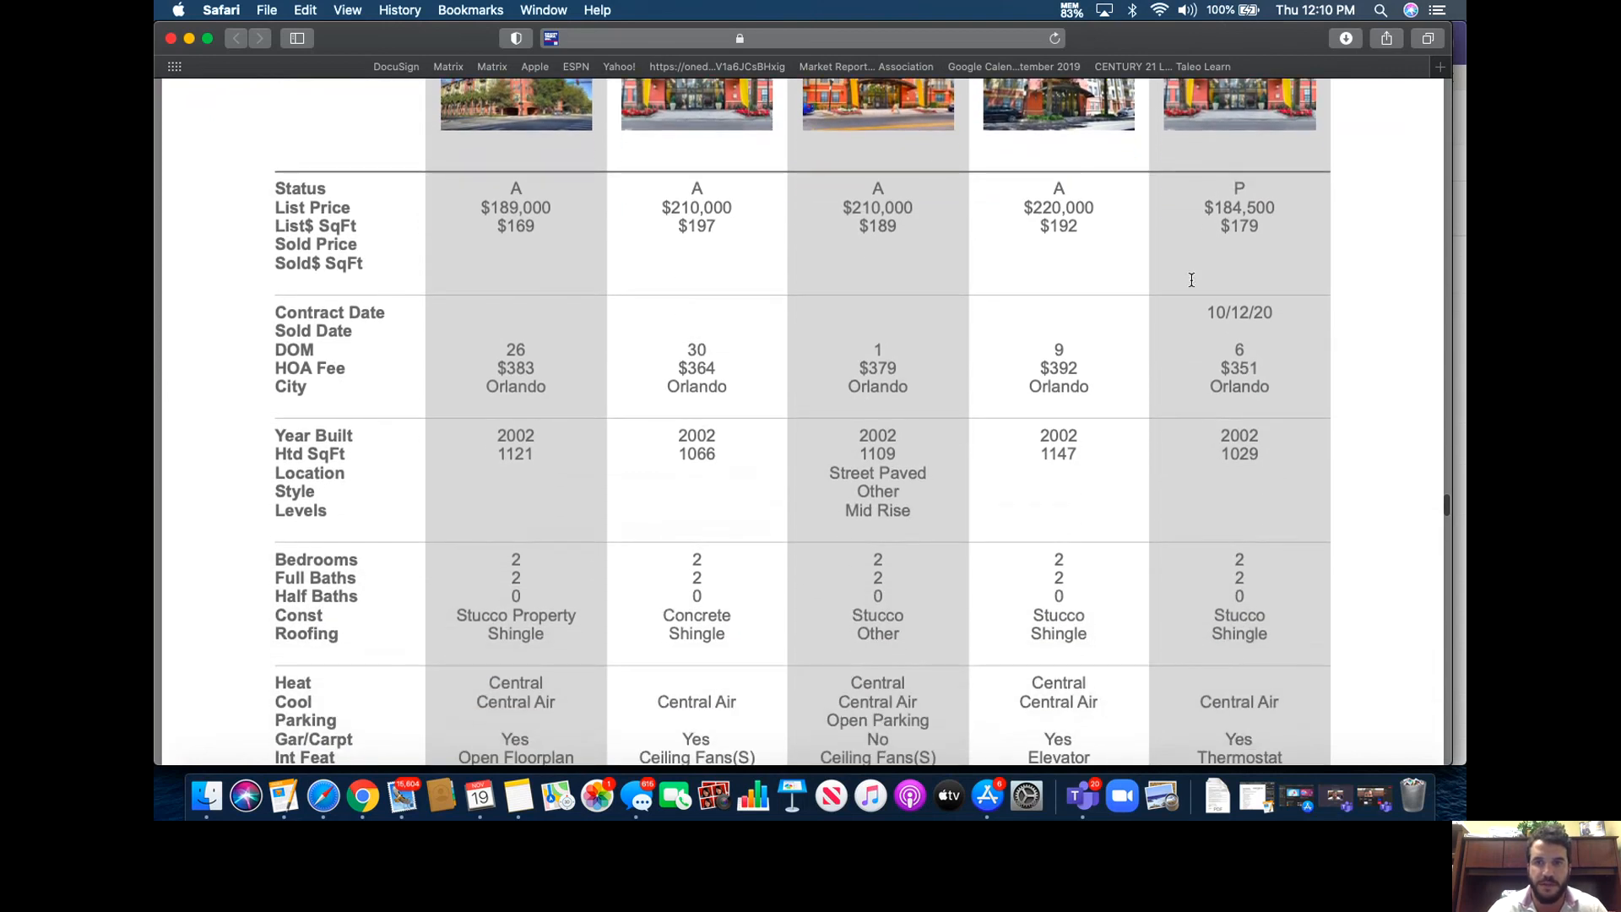
scroll(1115, 448, "down", 15)
scroll(949, 467, "down", 10)
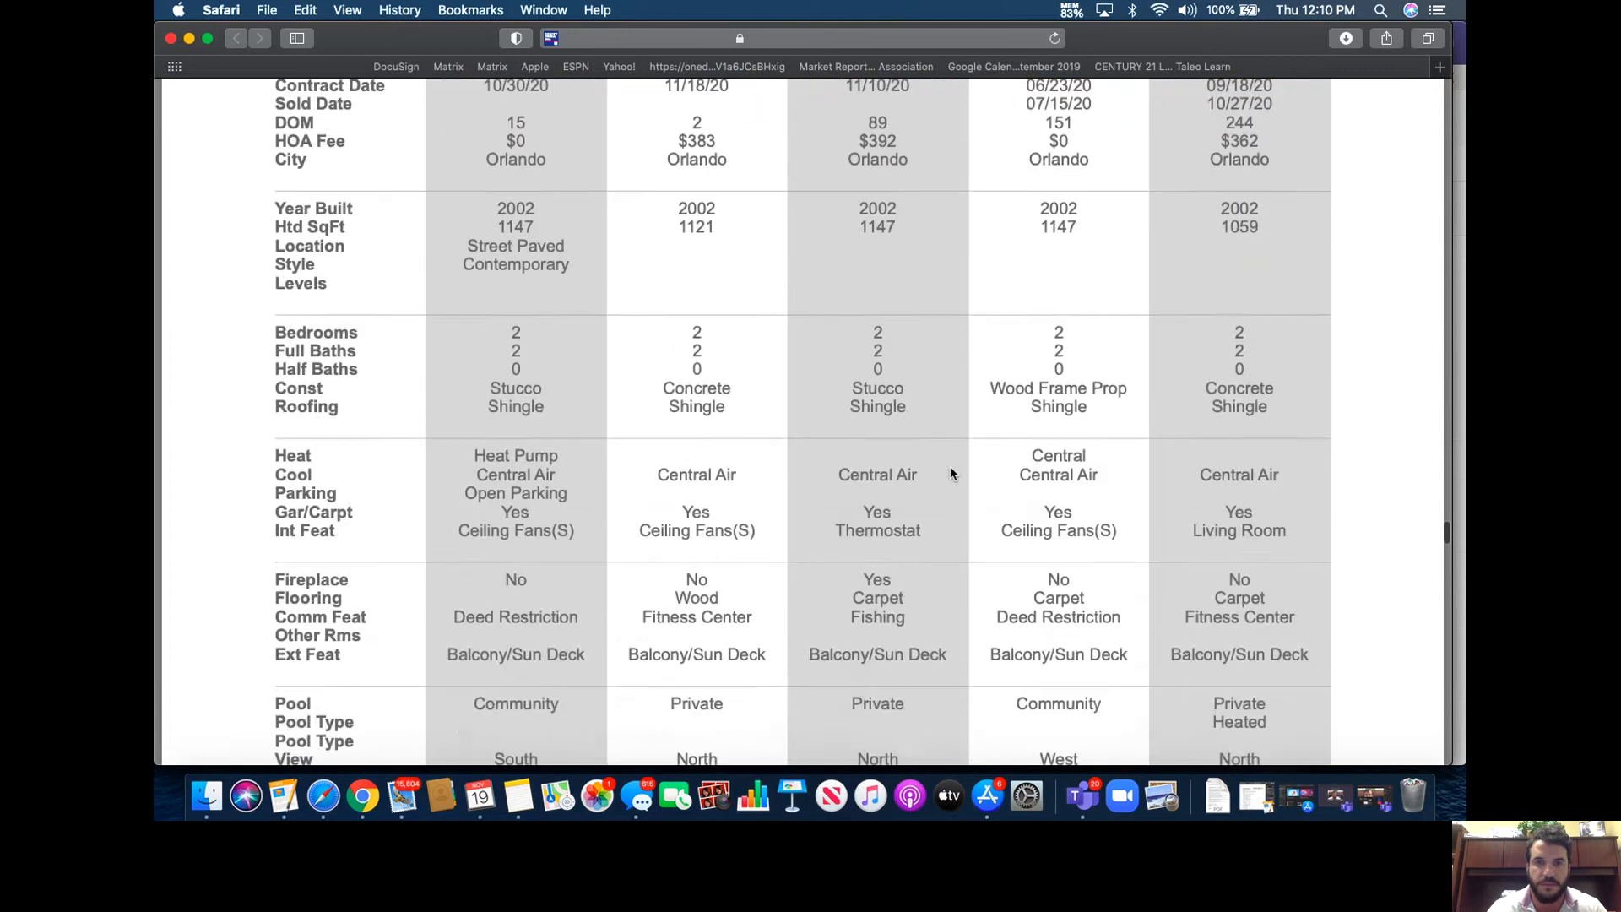
scroll(949, 468, "down", 20)
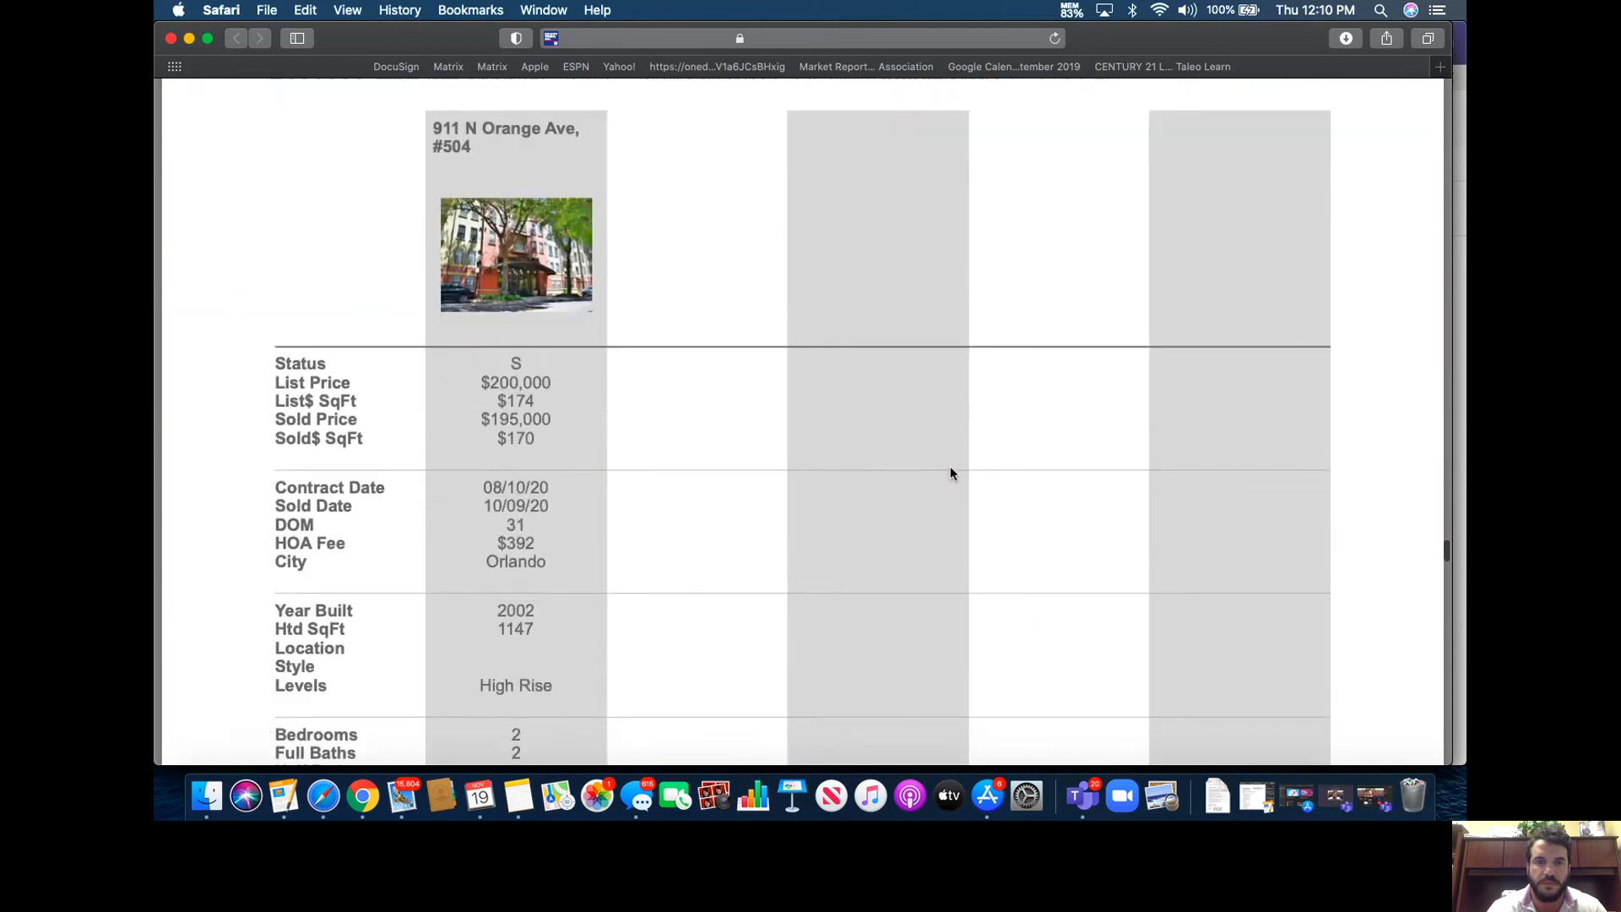
Examine the price ranges graphed by status and the price chart and summary statistics for properties currently on the market
scroll(951, 473, "down", 20)
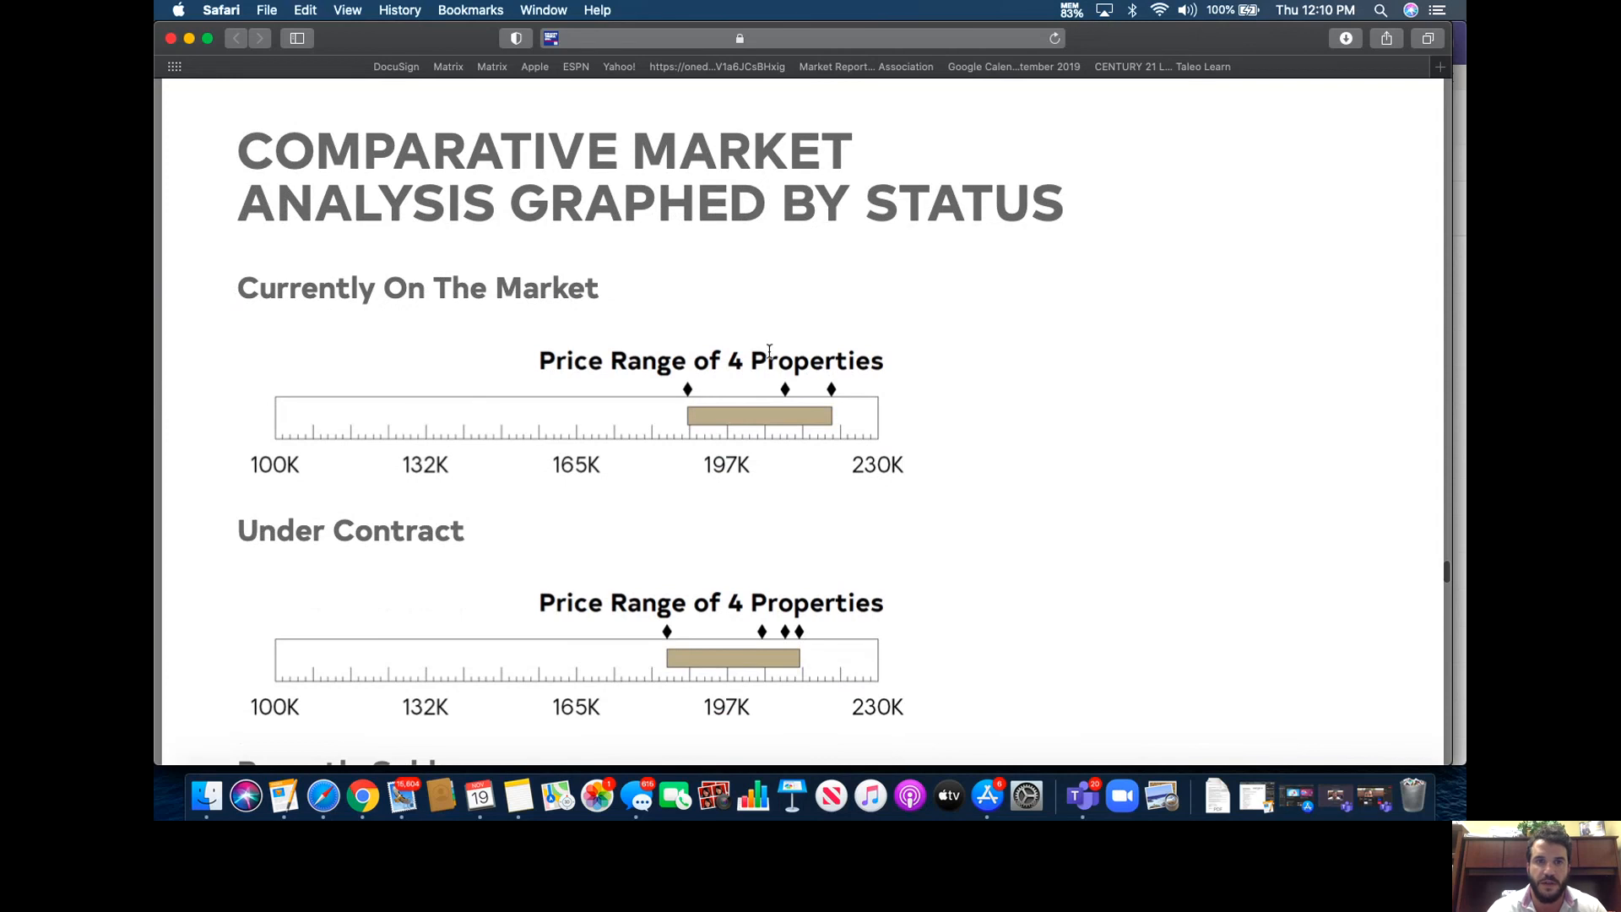
scroll(778, 503, "down", 8)
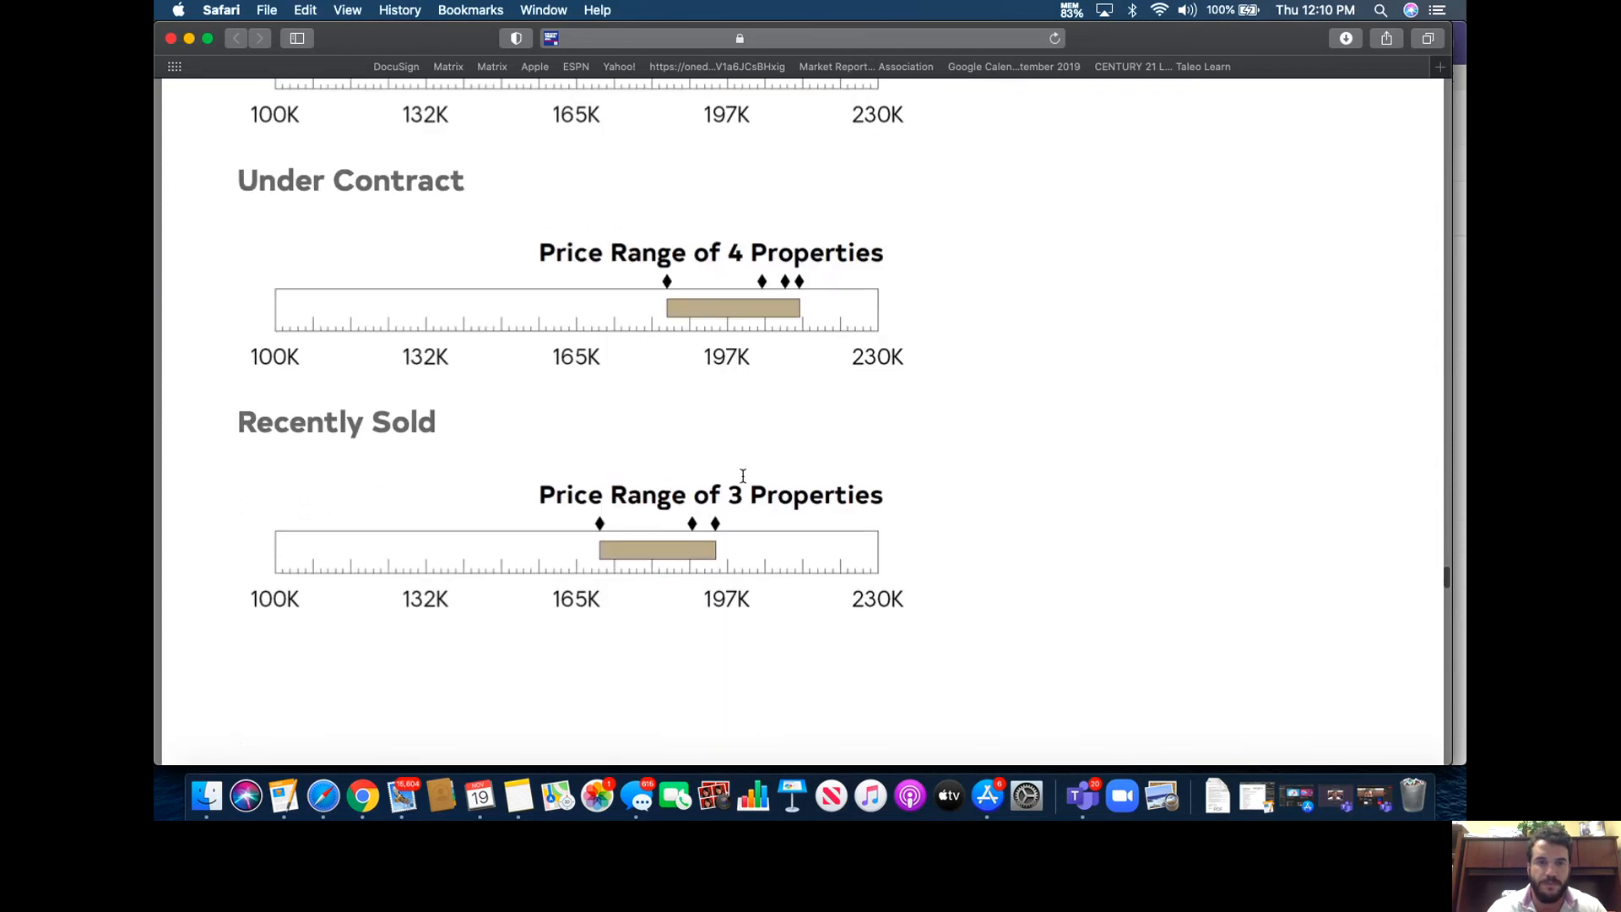
scroll(747, 515, "down", 20)
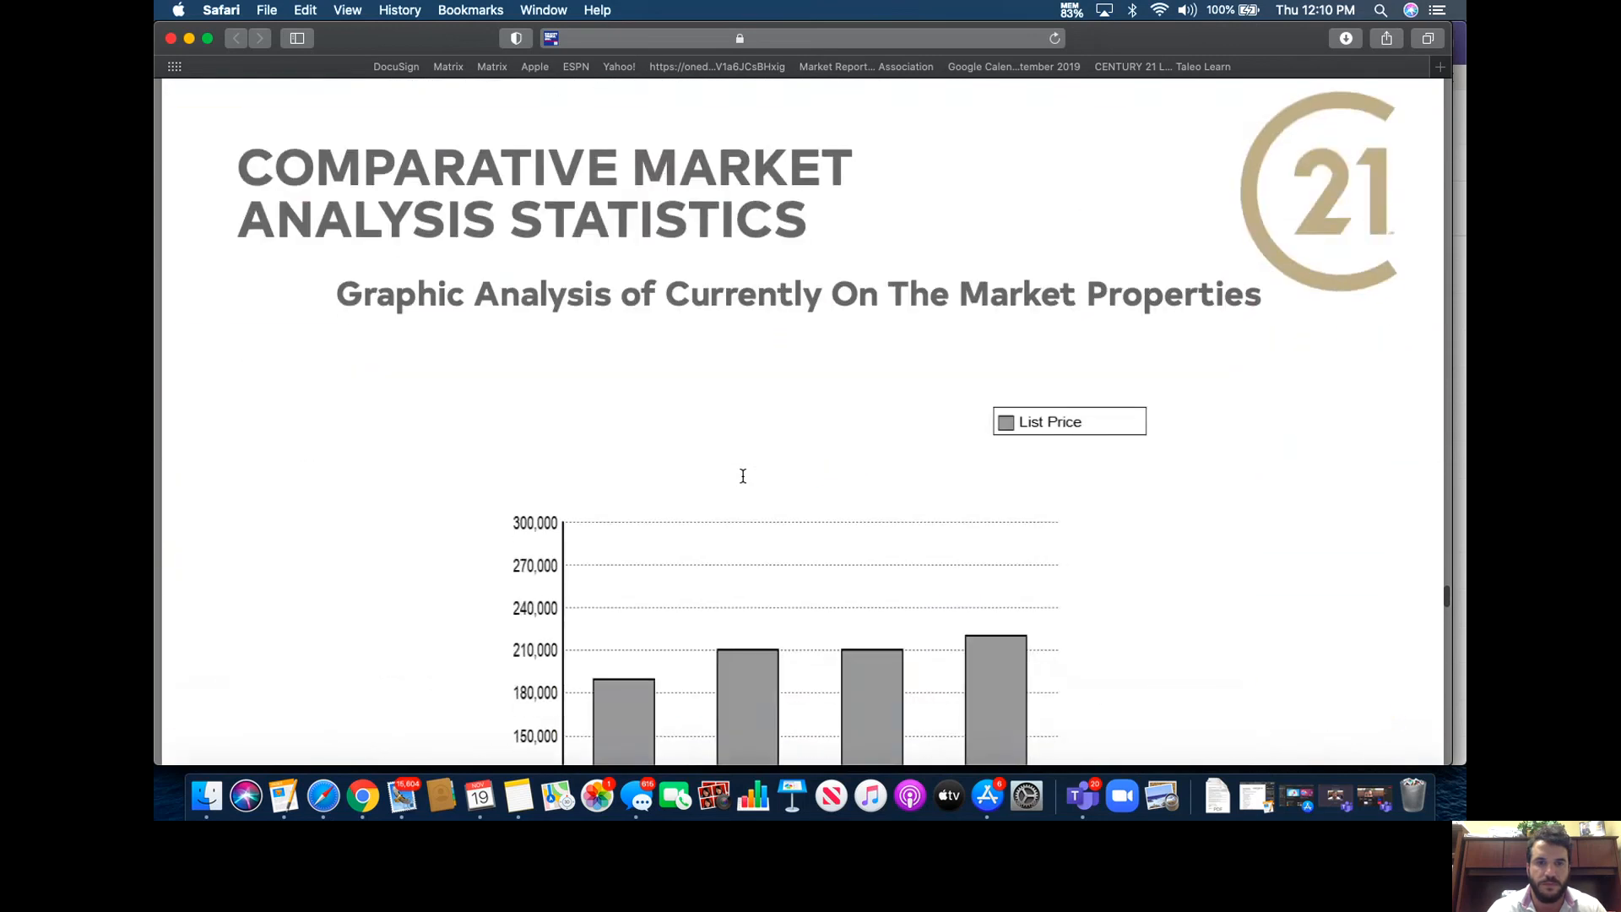
scroll(743, 476, "down", 10)
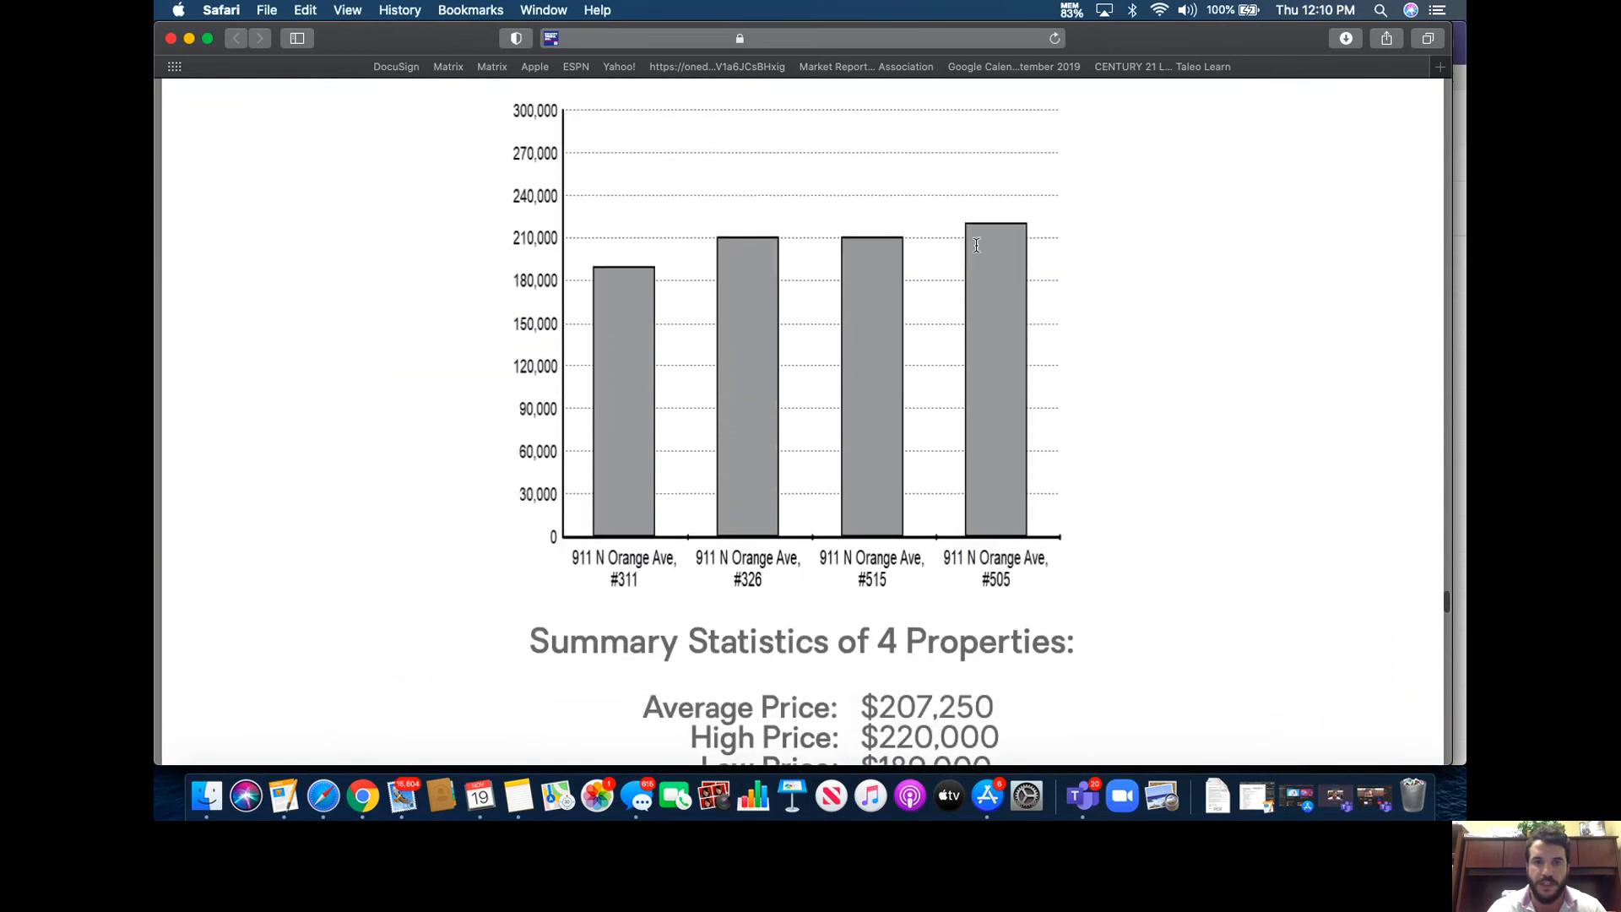
scroll(601, 387, "down", 10)
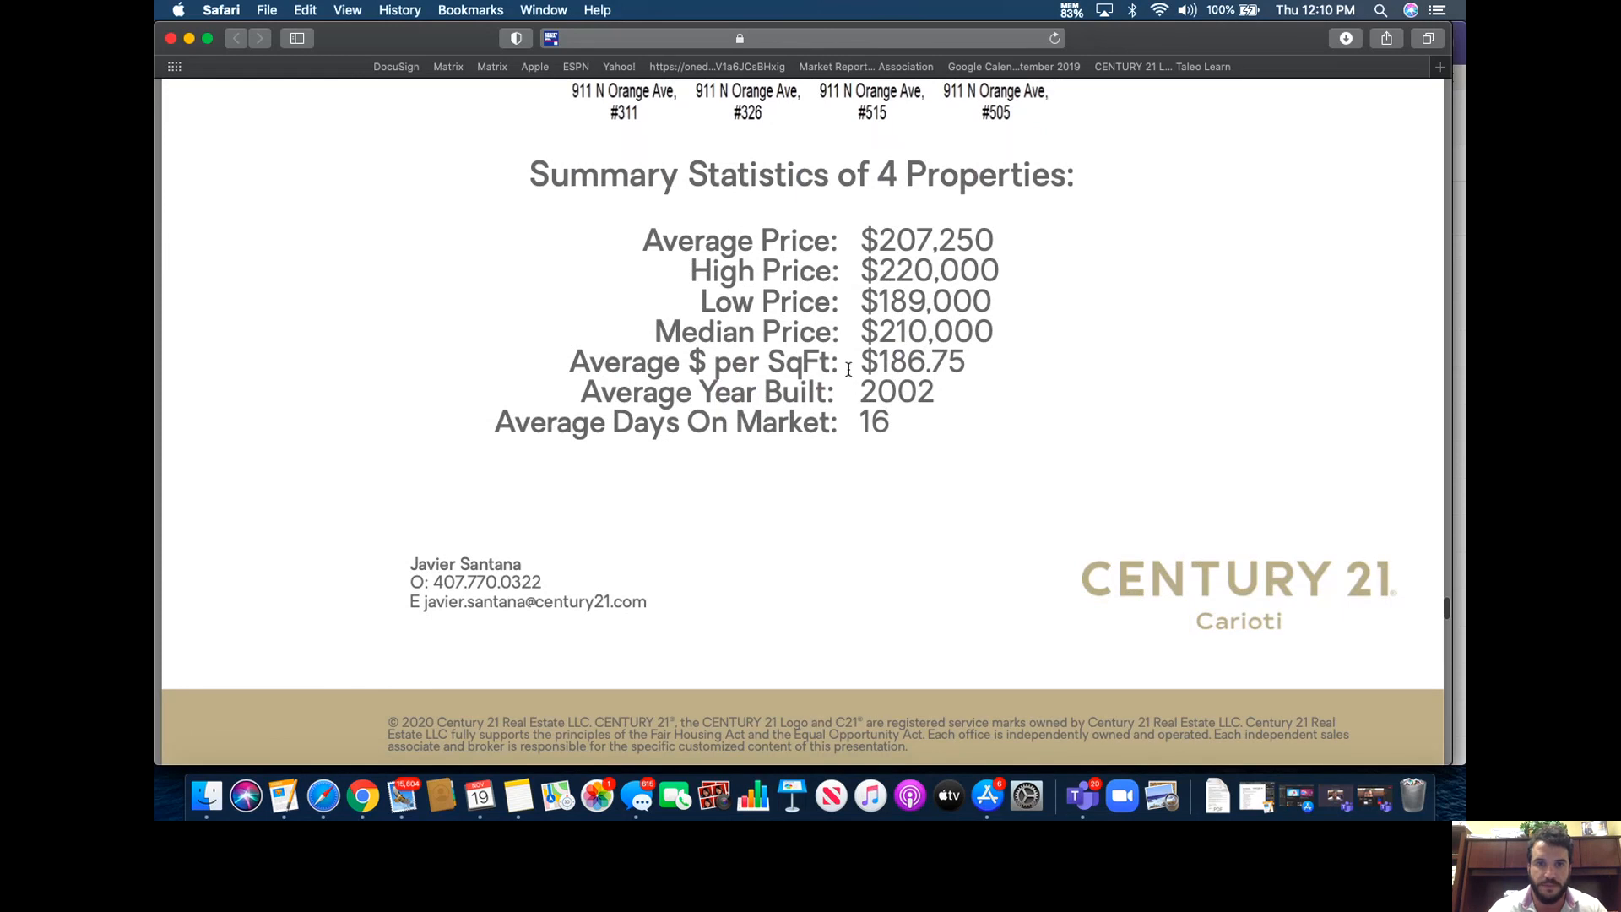
Review the Comparative Market Analysis Statistics page for under-contract properties, including the list price chart and summary statistics
scroll(814, 441, "up", 20)
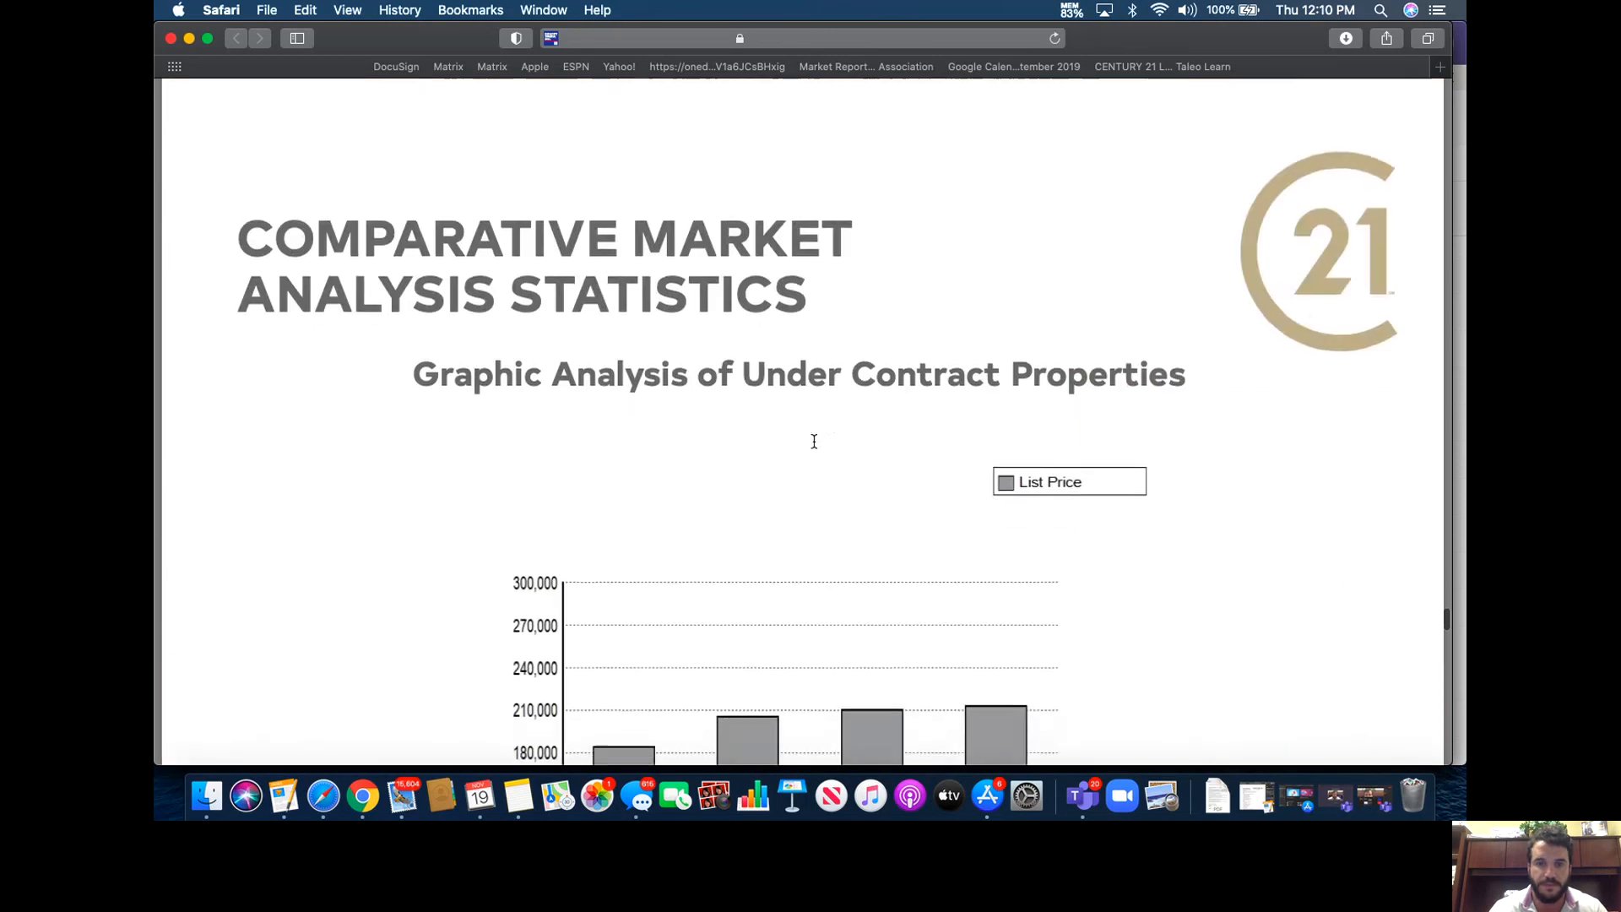
scroll(813, 441, "down", 9)
scroll(813, 440, "up", 6)
scroll(814, 441, "up", 1)
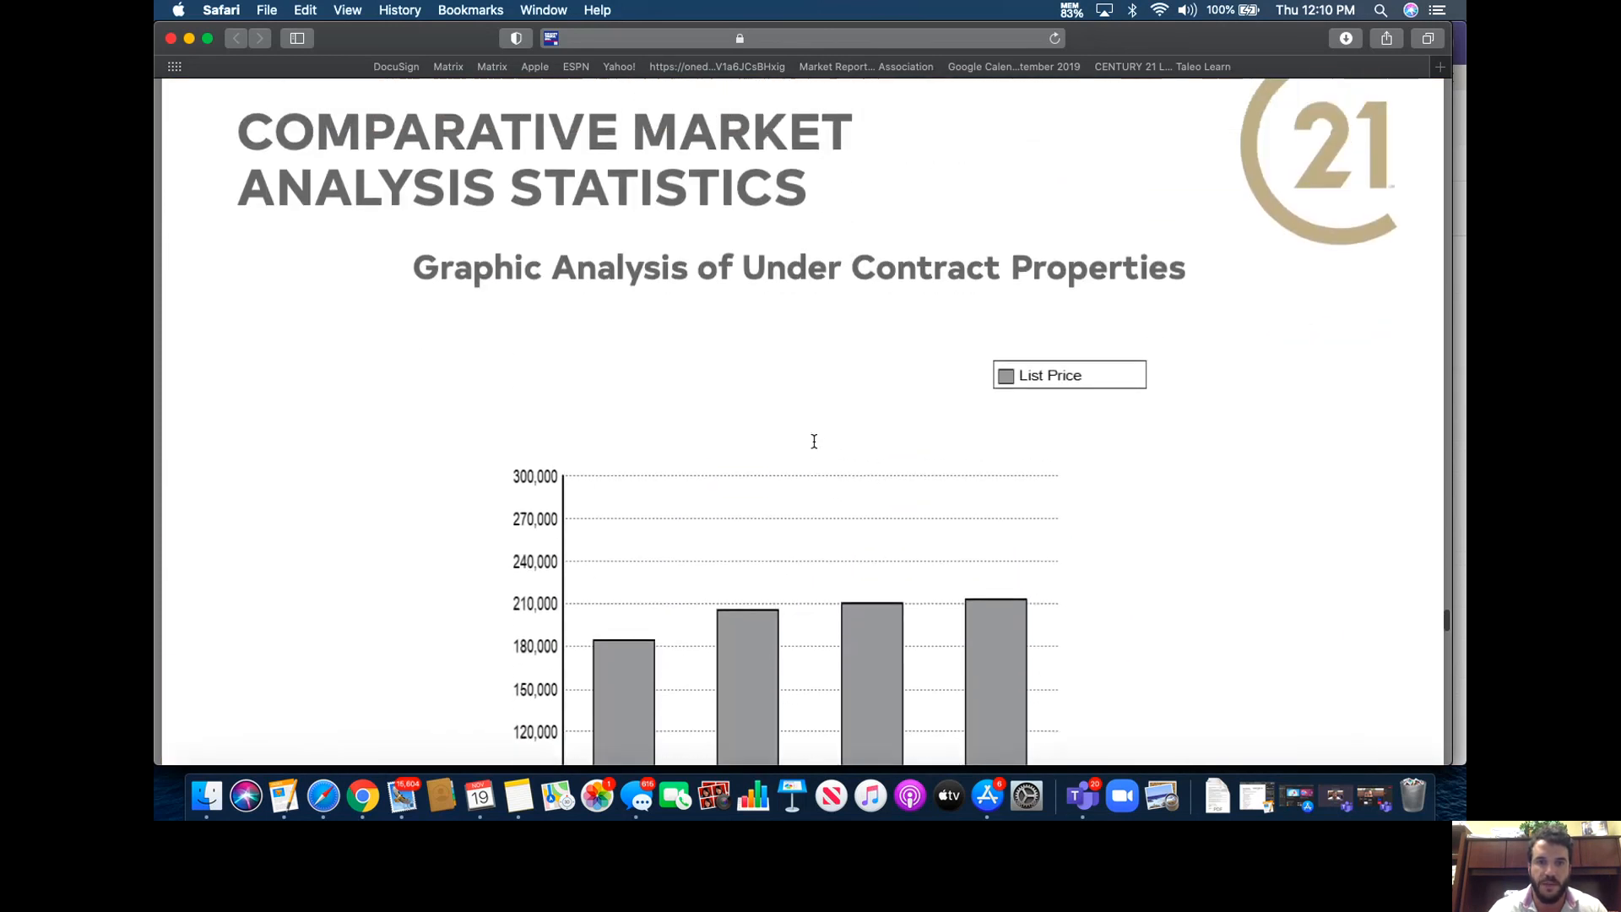
scroll(814, 440, "down", 9)
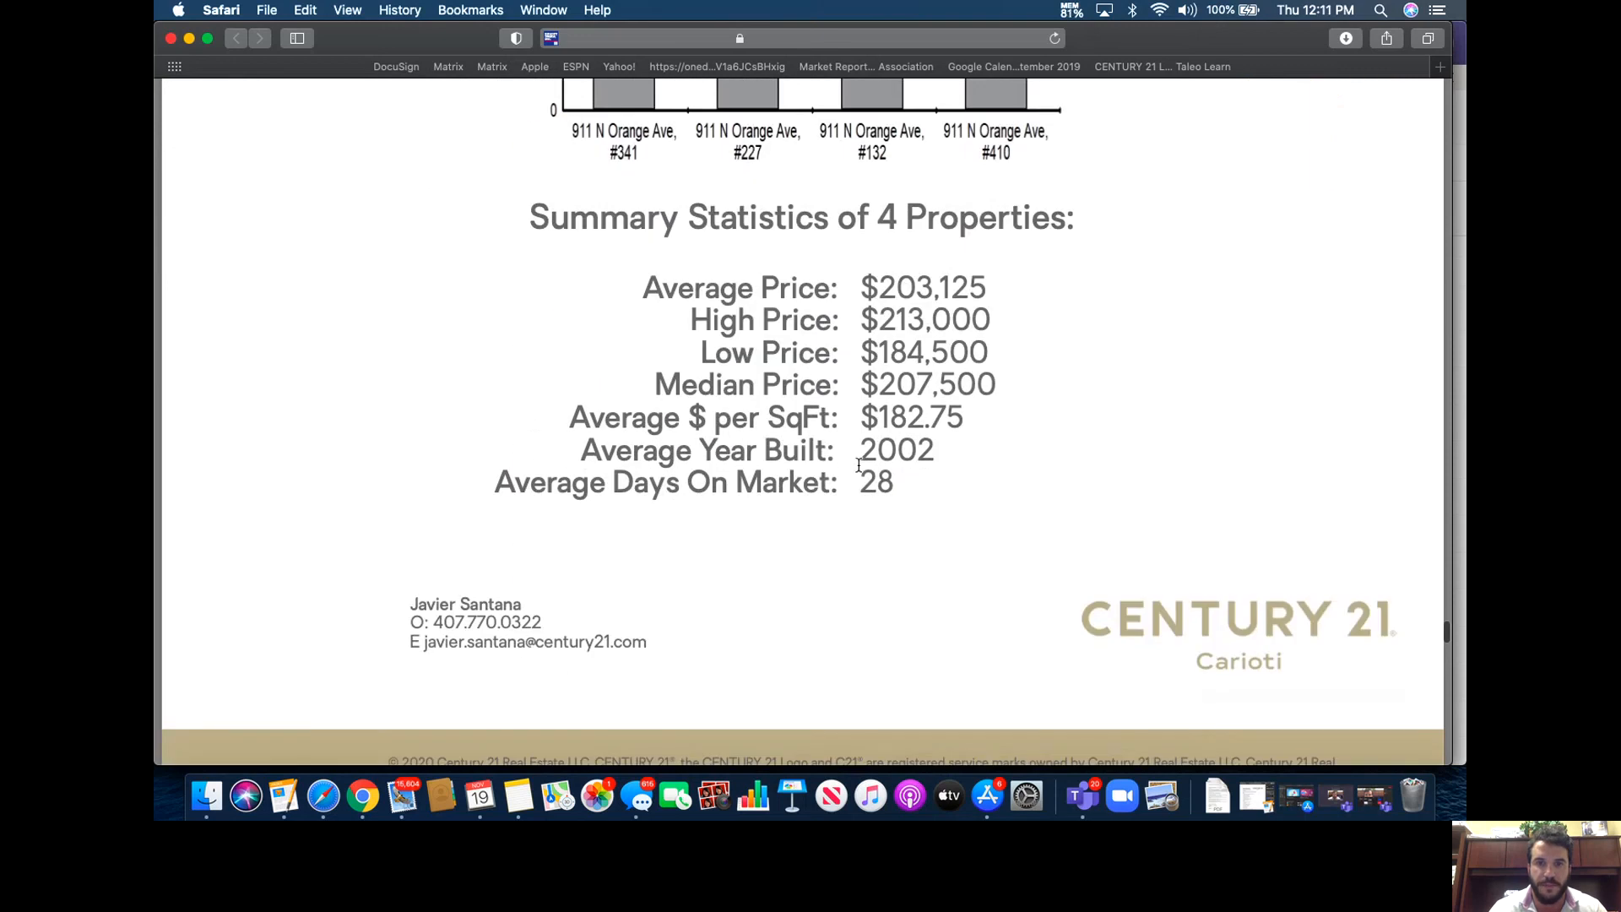
Examine the statistics chart comparing list and sold prices for the recently sold properties
scroll(859, 466, "down", 10)
scroll(858, 465, "up", 1)
scroll(859, 465, "down", 4)
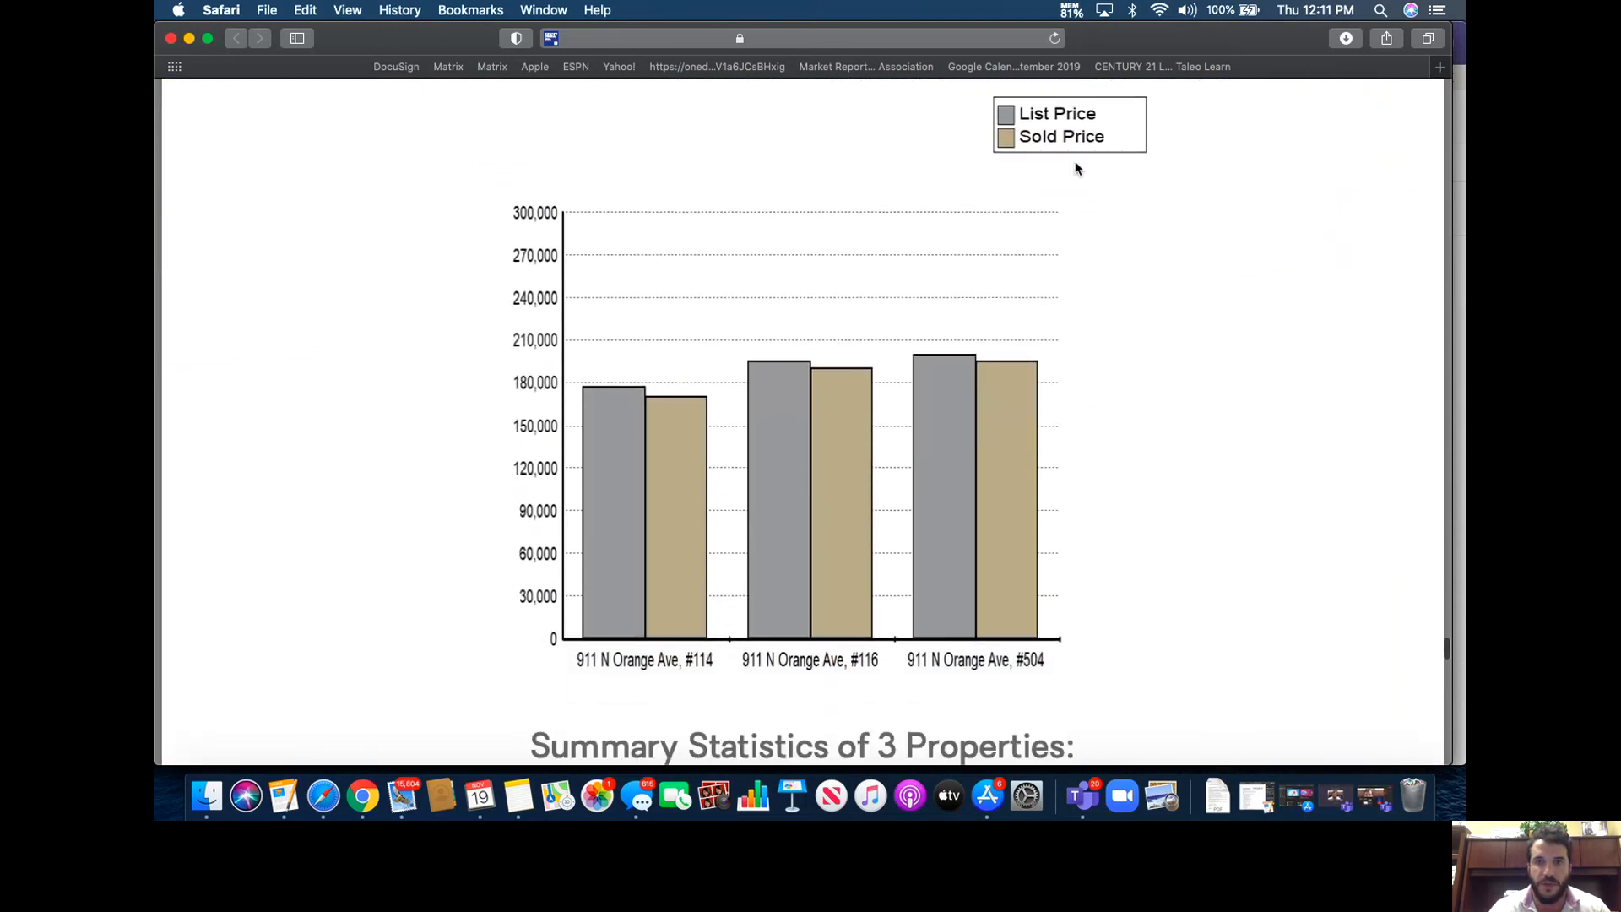